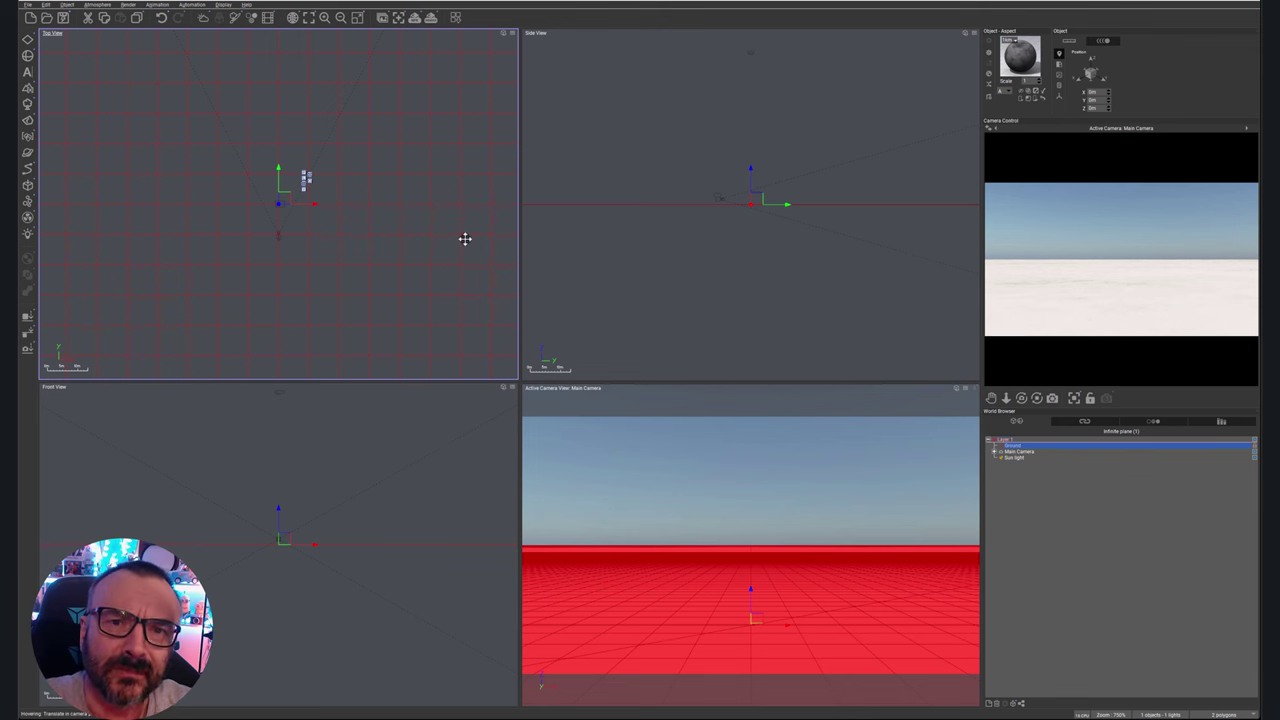
- Select the main camera and raise it in the side view to a height of about 24.5 m above the ground
{"action": "left_click", "coordinate": [780, 279]}
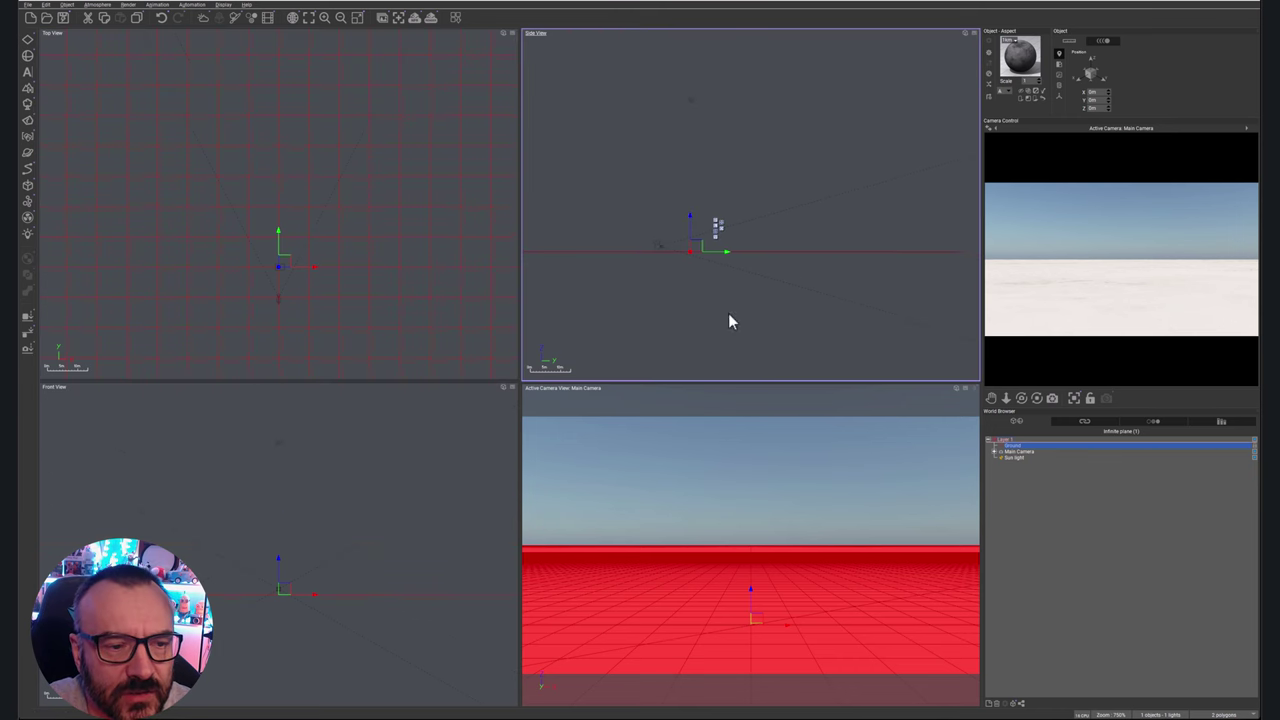
{"action": "left_click", "coordinate": [1018, 452]}
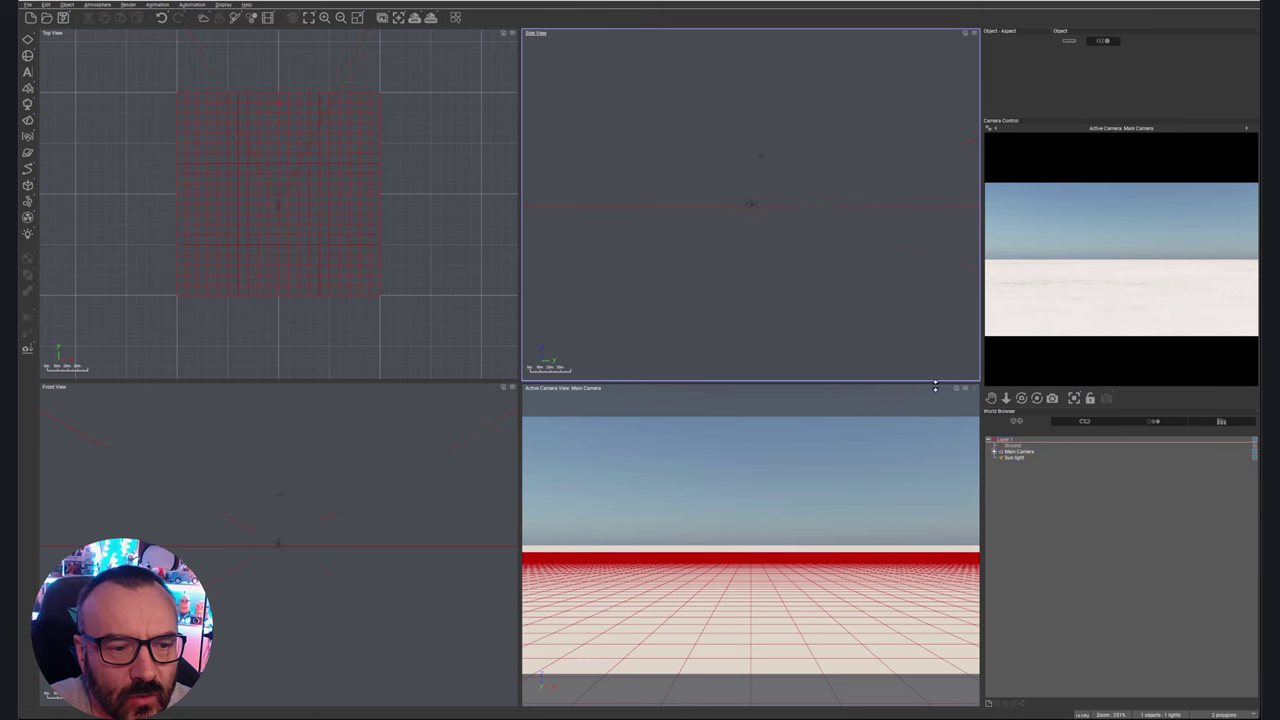
{"action": "left_click", "coordinate": [1022, 456]}
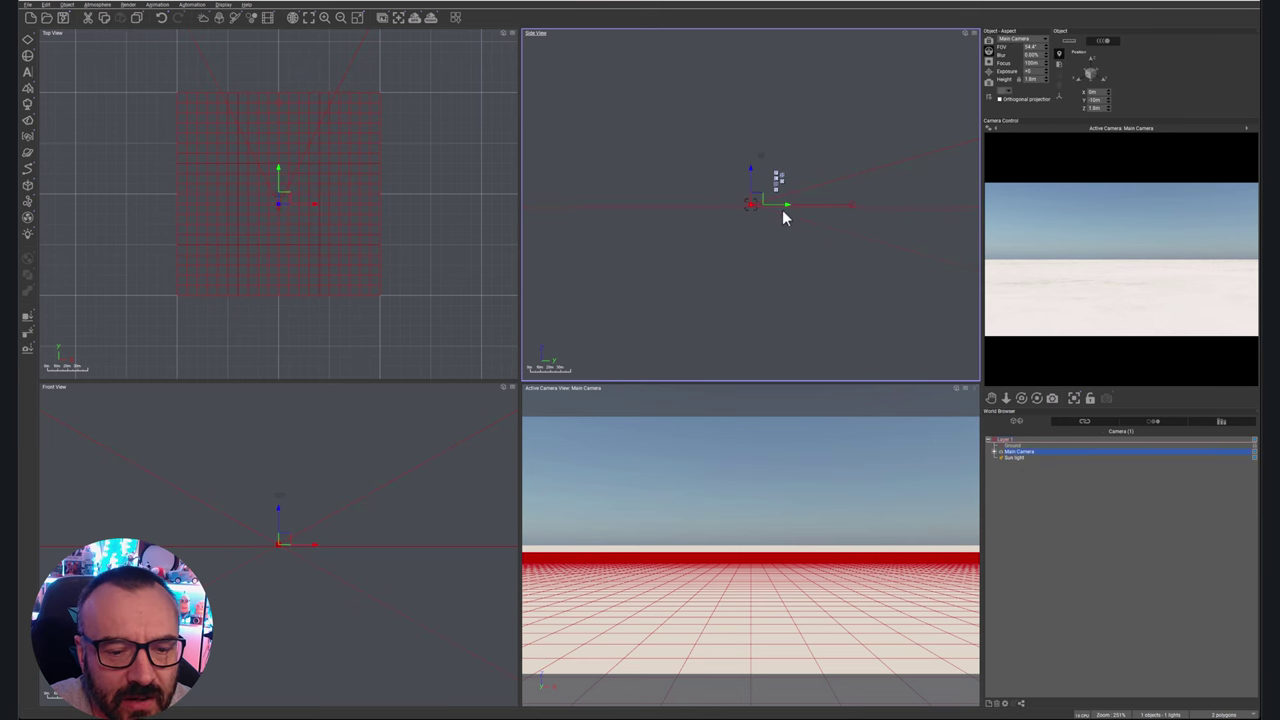
{"action": "left_click_drag", "start_coordinate": [752, 196], "coordinate": [708, 173]}
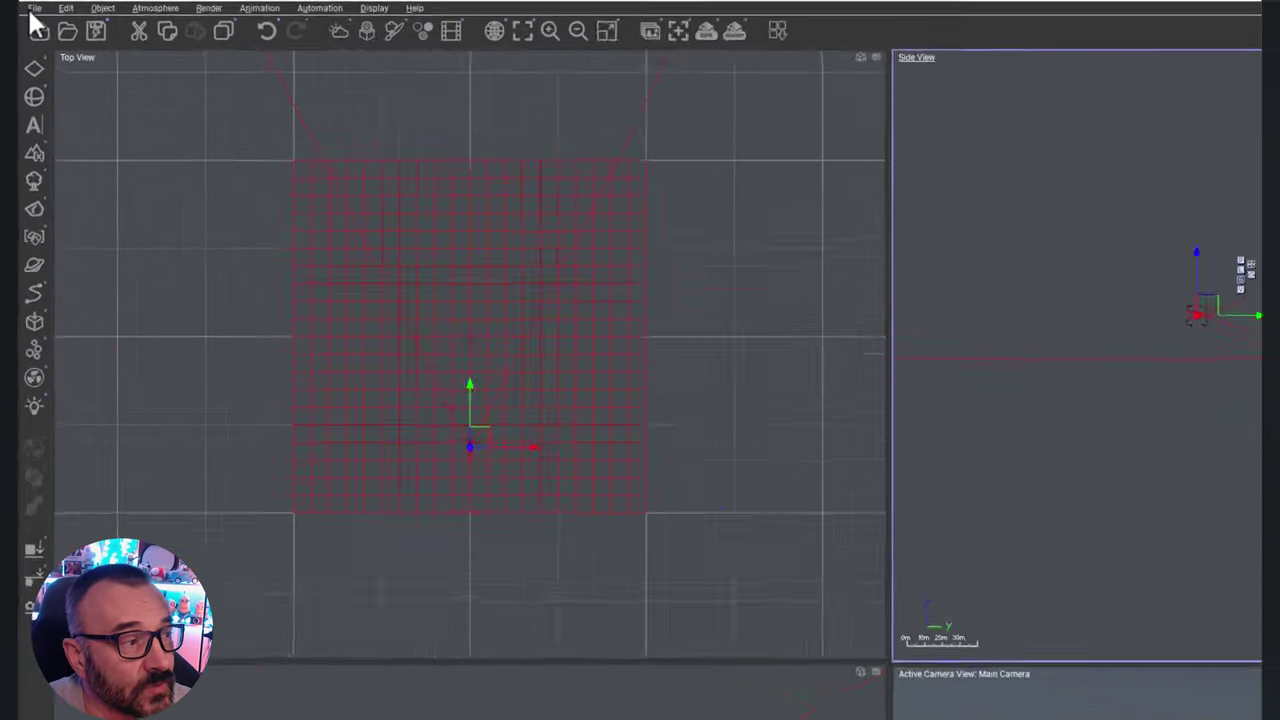
- Enable the spherical scene in the unit options with a scene radius of 1 km and apply it
{"action": "left_click", "coordinate": [28, 5]}
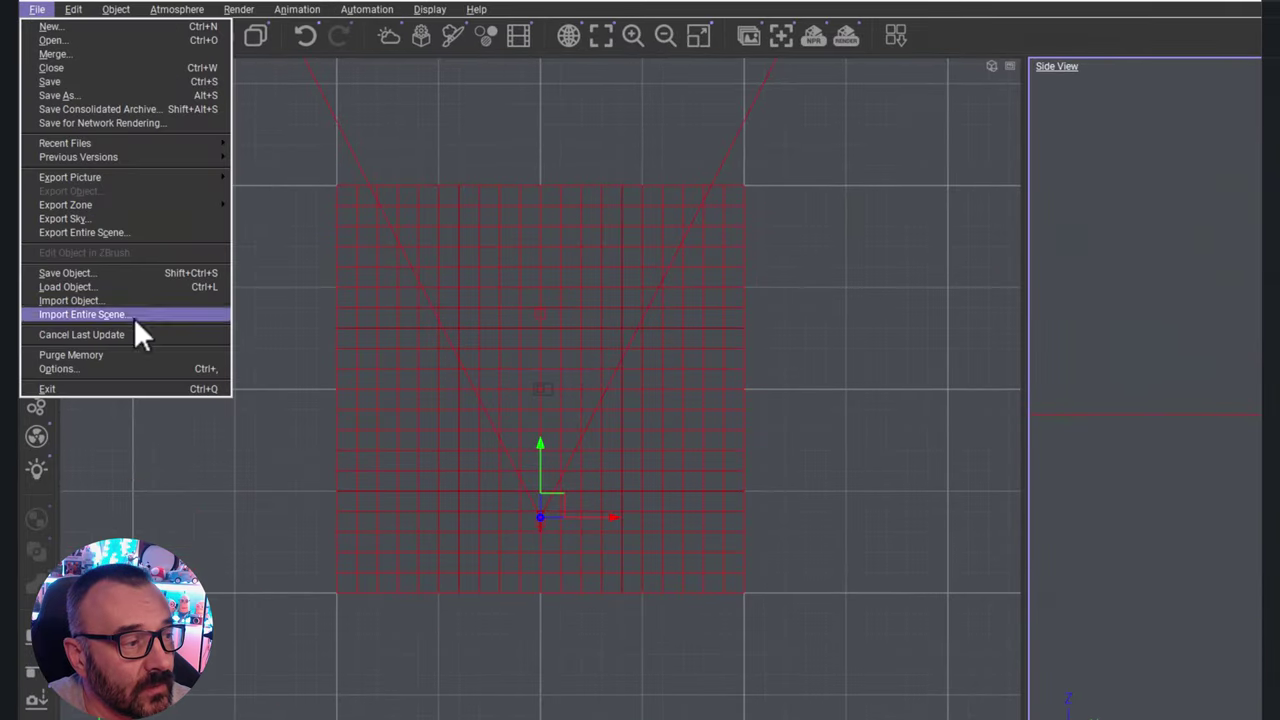
{"action": "left_click", "coordinate": [57, 368]}
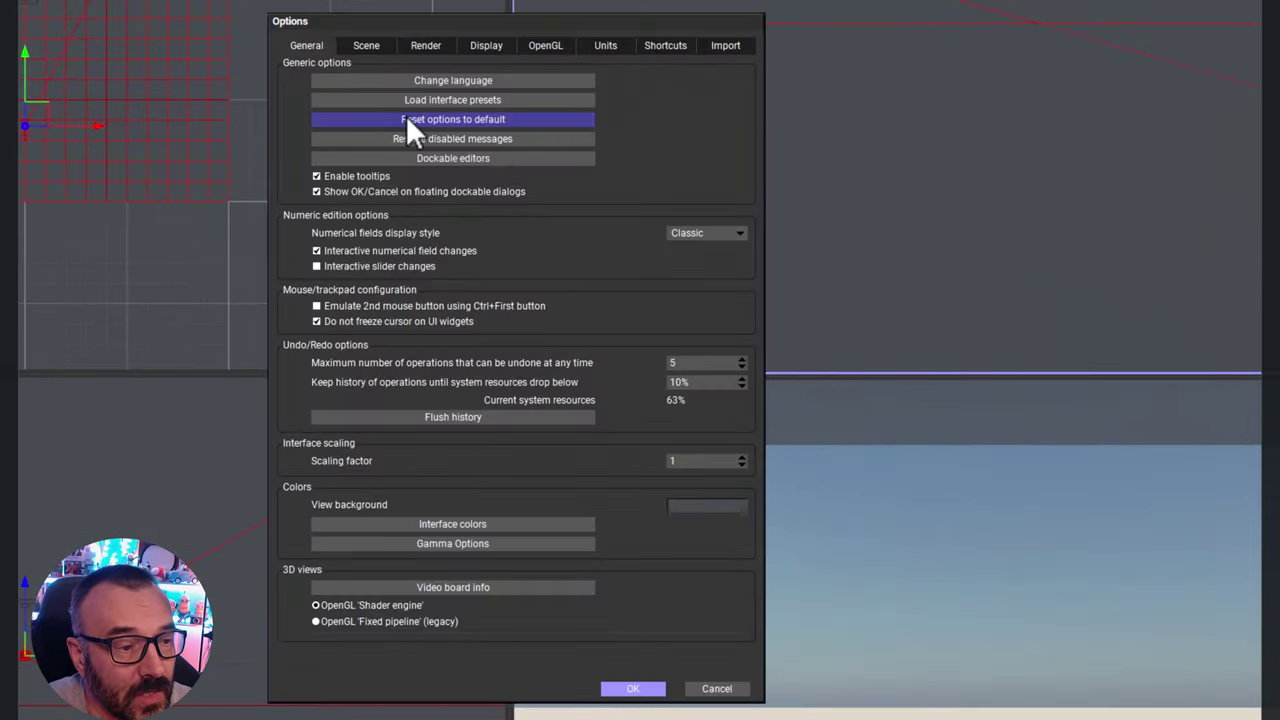
{"action": "left_click", "coordinate": [603, 45]}
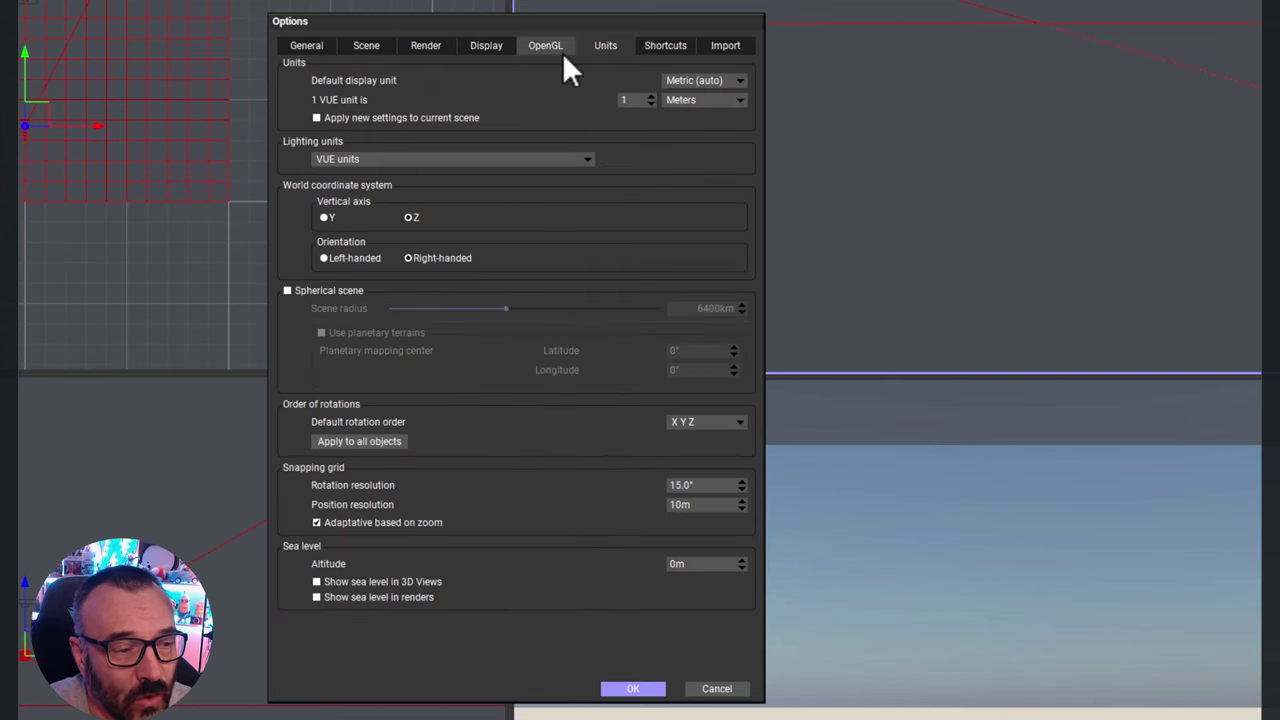
{"action": "left_click", "coordinate": [287, 291]}
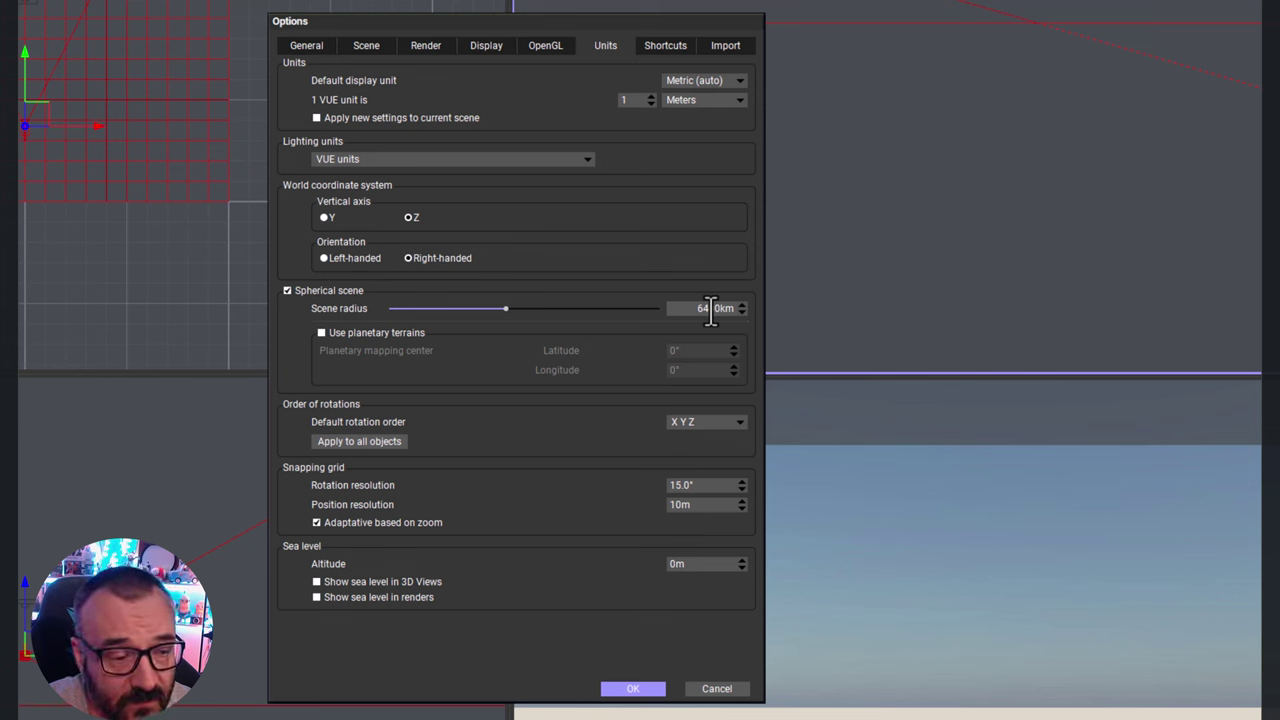
{"action": "double_click", "coordinate": [709, 308]}
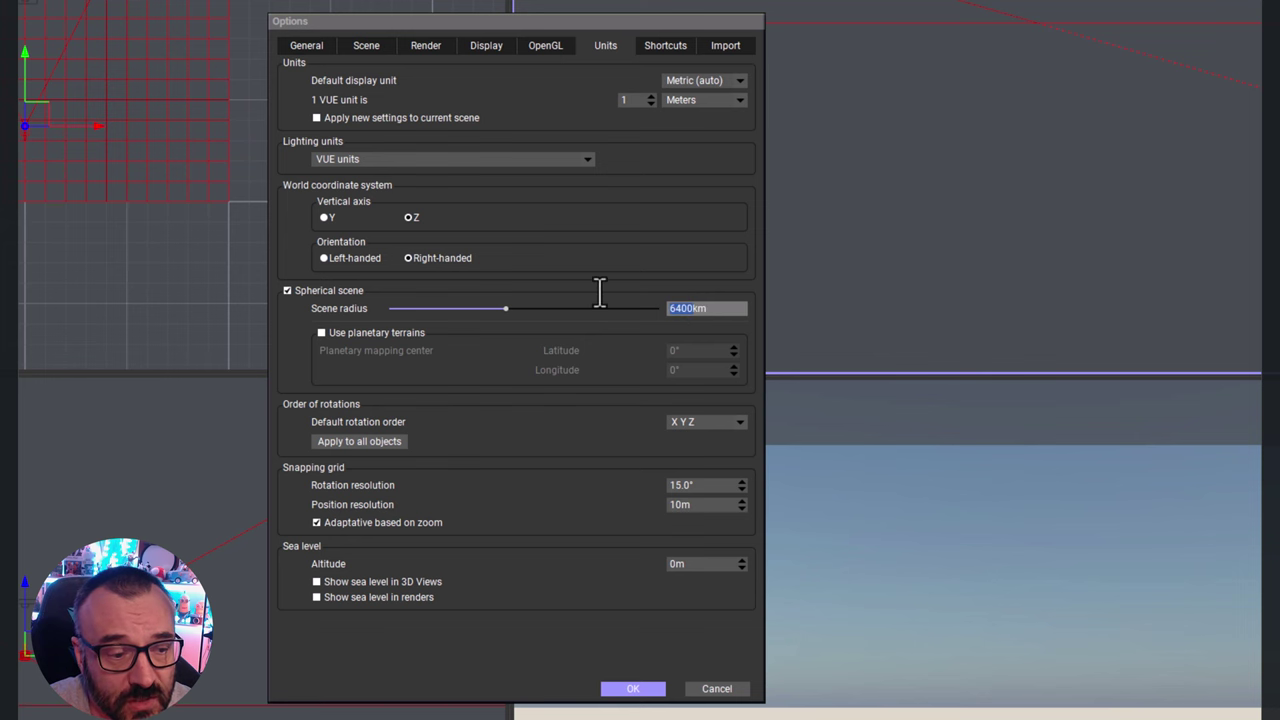
{"action": "type", "text": "1"}
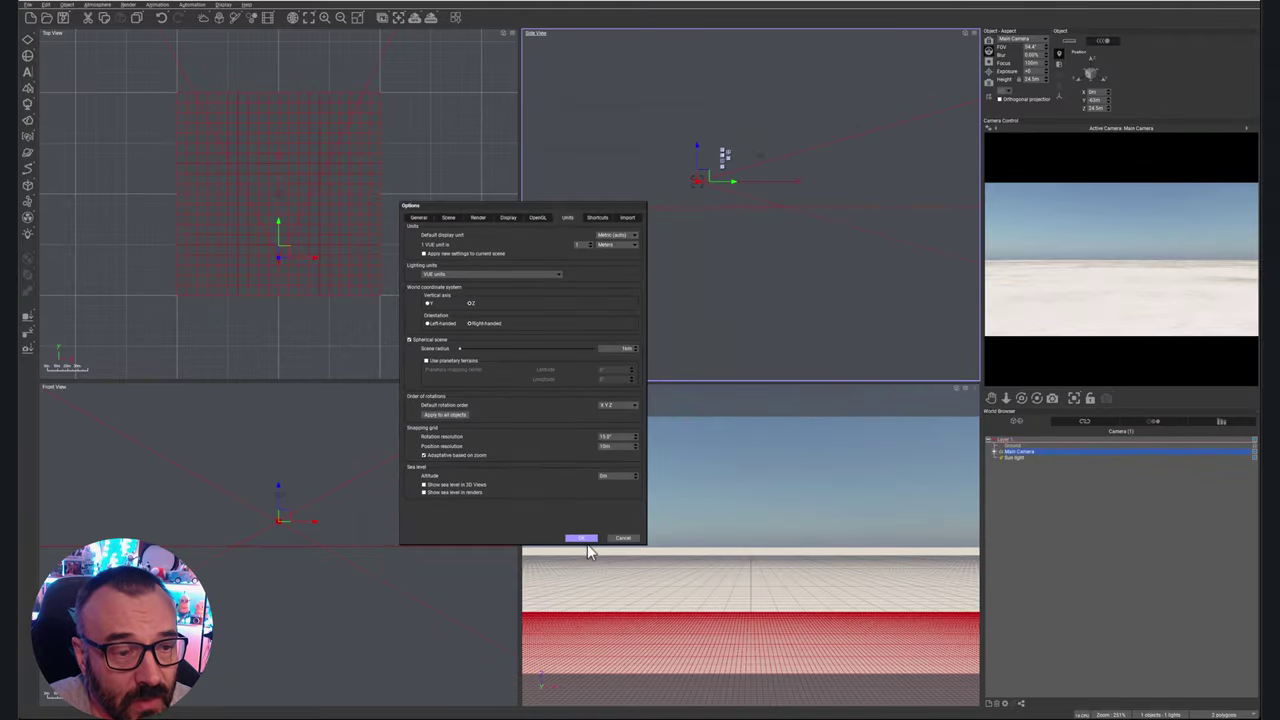
{"action": "left_click", "coordinate": [592, 540]}
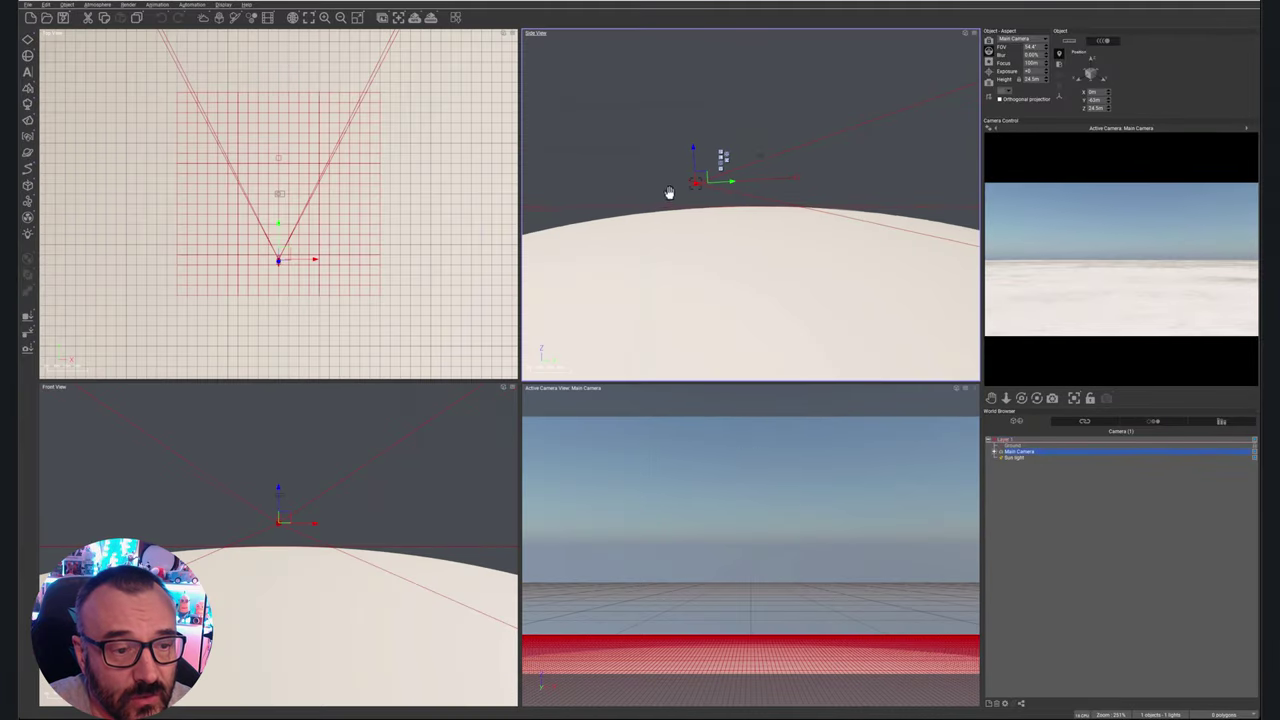
- Move the main camera back along the curved ground to about -610 m on the Y axis
{"action": "left_click_drag", "start_coordinate": [723, 251], "coordinate": [822, 242]}
{"action": "left_click_drag", "start_coordinate": [704, 285], "coordinate": [632, 274]}
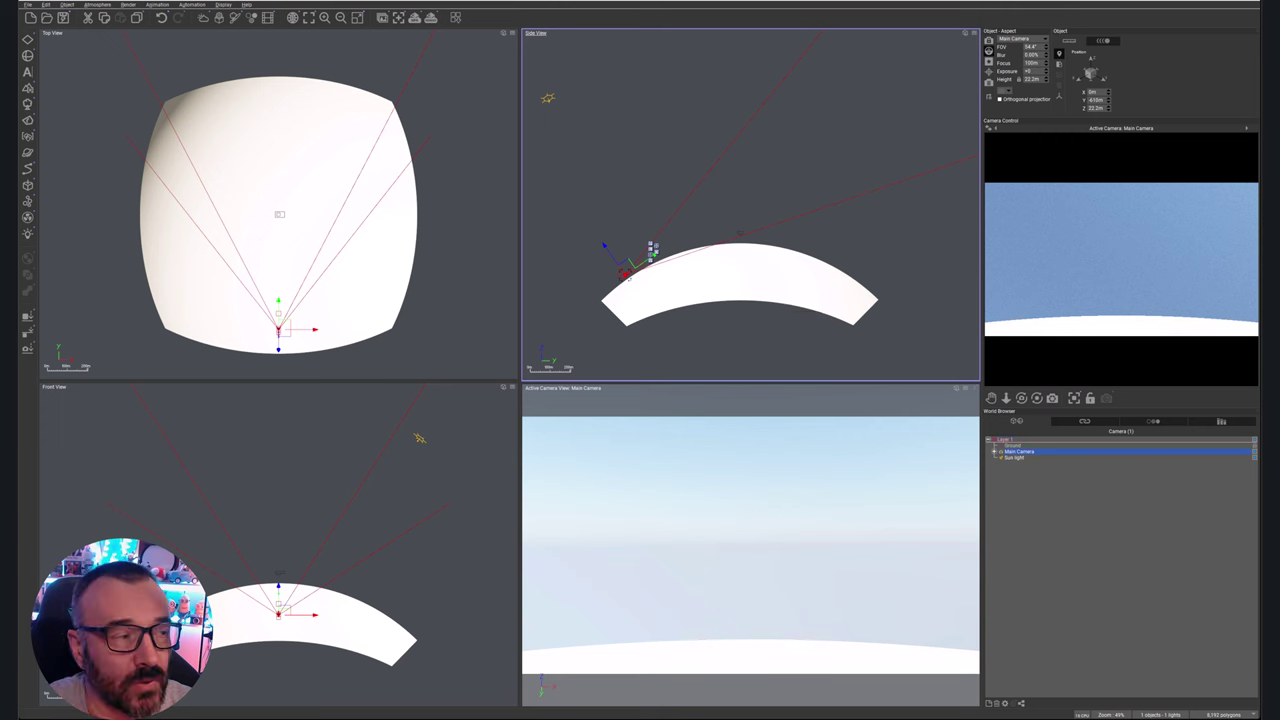
- Turn on planetary terrains for the spherical scene, accept the terrain conversion and apply the options
{"action": "left_click", "coordinate": [29, 6]}
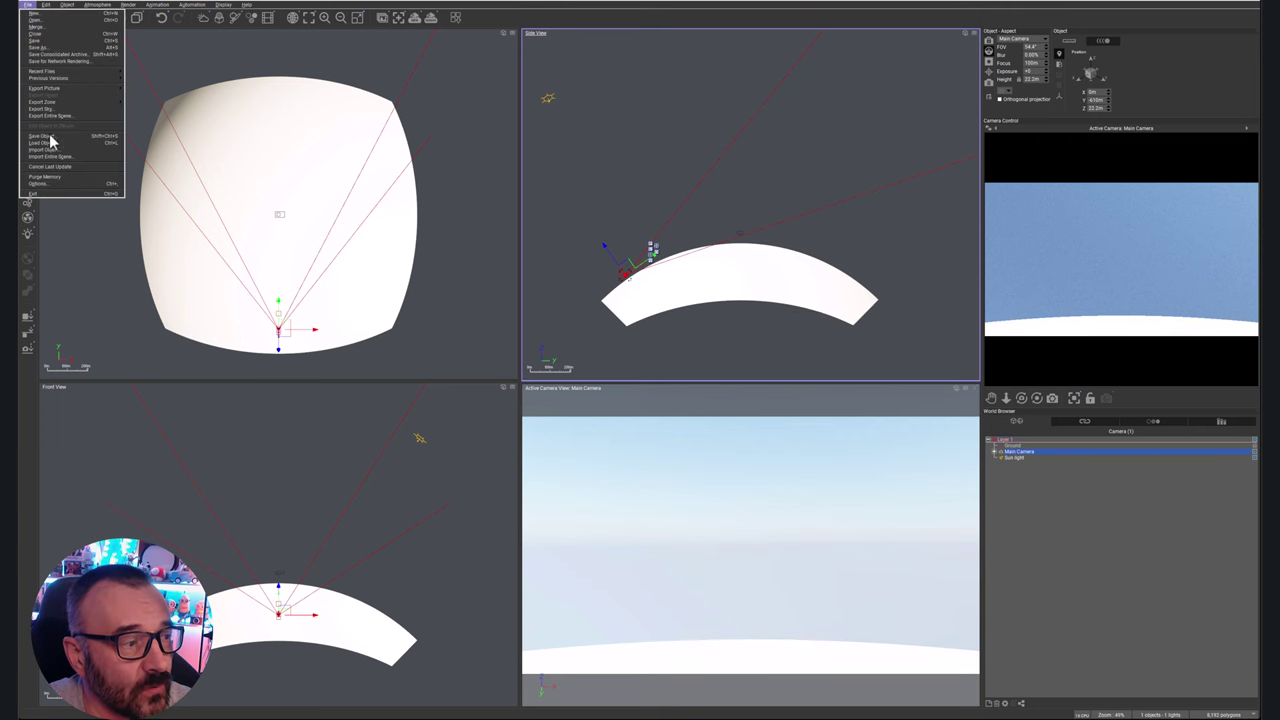
{"action": "left_click", "coordinate": [40, 184]}
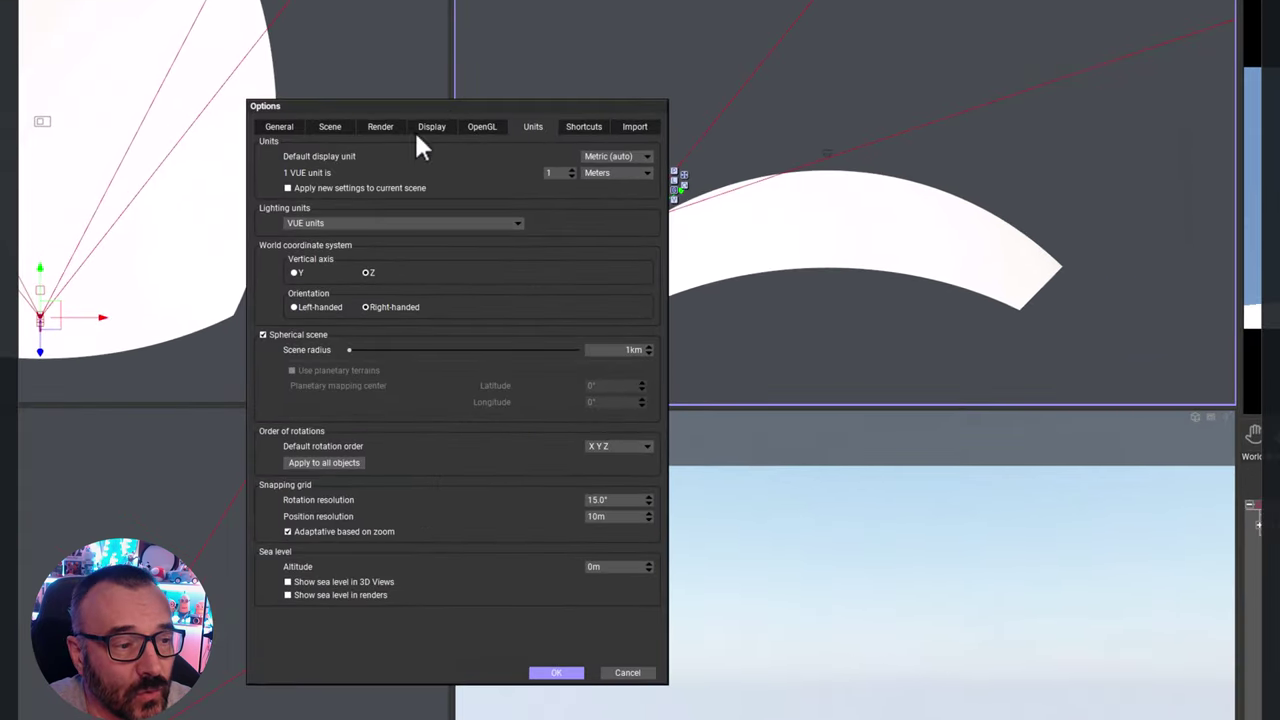
{"action": "left_click", "coordinate": [275, 330]}
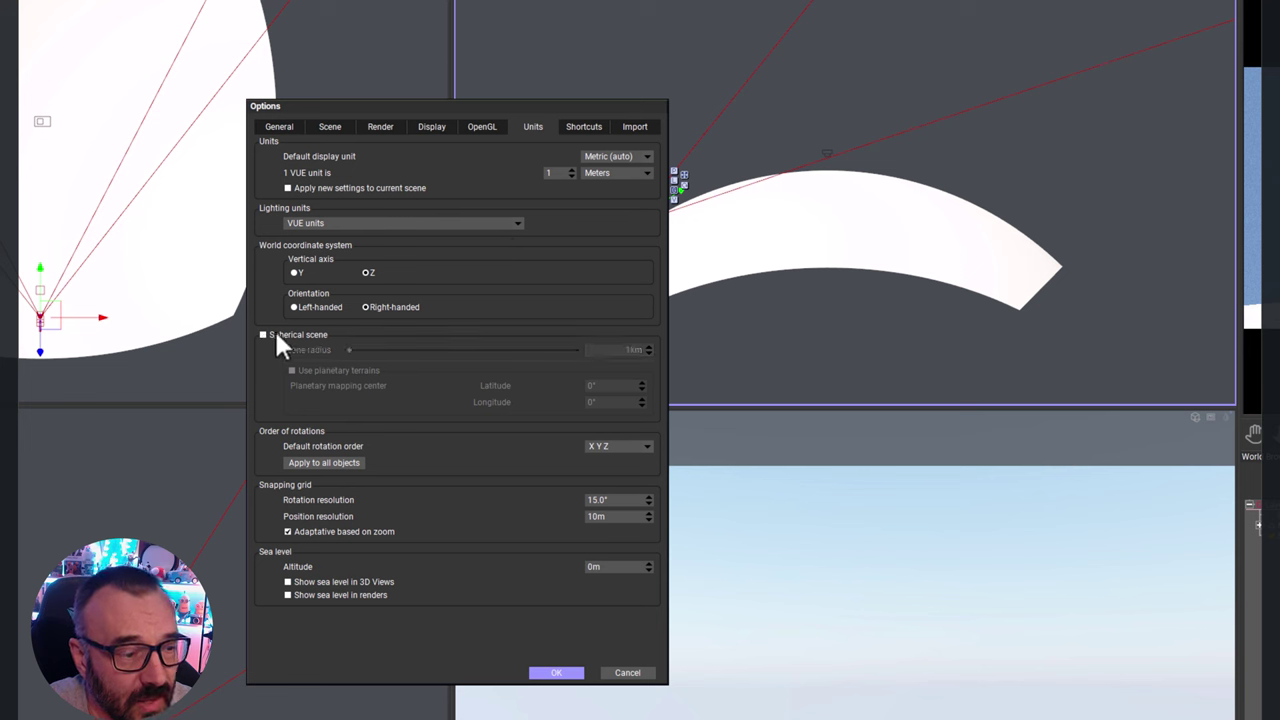
{"action": "left_click", "coordinate": [274, 329]}
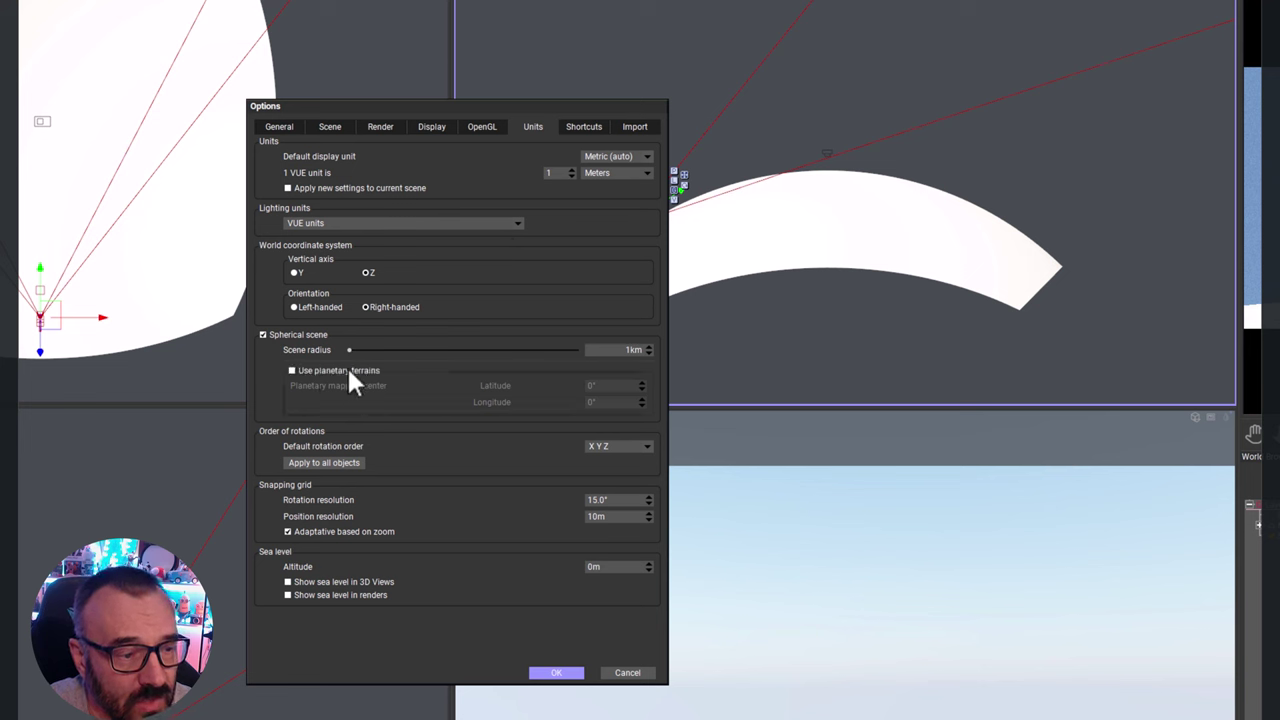
{"action": "left_click", "coordinate": [293, 370]}
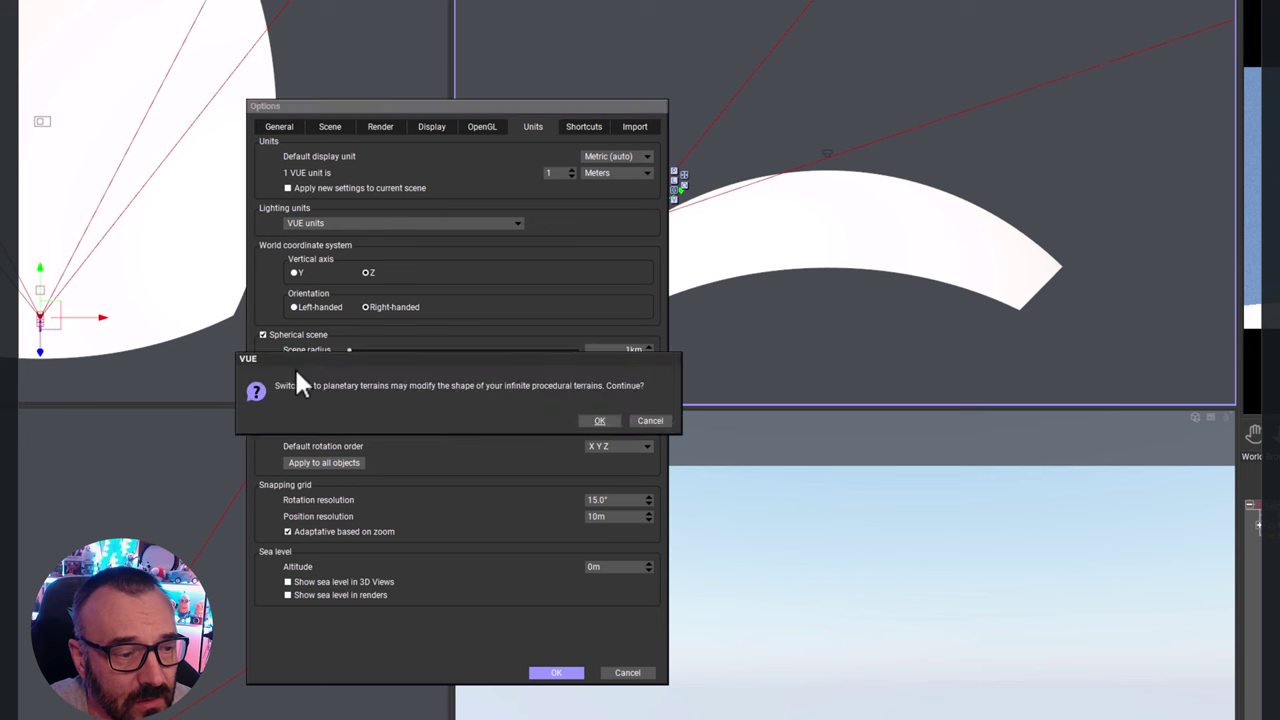
{"action": "left_click", "coordinate": [600, 421]}
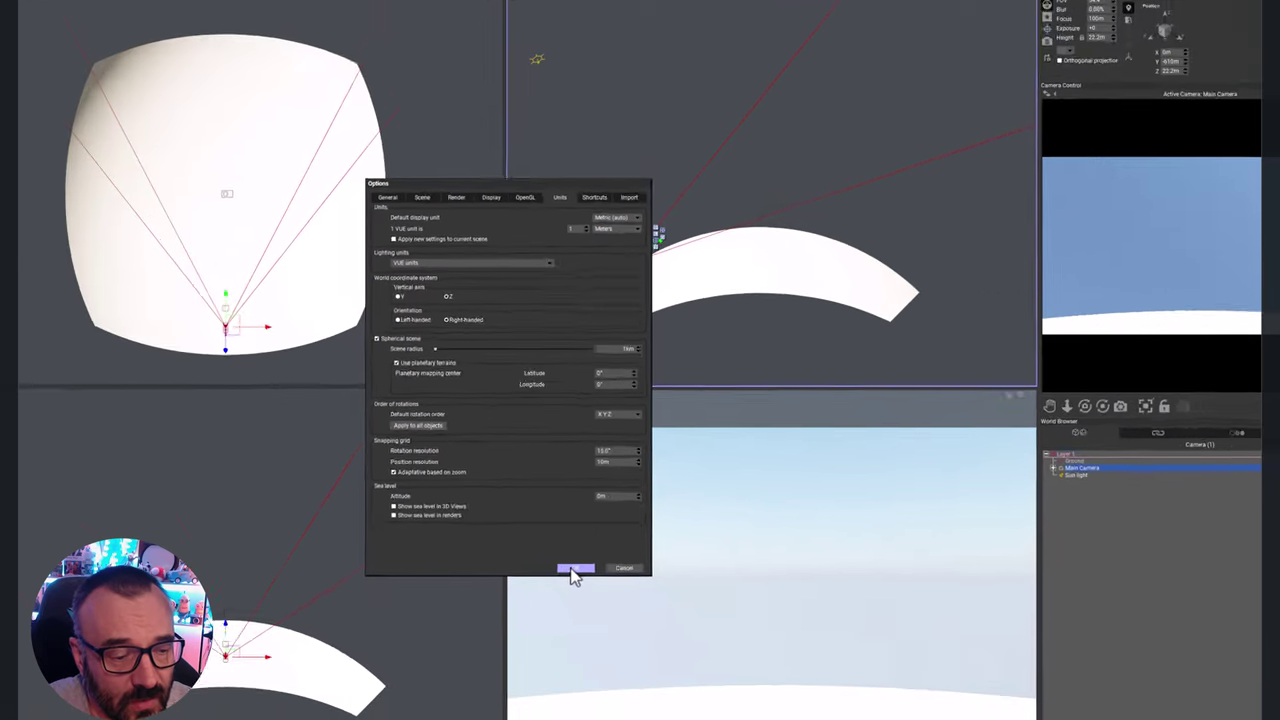
{"action": "left_click", "coordinate": [556, 672]}
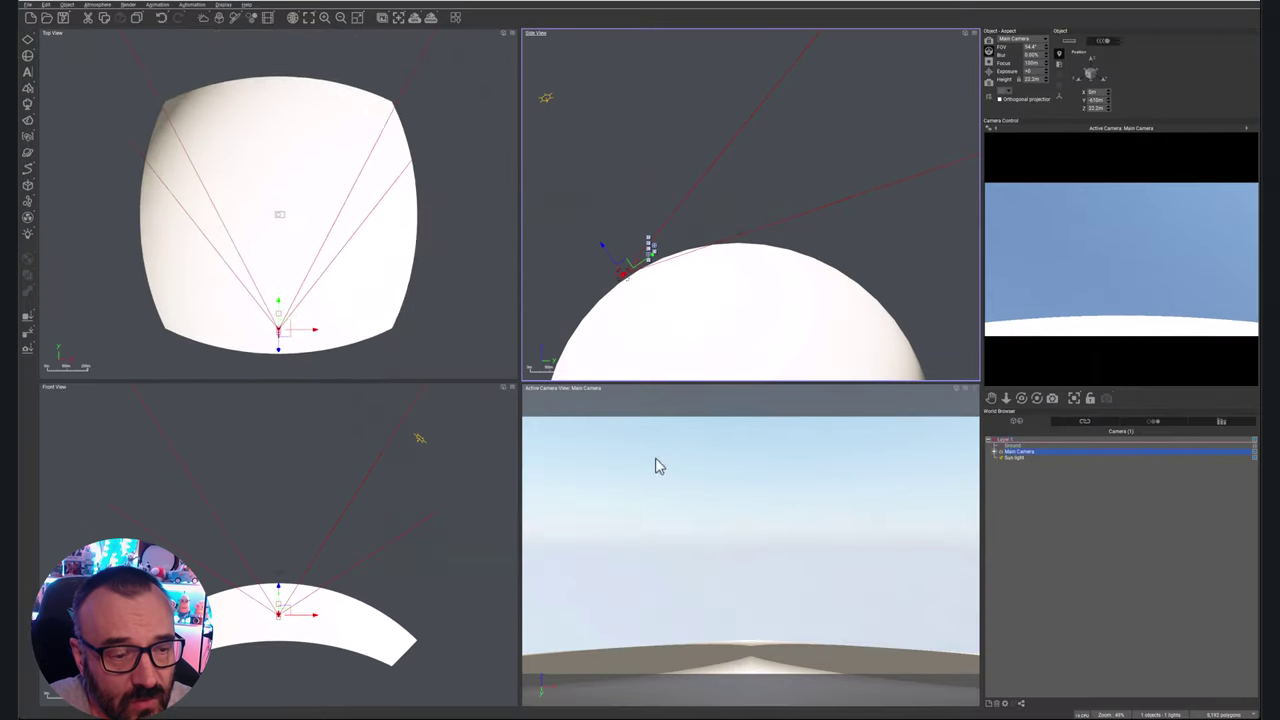
- Pull the main camera away from the planet in the side view to a height of about 2.4 km
{"action": "right_click_drag", "start_coordinate": [790, 293], "coordinate": [834, 51]}
{"action": "scroll", "coordinate": [780, 186], "scroll_direction": "down", "scroll_amount": 4}
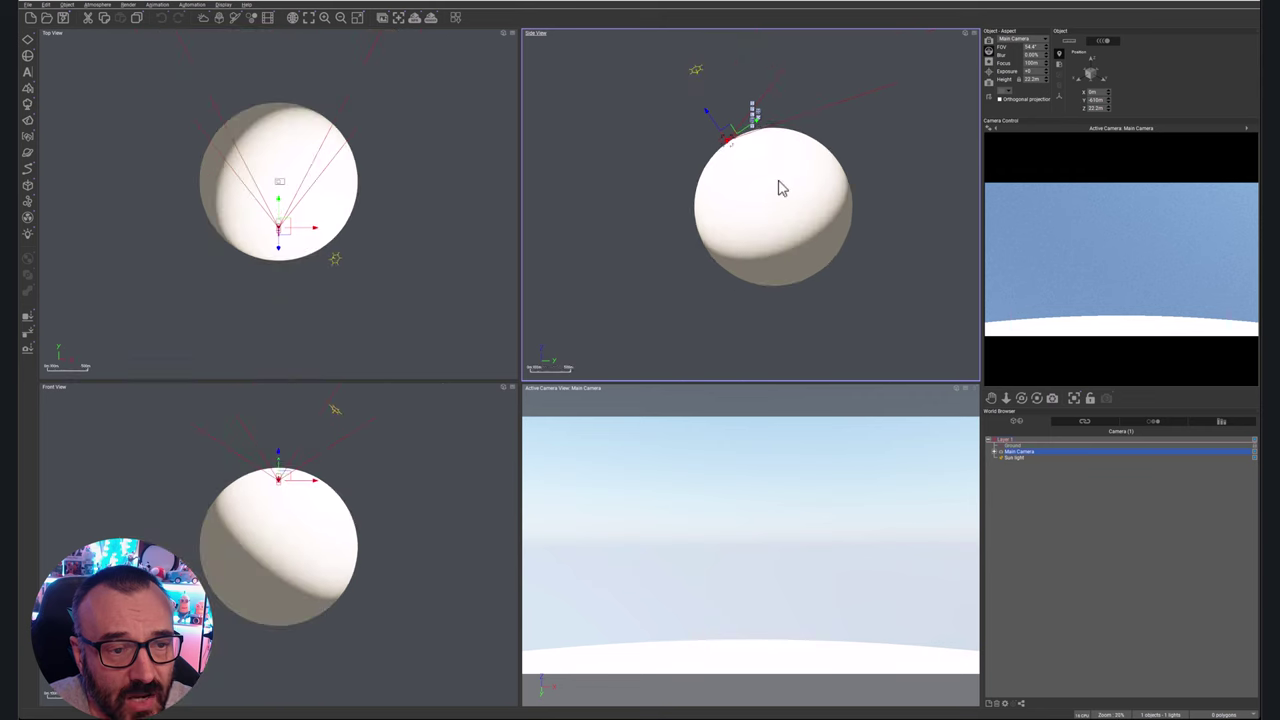
{"action": "right_click_drag", "start_coordinate": [780, 186], "coordinate": [759, 273]}
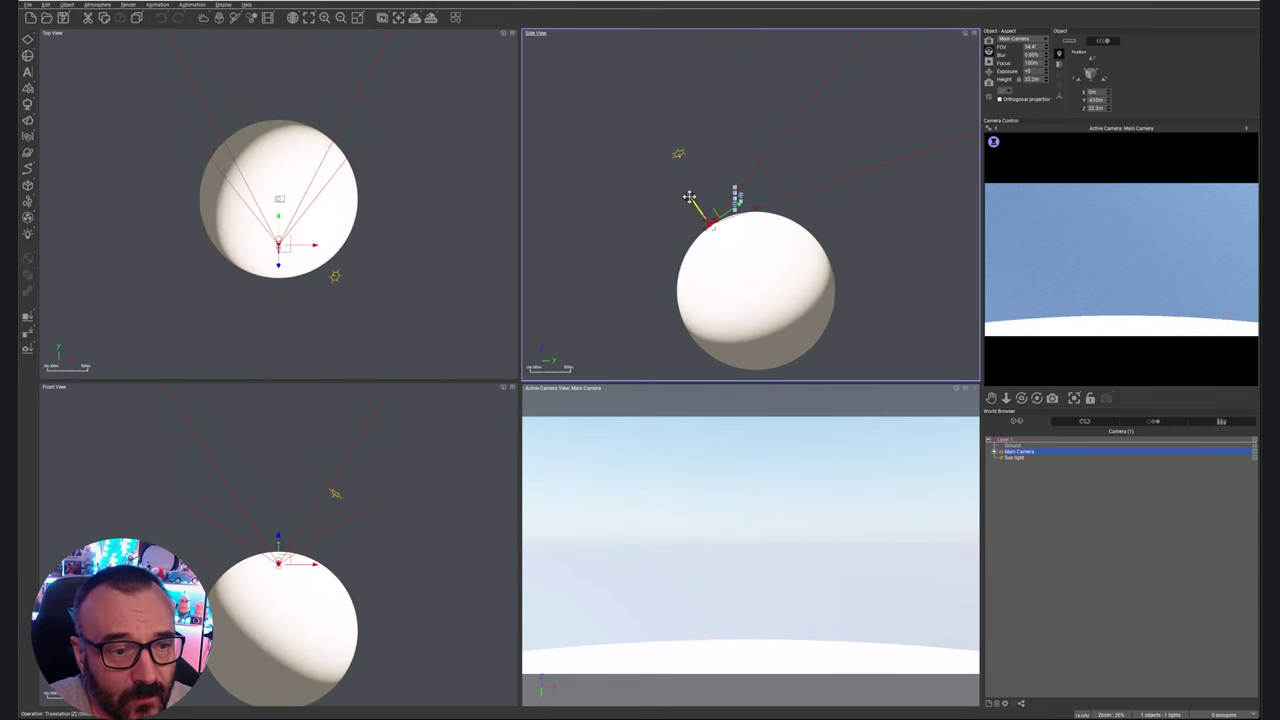
{"action": "left_click_drag", "start_coordinate": [697, 203], "coordinate": [602, 56]}
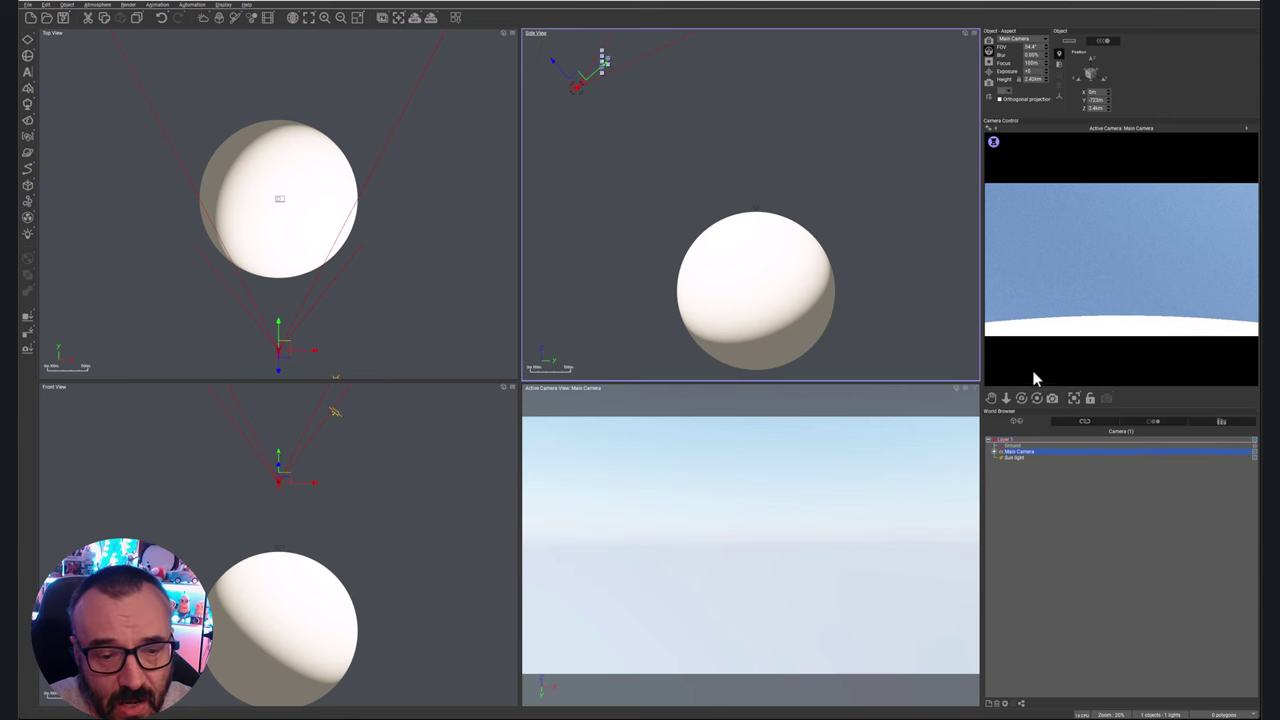
- Orbit the main camera and rotate it around its center so that it points at the planet
{"action": "left_click_drag", "start_coordinate": [1034, 398], "coordinate": [790, 697]}
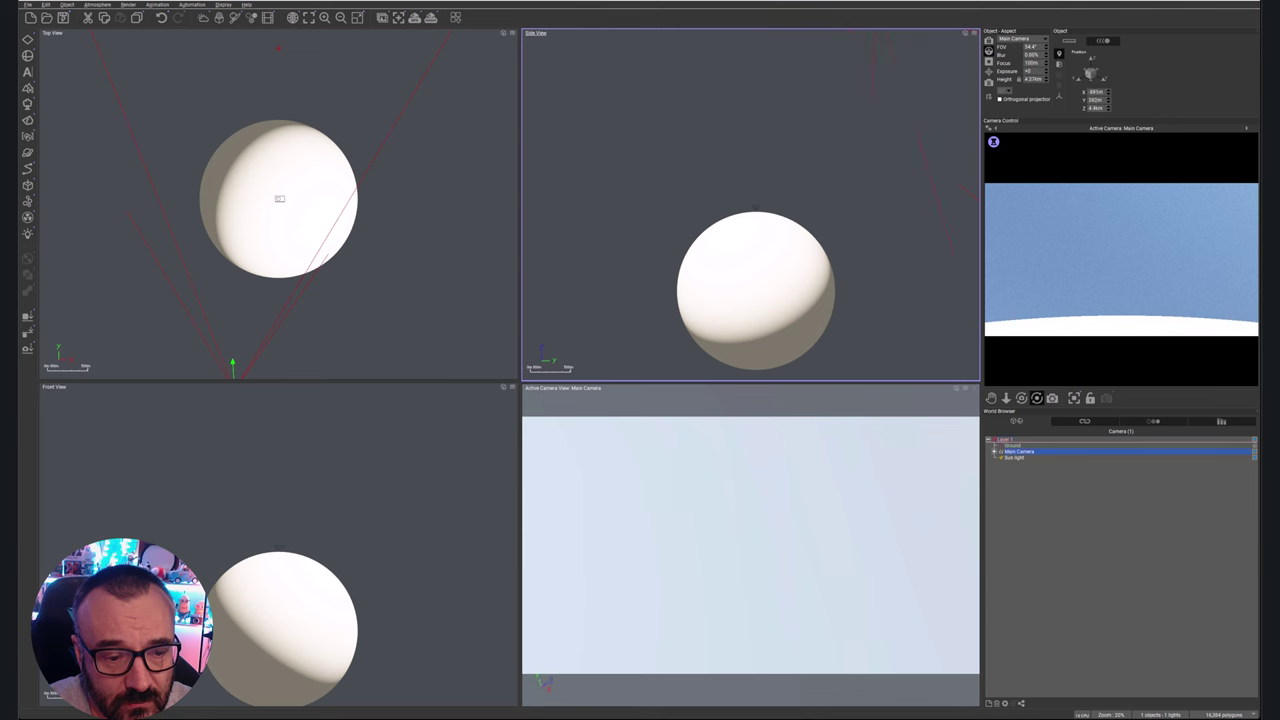
{"action": "left_click_drag", "start_coordinate": [713, 636], "coordinate": [895, 652]}
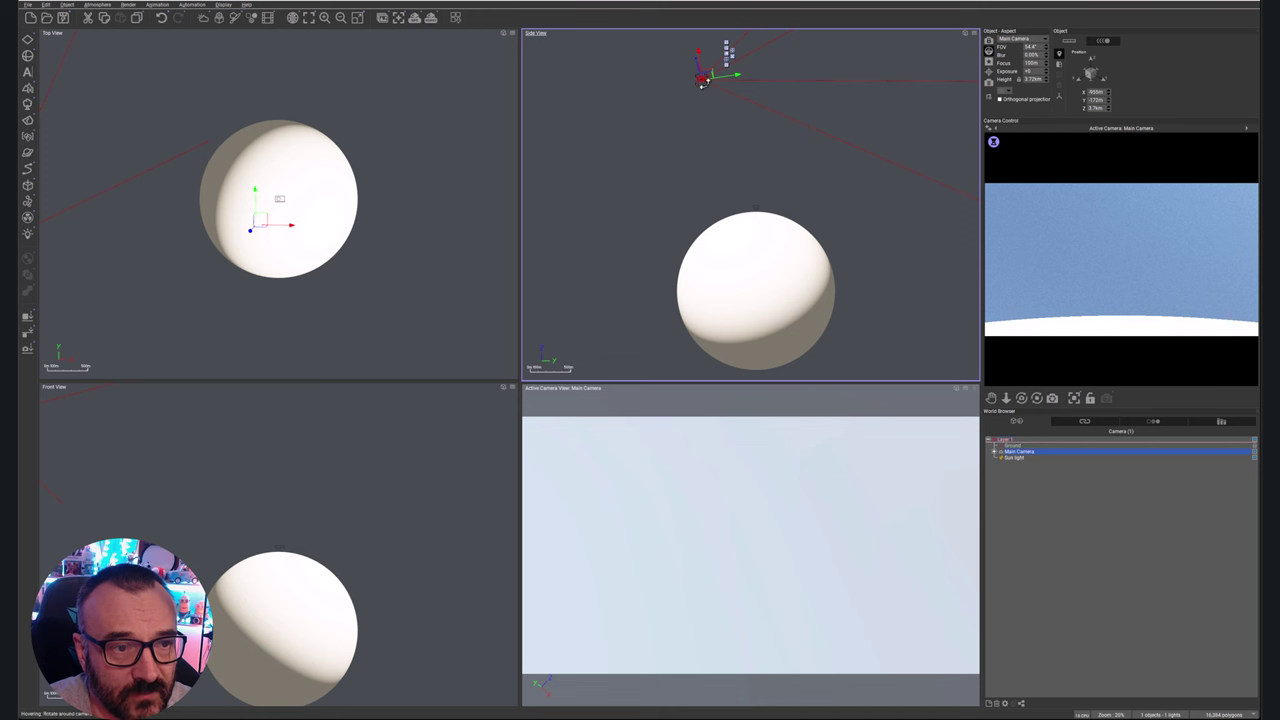
{"action": "left_click_drag", "start_coordinate": [701, 80], "coordinate": [695, 94]}
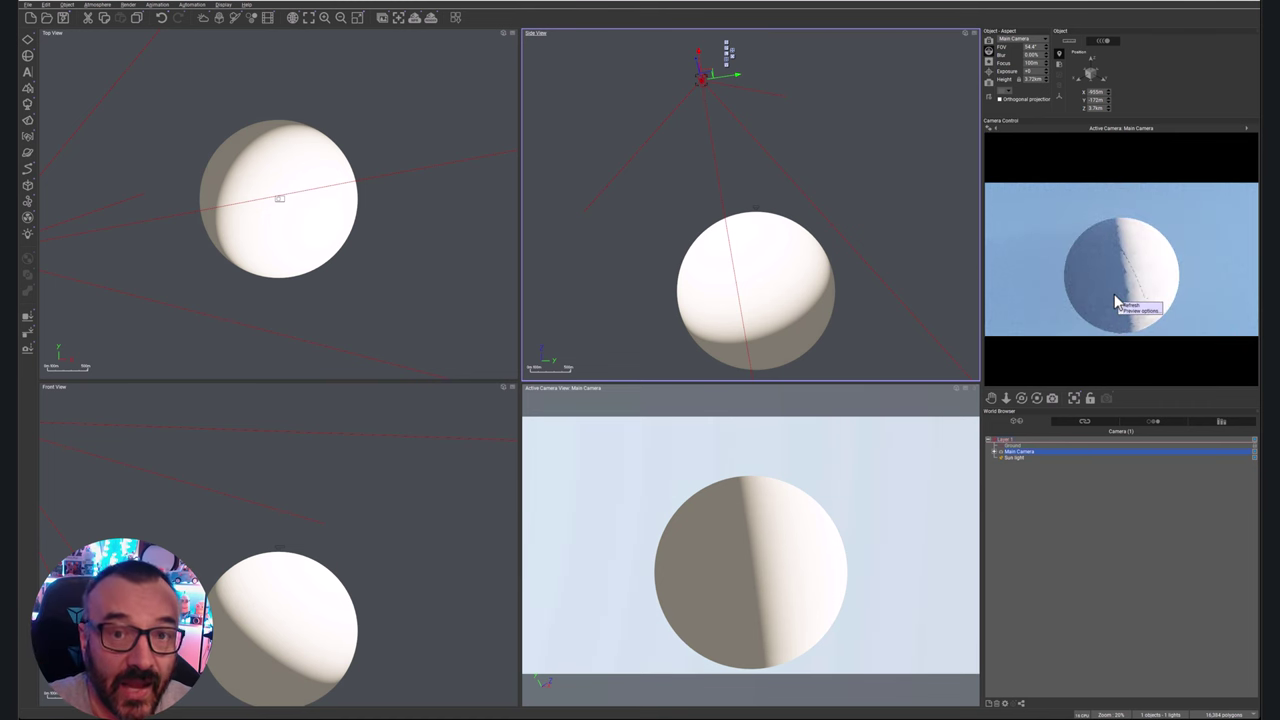
- Assign a rocky material from the material library to the planet's ground
{"action": "left_click", "coordinate": [1016, 445]}
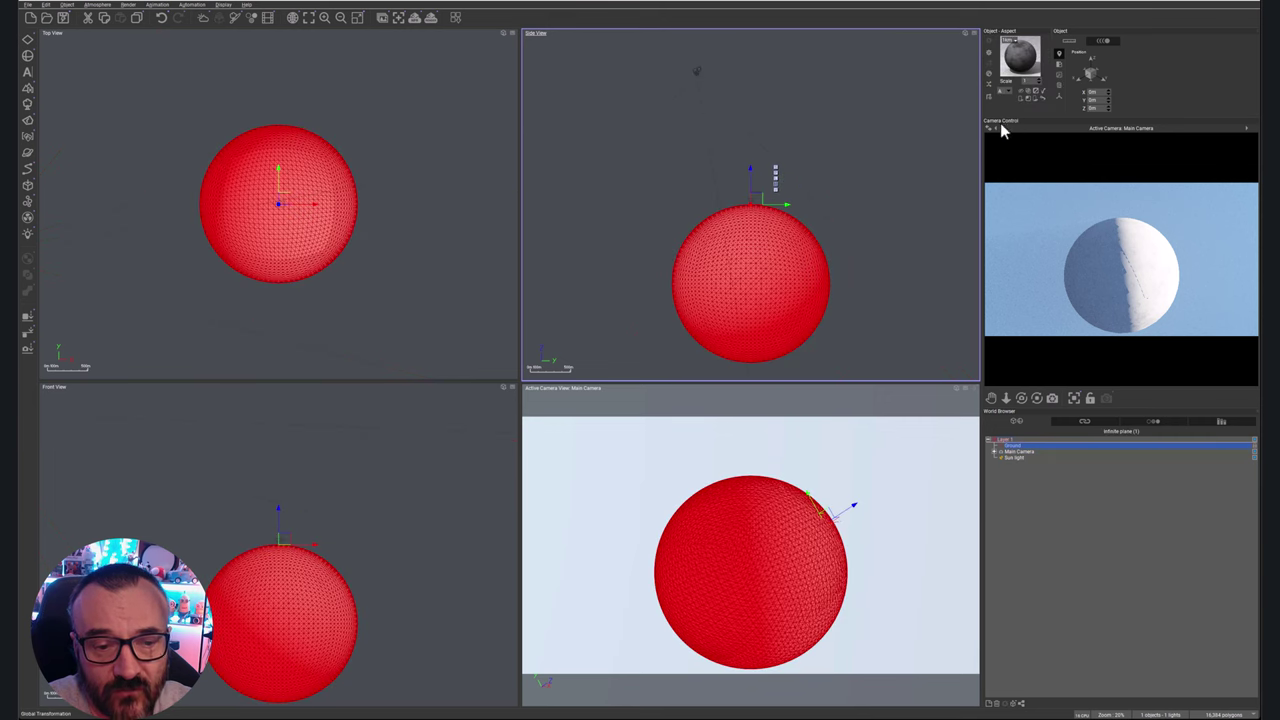
{"action": "left_click", "coordinate": [993, 74]}
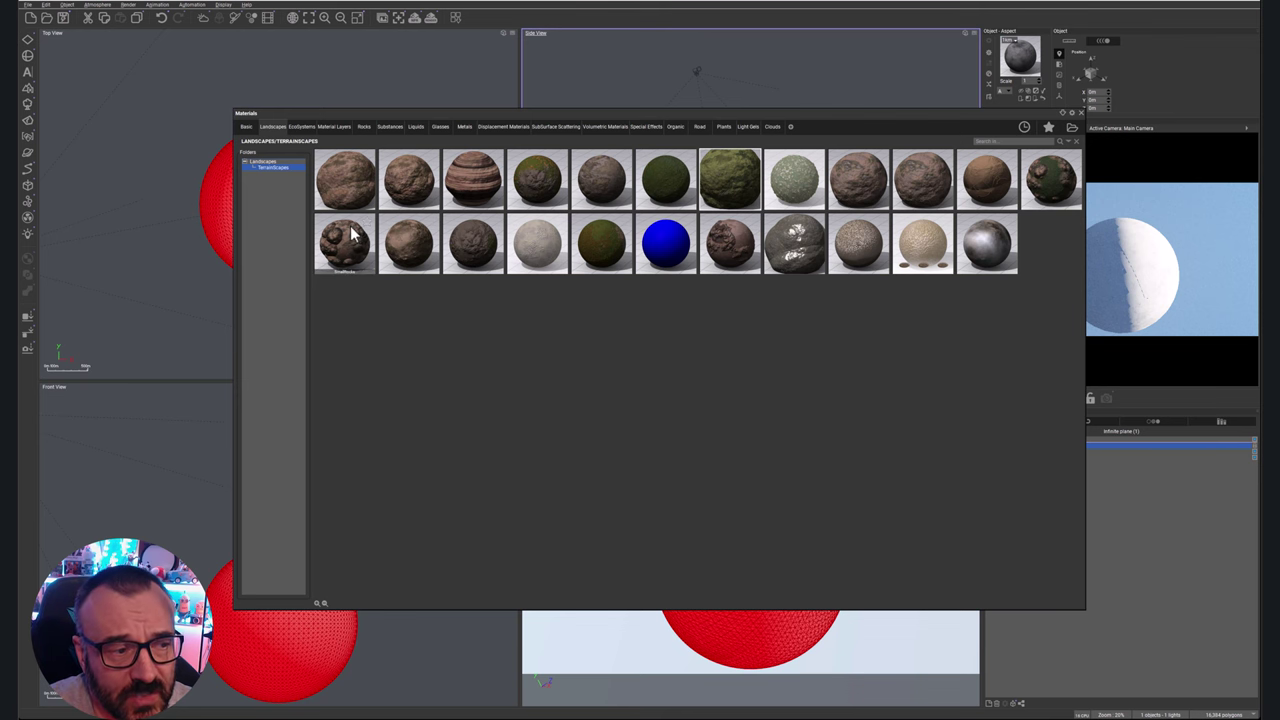
{"action": "double_click", "coordinate": [398, 188]}
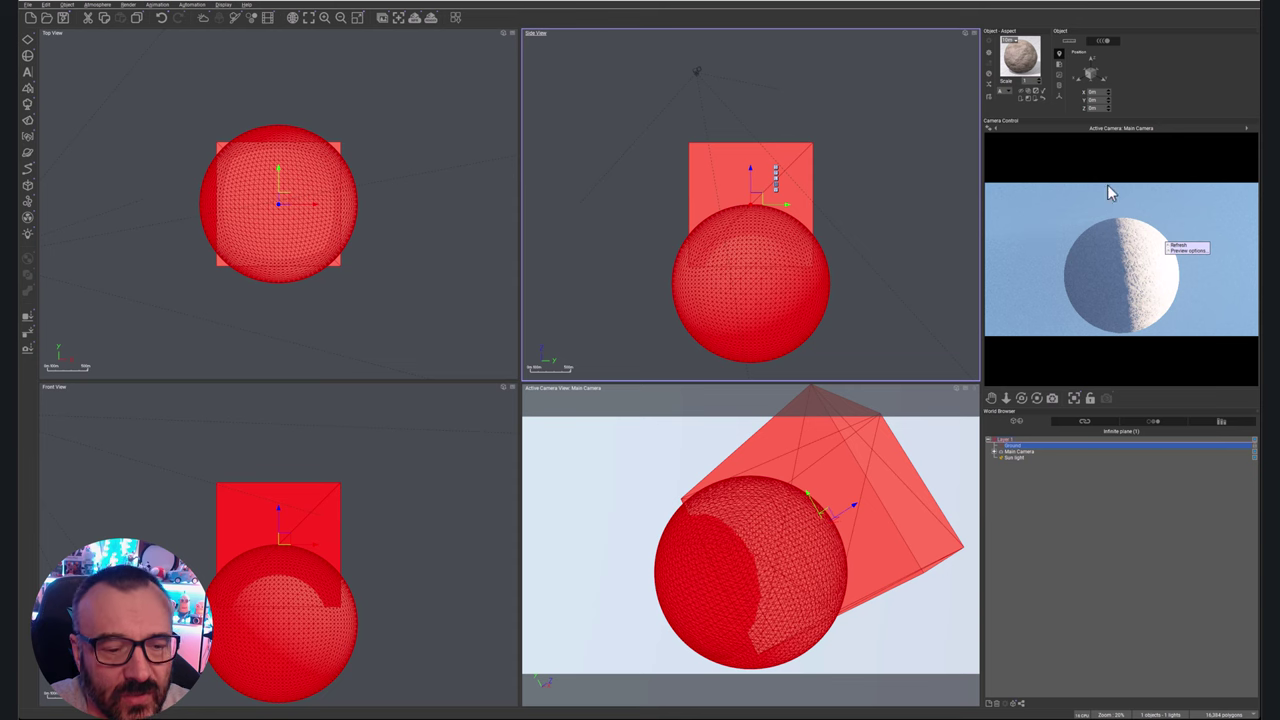
- Lower the atmosphere's mean altitudes to about 369 m for sky, 202 m for decay, 108 m for haze and 27.4 m for fog
{"action": "left_click", "coordinate": [98, 5]}
{"action": "left_click", "coordinate": [108, 84]}
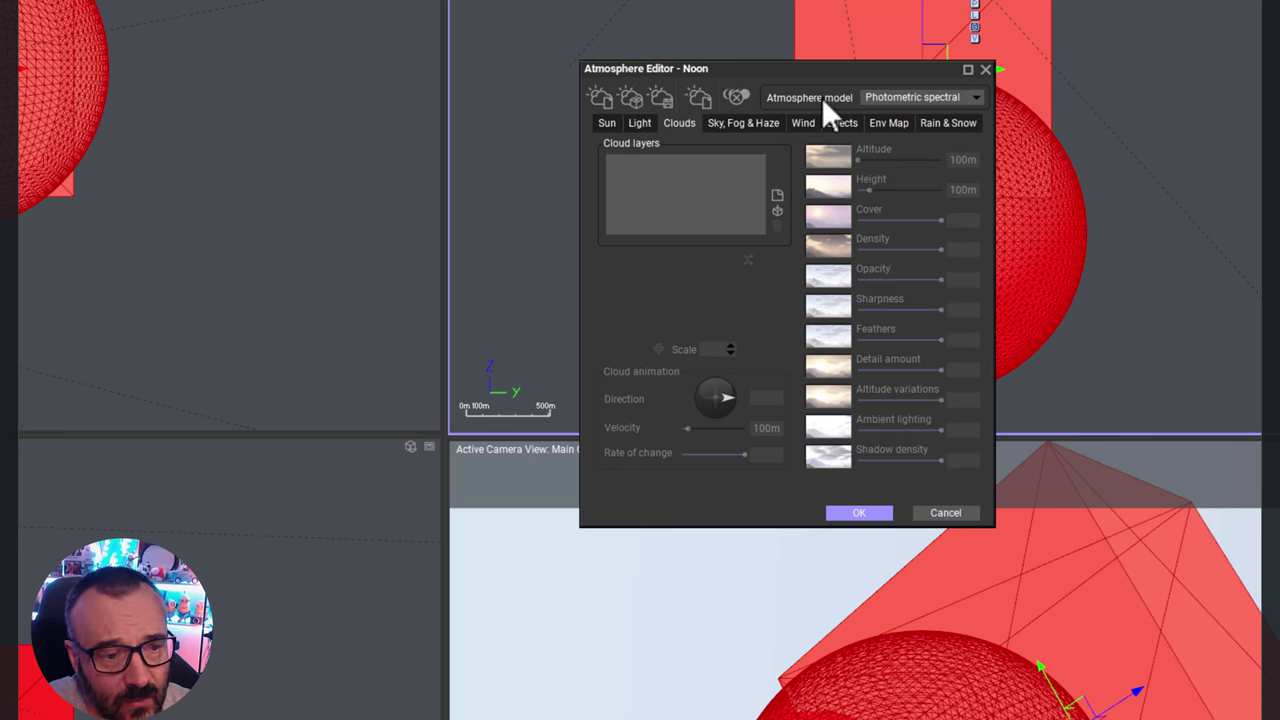
{"action": "left_click", "coordinate": [750, 123]}
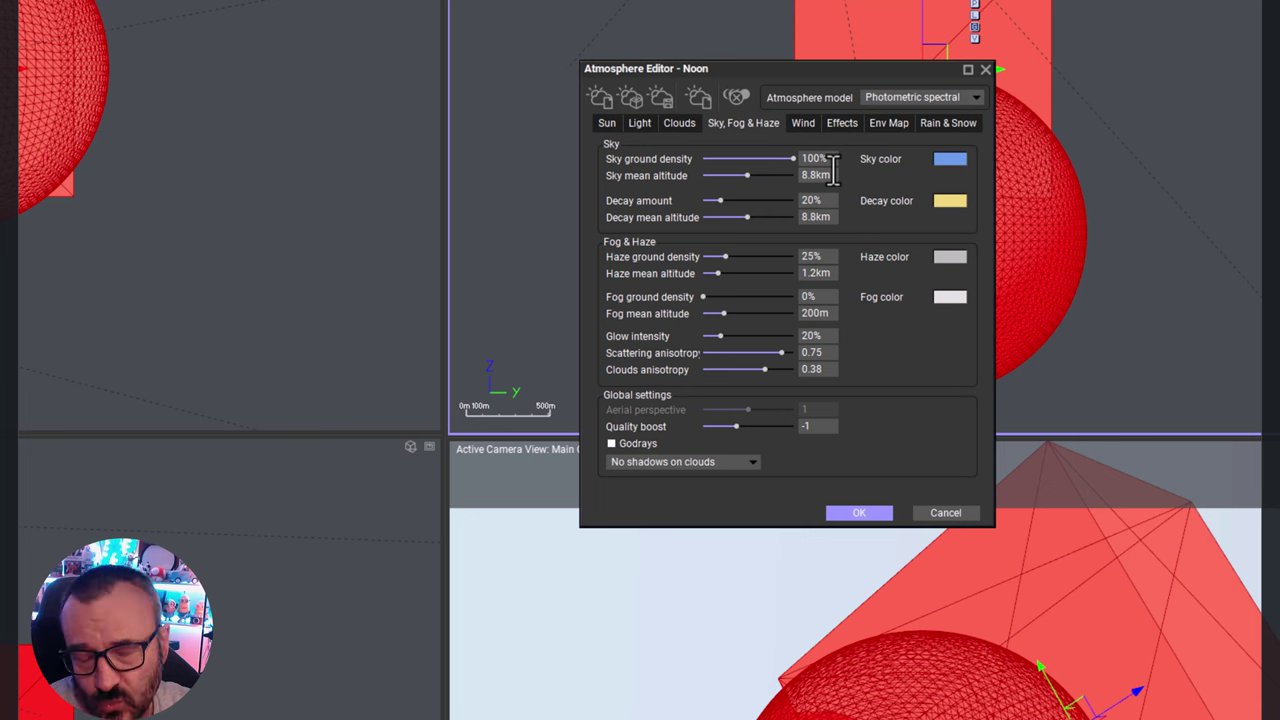
{"action": "left_click_drag", "start_coordinate": [748, 176], "coordinate": [718, 174]}
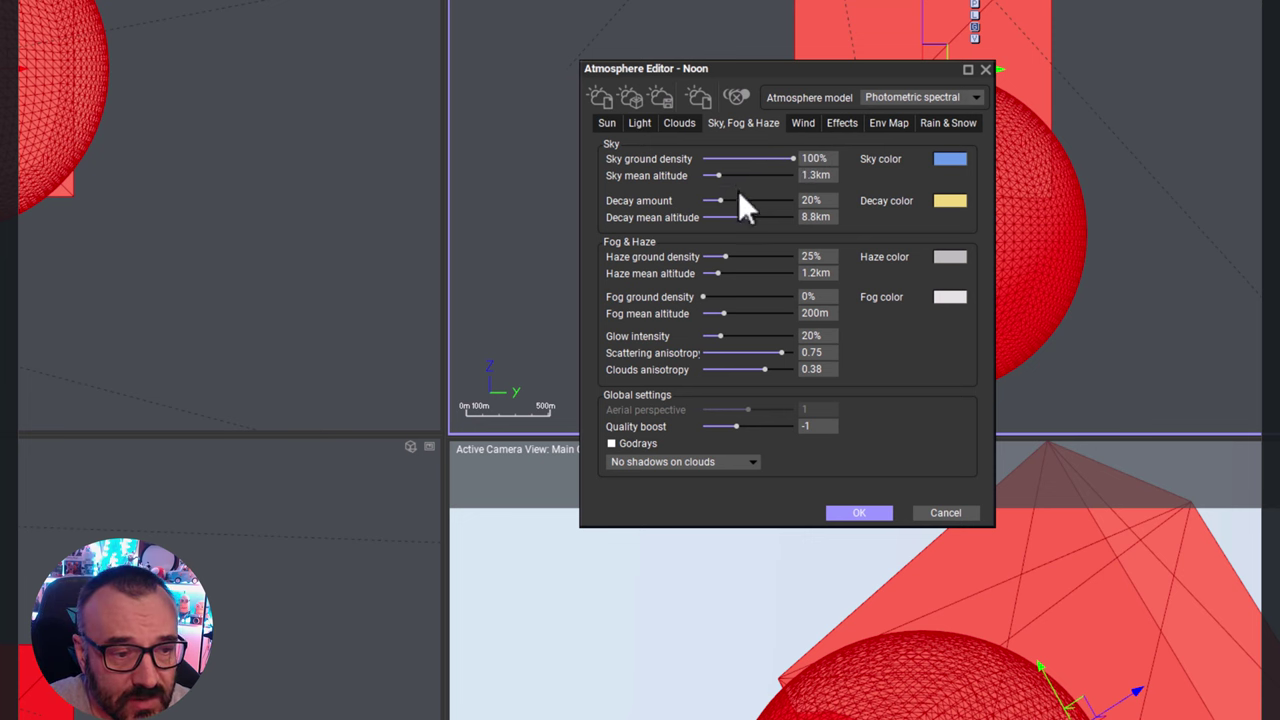
{"action": "left_click_drag", "start_coordinate": [740, 216], "coordinate": [715, 217]}
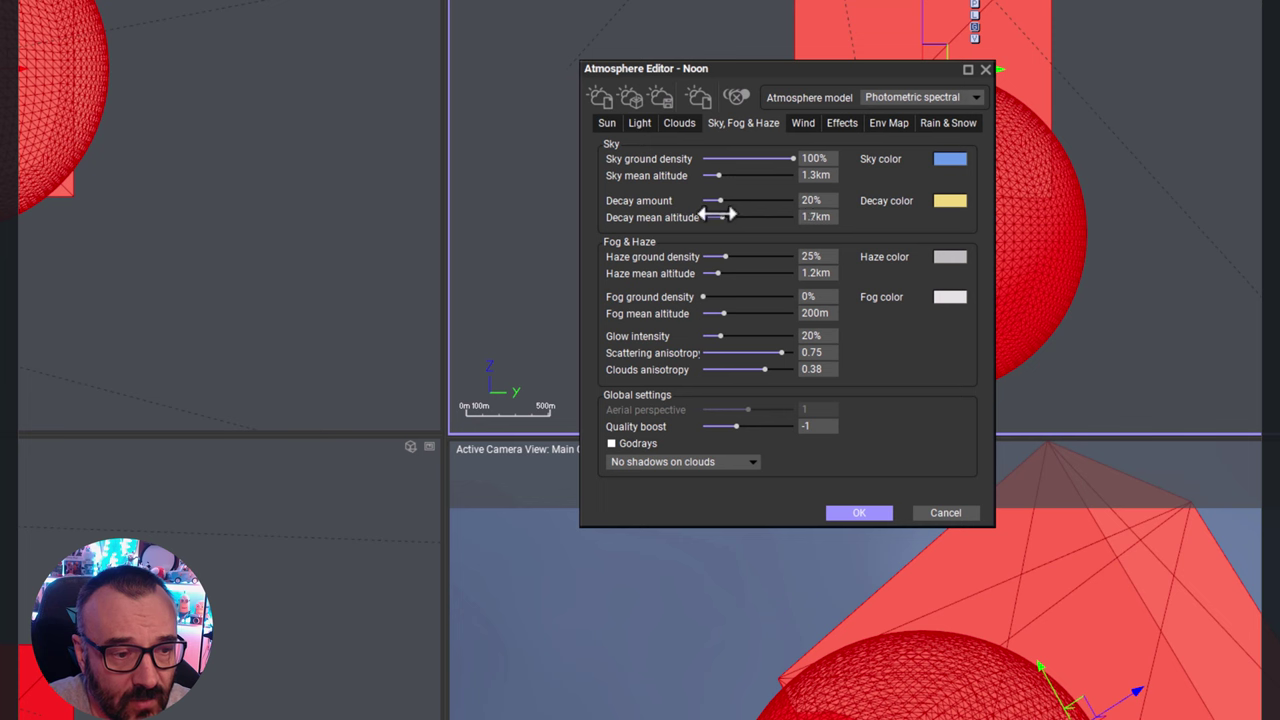
{"action": "left_click_drag", "start_coordinate": [728, 272], "coordinate": [716, 263]}
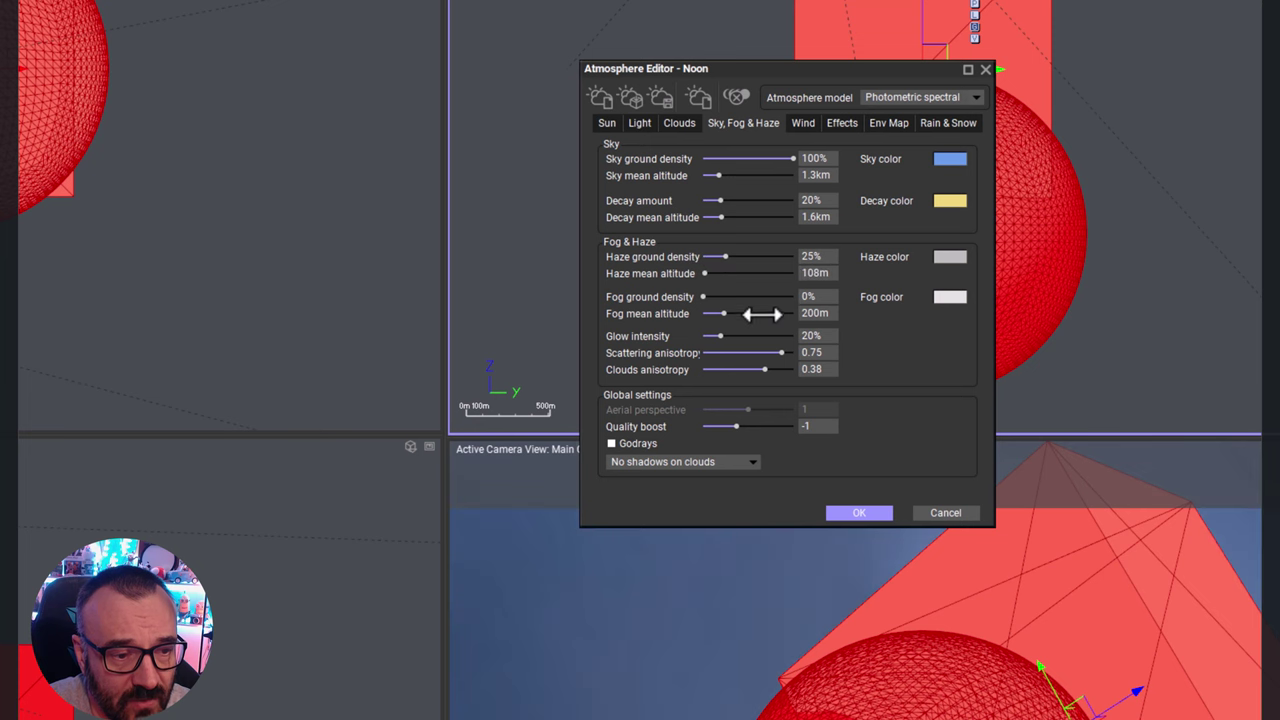
{"action": "left_click_drag", "start_coordinate": [762, 314], "coordinate": [745, 314]}
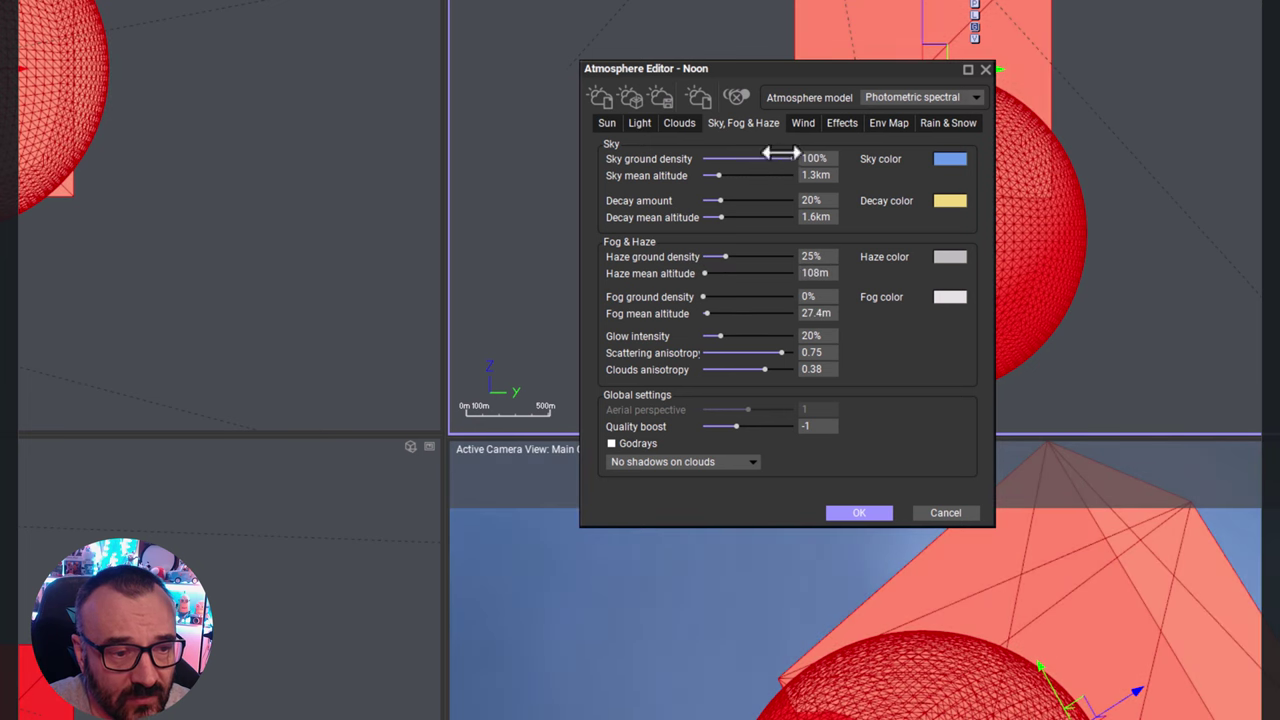
{"action": "left_click_drag", "start_coordinate": [751, 172], "coordinate": [729, 206]}
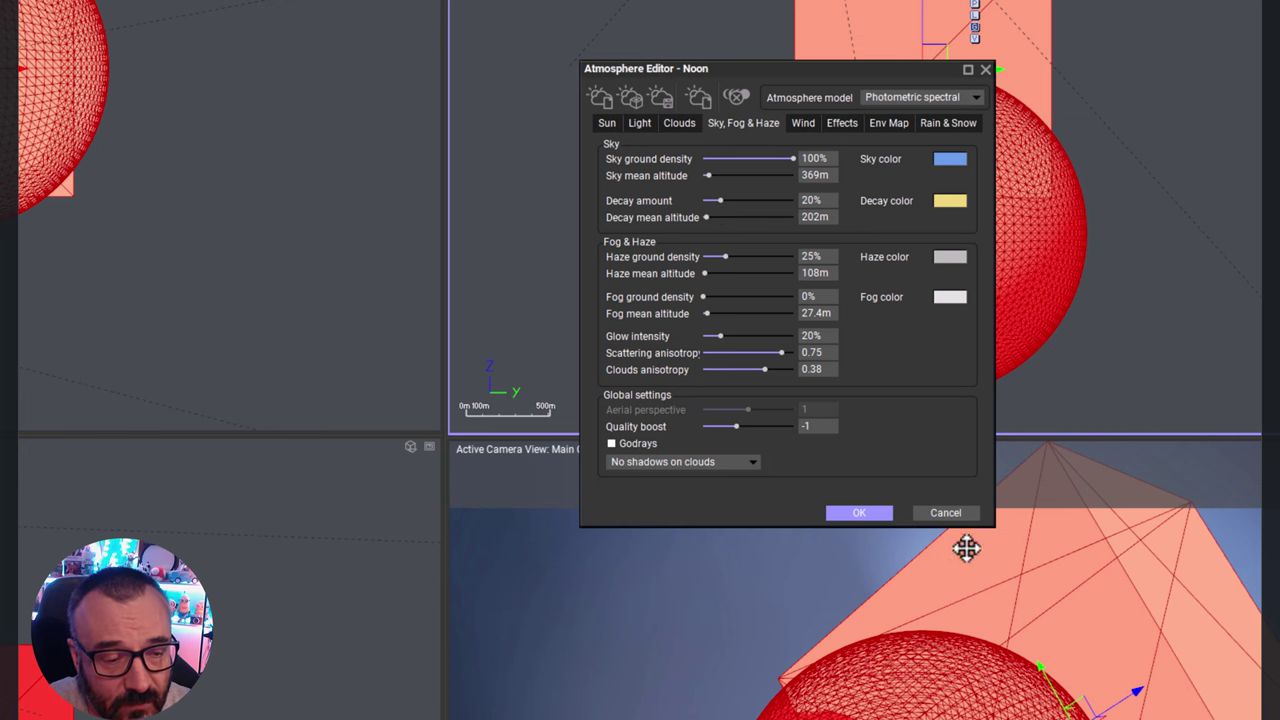
- Close the Atmosphere Editor and start a new scene with the first Photometric atmosphere preset, without saving the planet scene
{"action": "left_click", "coordinate": [945, 513]}
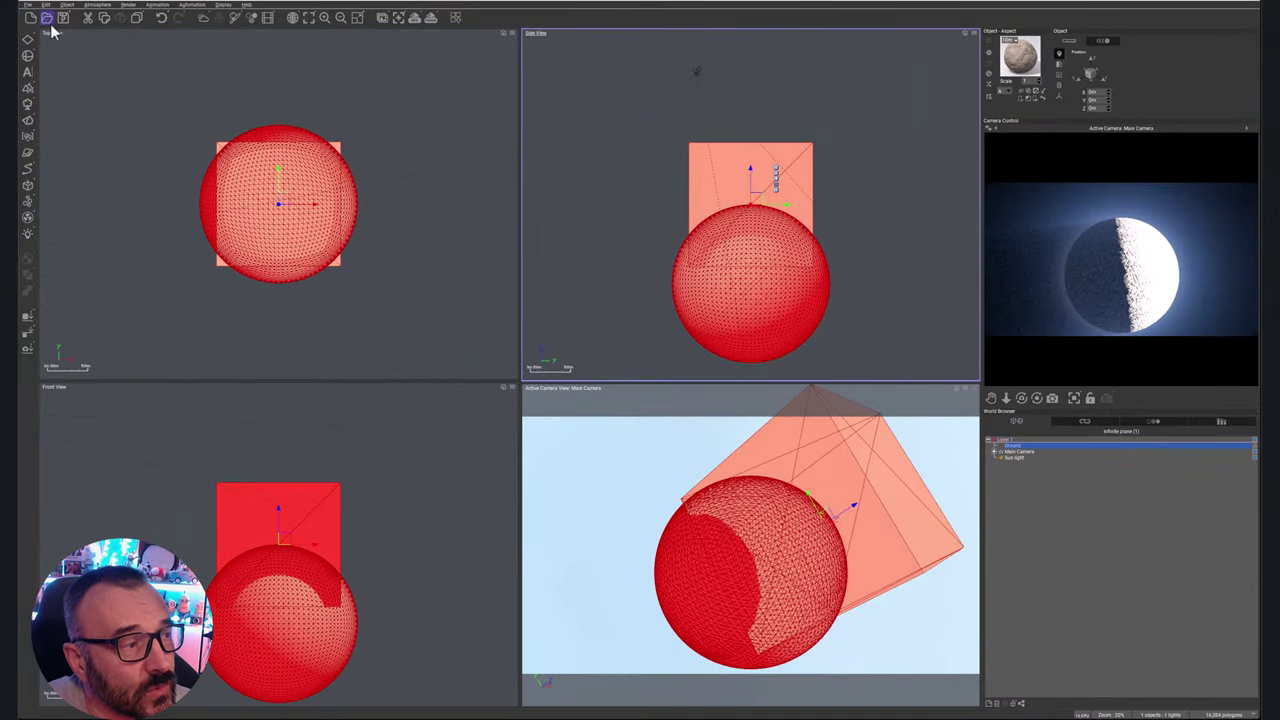
{"action": "key", "text": "F6"}
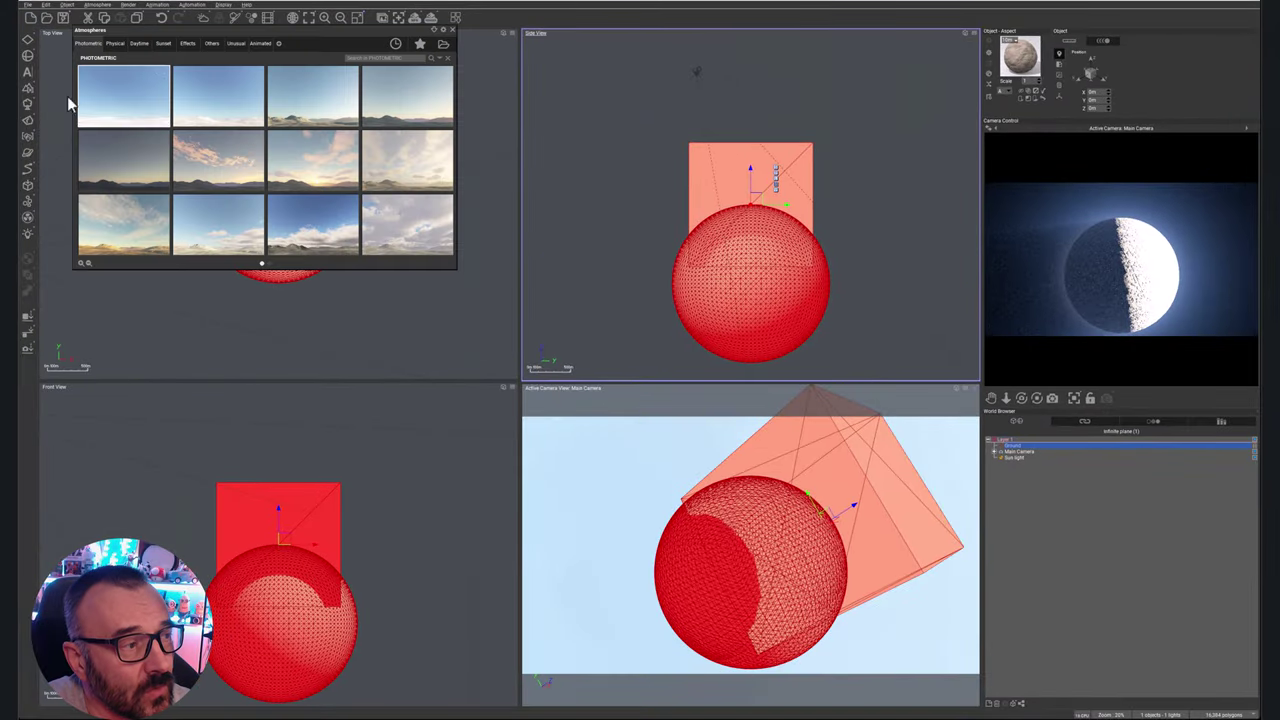
{"action": "double_click", "coordinate": [143, 100]}
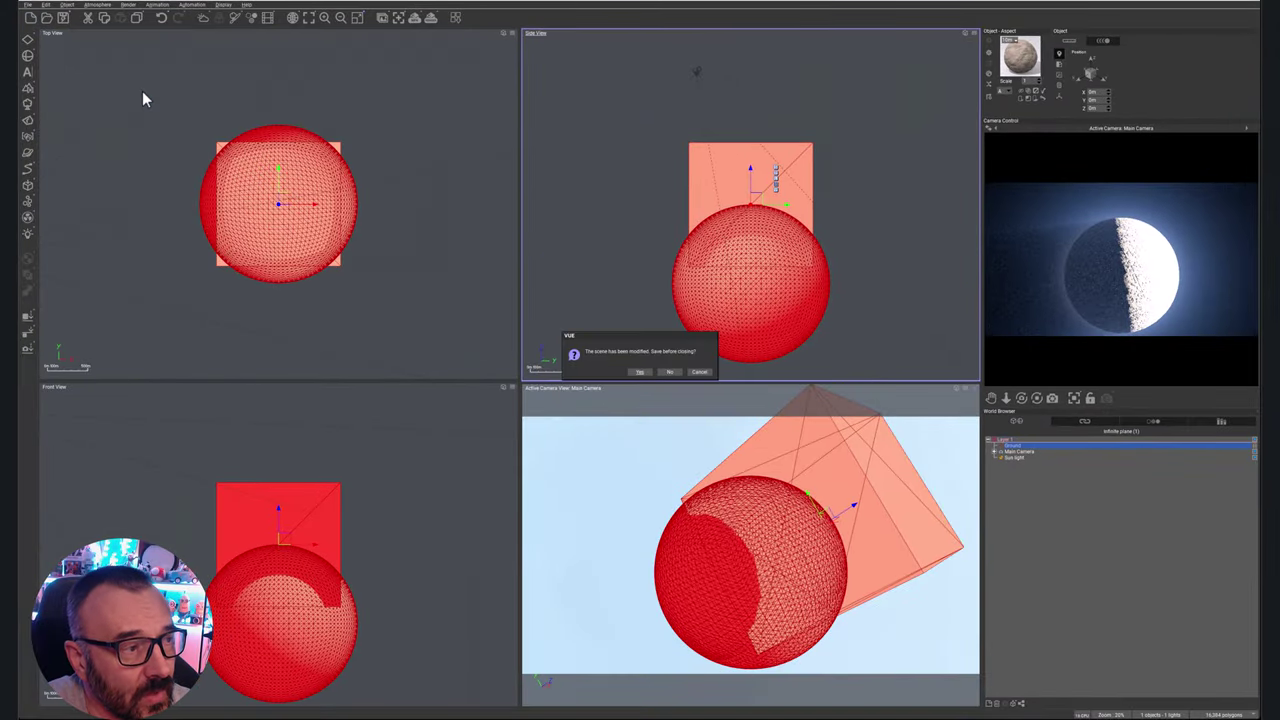
{"action": "left_click", "coordinate": [664, 371]}
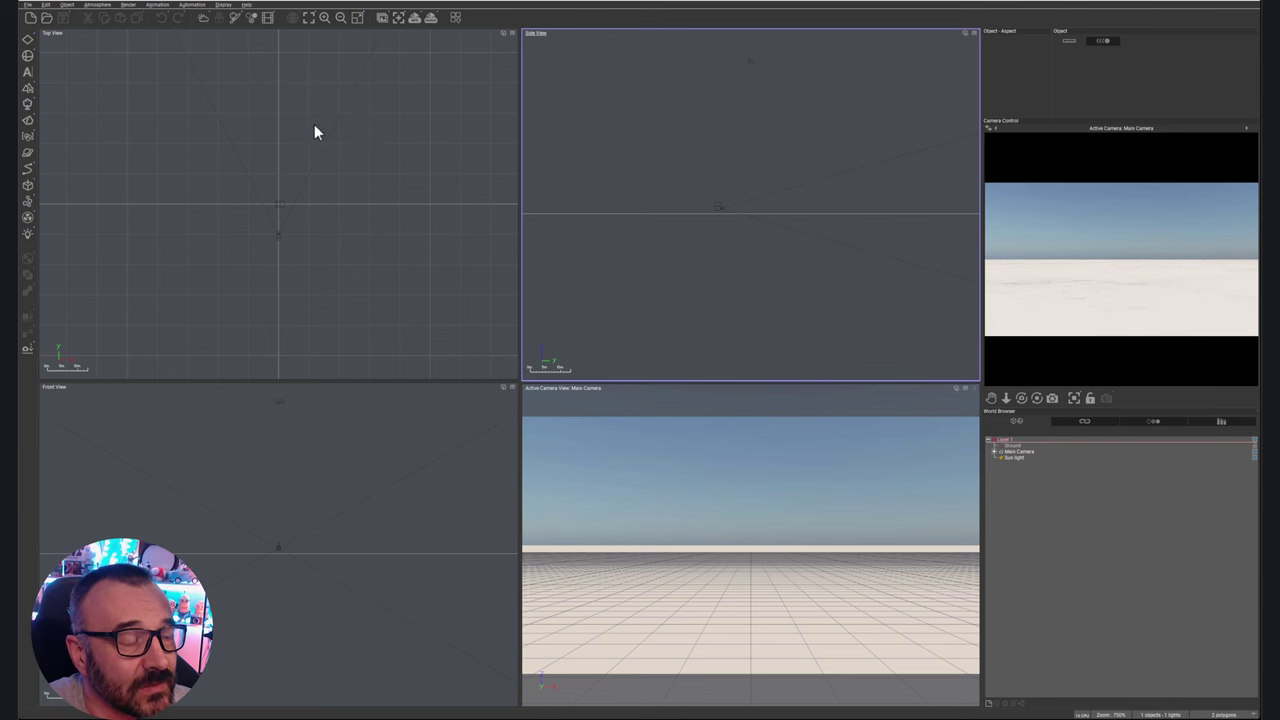
- Add a standard terrain and move it in the top view to about X -411 m, Y 793 m, ahead of the camera
{"action": "right_click_drag", "start_coordinate": [366, 123], "coordinate": [371, 237]}
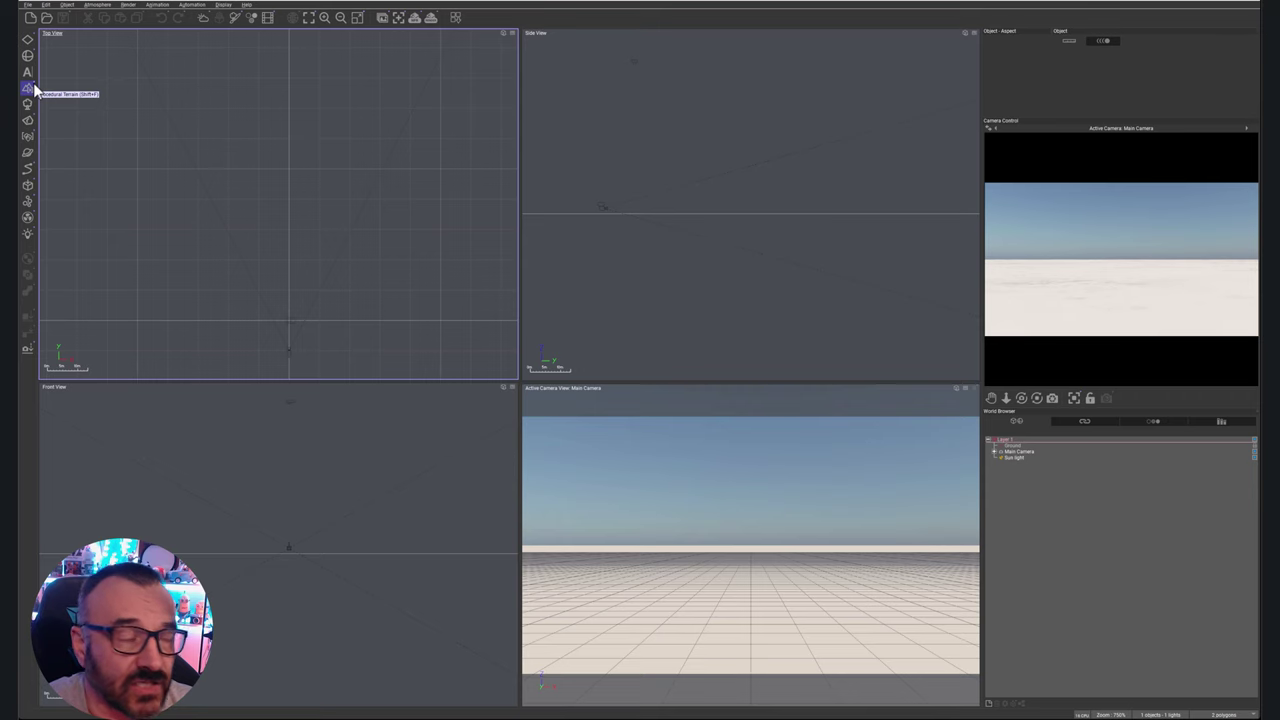
{"action": "left_click", "coordinate": [33, 89]}
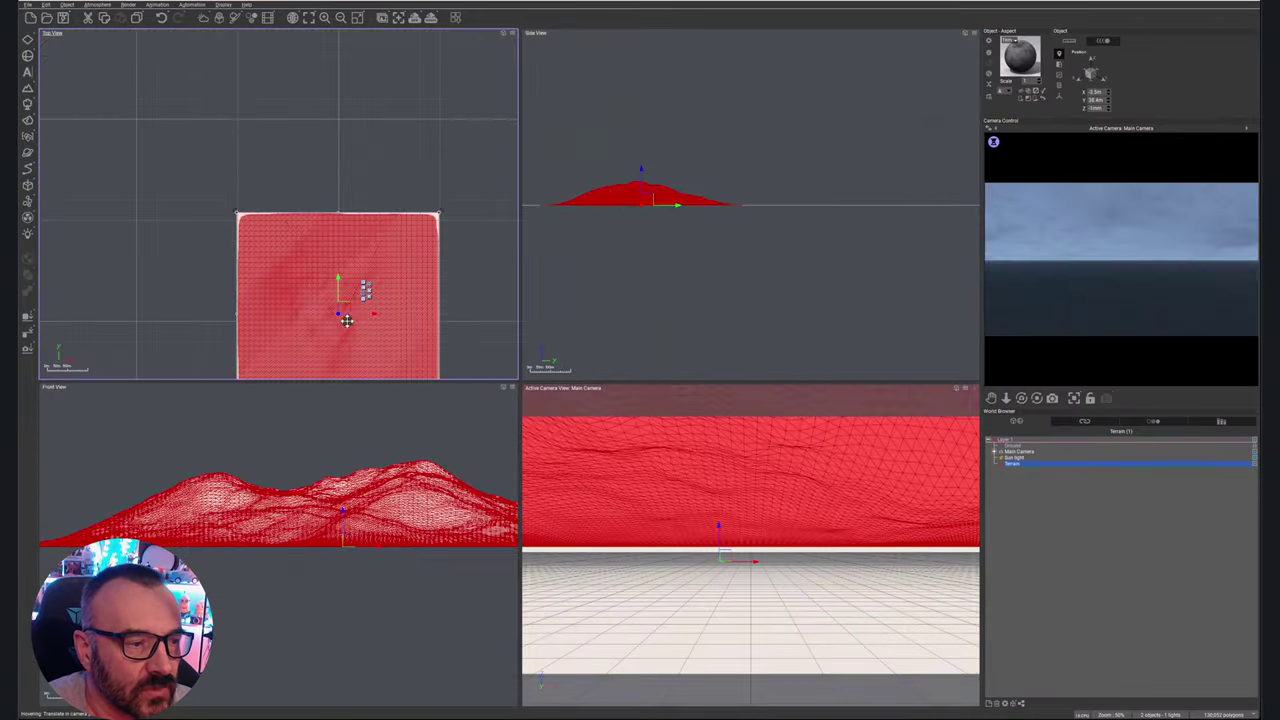
{"action": "left_click_drag", "start_coordinate": [337, 294], "coordinate": [290, 150]}
{"action": "right_click_drag", "start_coordinate": [286, 149], "coordinate": [447, 202]}
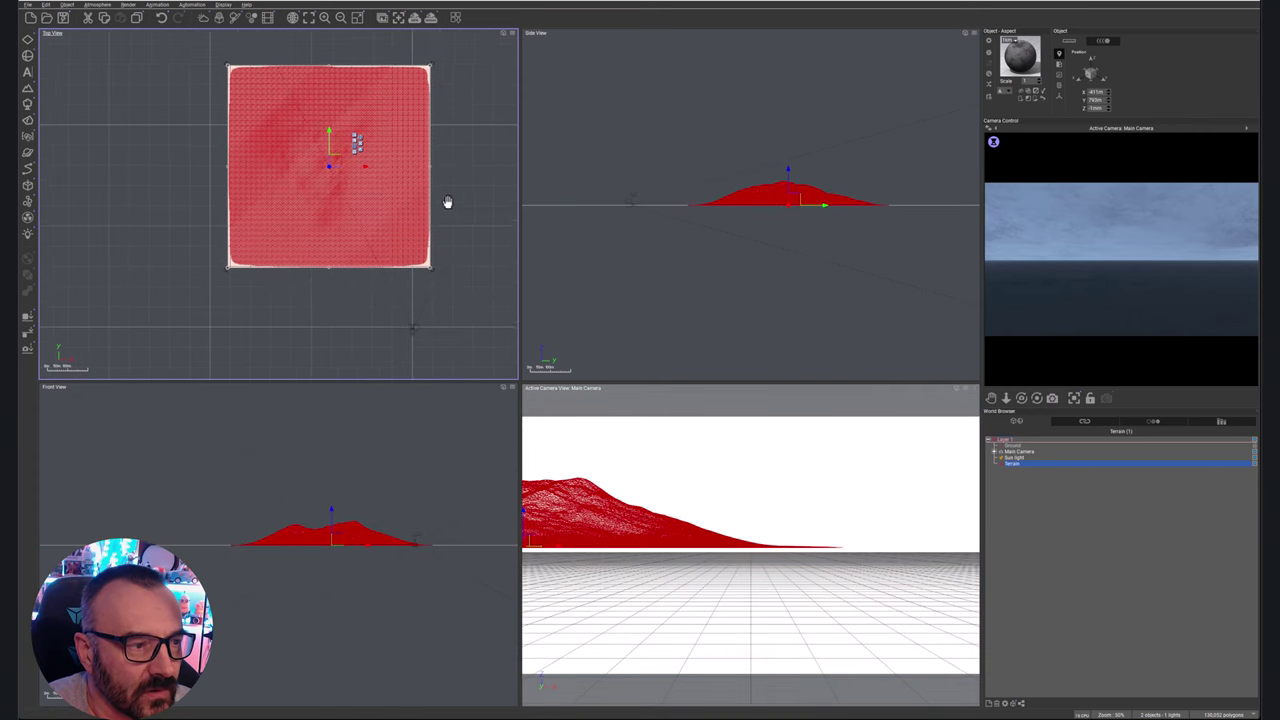
- Examine the standard terrain's mesh density in the top view, from close up and from farther away
{"action": "scroll", "coordinate": [294, 274], "scroll_direction": "up", "scroll_amount": 2}
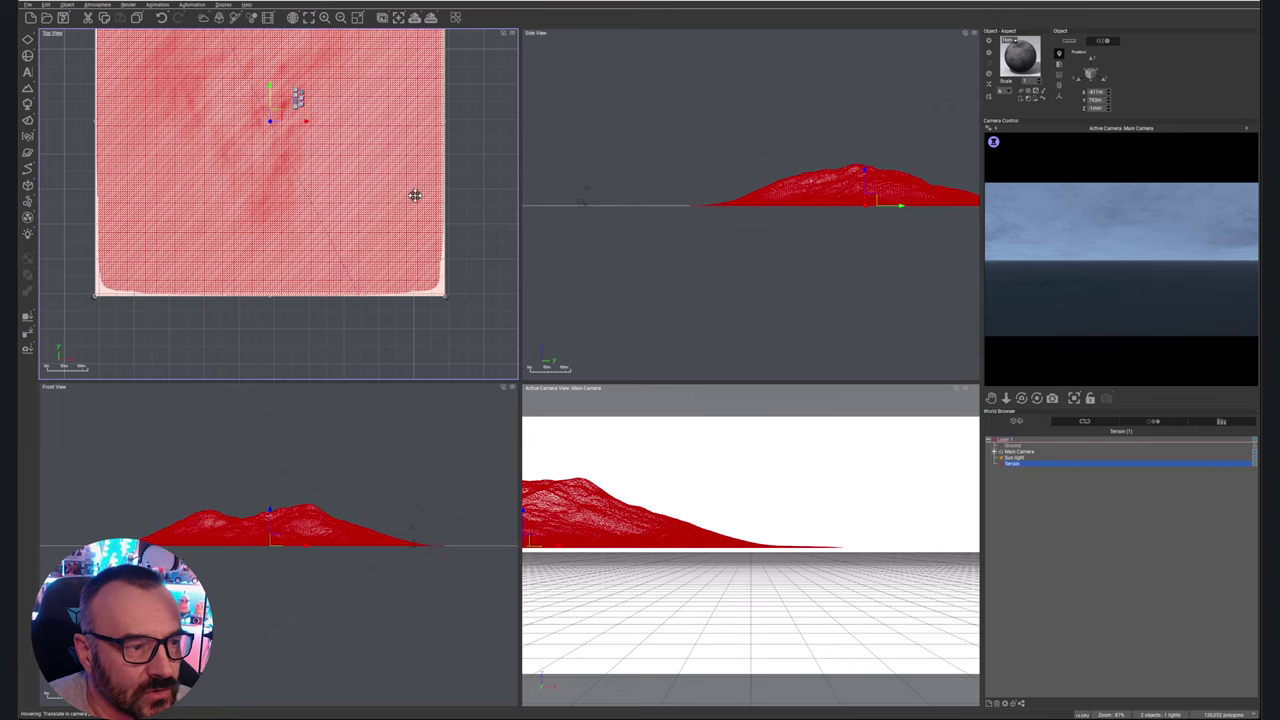
{"action": "scroll", "coordinate": [360, 268], "scroll_direction": "up", "scroll_amount": 3}
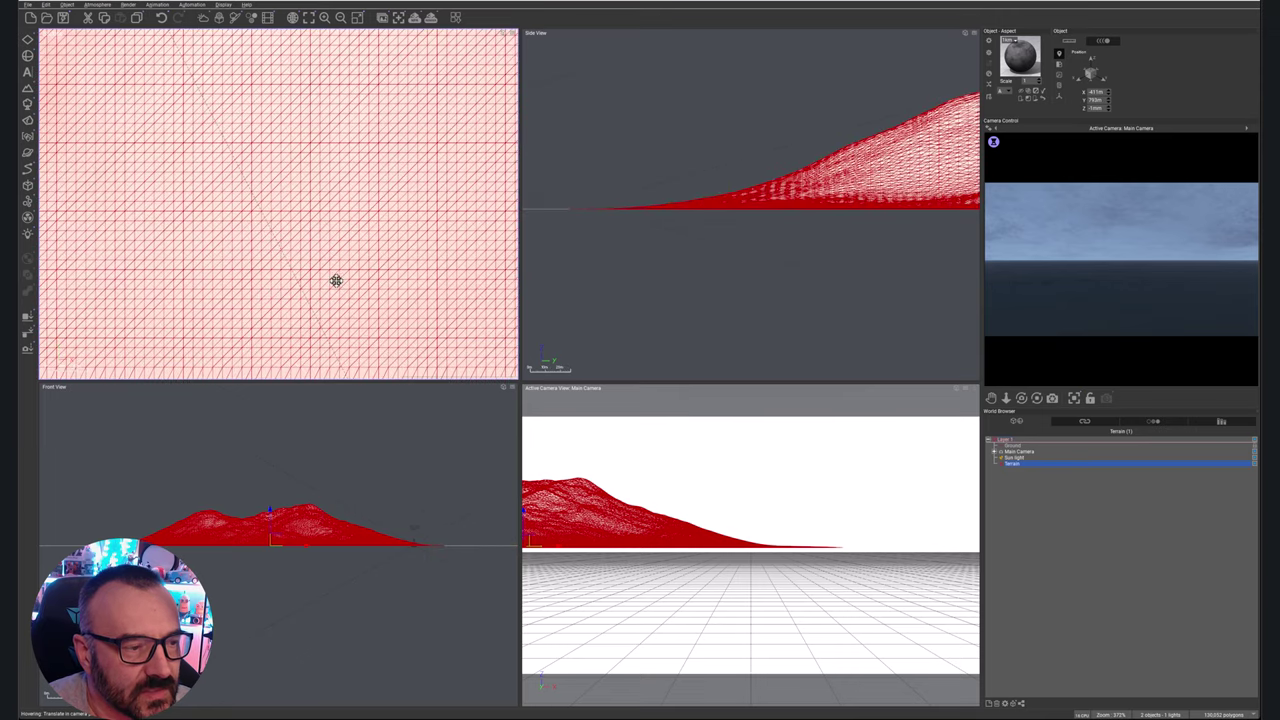
{"action": "scroll", "coordinate": [414, 277], "scroll_direction": "down", "scroll_amount": 5}
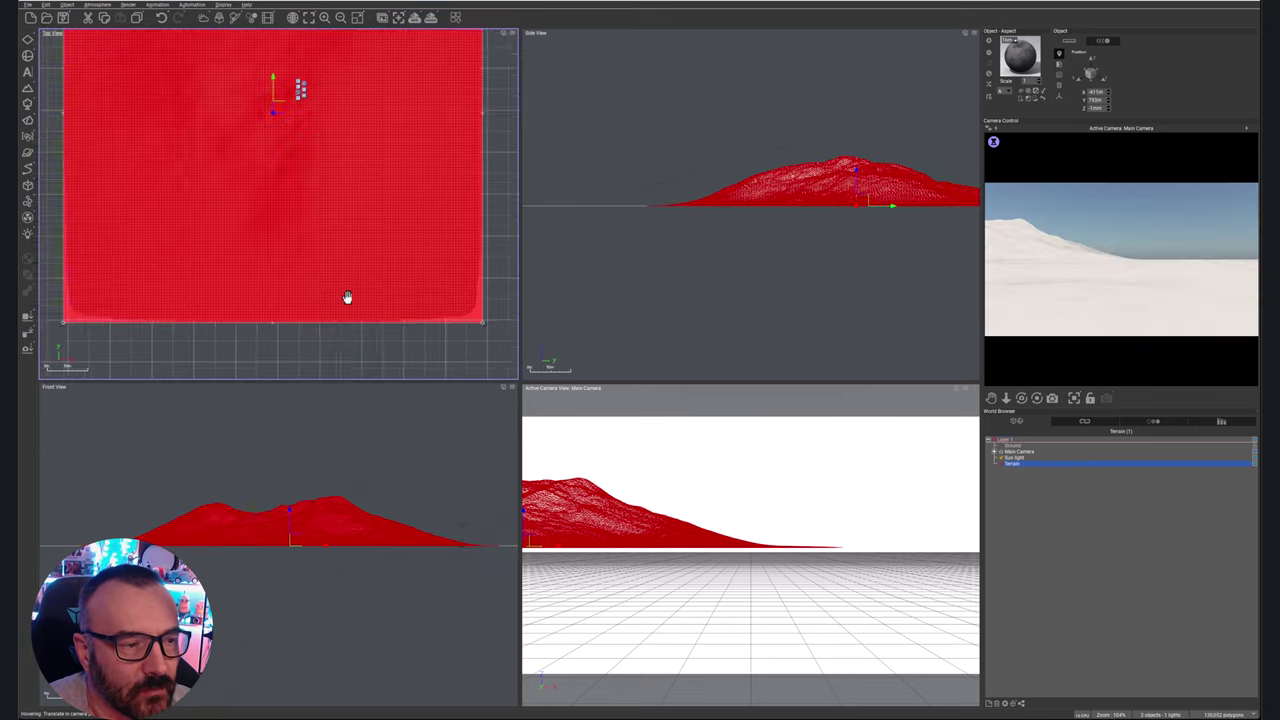
{"action": "scroll", "coordinate": [347, 297], "scroll_direction": "up", "scroll_amount": 2}
{"action": "scroll", "coordinate": [329, 291], "scroll_direction": "down", "scroll_amount": 2}
{"action": "scroll", "coordinate": [329, 297], "scroll_direction": "up", "scroll_amount": 4}
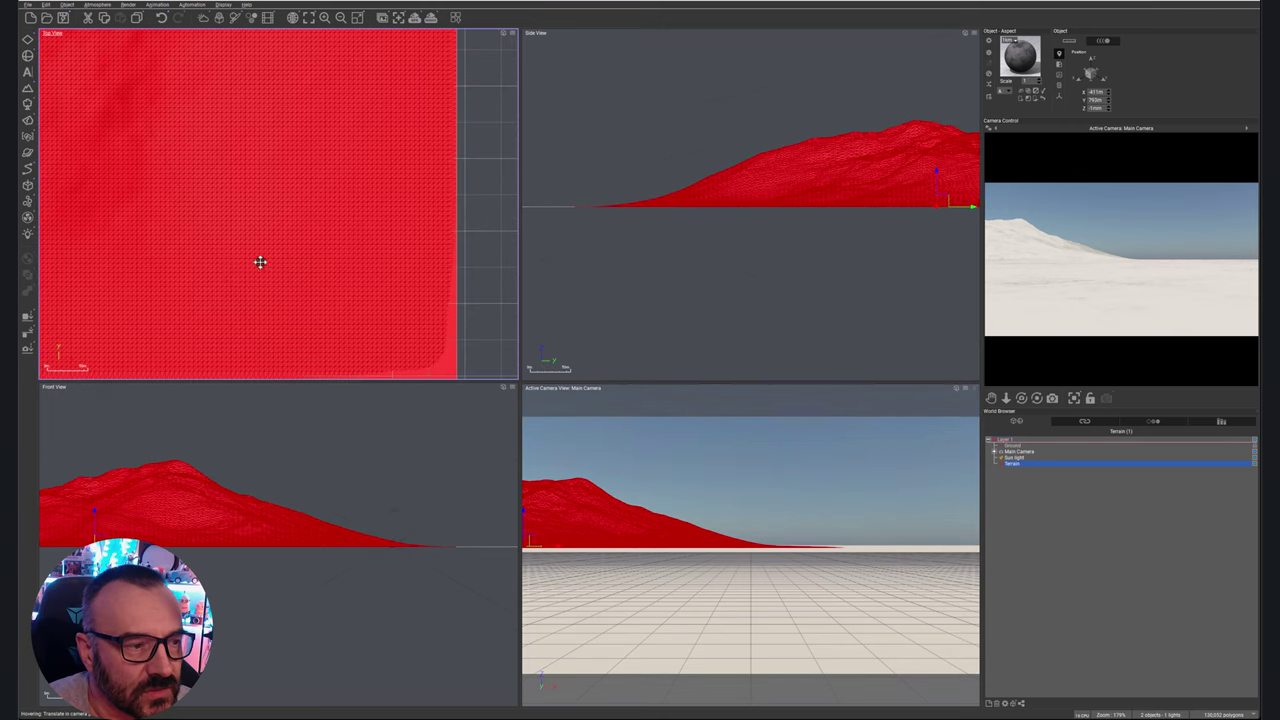
{"action": "scroll", "coordinate": [364, 228], "scroll_direction": "down", "scroll_amount": 3}
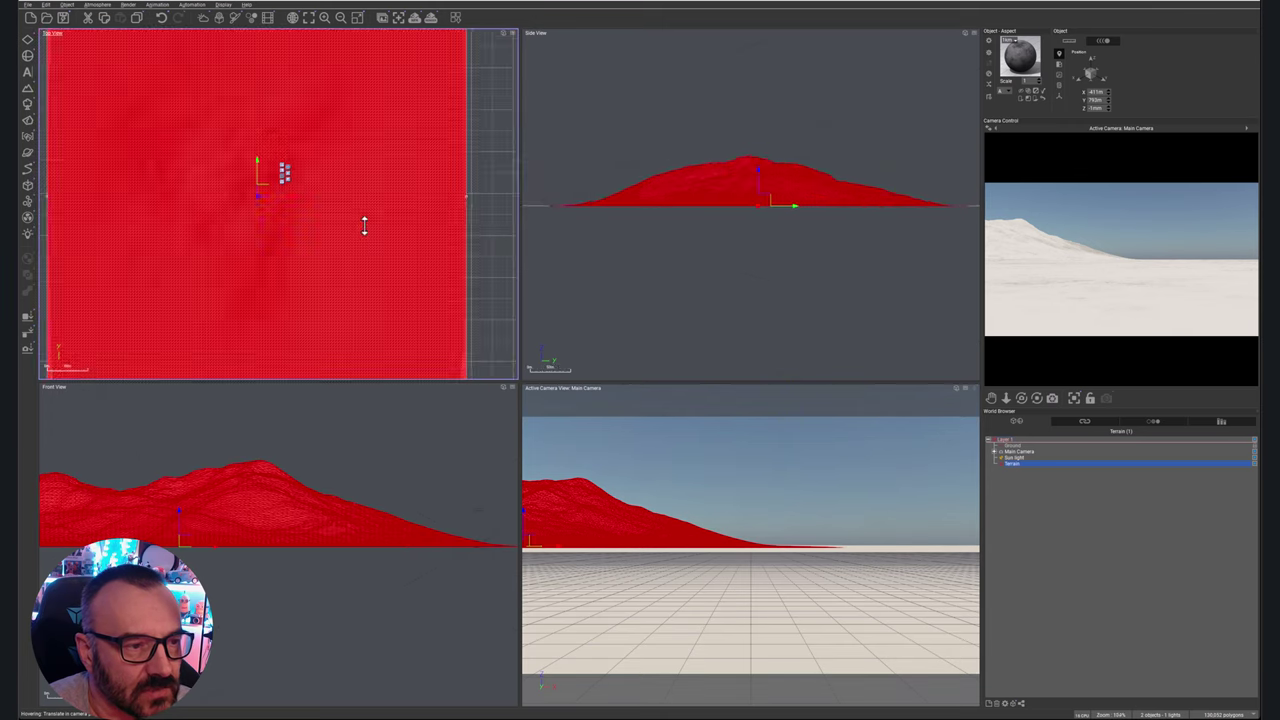
{"action": "right_click_drag", "start_coordinate": [363, 249], "coordinate": [397, 157]}
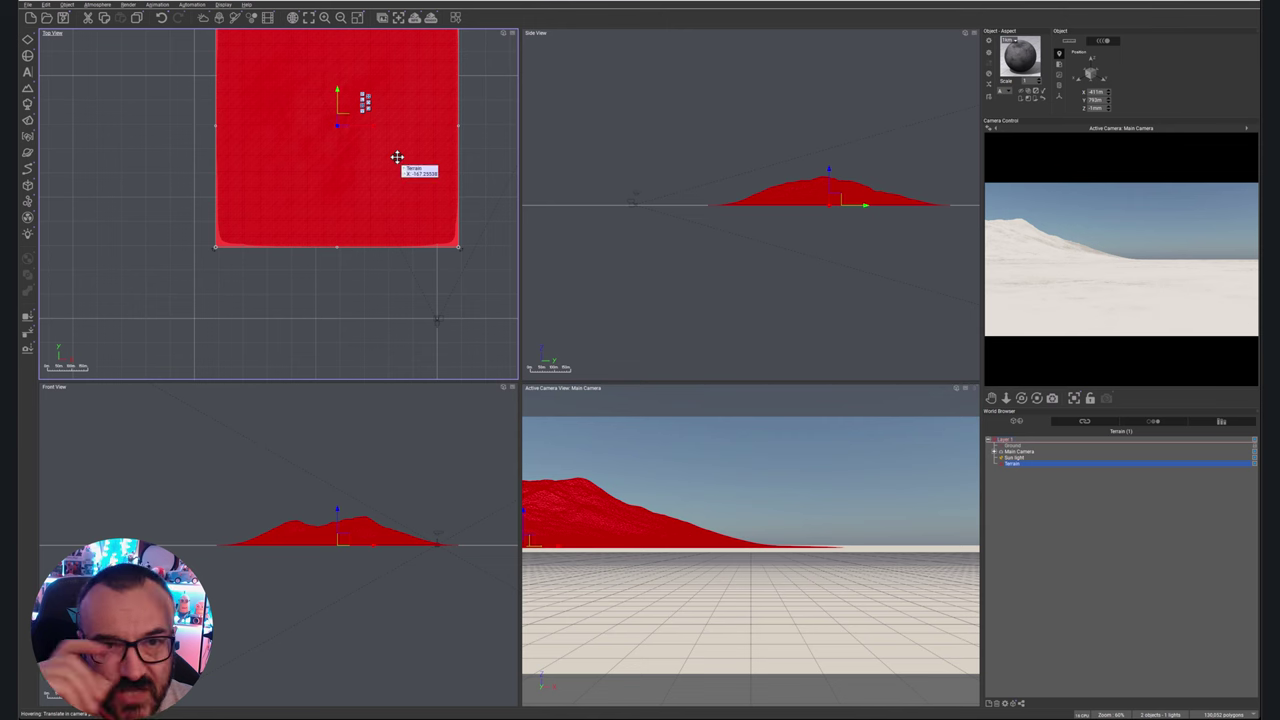
{"action": "right_click_drag", "start_coordinate": [489, 211], "coordinate": [403, 257]}
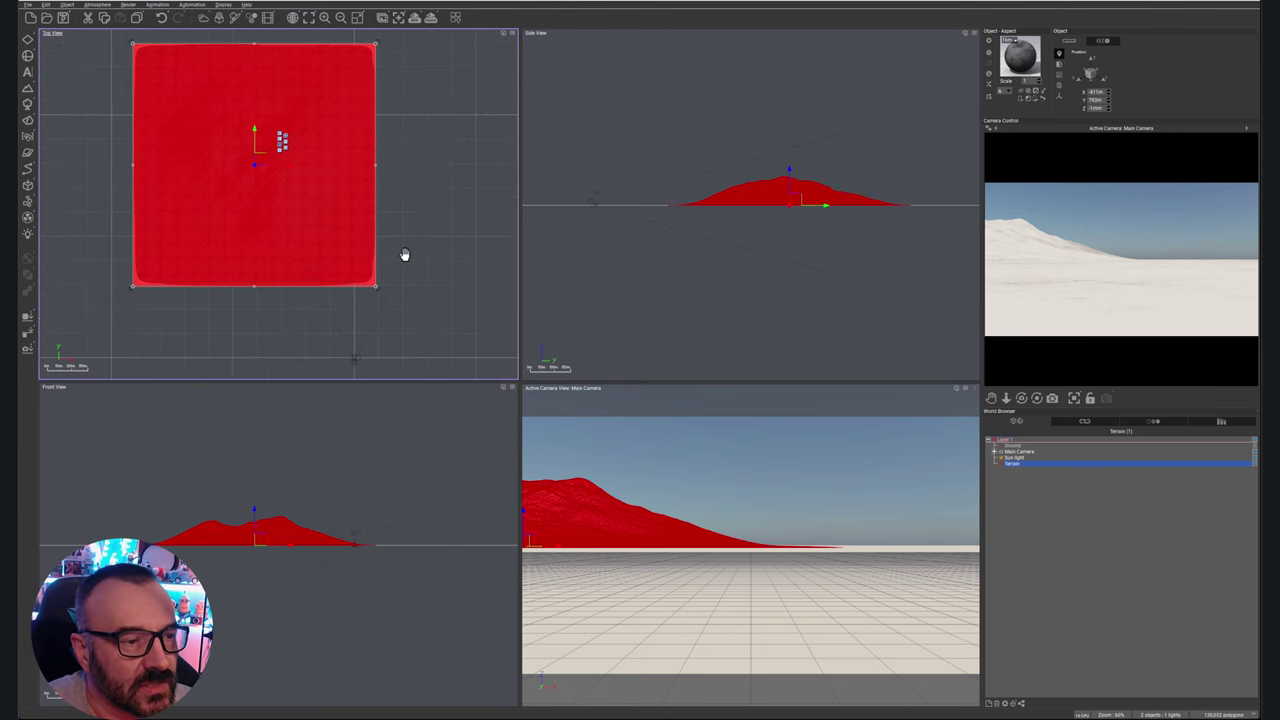
- Add a procedural terrain and place it right beside the standard terrain in the top view
{"action": "left_click_drag", "start_coordinate": [28, 89], "coordinate": [55, 95]}
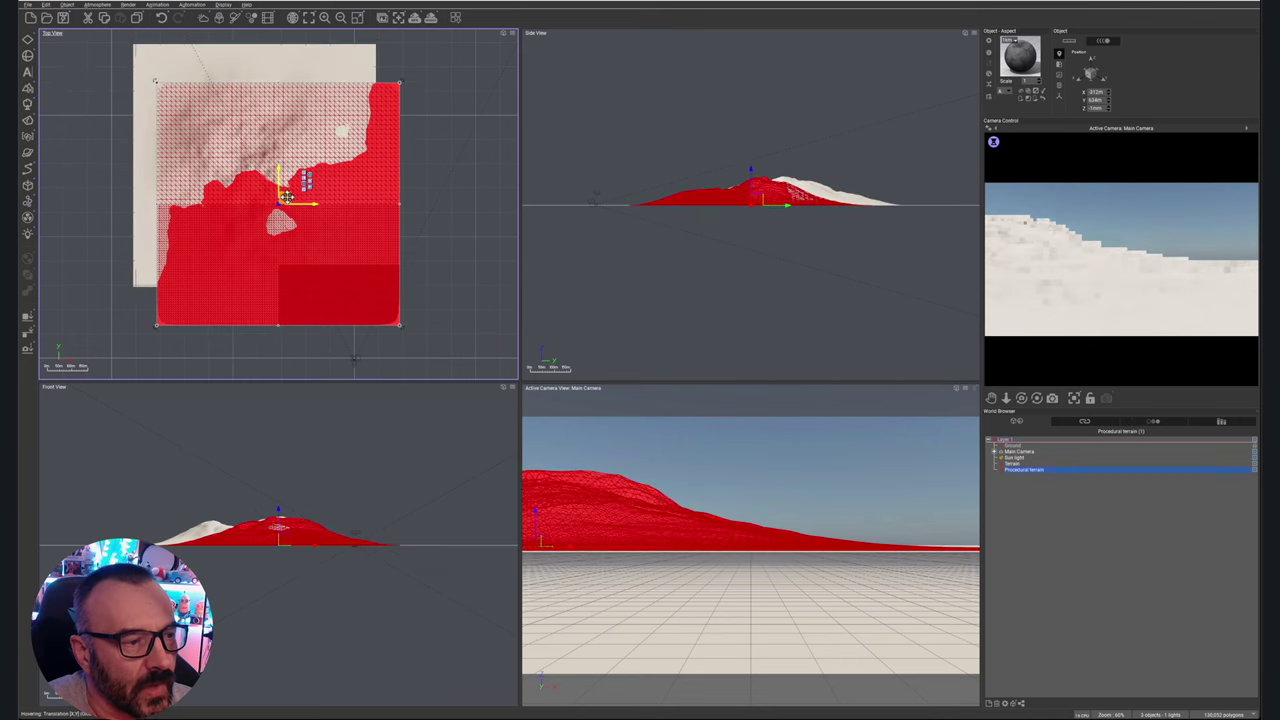
{"action": "left_click_drag", "start_coordinate": [615, 160], "coordinate": [512, 157]}
{"action": "right_click_drag", "start_coordinate": [443, 346], "coordinate": [363, 329]}
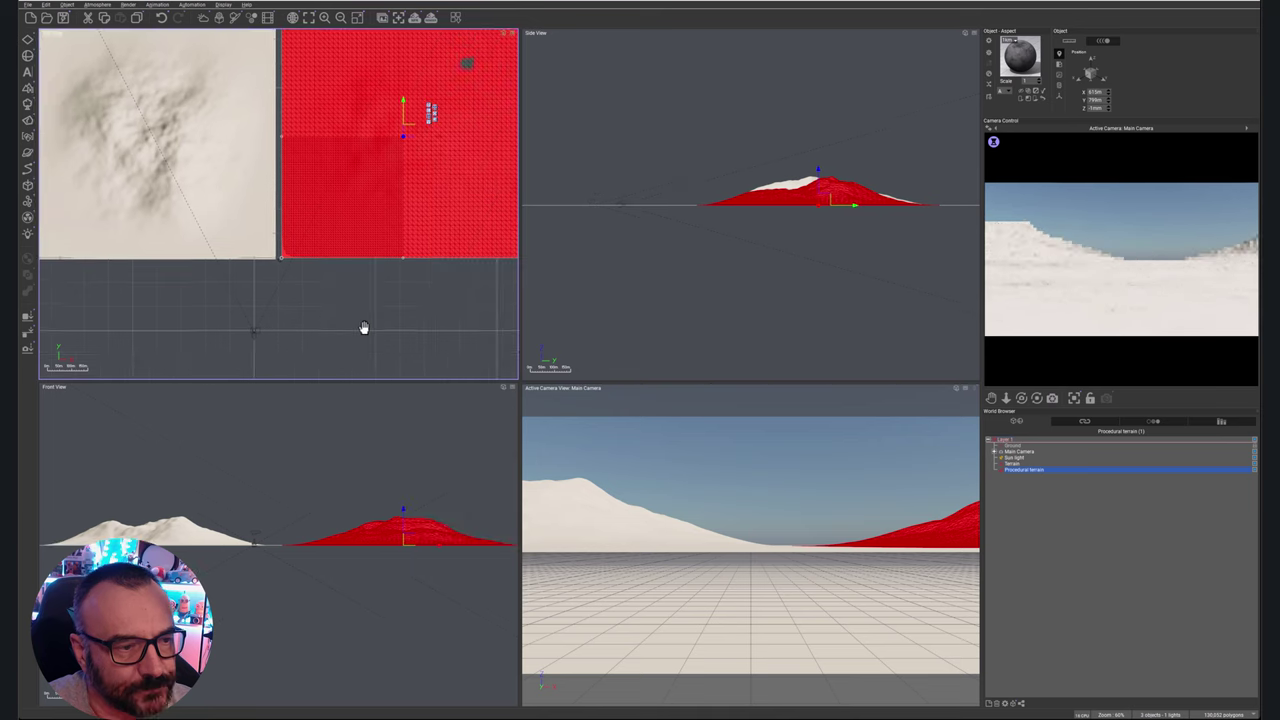
- Move the main camera in front of the procedural terrain and examine how its mesh subdivides near the camera
{"action": "left_click", "coordinate": [253, 336]}
{"action": "left_click_drag", "start_coordinate": [253, 336], "coordinate": [398, 273]}
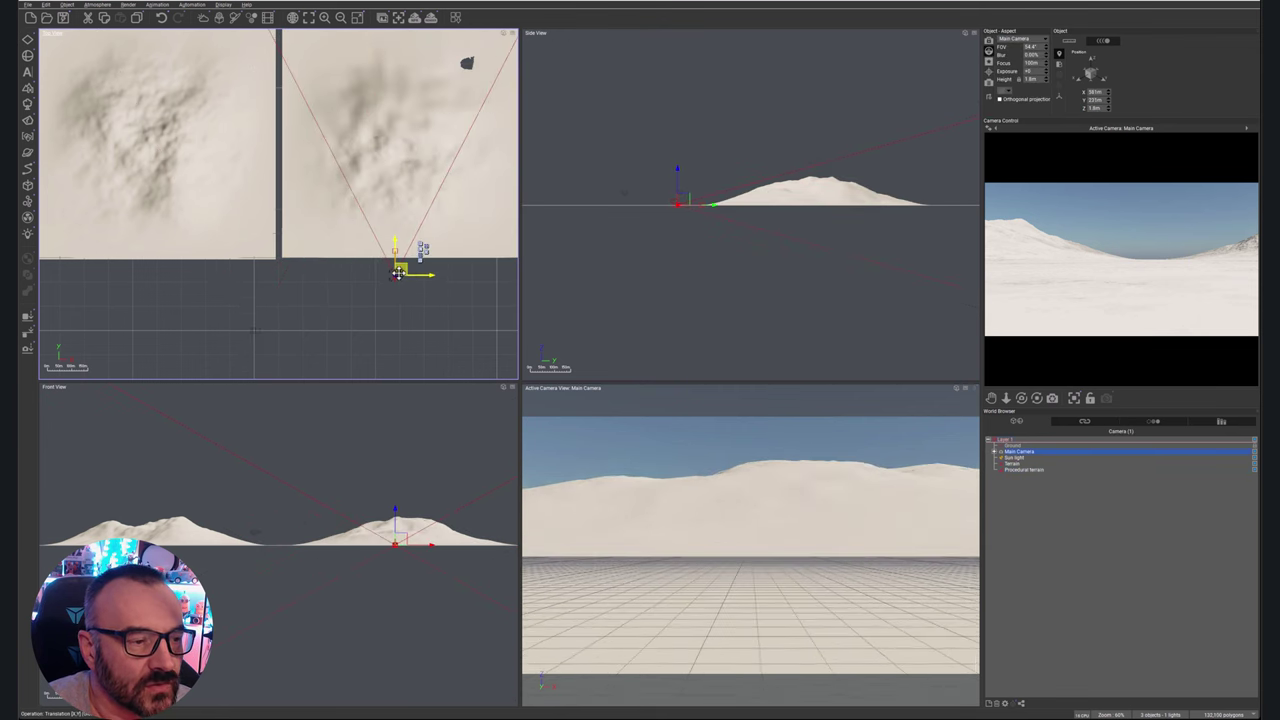
{"action": "left_click", "coordinate": [423, 130]}
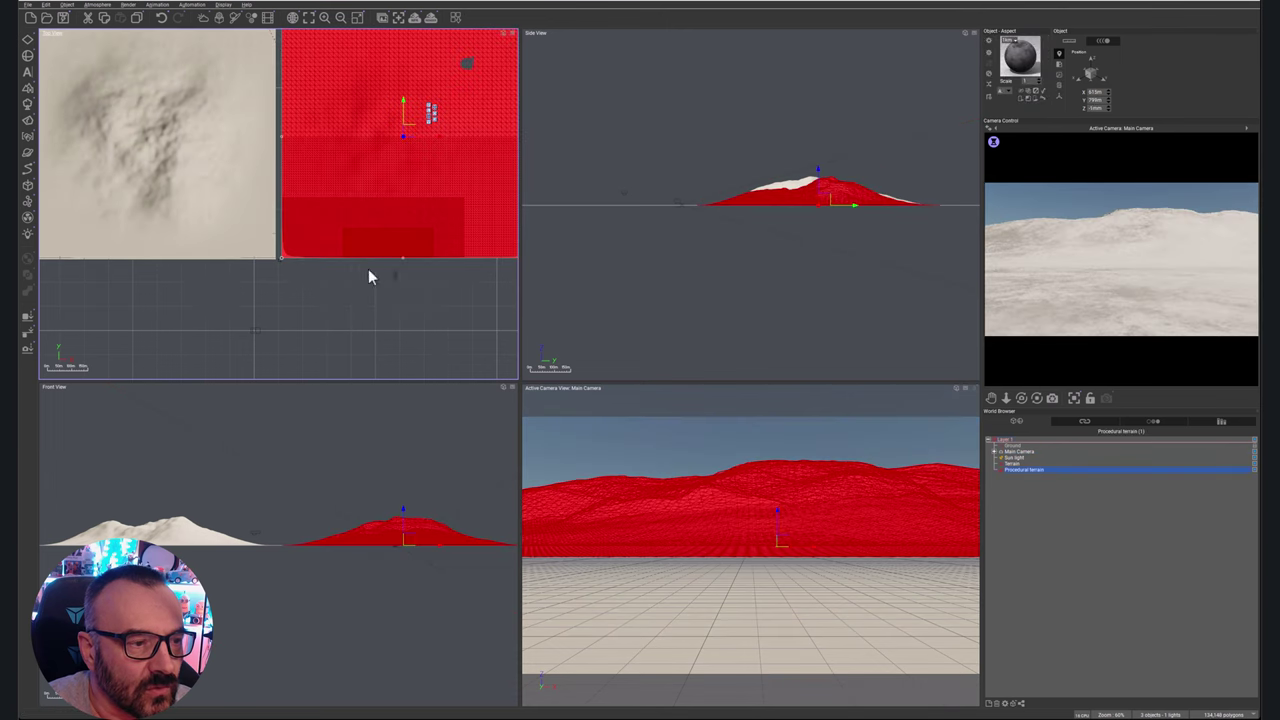
{"action": "scroll", "coordinate": [368, 275], "scroll_direction": "up", "scroll_amount": 3}
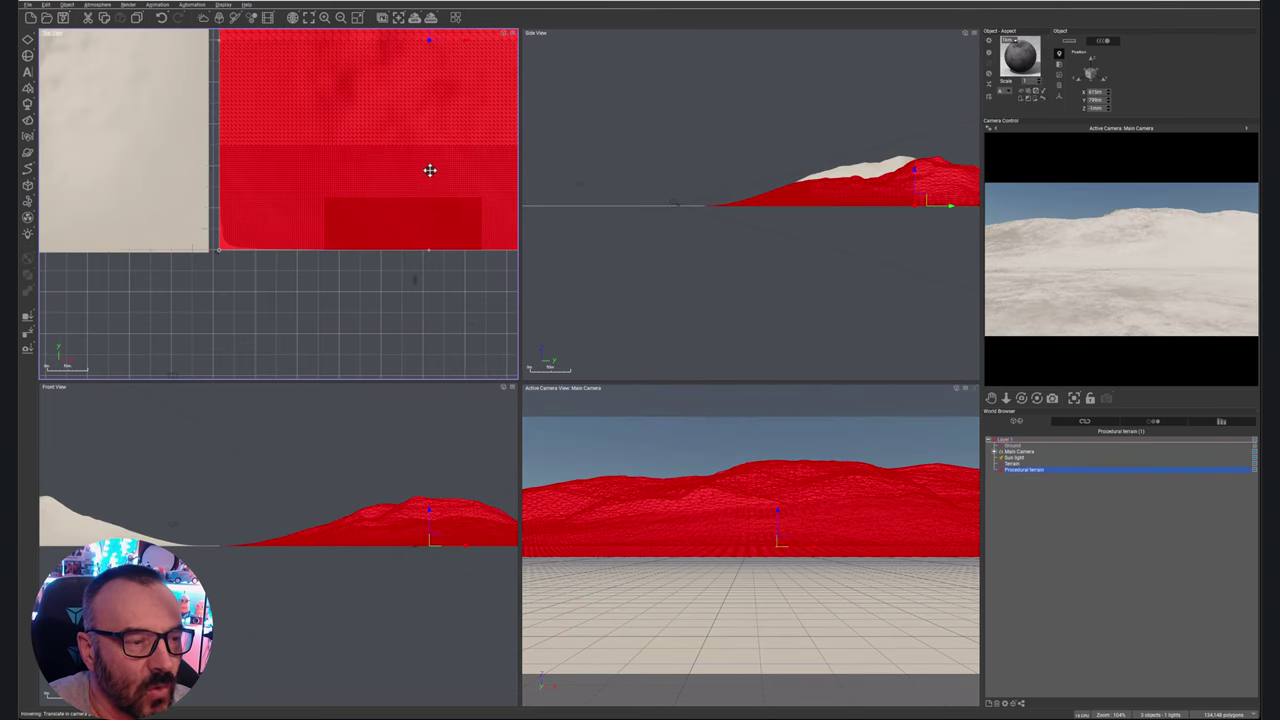
{"action": "right_click_drag", "start_coordinate": [468, 280], "coordinate": [438, 345]}
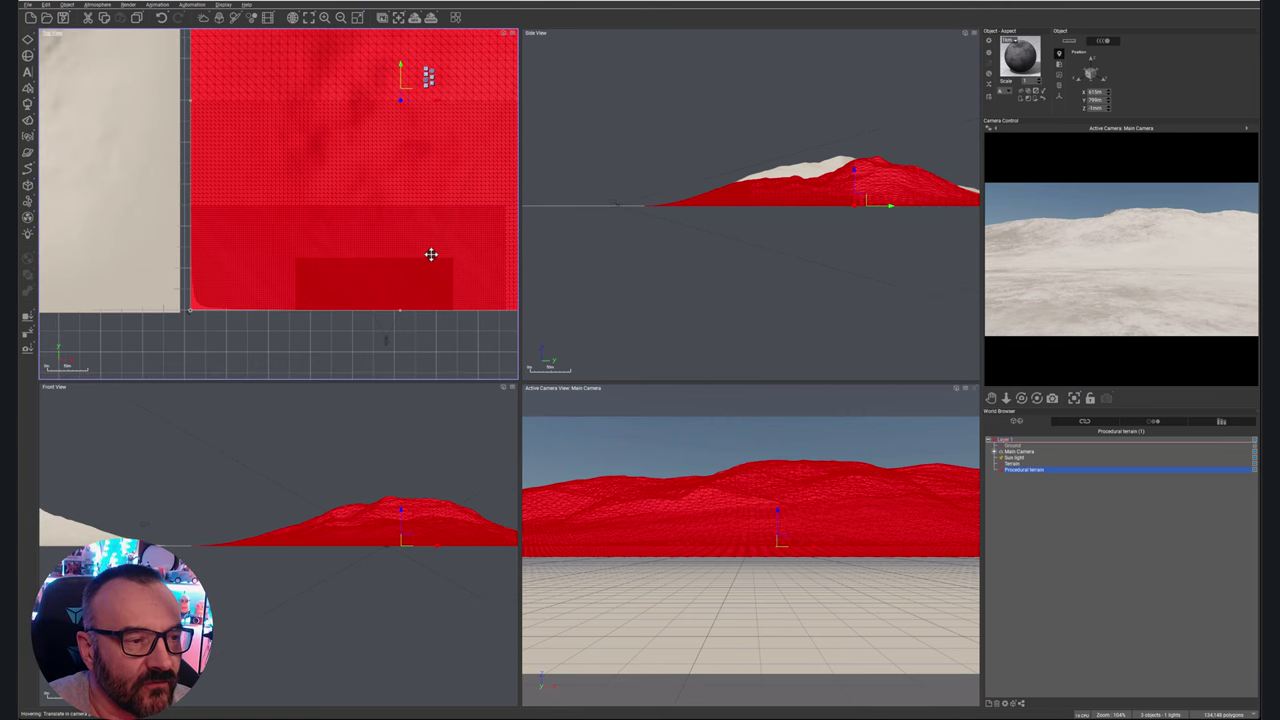
{"action": "scroll", "coordinate": [430, 254], "scroll_direction": "down", "scroll_amount": 3}
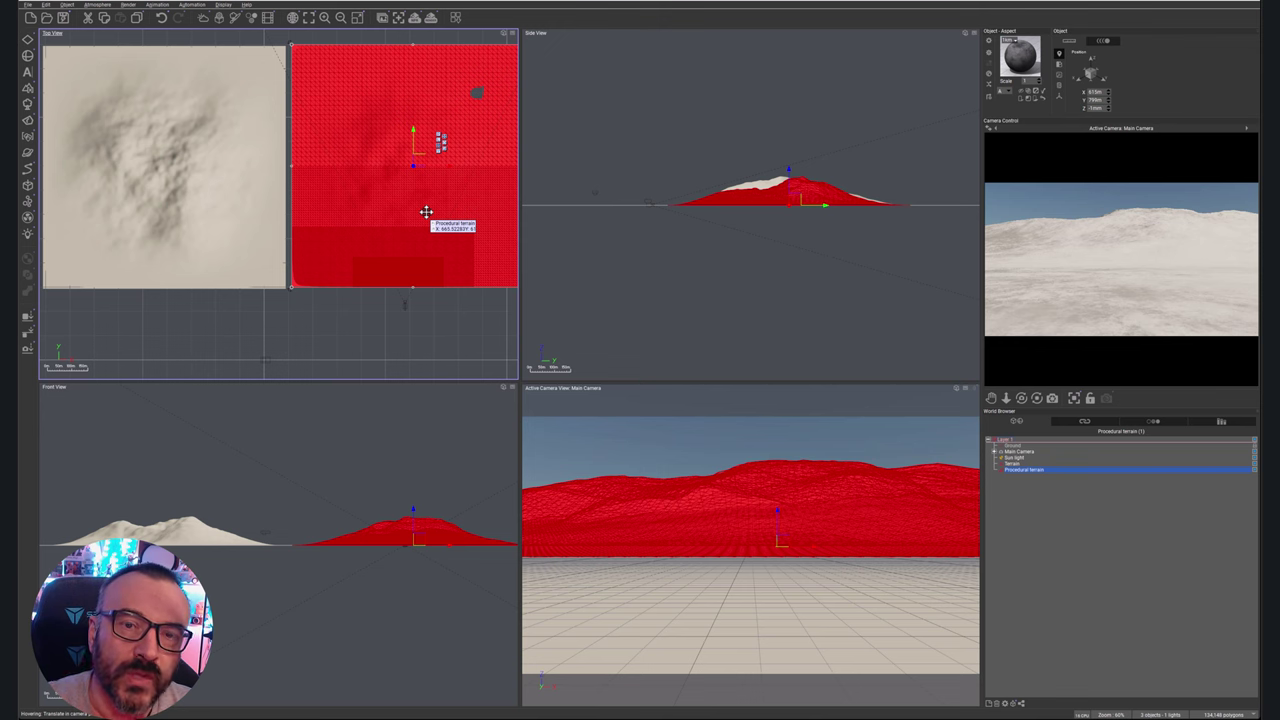
- Move the main camera to the front edge of the standard terrain and enlarge the camera preview
{"action": "left_click", "coordinate": [408, 308]}
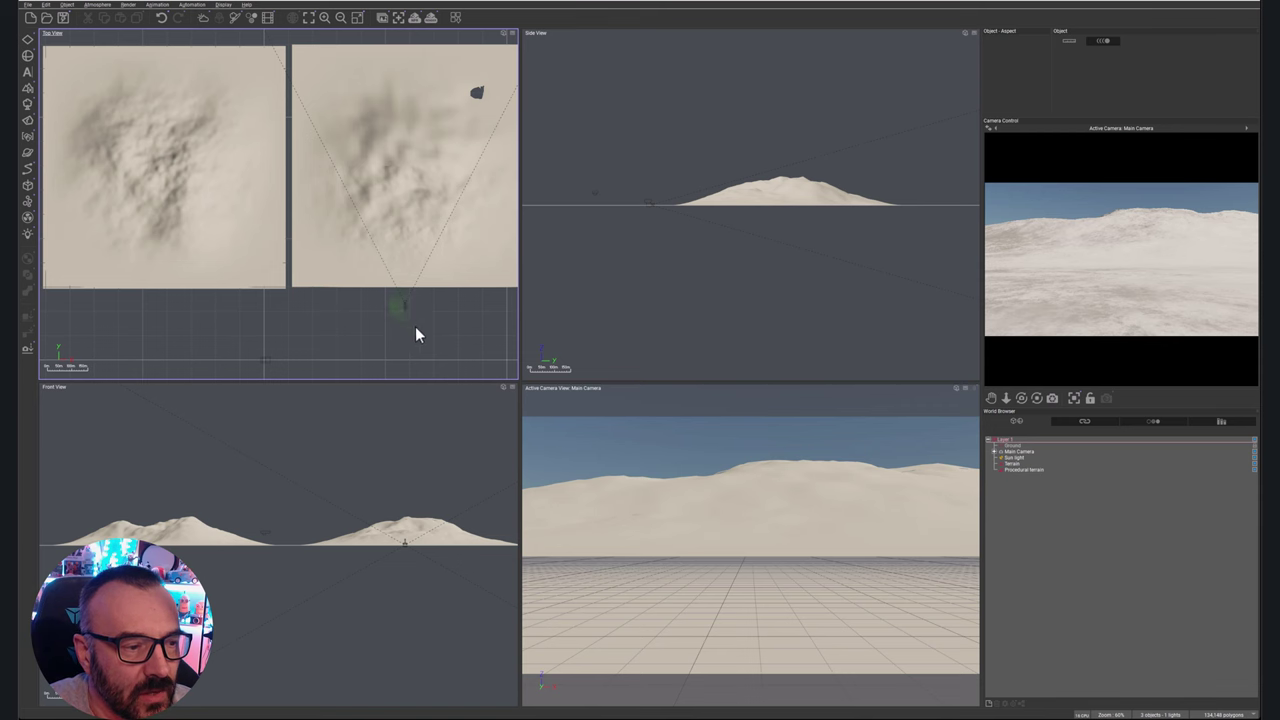
{"action": "left_click_drag", "start_coordinate": [403, 305], "coordinate": [152, 278]}
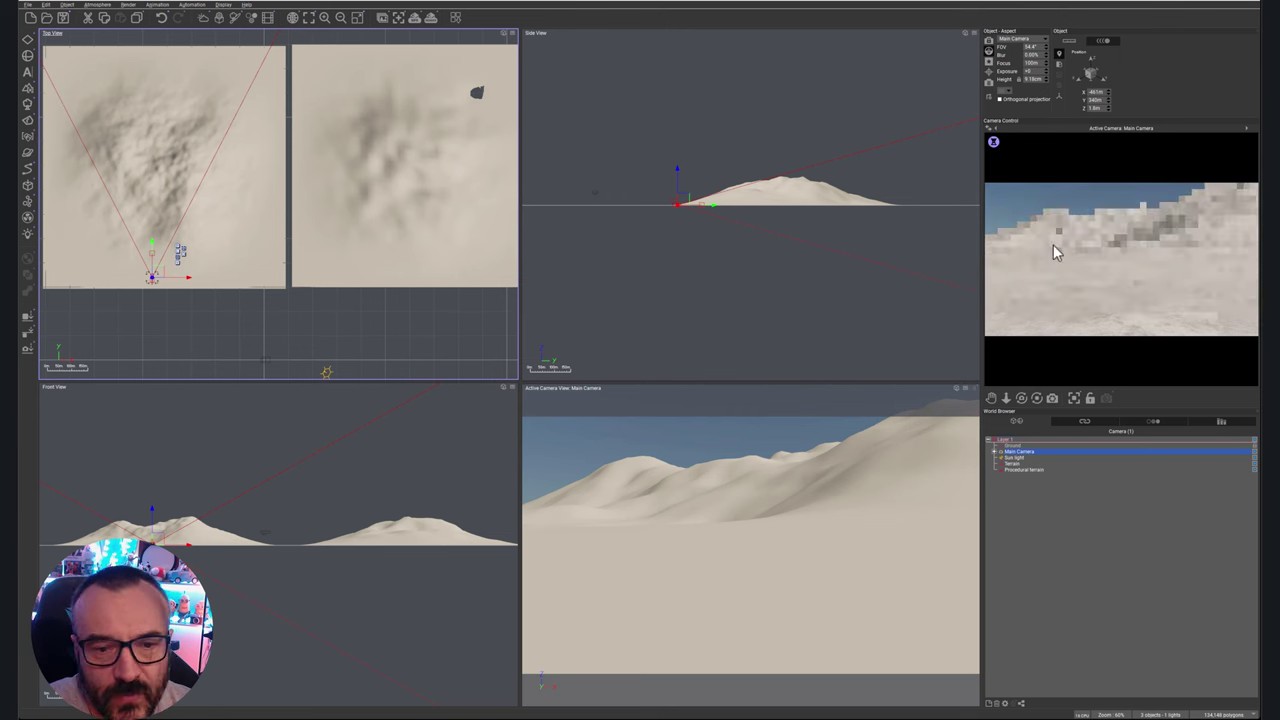
{"action": "left_click_drag", "start_coordinate": [983, 290], "coordinate": [836, 276]}
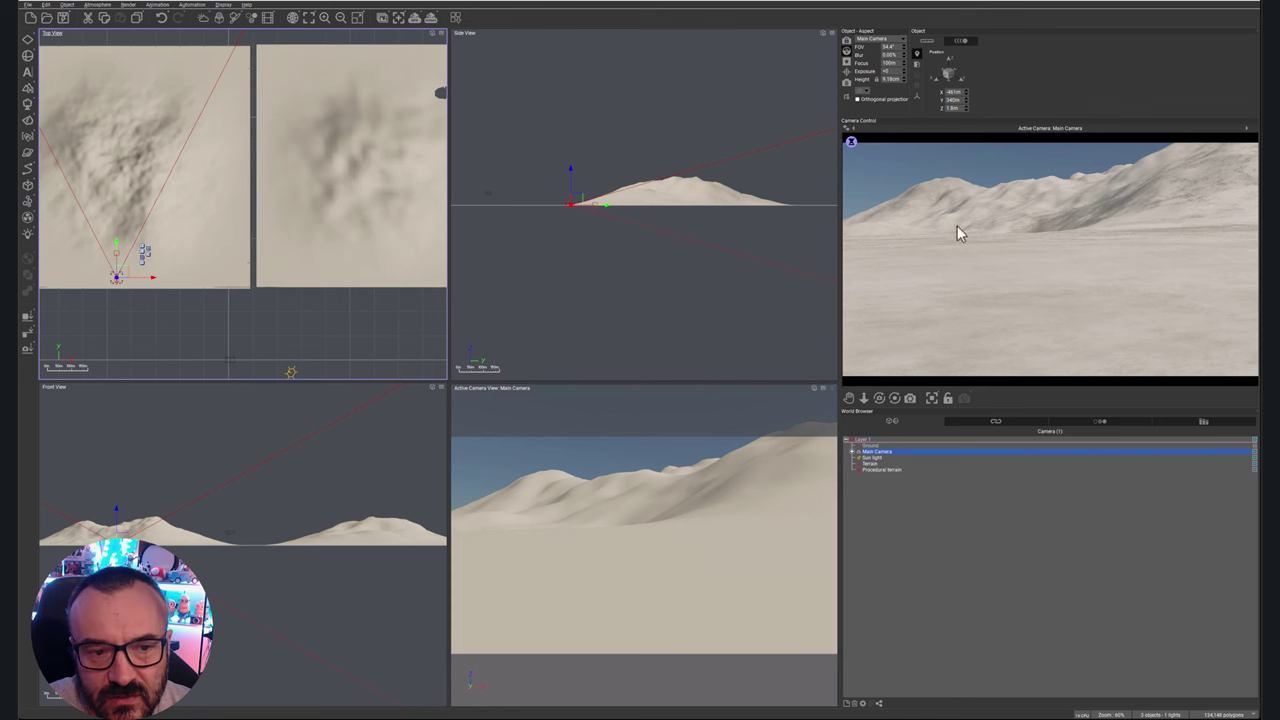
- Raise the main camera to an altitude of about 46 m, close to the standard terrain's slope, and aim it at the mountainside
{"action": "left_click", "coordinate": [640, 208]}
{"action": "scroll", "coordinate": [603, 249], "scroll_direction": "up", "scroll_amount": 5}
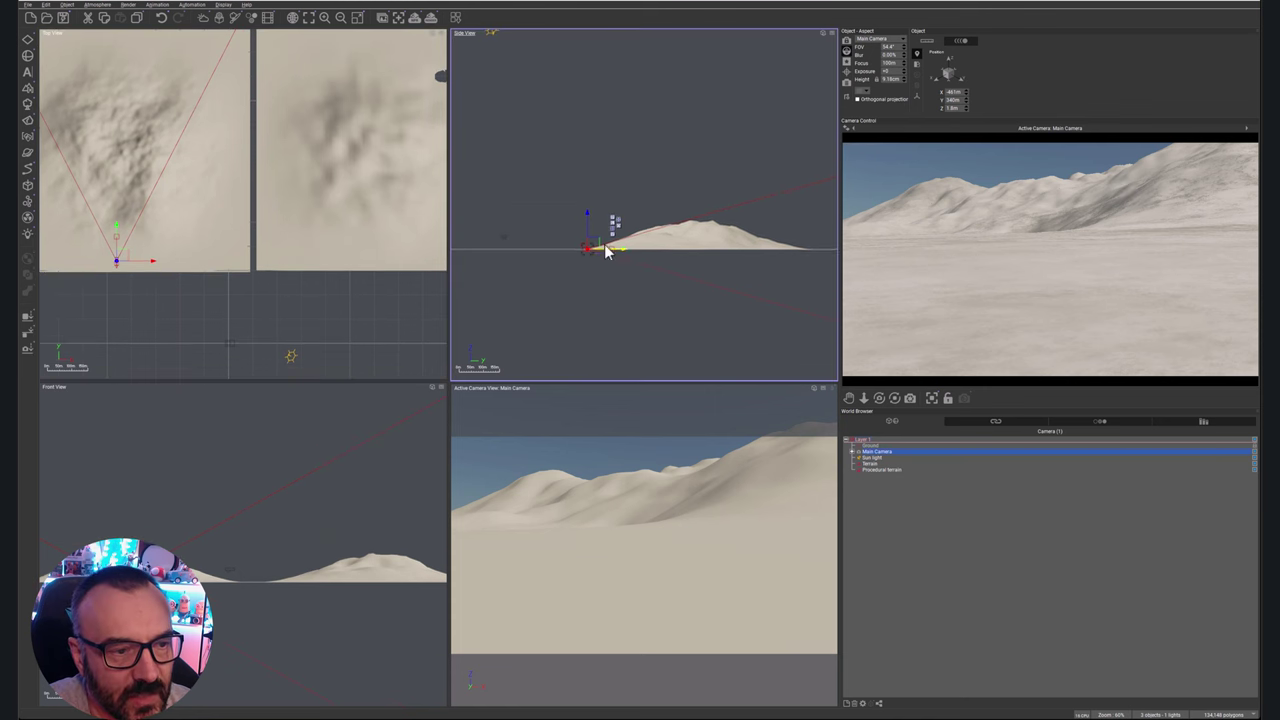
{"action": "left_click_drag", "start_coordinate": [566, 252], "coordinate": [600, 231]}
{"action": "left_click_drag", "start_coordinate": [879, 398], "coordinate": [894, 400]}
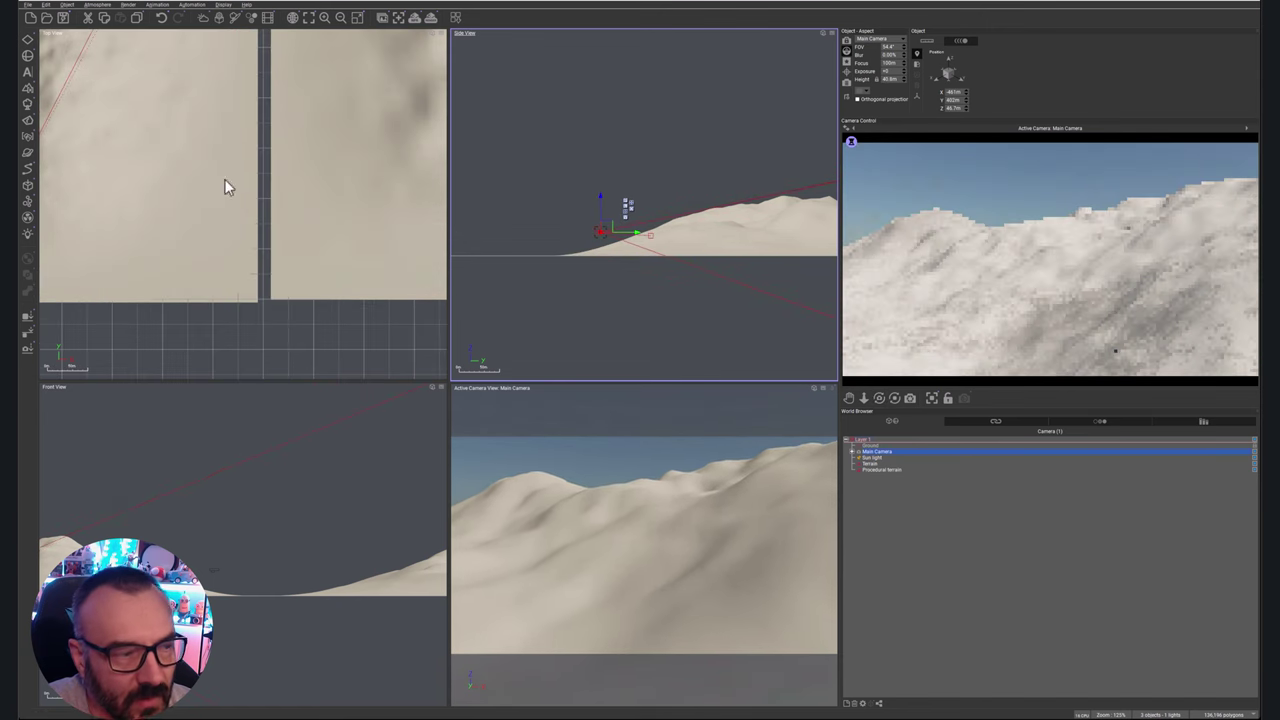
{"action": "right_click_drag", "start_coordinate": [226, 189], "coordinate": [358, 183]}
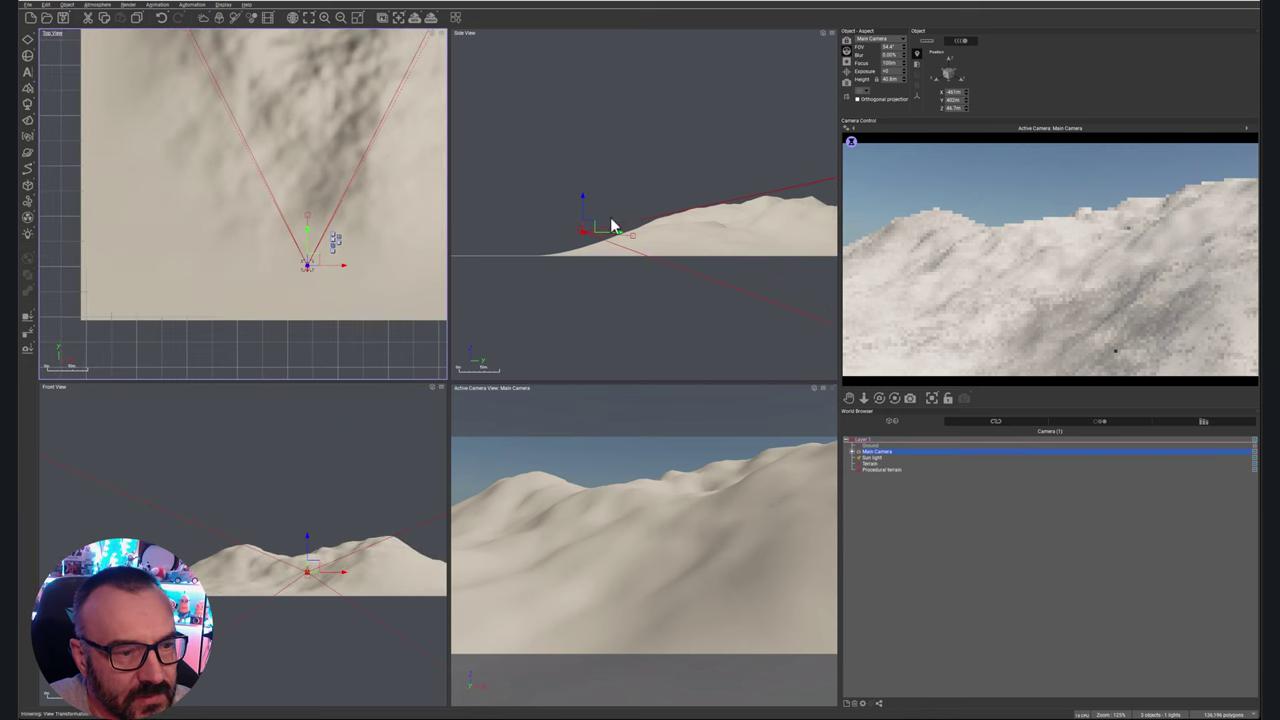
{"action": "scroll", "coordinate": [547, 261], "scroll_direction": "up", "scroll_amount": 3}
{"action": "left_click_drag", "start_coordinate": [528, 262], "coordinate": [566, 268]}
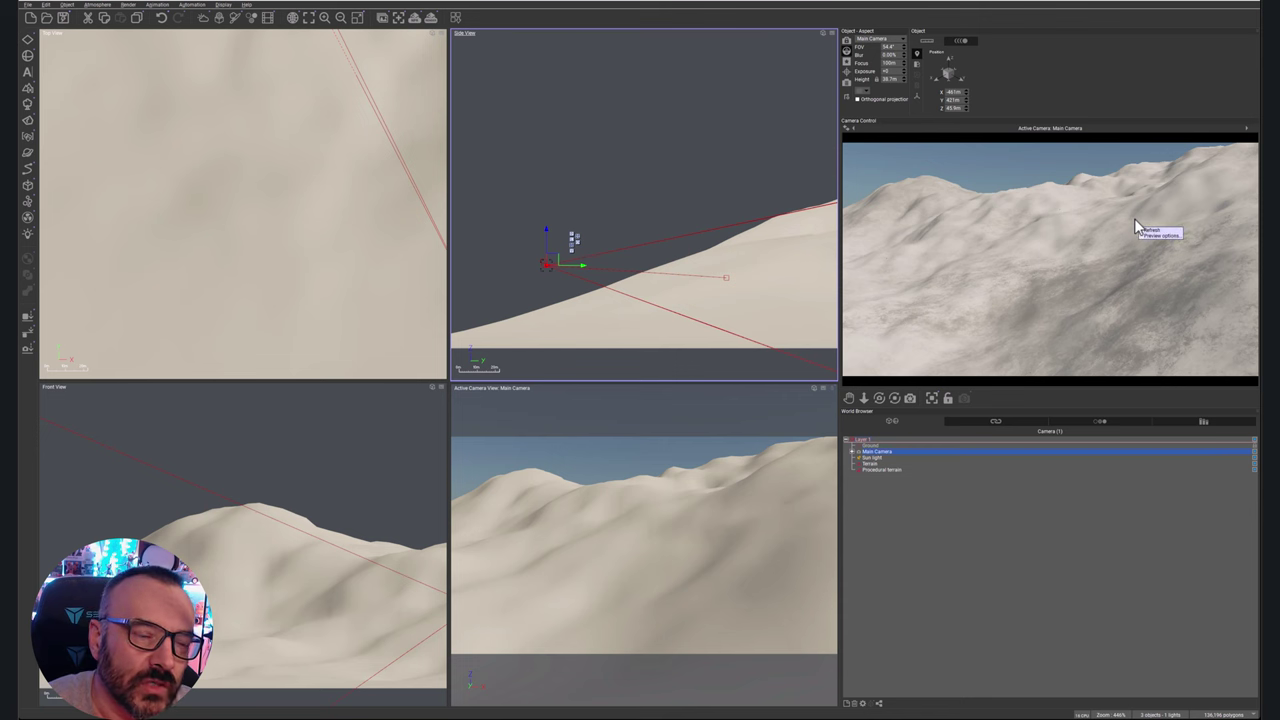
- Increase the standard terrain's resolution to 1024x1024 in the Terrain Editor and apply the change
{"action": "left_click", "coordinate": [253, 166]}
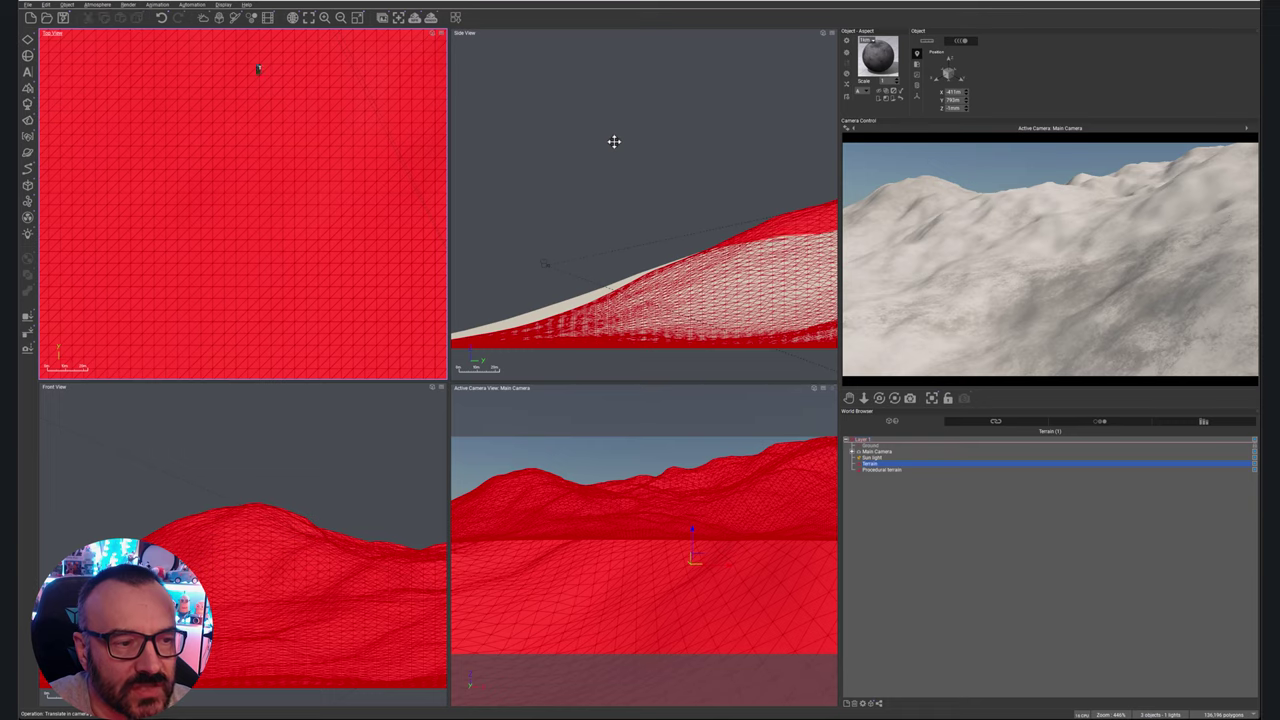
{"action": "key", "text": "ctrl+e"}
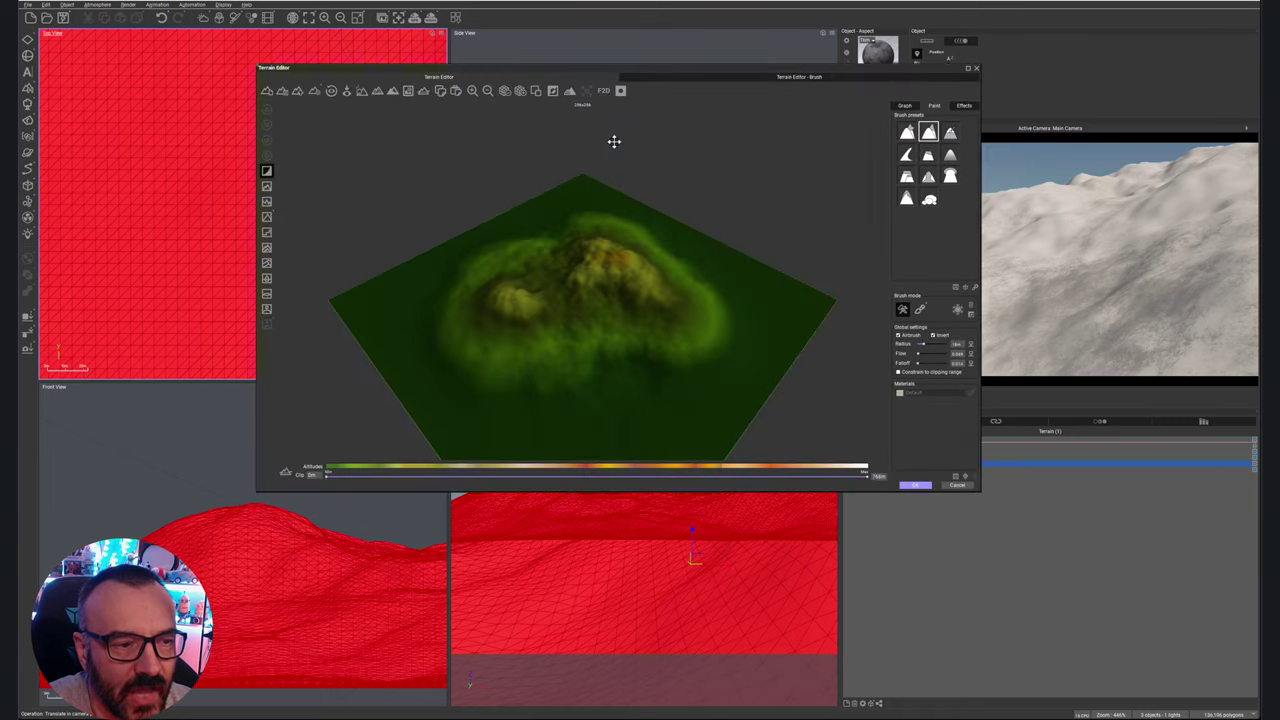
{"action": "left_click", "coordinate": [522, 89]}
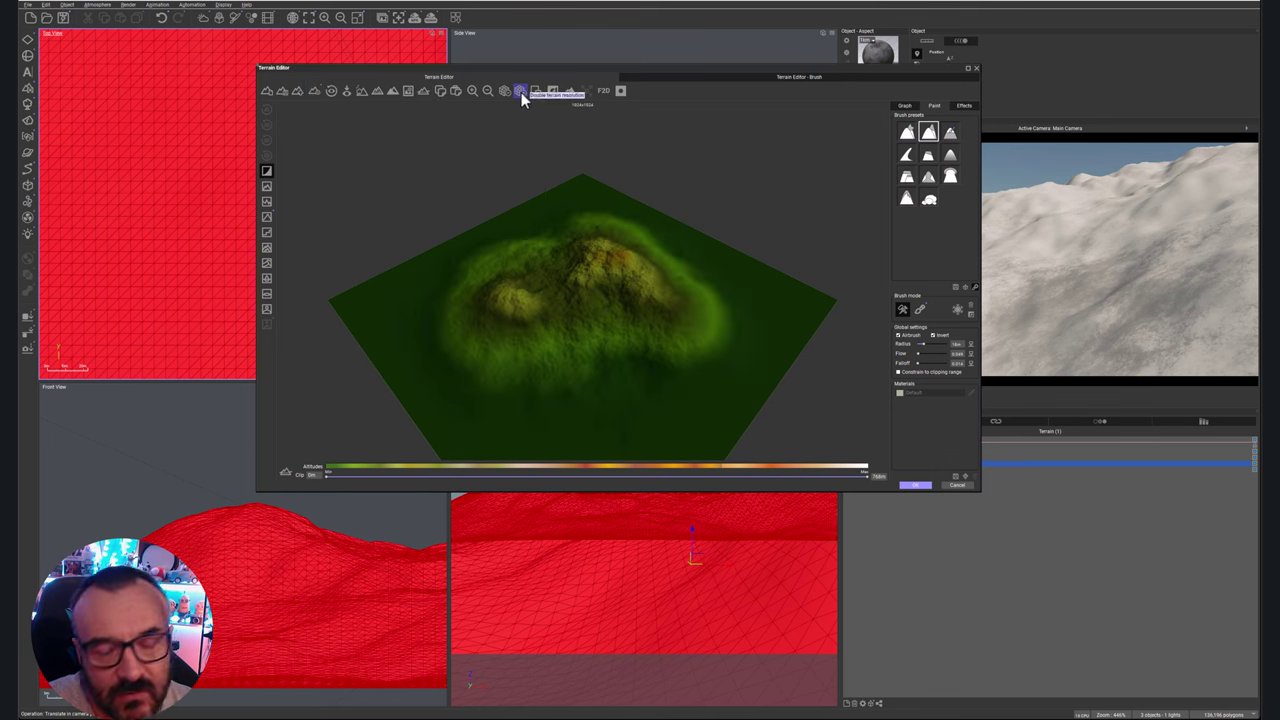
{"action": "left_click", "coordinate": [916, 485]}
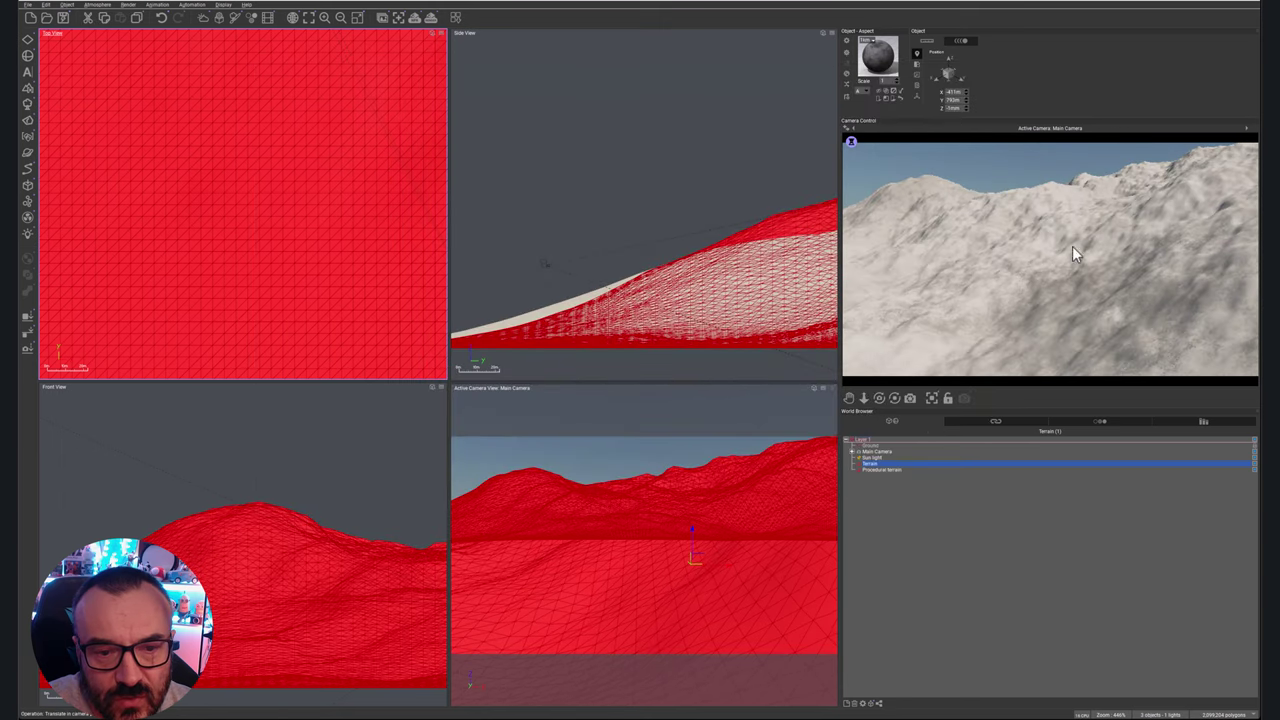
- Examine the standard terrain's surface detail in the refreshed camera preview and its mesh density in the top view
{"action": "right_click", "coordinate": [1127, 238]}
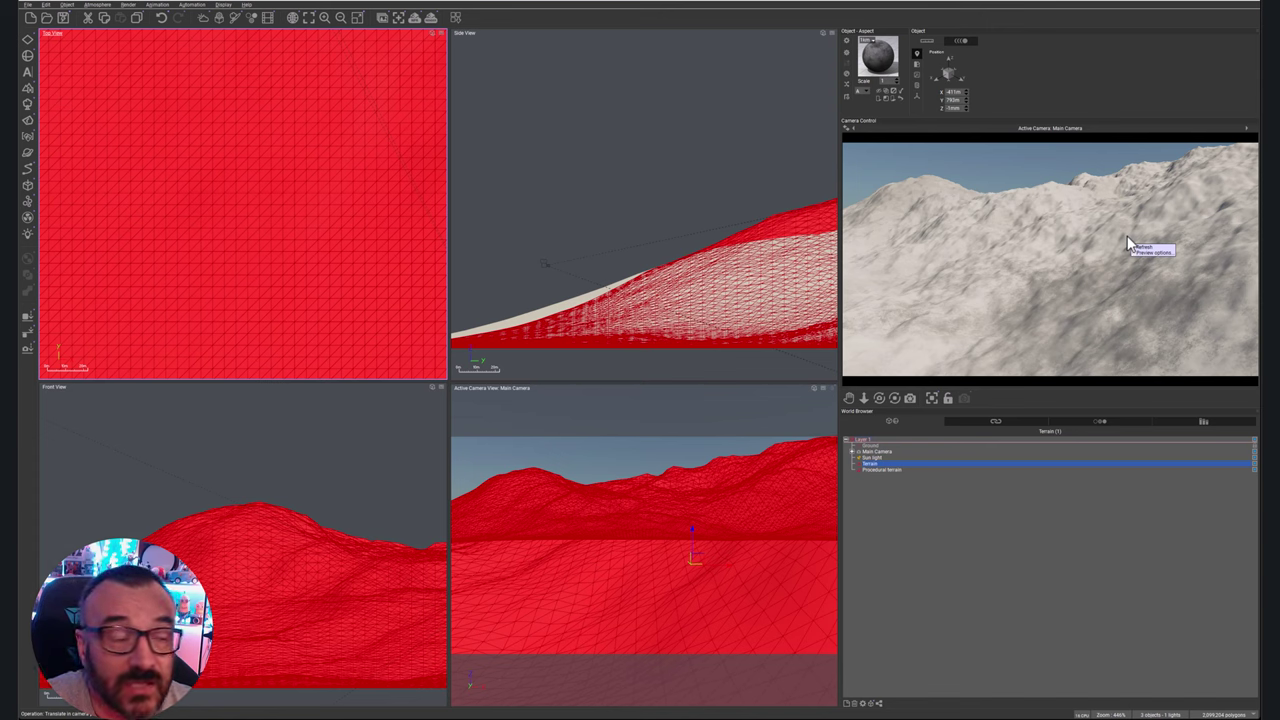
{"action": "left_click", "coordinate": [1127, 243]}
{"action": "left_click_drag", "start_coordinate": [391, 214], "coordinate": [240, 190]}
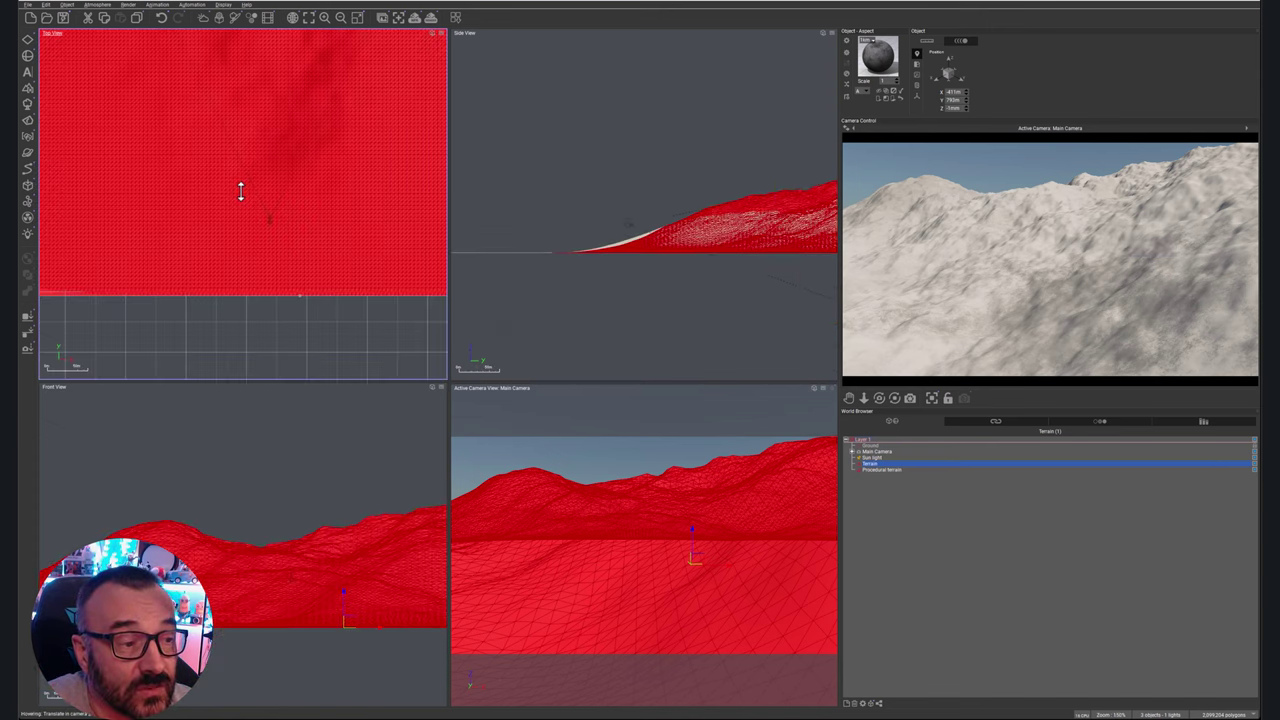
{"action": "scroll", "coordinate": [240, 190], "scroll_direction": "down", "scroll_amount": 3}
{"action": "scroll", "coordinate": [397, 191], "scroll_direction": "down", "scroll_amount": 3}
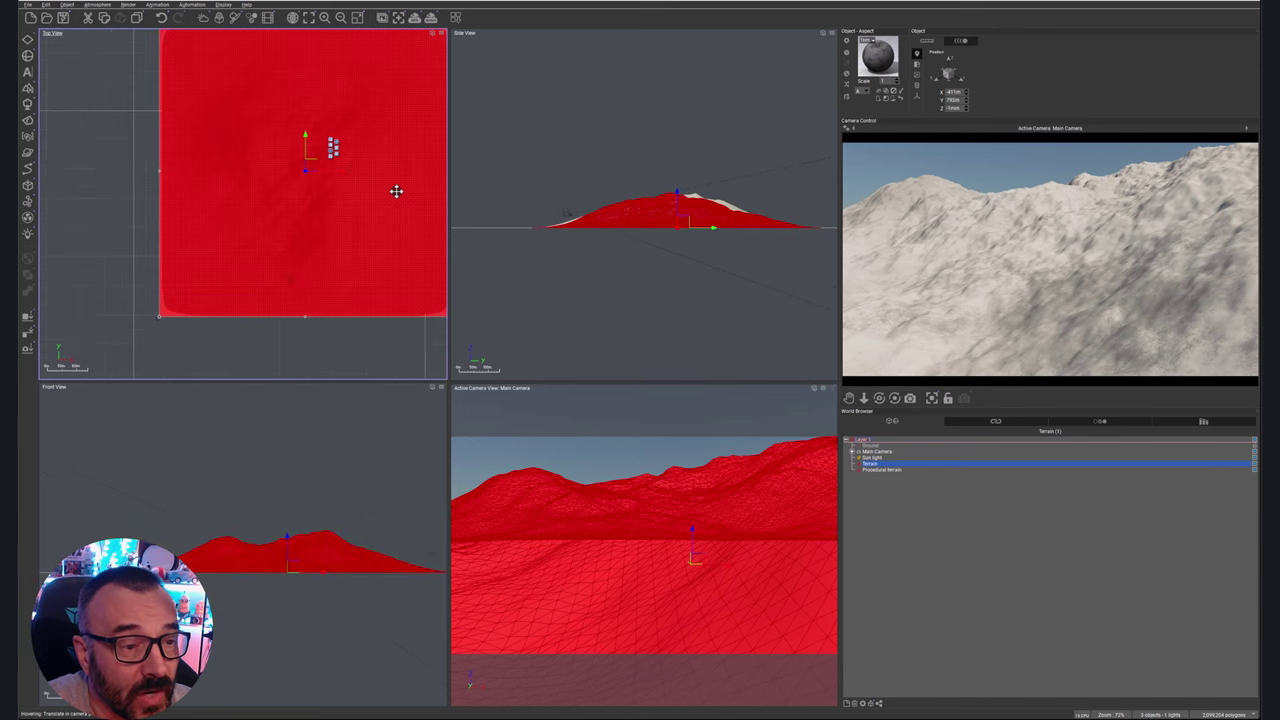
- Move the main camera over to the procedural terrain and place it close to the slope at an altitude of about 59 m
{"action": "left_click_drag", "start_coordinate": [396, 191], "coordinate": [327, 189]}
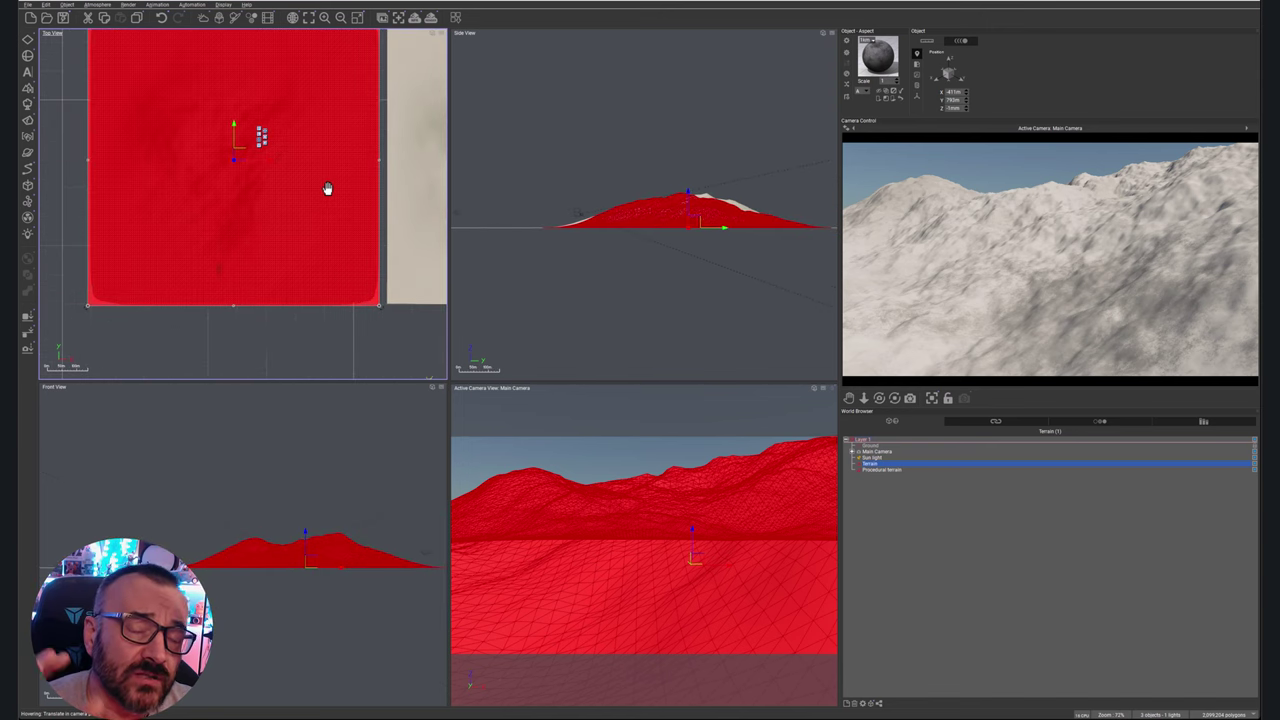
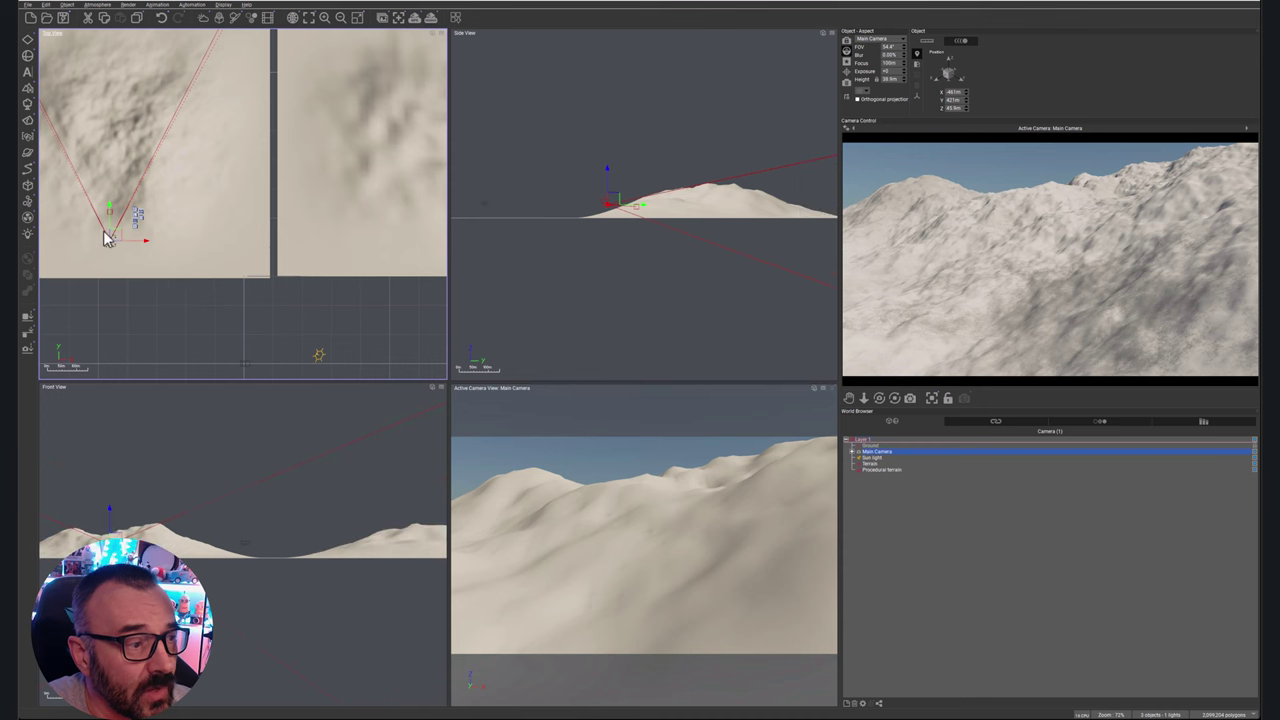
{"action": "left_click_drag", "start_coordinate": [110, 238], "coordinate": [405, 265]}
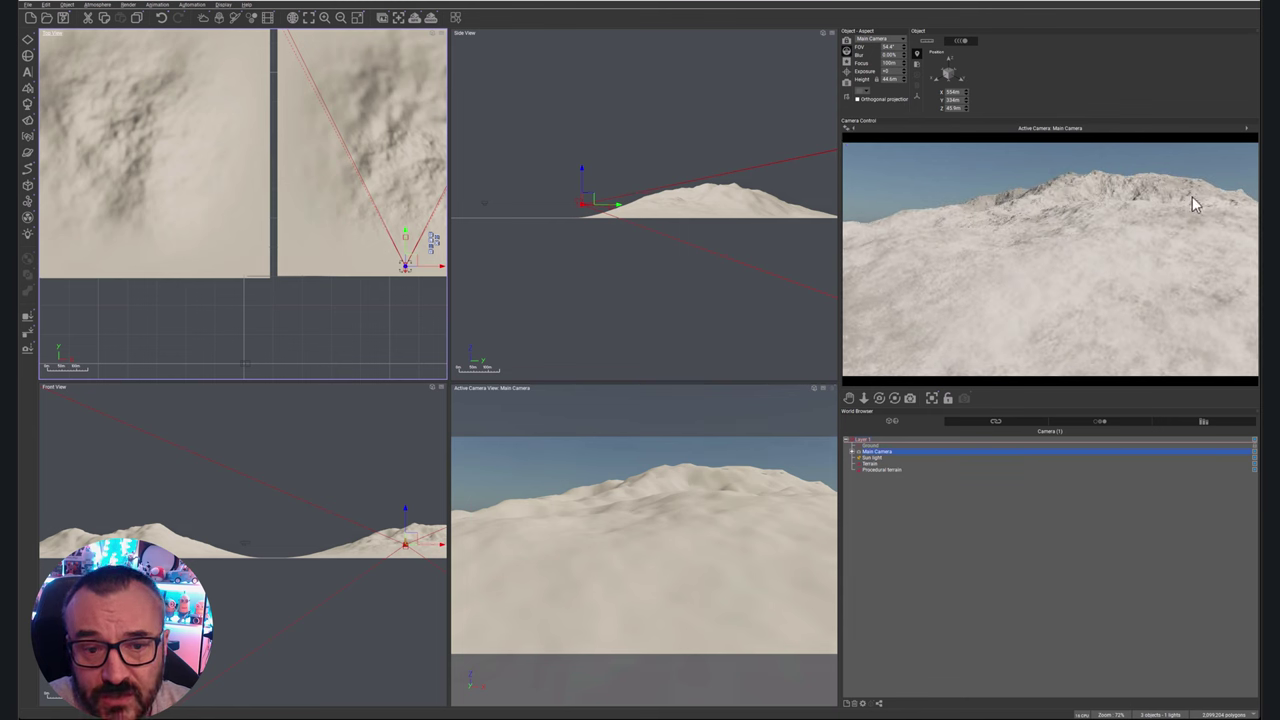
{"action": "scroll", "coordinate": [600, 155], "scroll_direction": "up", "scroll_amount": 4}
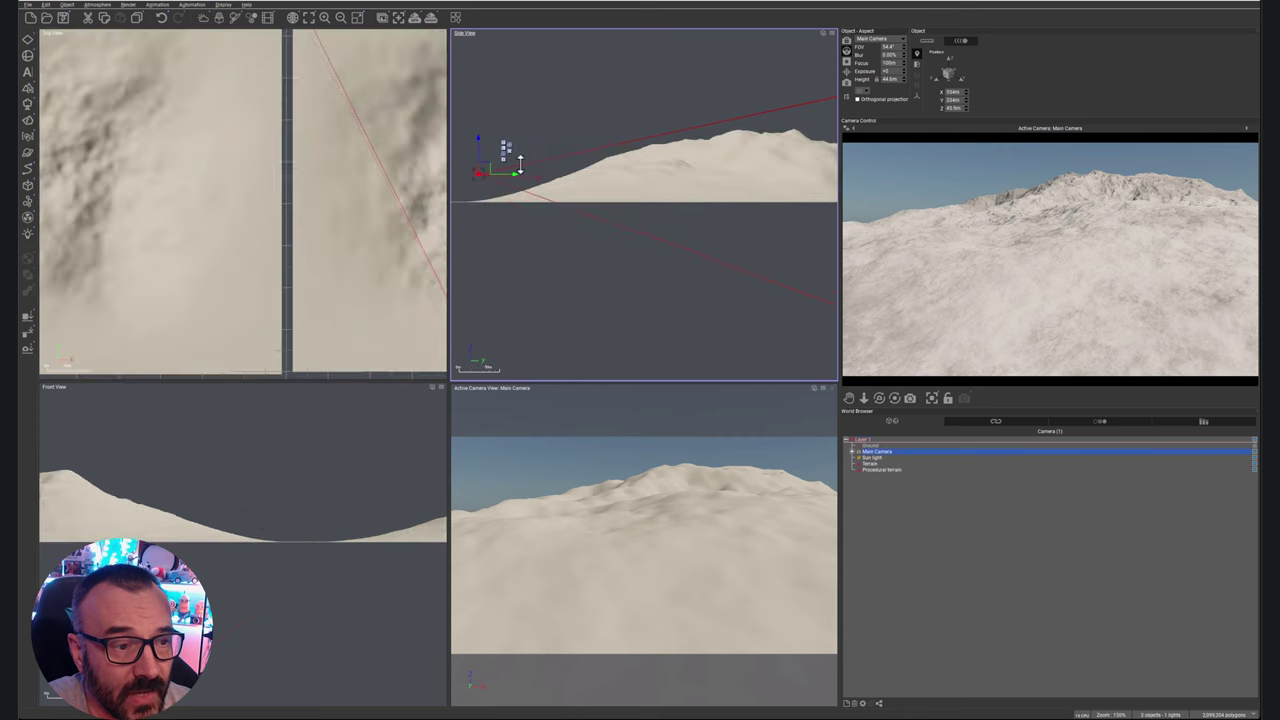
{"action": "scroll", "coordinate": [560, 175], "scroll_direction": "up", "scroll_amount": 1}
{"action": "left_click_drag", "start_coordinate": [529, 170], "coordinate": [714, 161]}
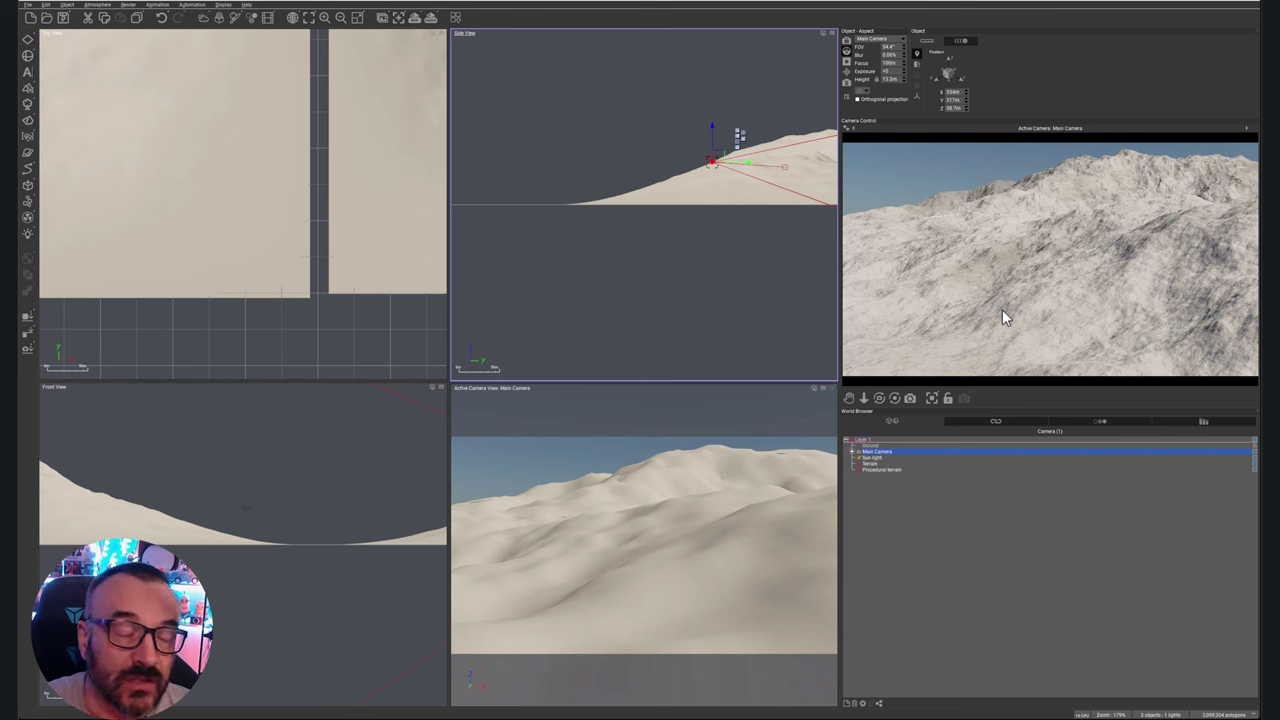
- Move the main camera back so it stands in front of the gap between the standard and procedural terrains
{"action": "scroll", "coordinate": [300, 165], "scroll_direction": "down", "scroll_amount": 5}
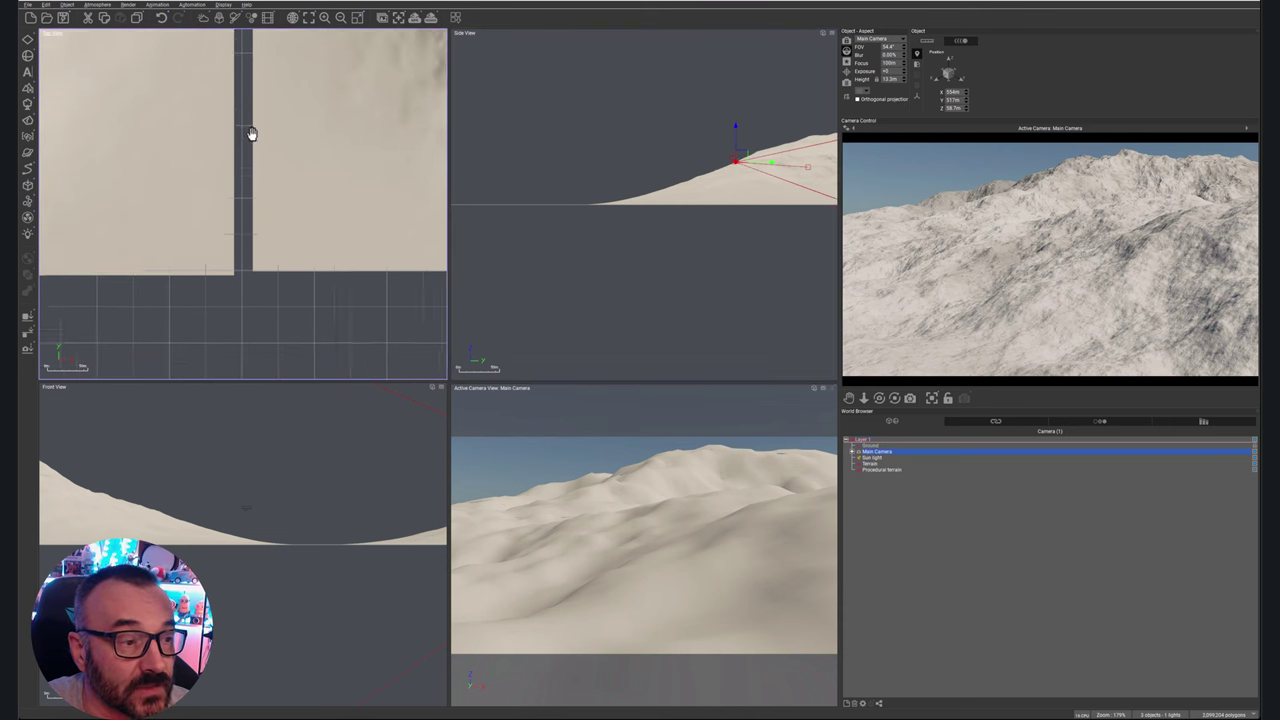
{"action": "right_click", "coordinate": [316, 173]}
{"action": "left_click", "coordinate": [399, 158]}
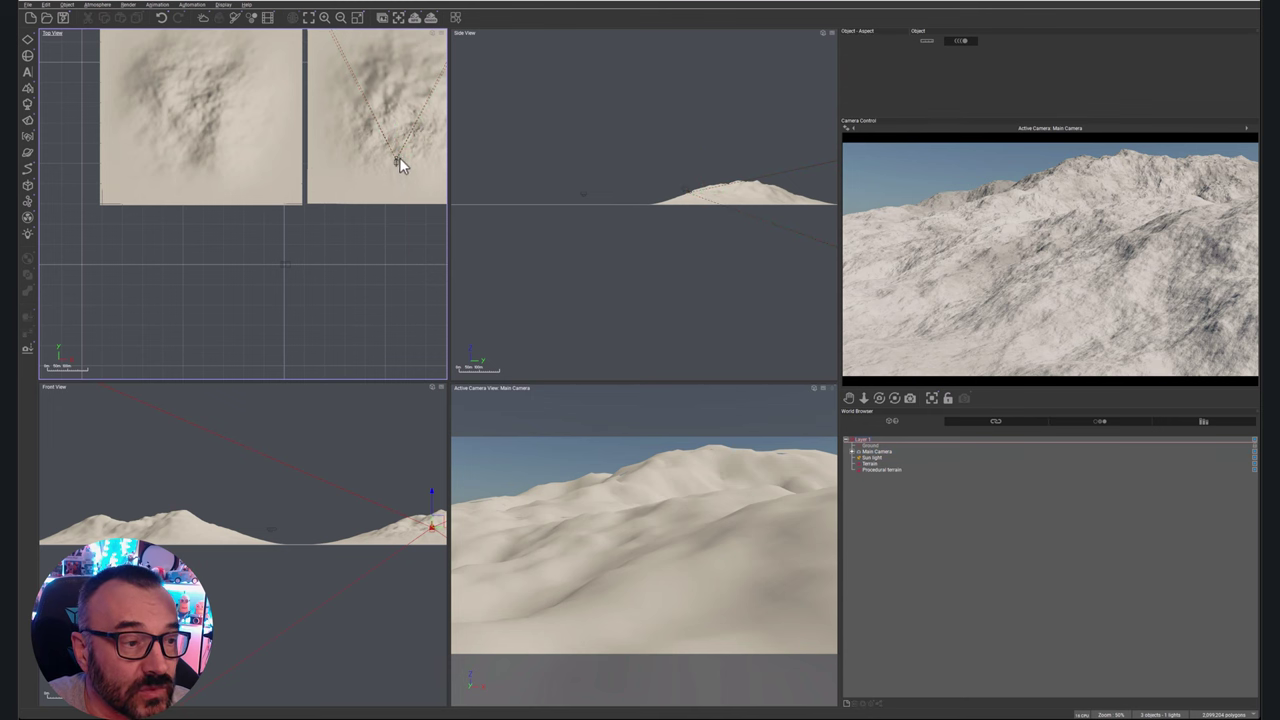
{"action": "left_click", "coordinate": [394, 162]}
{"action": "left_click", "coordinate": [993, 548]}
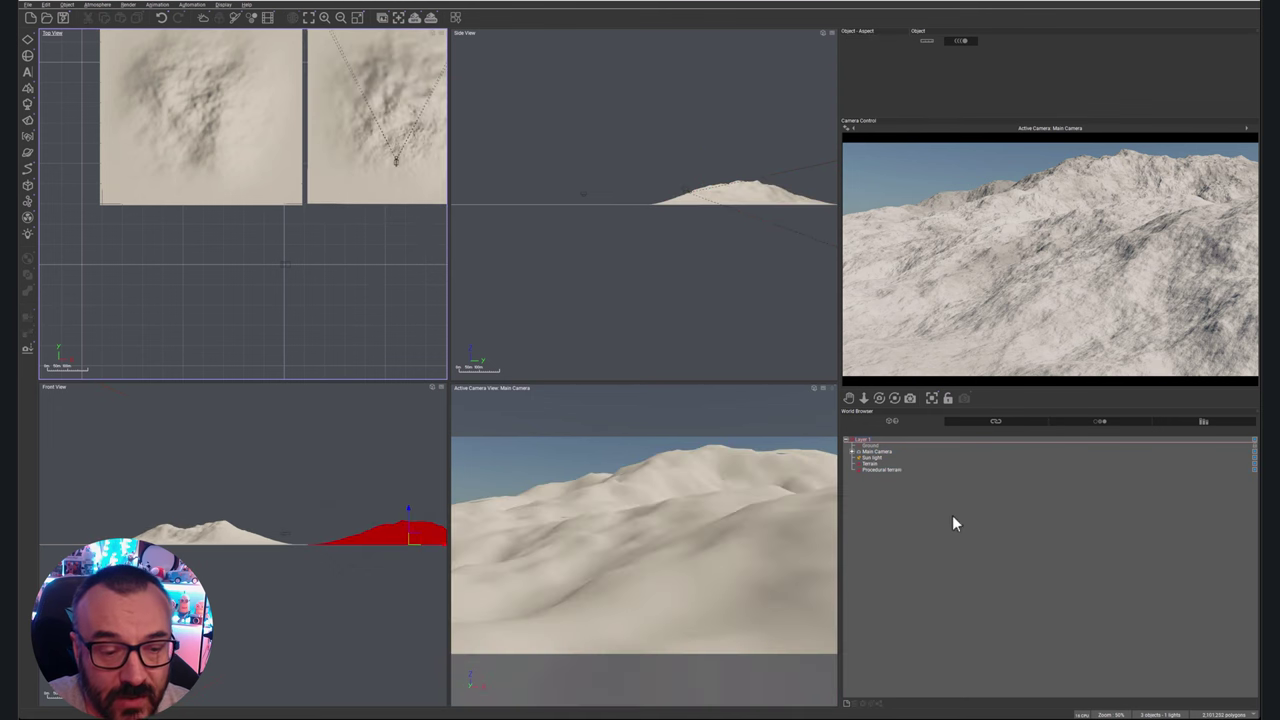
{"action": "left_click", "coordinate": [880, 452]}
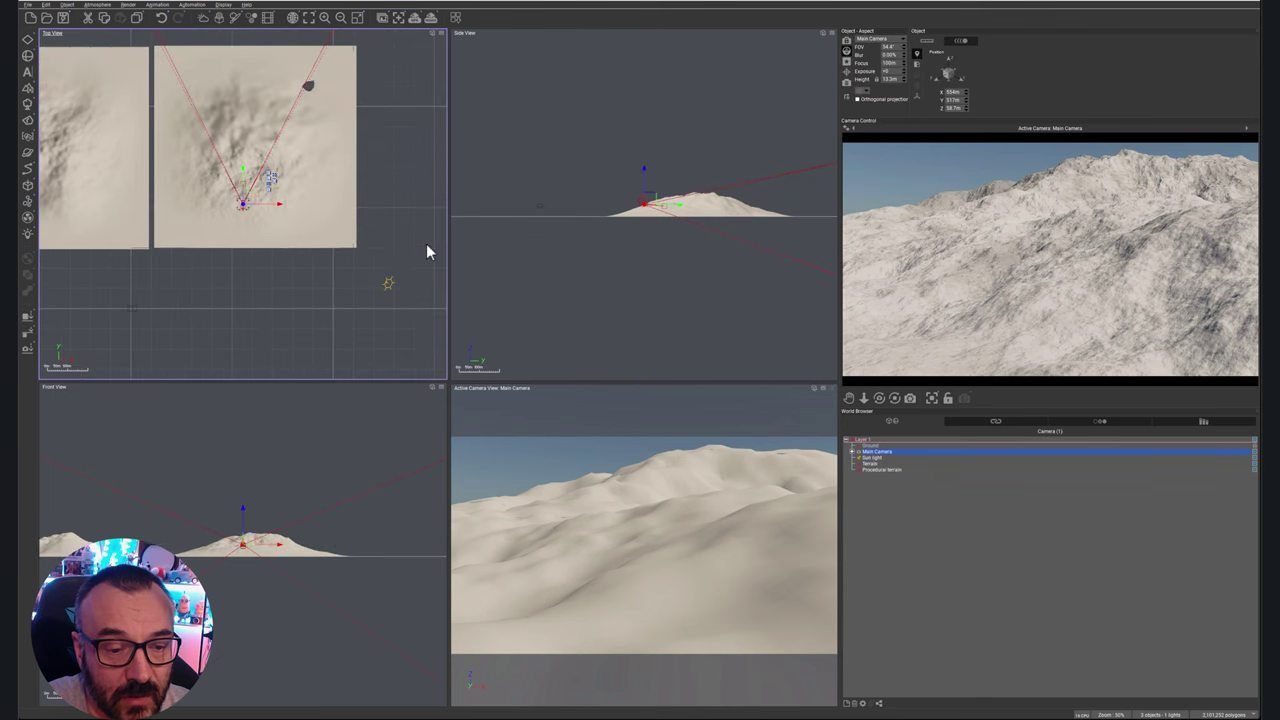
{"action": "left_click_drag", "start_coordinate": [245, 195], "coordinate": [110, 335]}
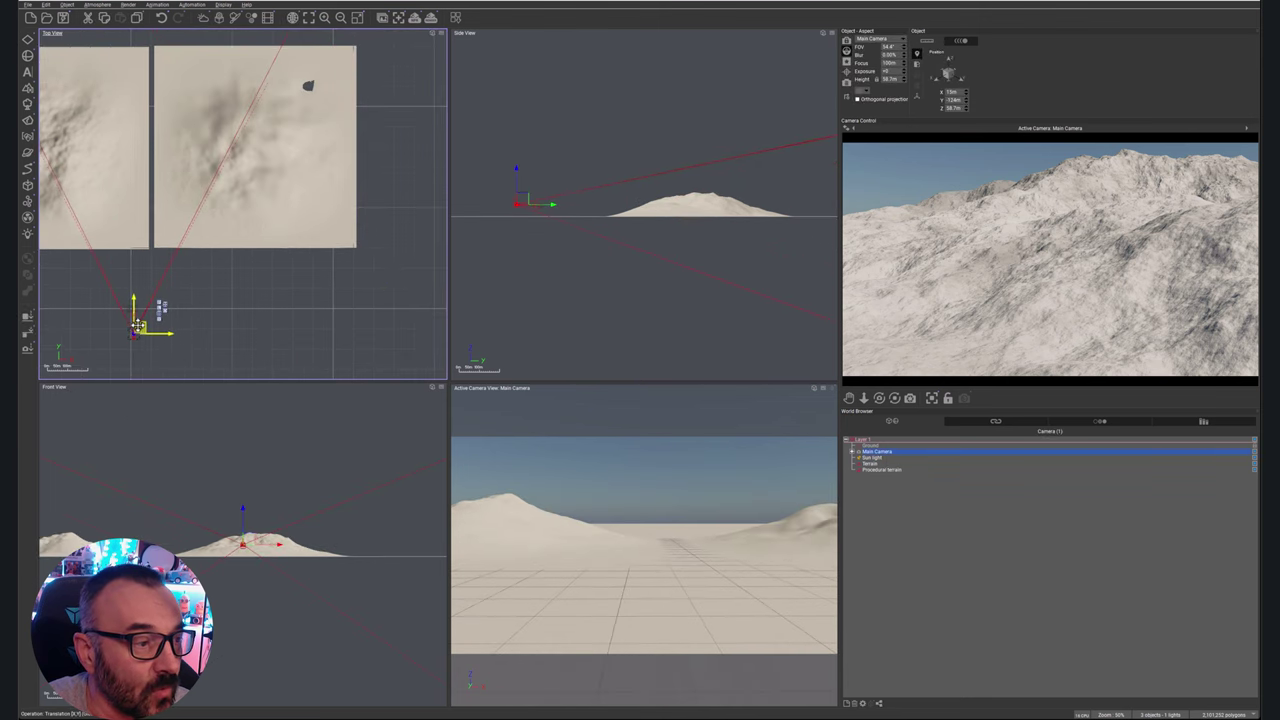
{"action": "scroll", "coordinate": [330, 195], "scroll_direction": "down", "scroll_amount": 4}
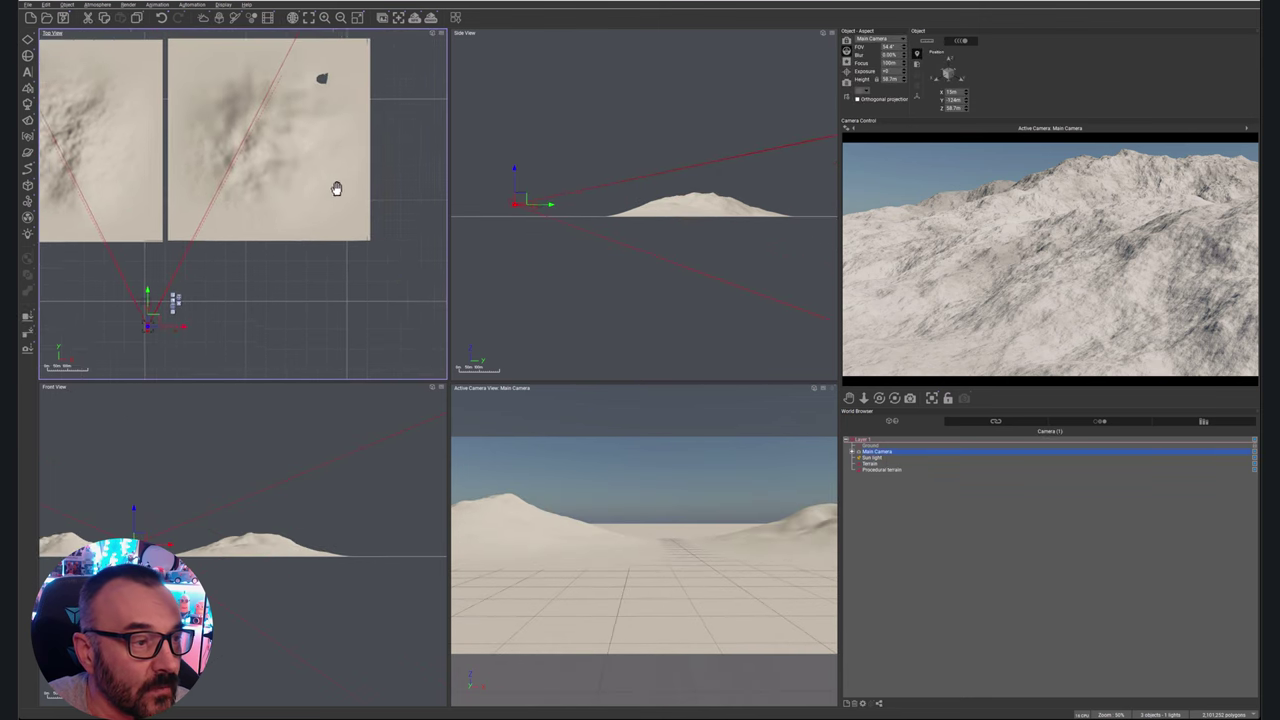
- Browse the heightfield, procedural and infinite terrain presets in the terrain library
{"action": "left_click", "coordinate": [27, 88]}
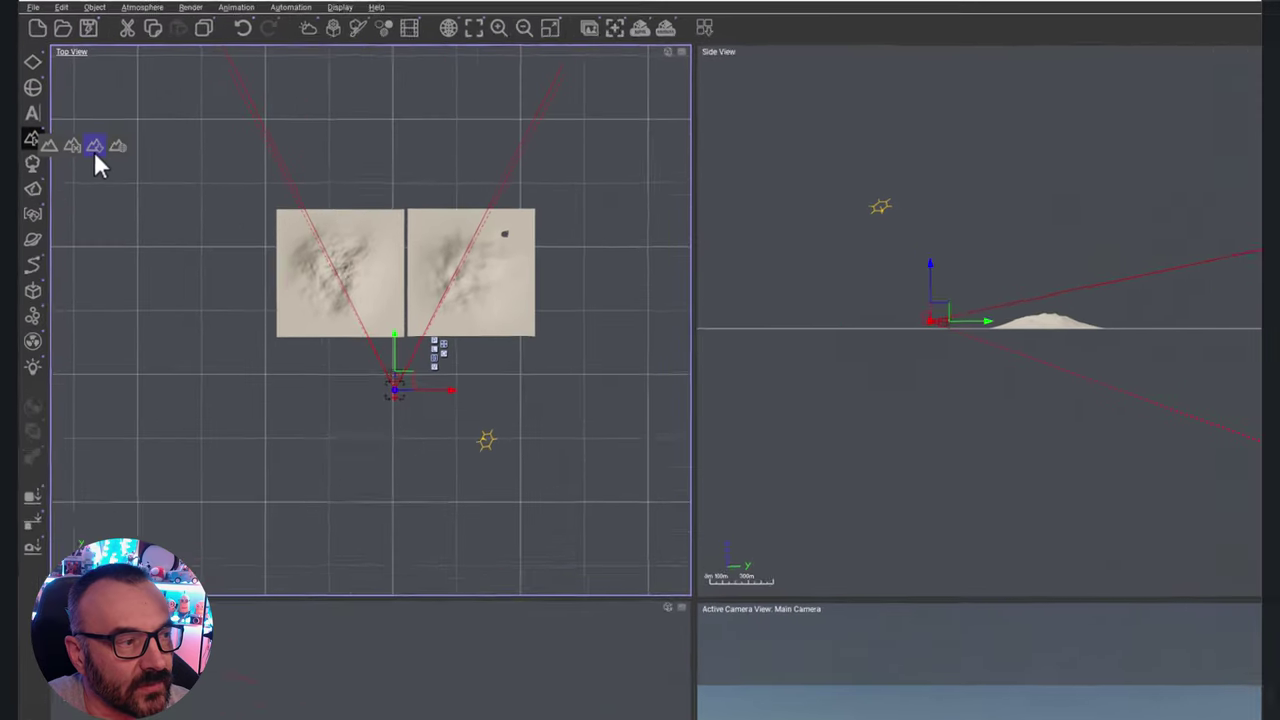
{"action": "left_click", "coordinate": [69, 98]}
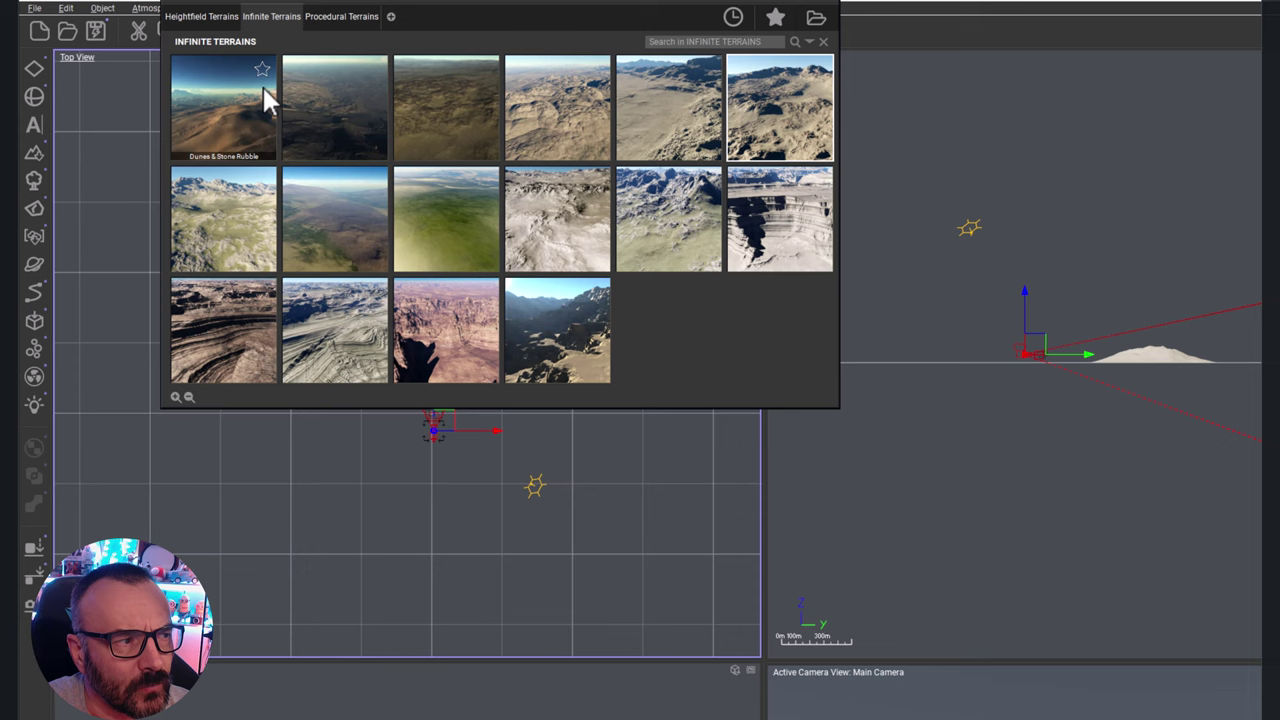
{"action": "left_click_drag", "start_coordinate": [544, 15], "coordinate": [1025, 304]}
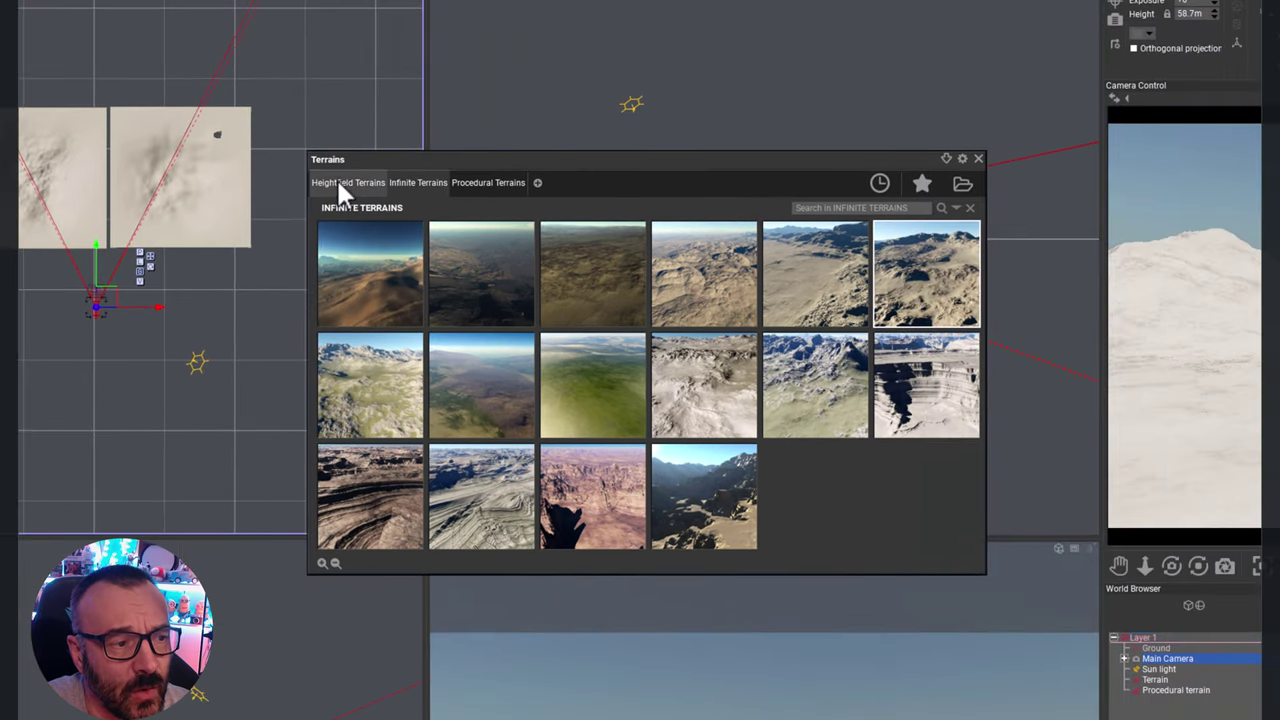
{"action": "left_click", "coordinate": [660, 299]}
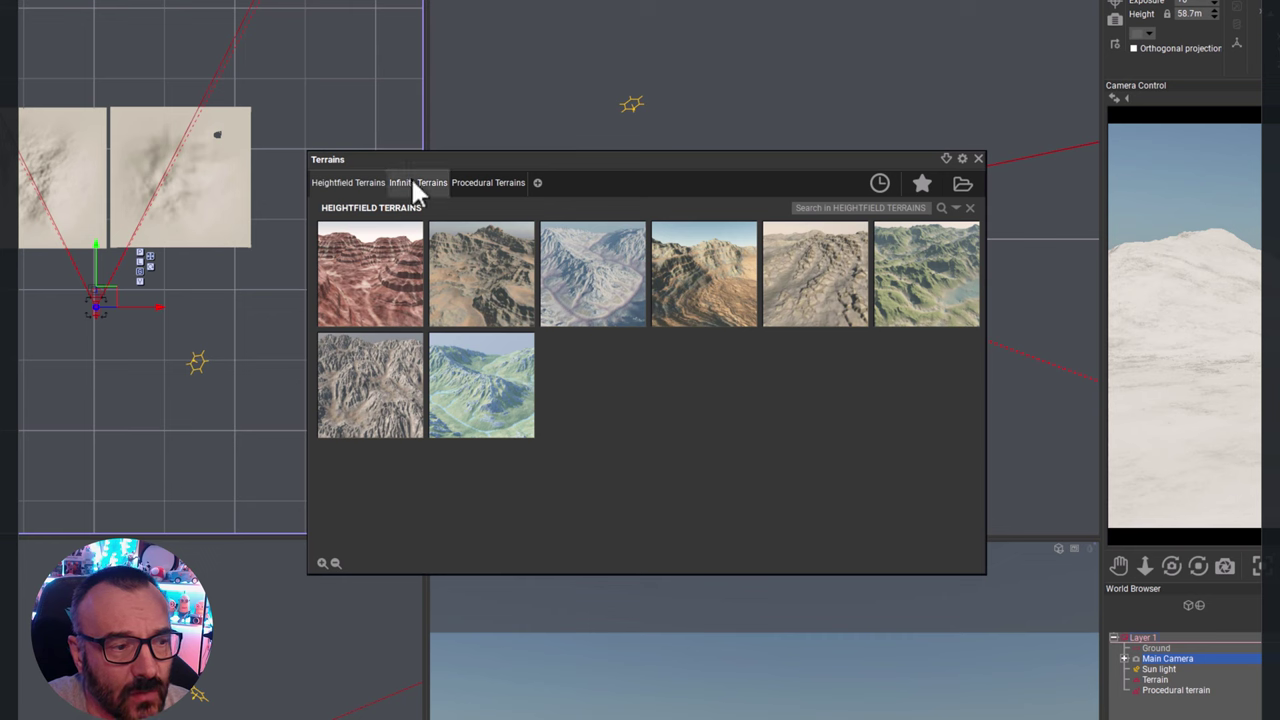
{"action": "left_click", "coordinate": [475, 182]}
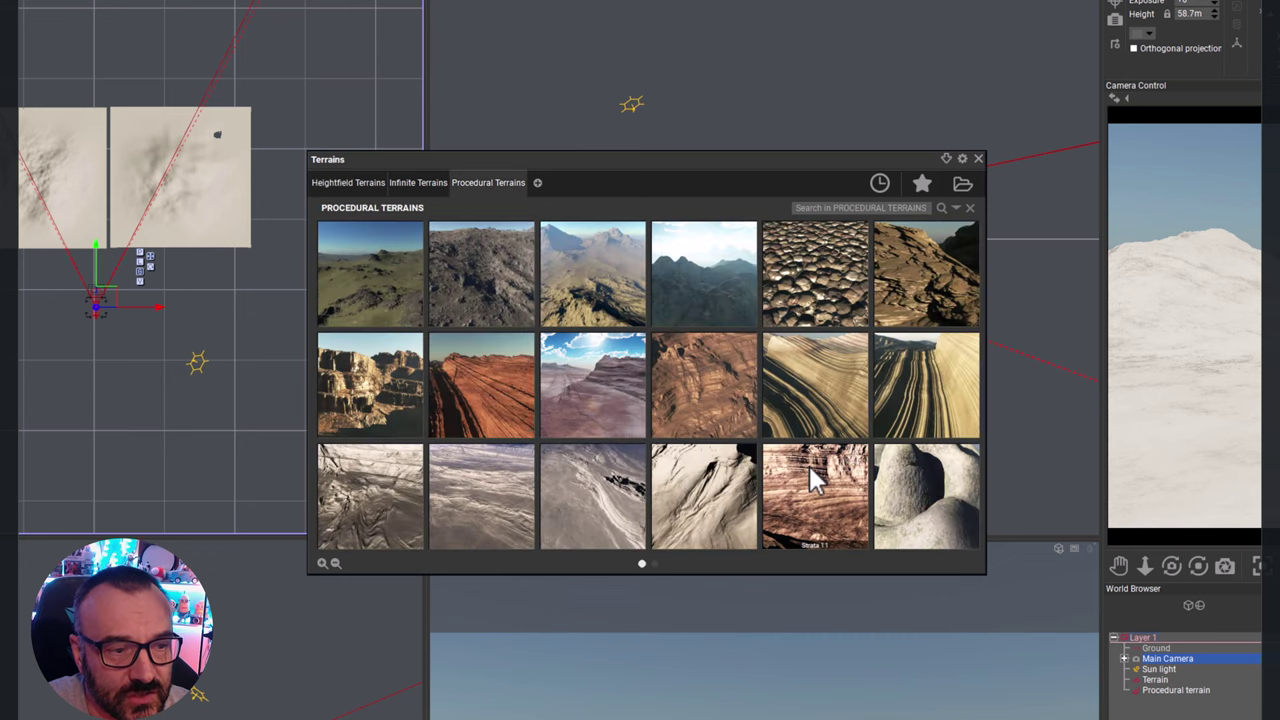
{"action": "left_click", "coordinate": [398, 182]}
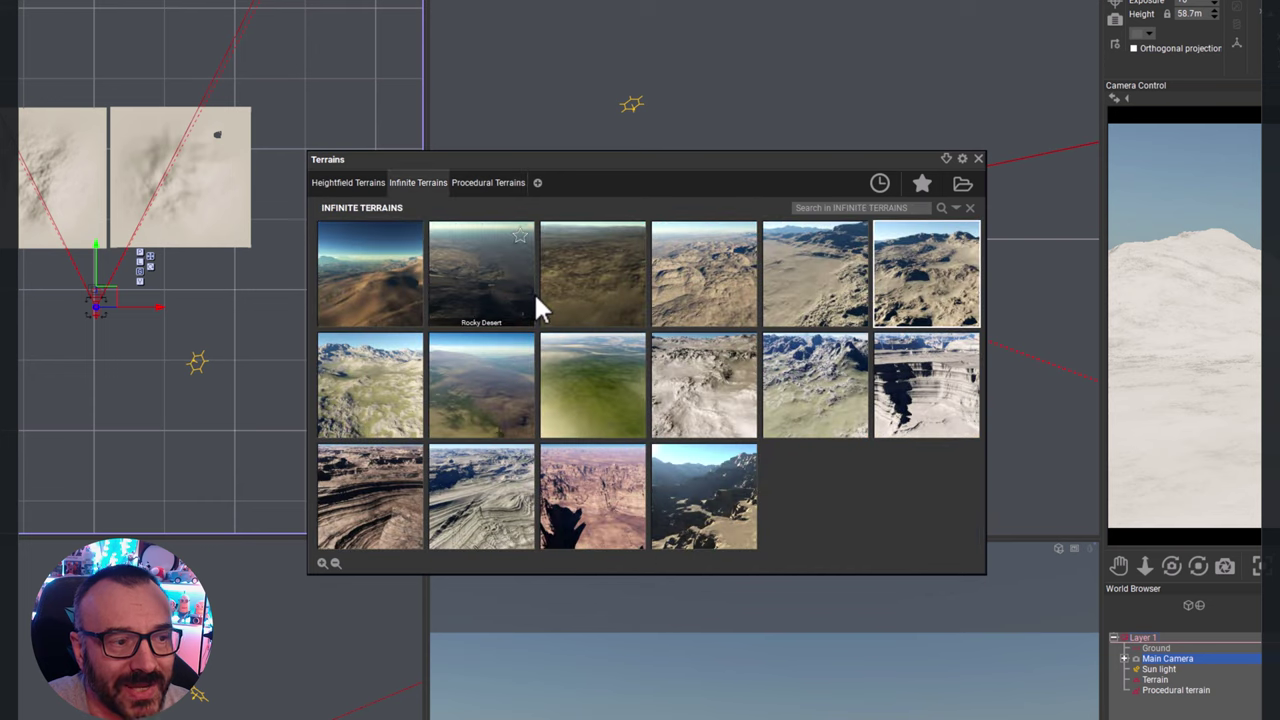
{"action": "mouse_move", "coordinate": [538, 298]}
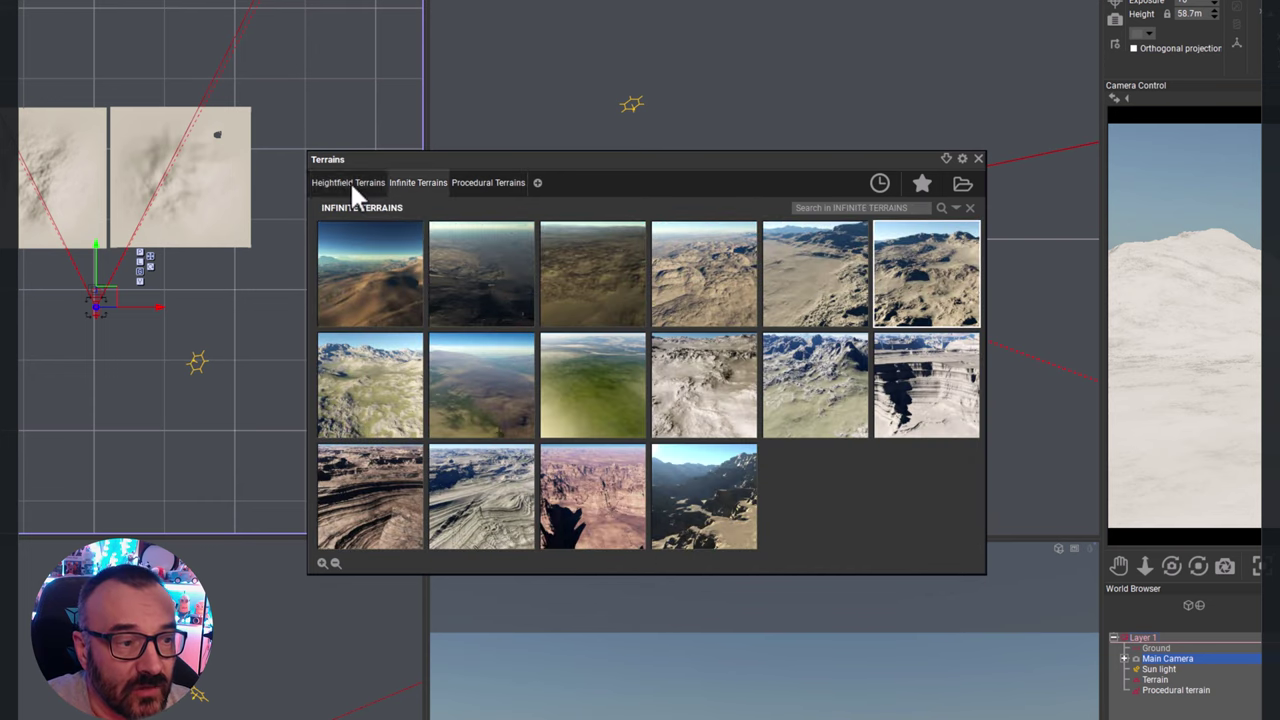
- Load the grey ridged cliff preset from the heightfield terrains and place it beside the existing procedural terrain
{"action": "left_click", "coordinate": [349, 182]}
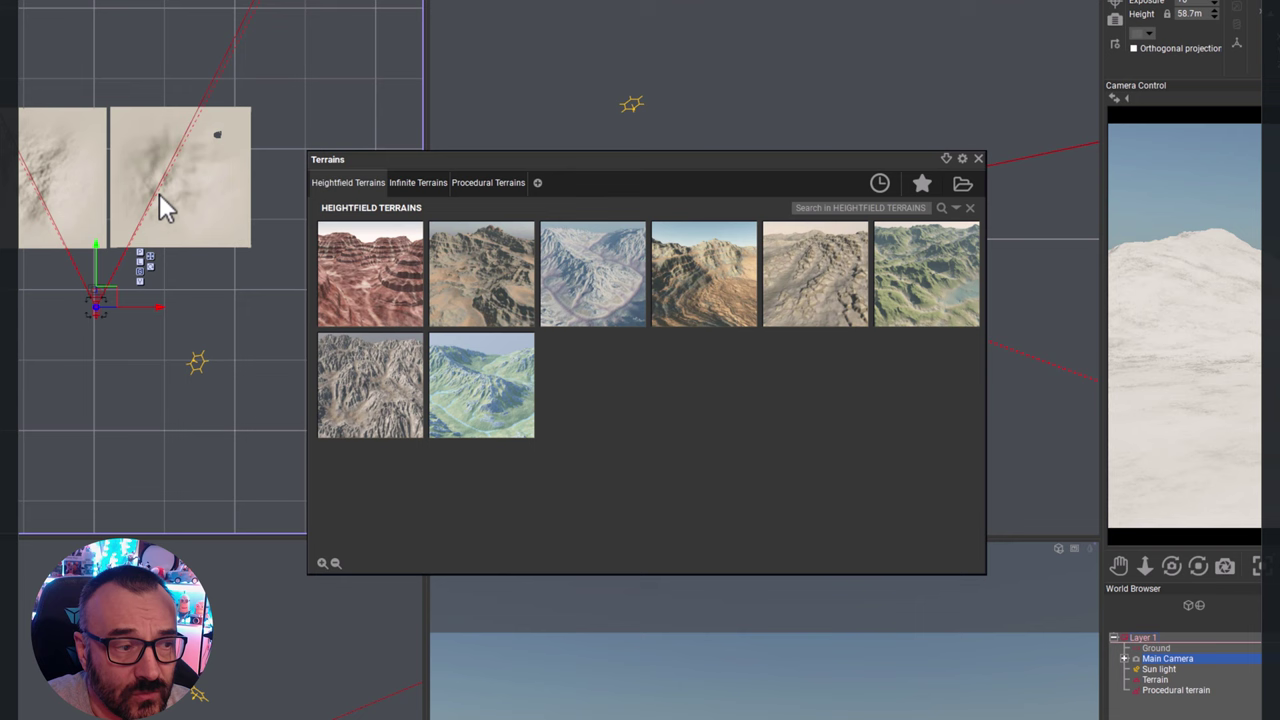
{"action": "double_click", "coordinate": [380, 387]}
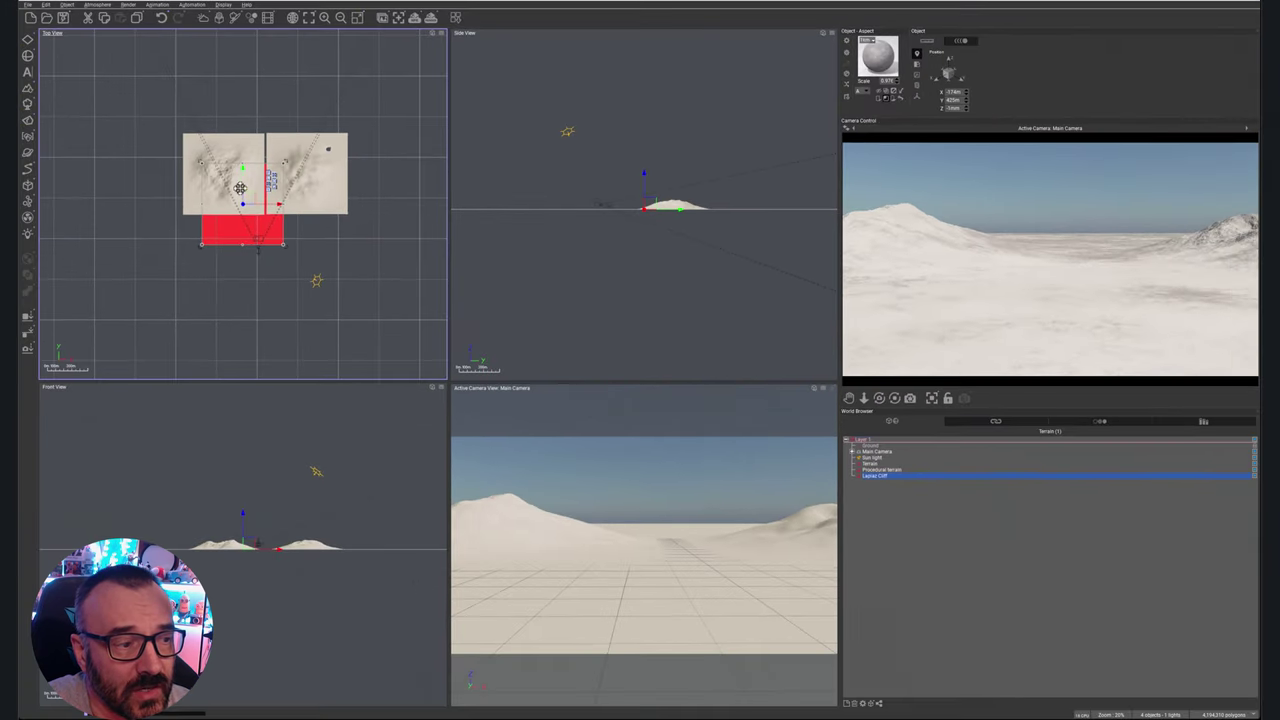
{"action": "left_click_drag", "start_coordinate": [243, 194], "coordinate": [386, 161]}
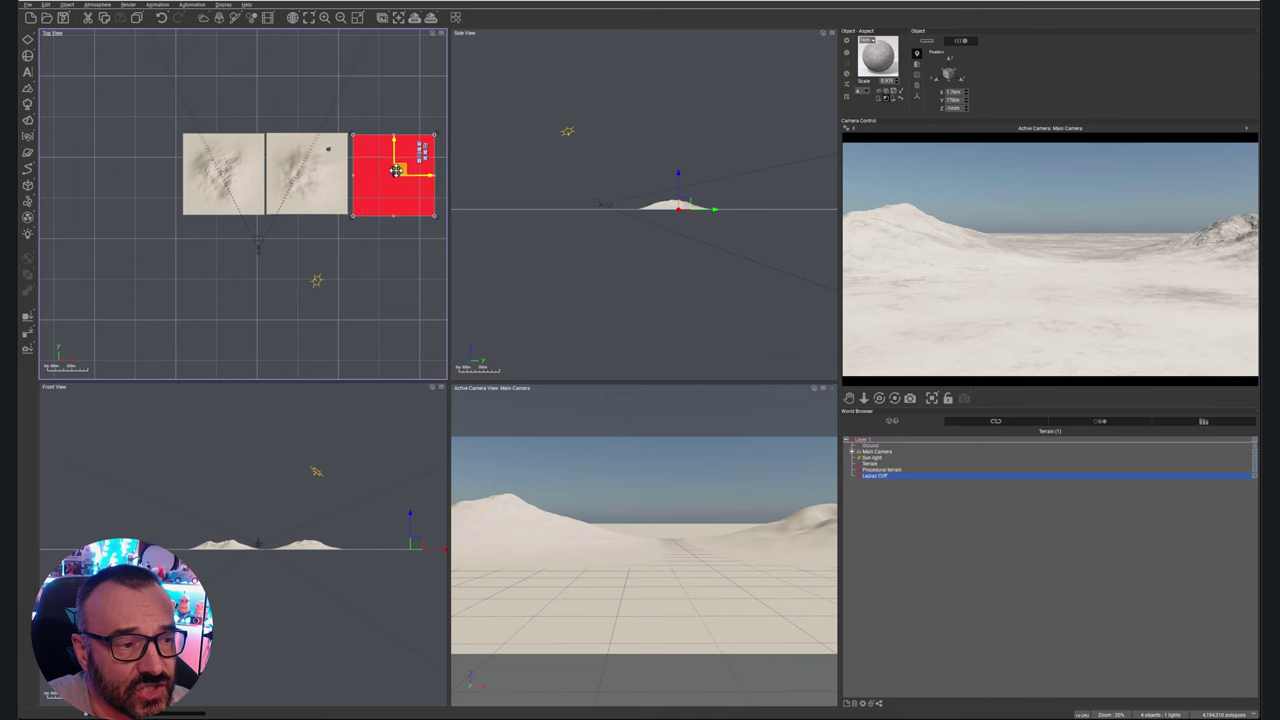
{"action": "right_click_drag", "start_coordinate": [284, 254], "coordinate": [194, 249]}
{"action": "left_click", "coordinate": [169, 247]}
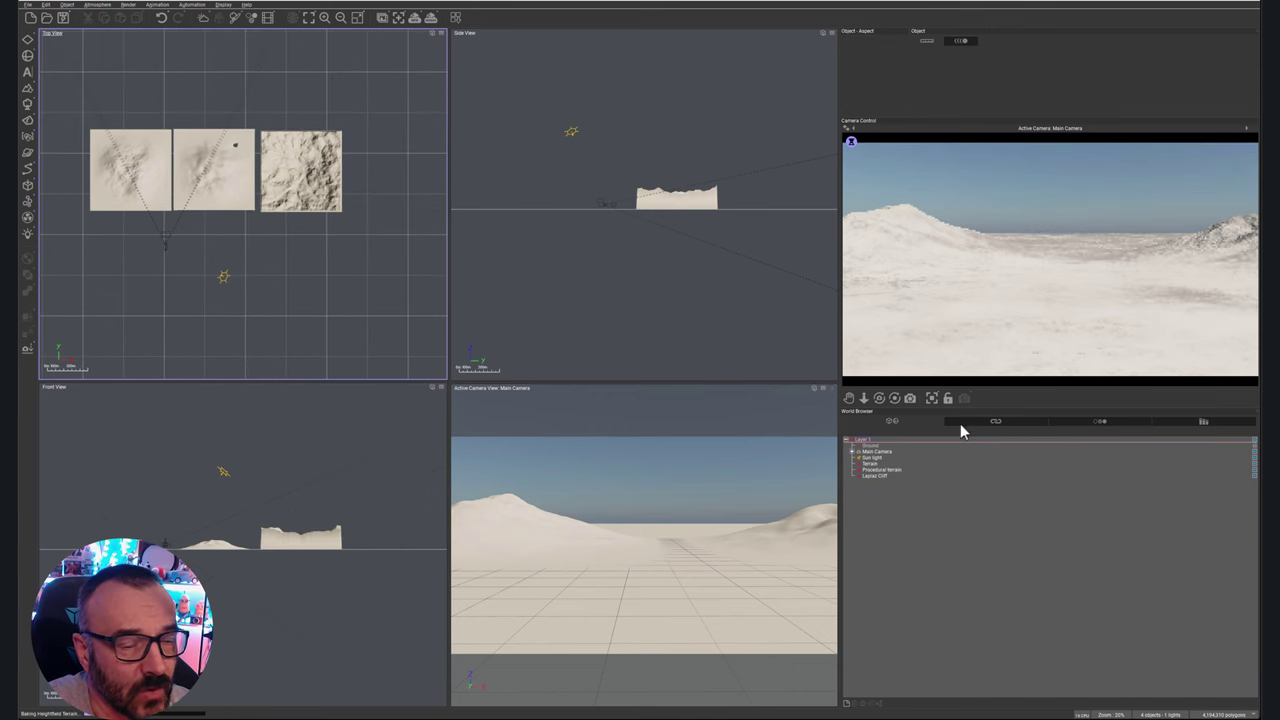
- Move the main camera in front of the heightfield cliff terrain, at an altitude of about 367 m, and tilt it down toward the surface
{"action": "left_click", "coordinate": [882, 454]}
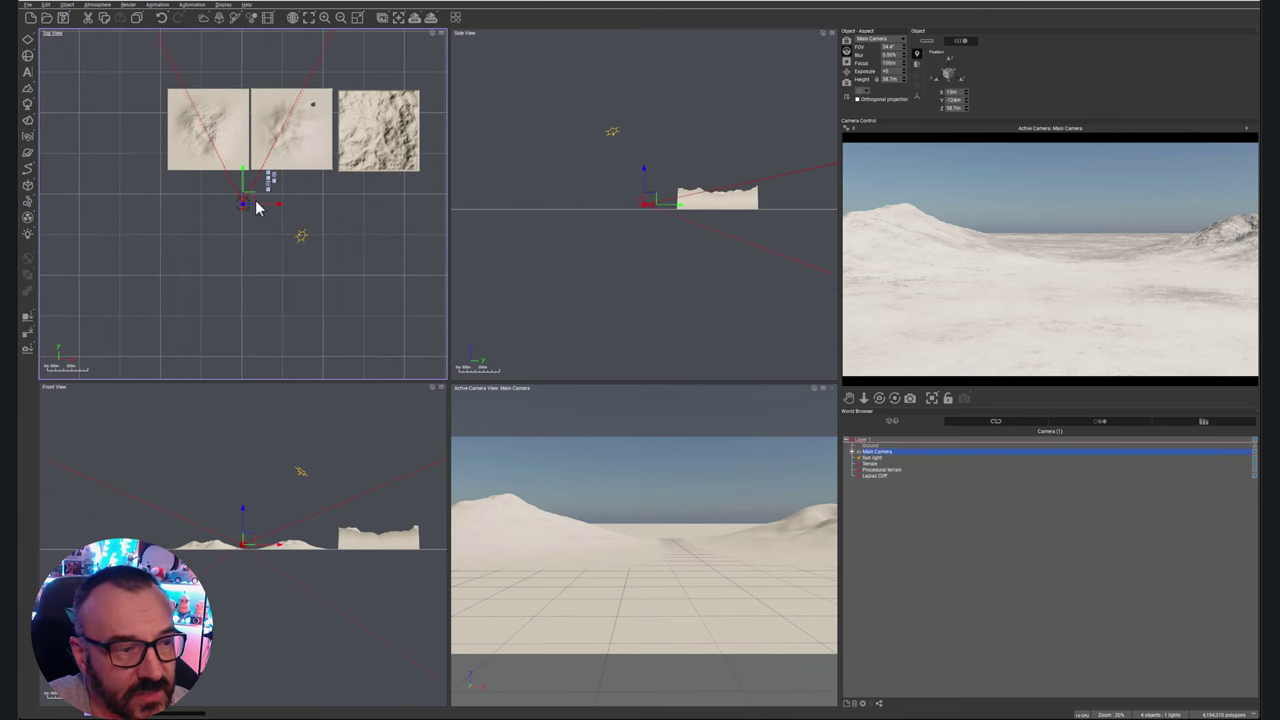
{"action": "left_click_drag", "start_coordinate": [248, 200], "coordinate": [382, 192]}
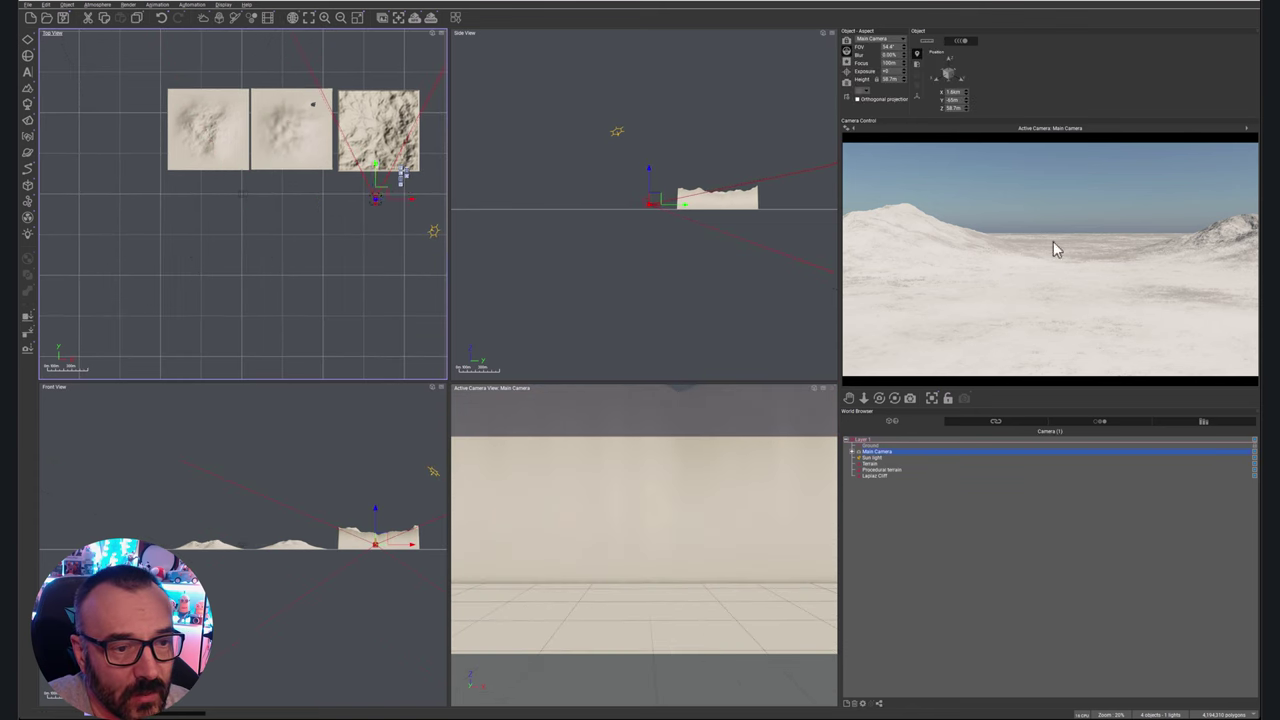
{"action": "left_click", "coordinate": [774, 291]}
{"action": "right_click_drag", "start_coordinate": [652, 198], "coordinate": [575, 271]}
{"action": "mouse_move", "coordinate": [582, 271]}
{"action": "left_mouse_down"}
{"action": "mouse_move", "coordinate": [590, 242]}
{"action": "mouse_move", "coordinate": [582, 251]}
{"action": "left_mouse_up"}
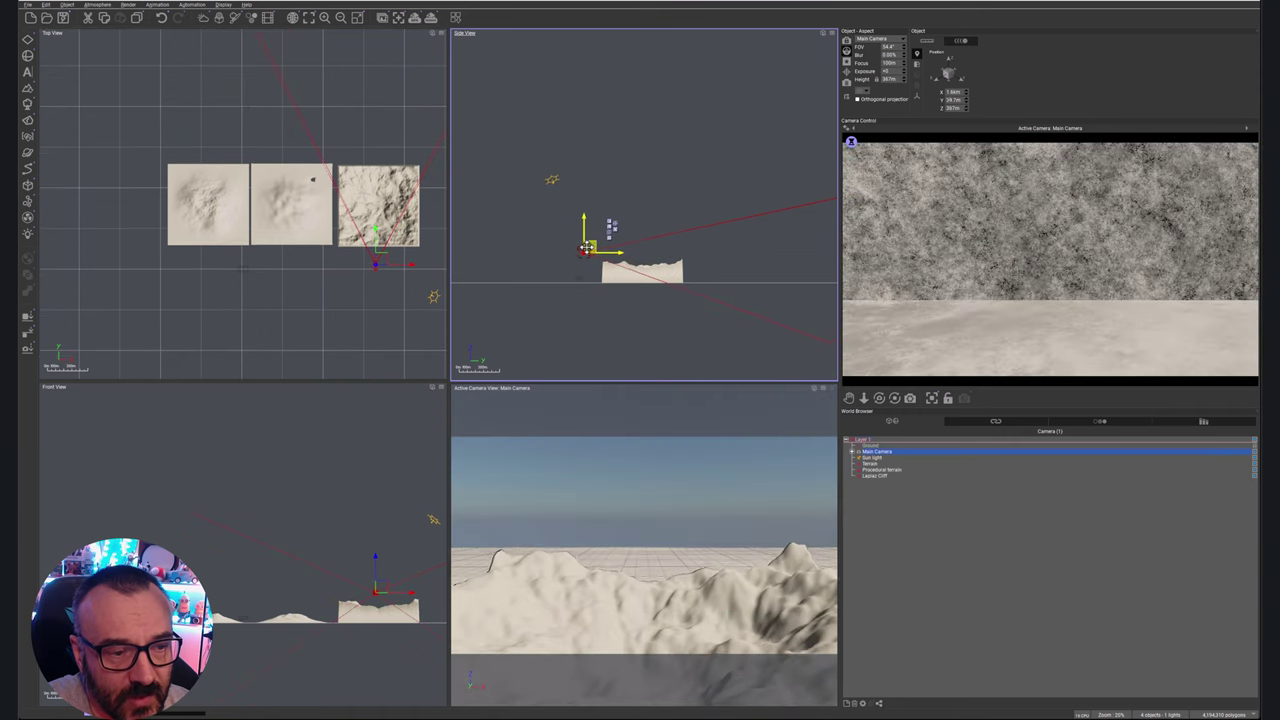
{"action": "left_click_drag", "start_coordinate": [879, 398], "coordinate": [883, 400]}
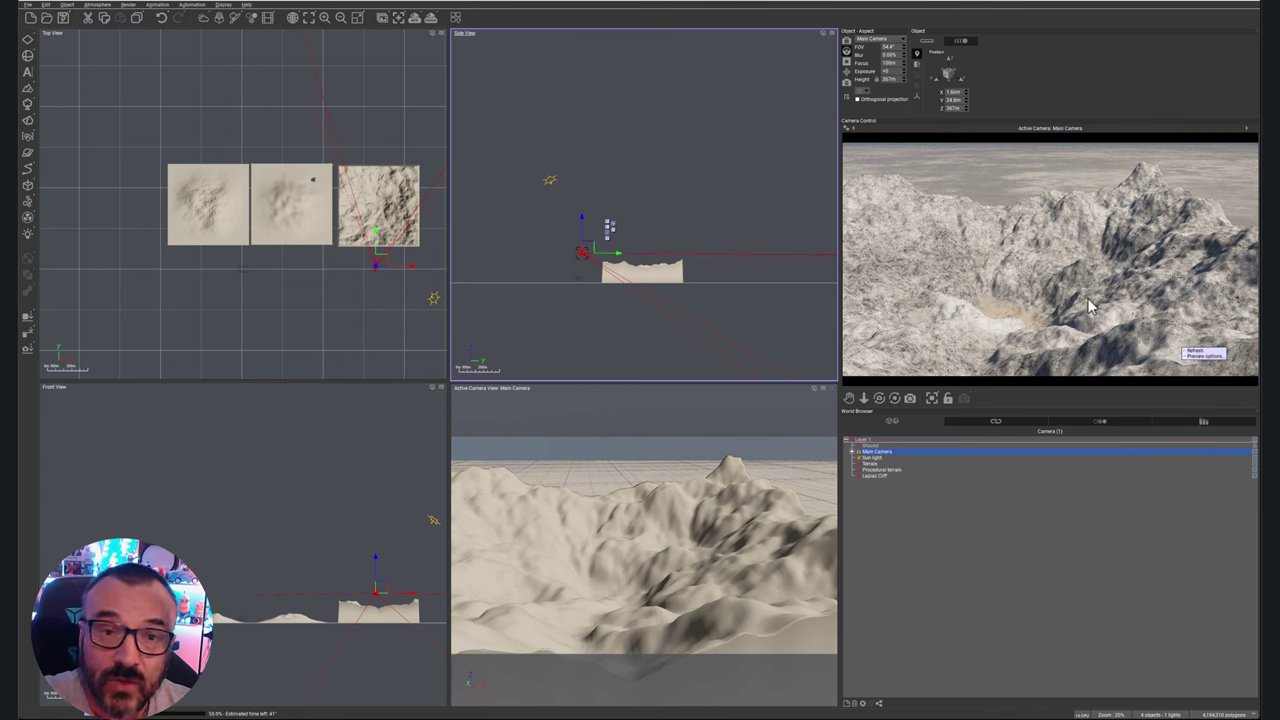
- Load the Strata 11 preset from the procedural terrains and place it beside the heightfield cliff terrain
{"action": "right_click_drag", "start_coordinate": [398, 301], "coordinate": [262, 234]}
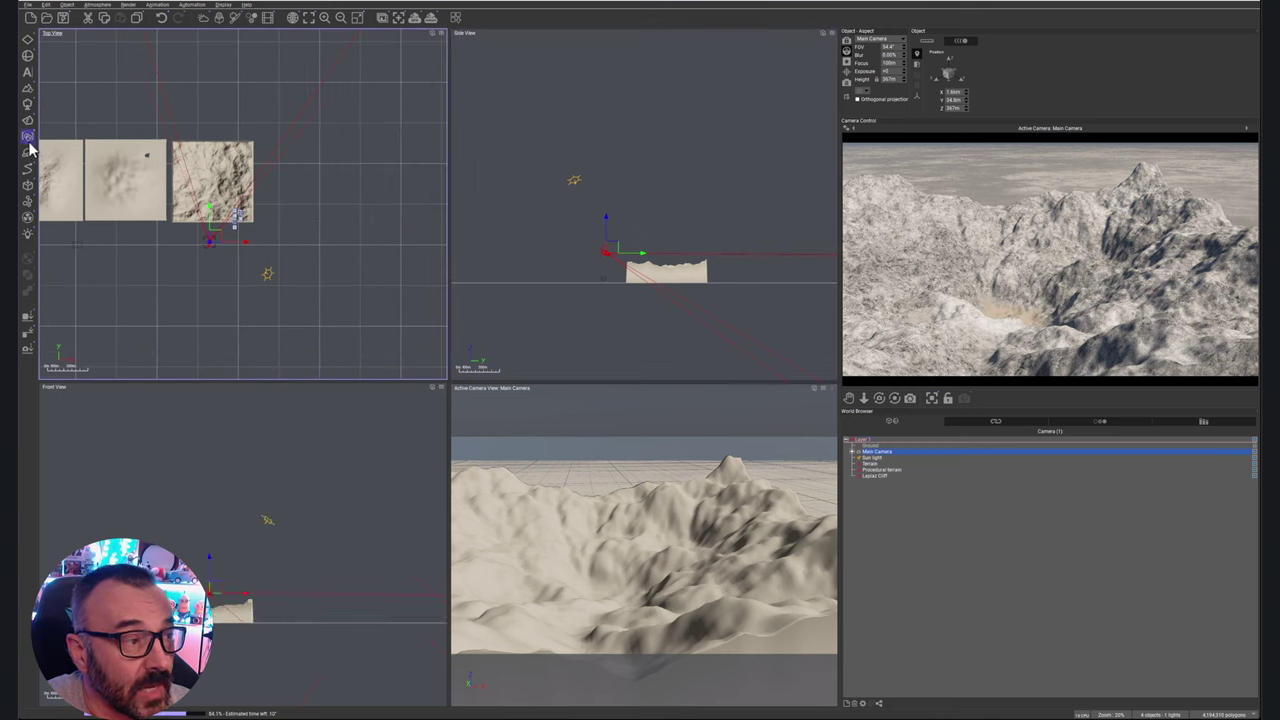
{"action": "left_click", "coordinate": [27, 92]}
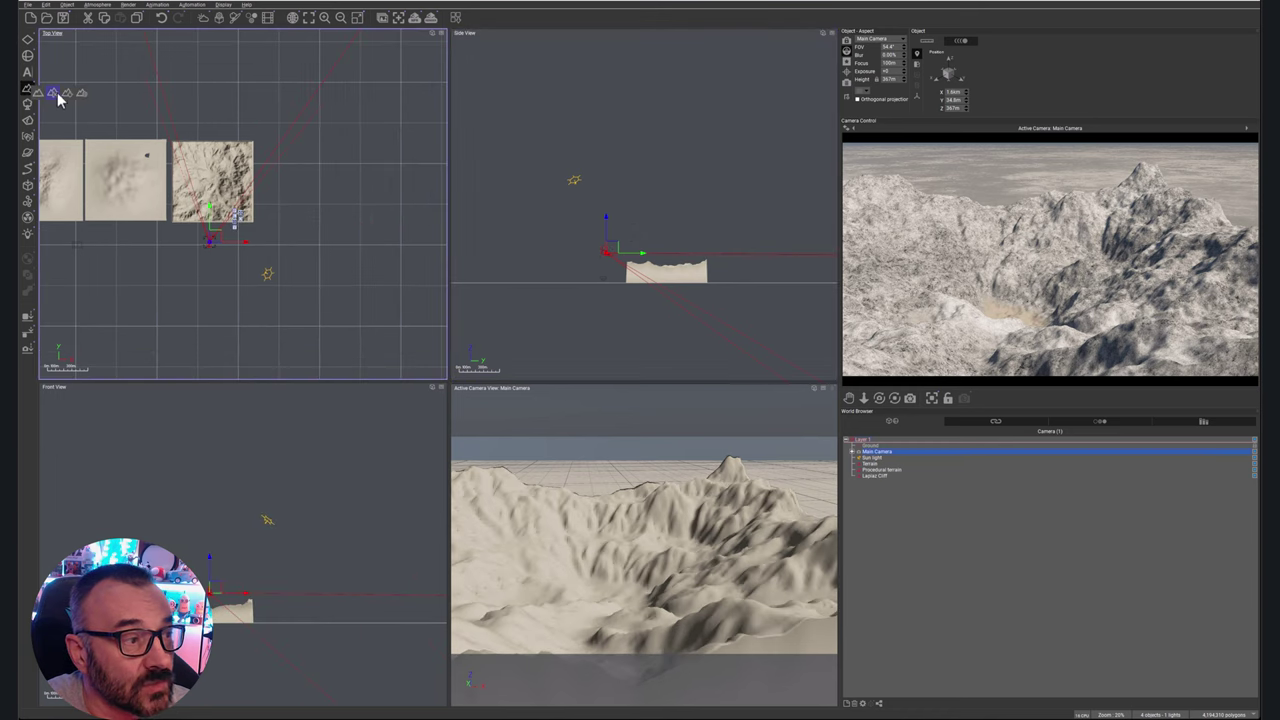
{"action": "left_click", "coordinate": [66, 94]}
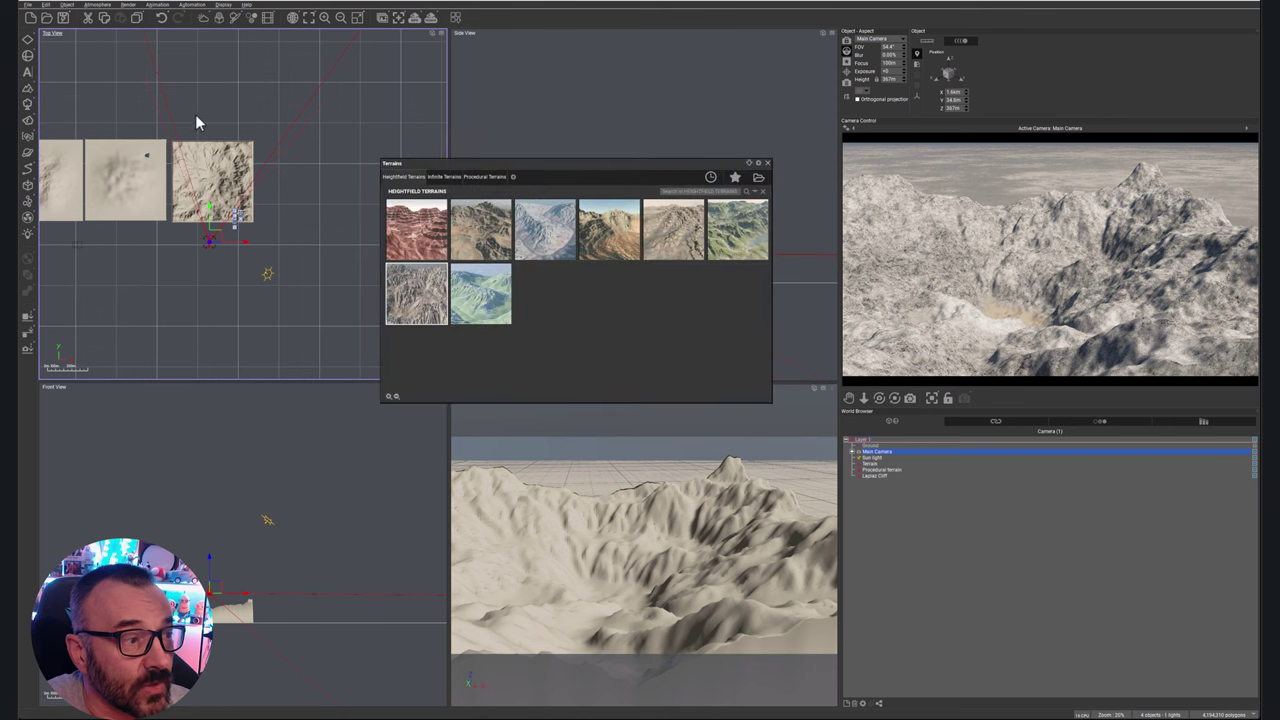
{"action": "left_click", "coordinate": [485, 176]}
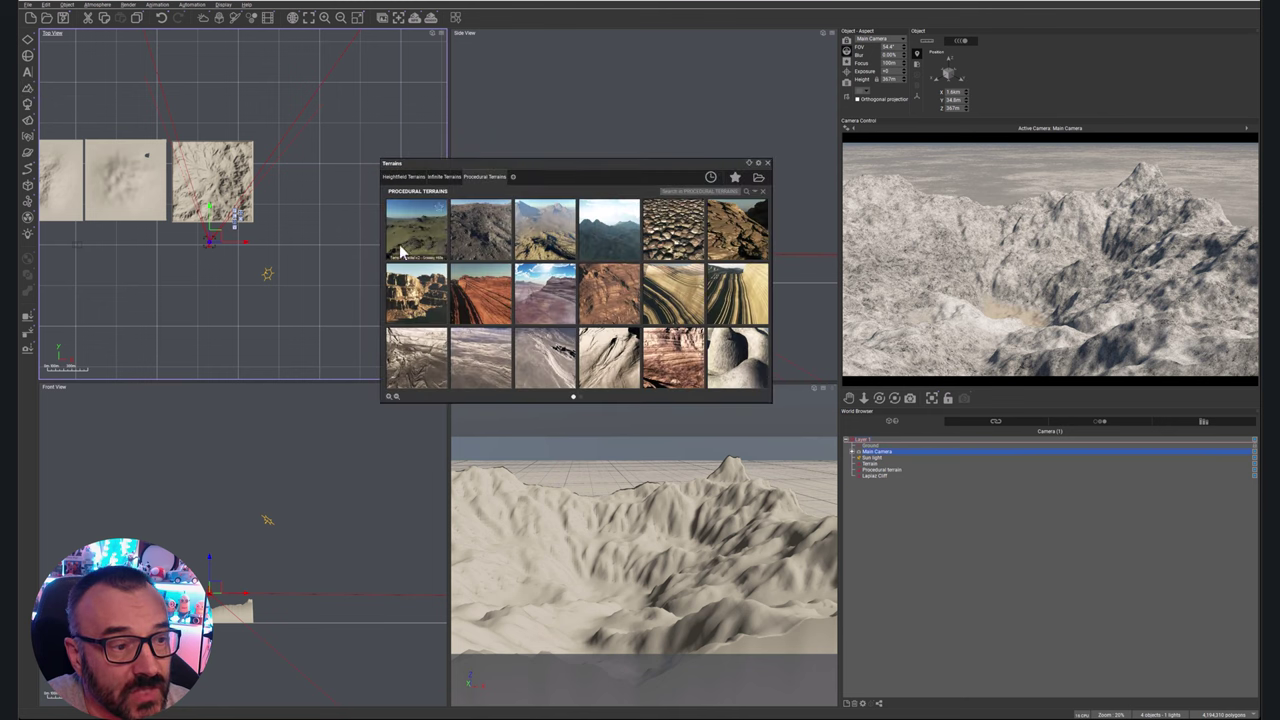
{"action": "double_click", "coordinate": [686, 378]}
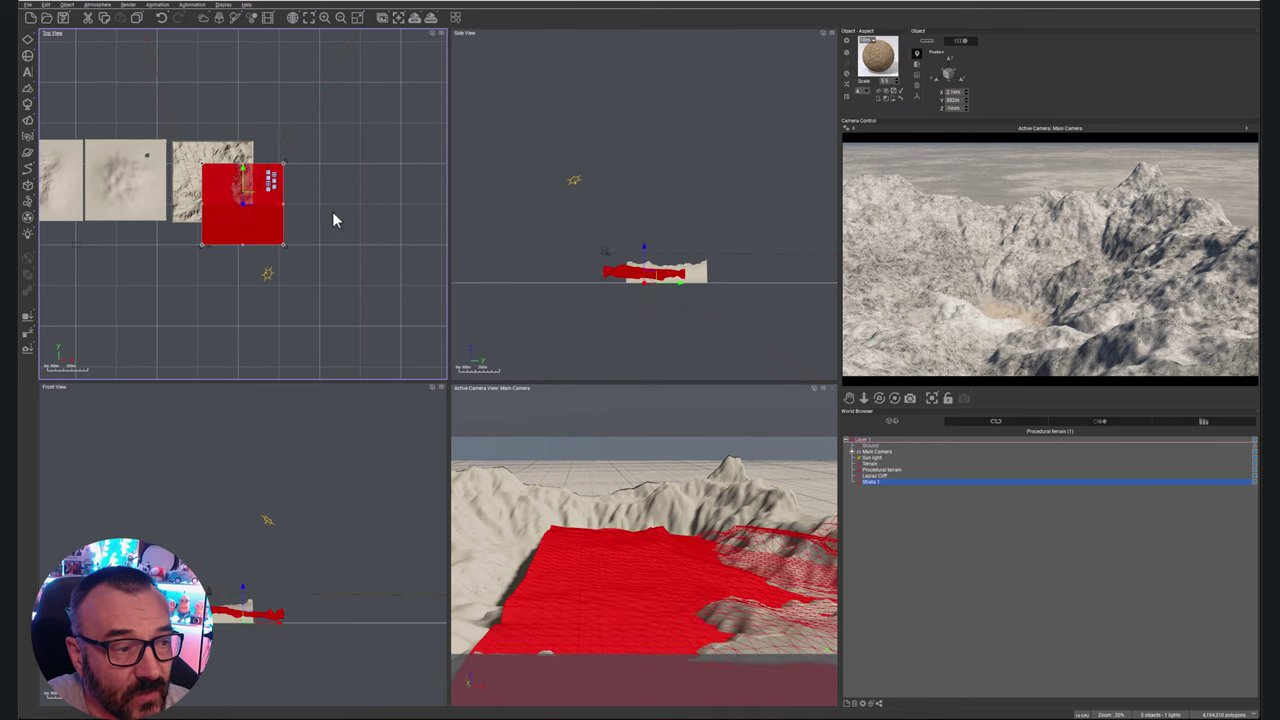
{"action": "left_click_drag", "start_coordinate": [250, 195], "coordinate": [310, 177]}
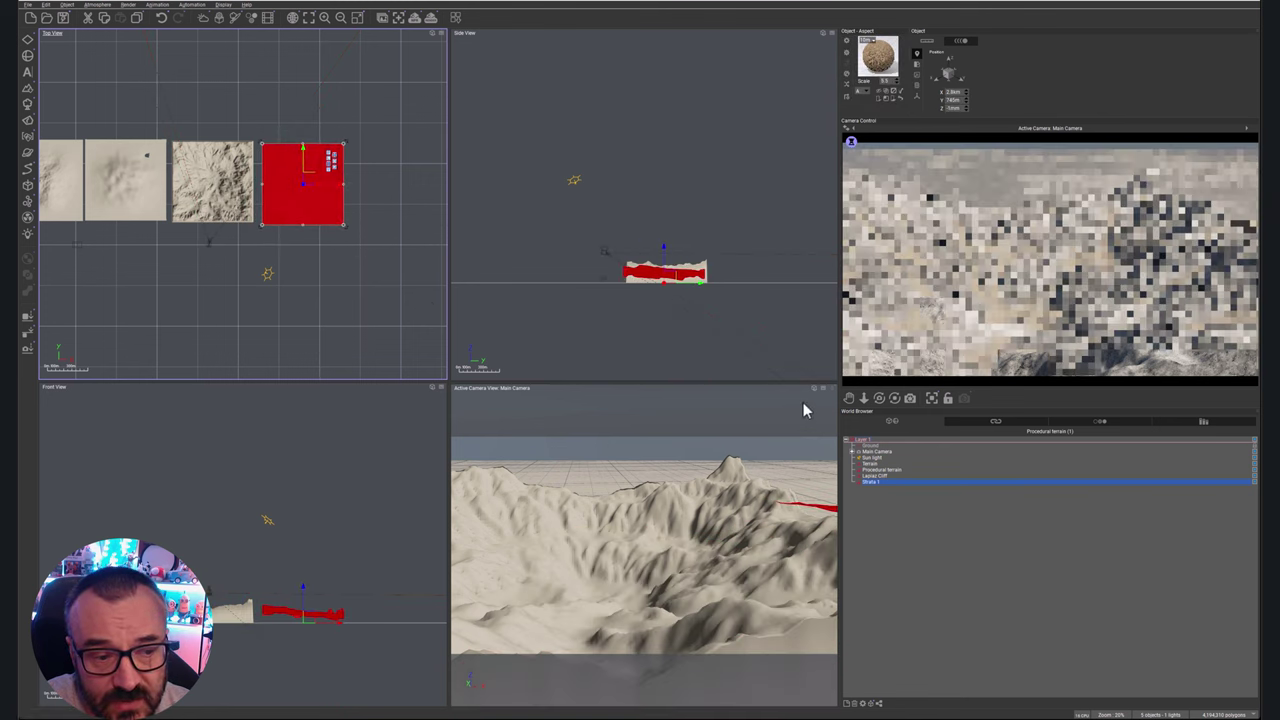
- Move the main camera in front of the procedural strata terrain, lower it to an altitude of 207 m and pull it back beyond the terrain's edge
{"action": "left_click", "coordinate": [887, 452]}
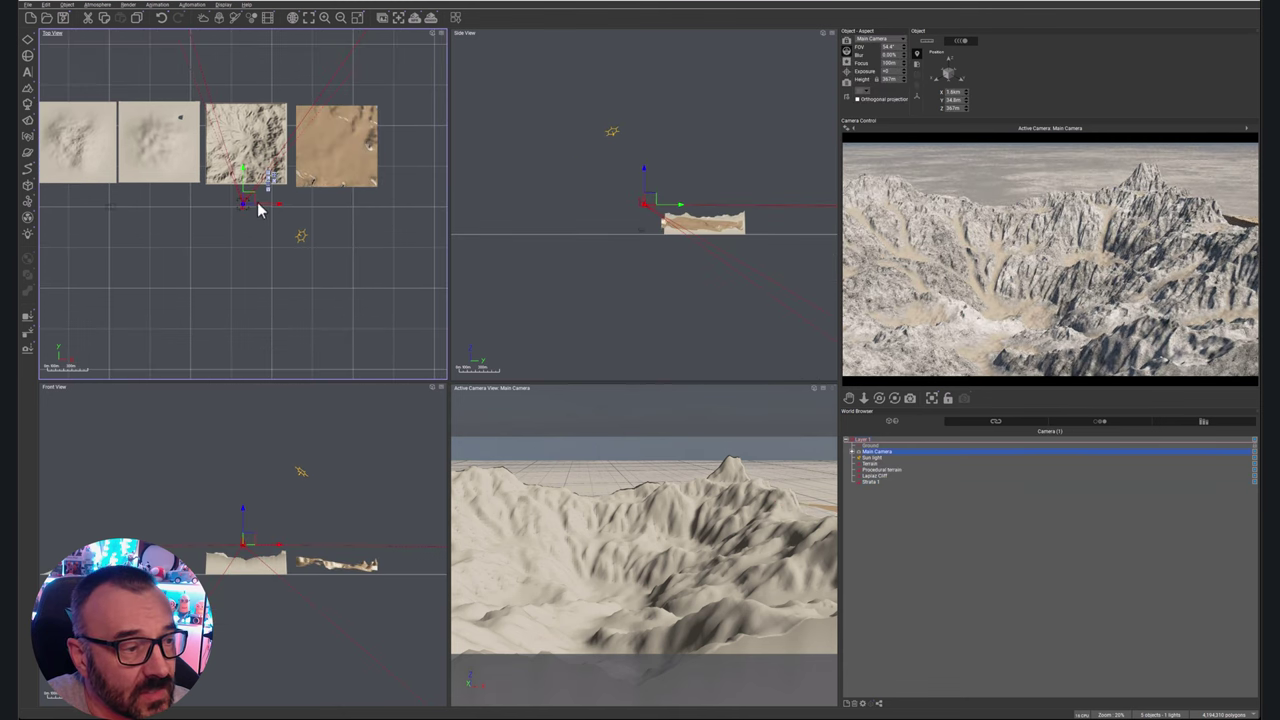
{"action": "left_click_drag", "start_coordinate": [258, 210], "coordinate": [340, 195]}
{"action": "left_click_drag", "start_coordinate": [333, 192], "coordinate": [333, 196]}
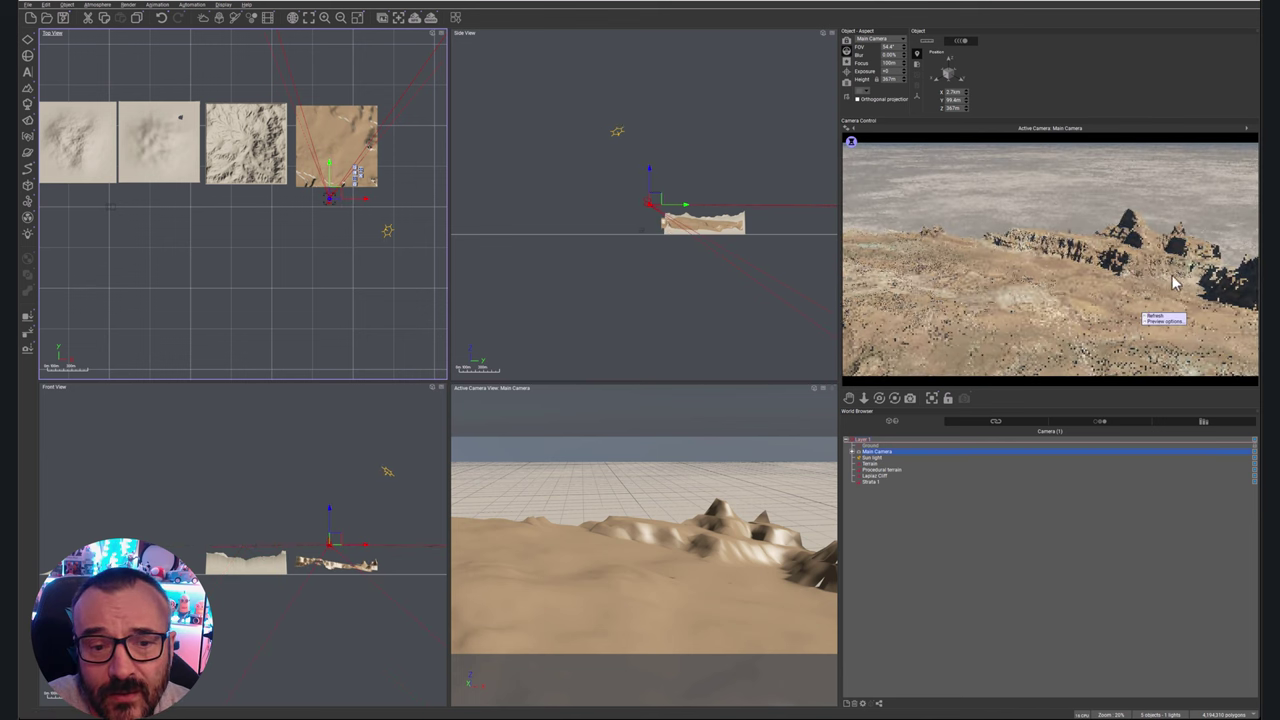
{"action": "scroll", "coordinate": [640, 194], "scroll_direction": "up", "scroll_amount": 3}
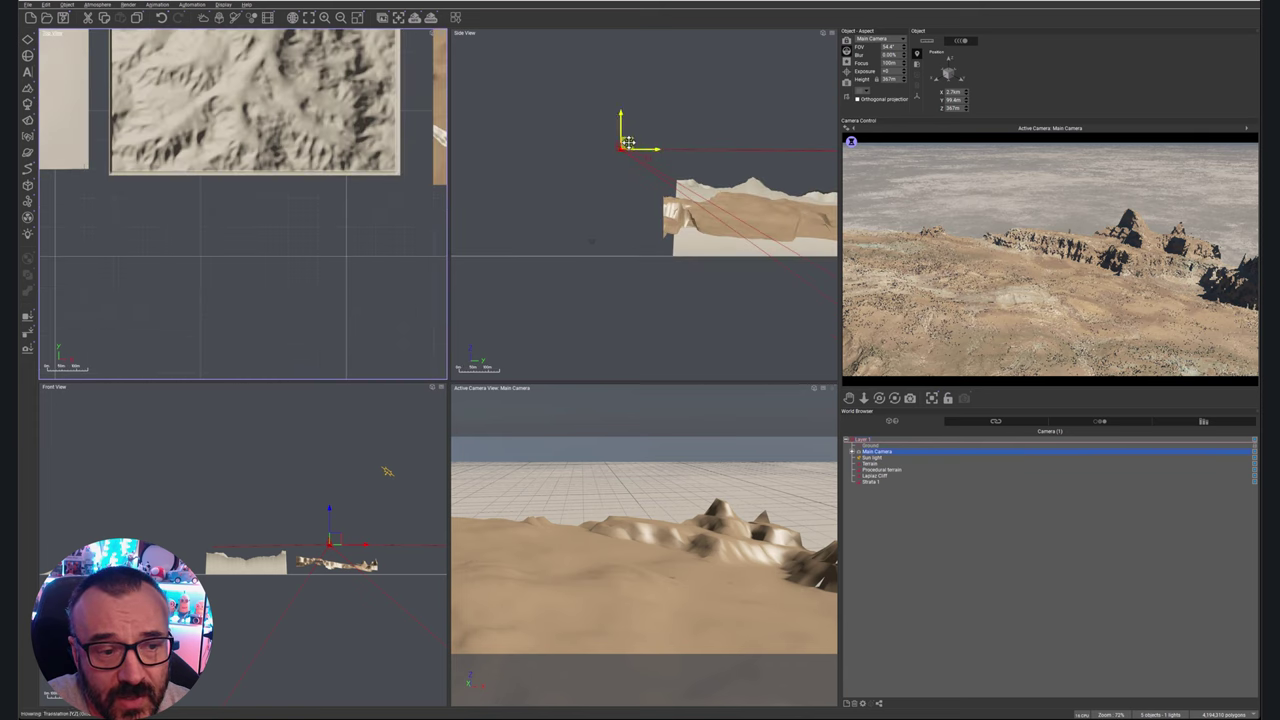
{"action": "left_click_drag", "start_coordinate": [652, 152], "coordinate": [683, 188]}
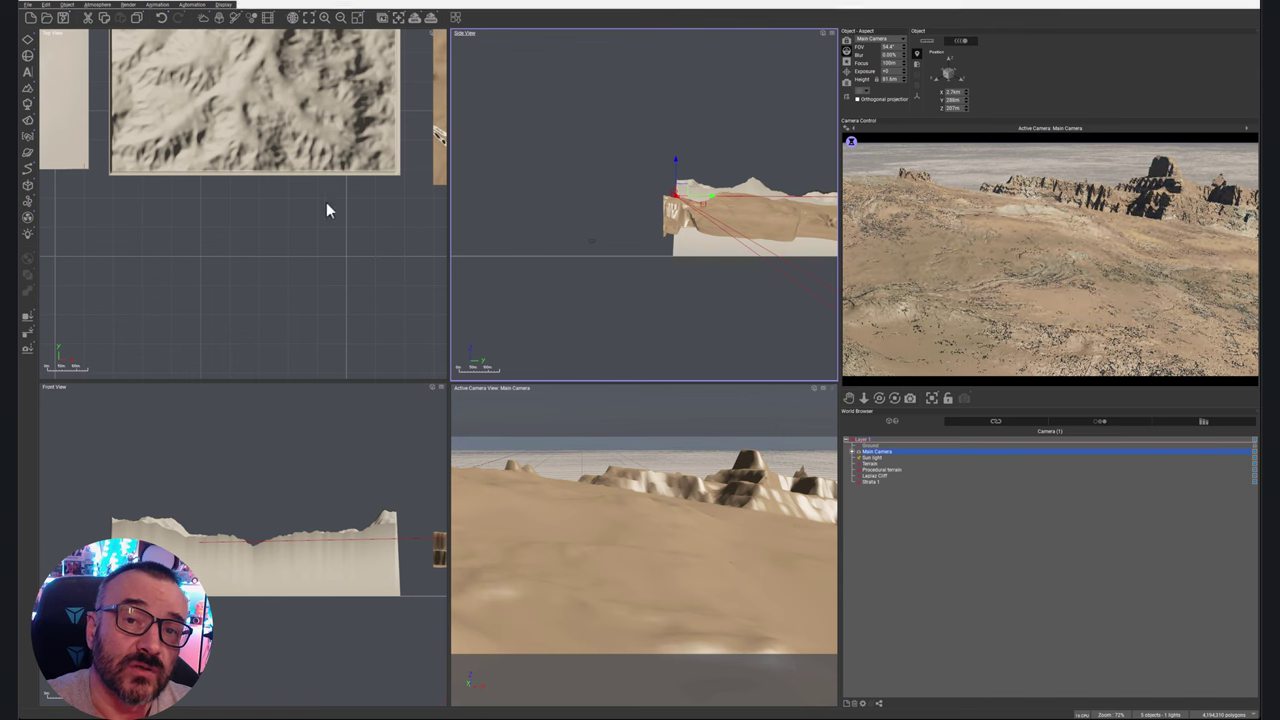
{"action": "scroll", "coordinate": [311, 274], "scroll_direction": "down", "scroll_amount": 10}
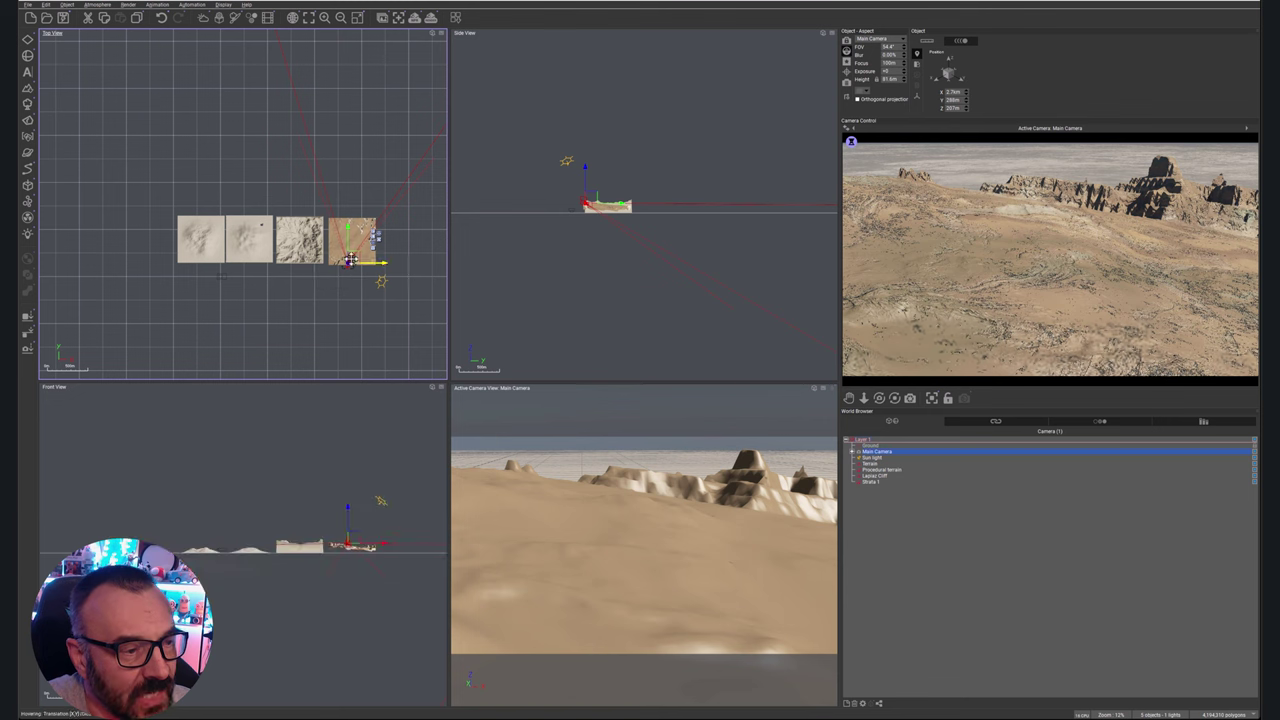
{"action": "left_click_drag", "start_coordinate": [349, 257], "coordinate": [347, 278]}
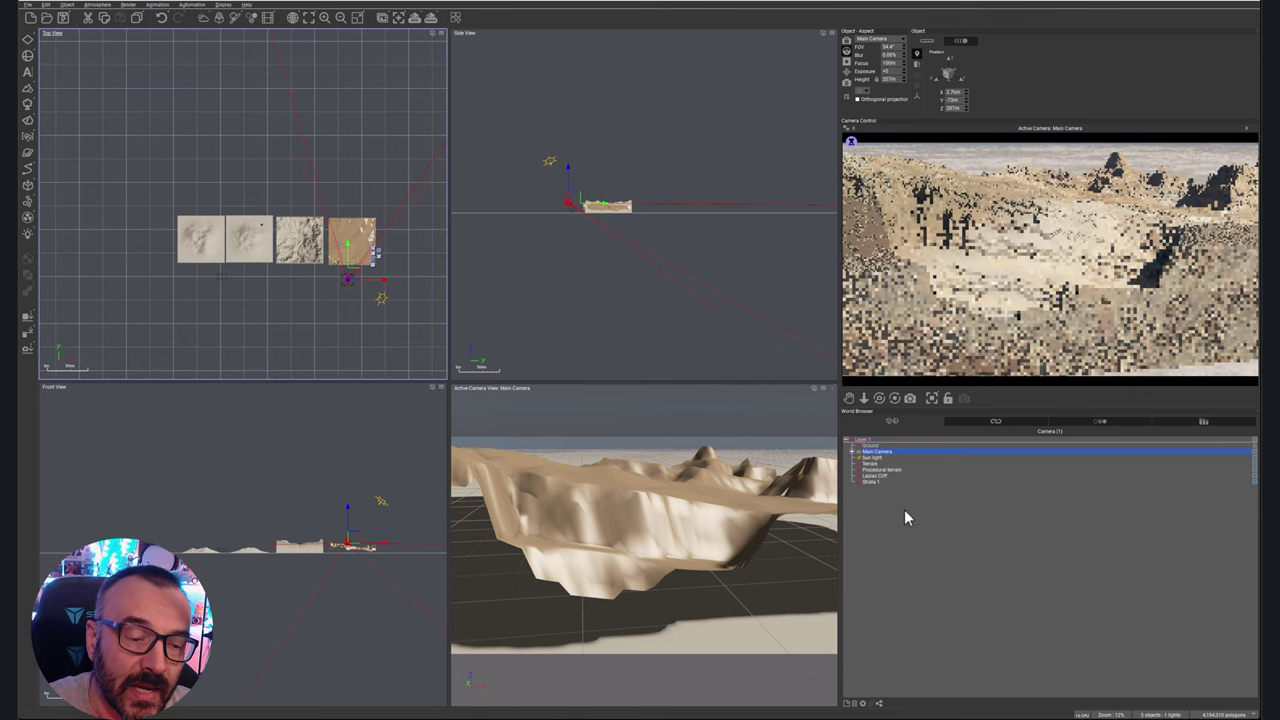
- Delete all four terrains from the scene, from the standard terrain through the strata preset
{"action": "left_click", "coordinate": [870, 464]}
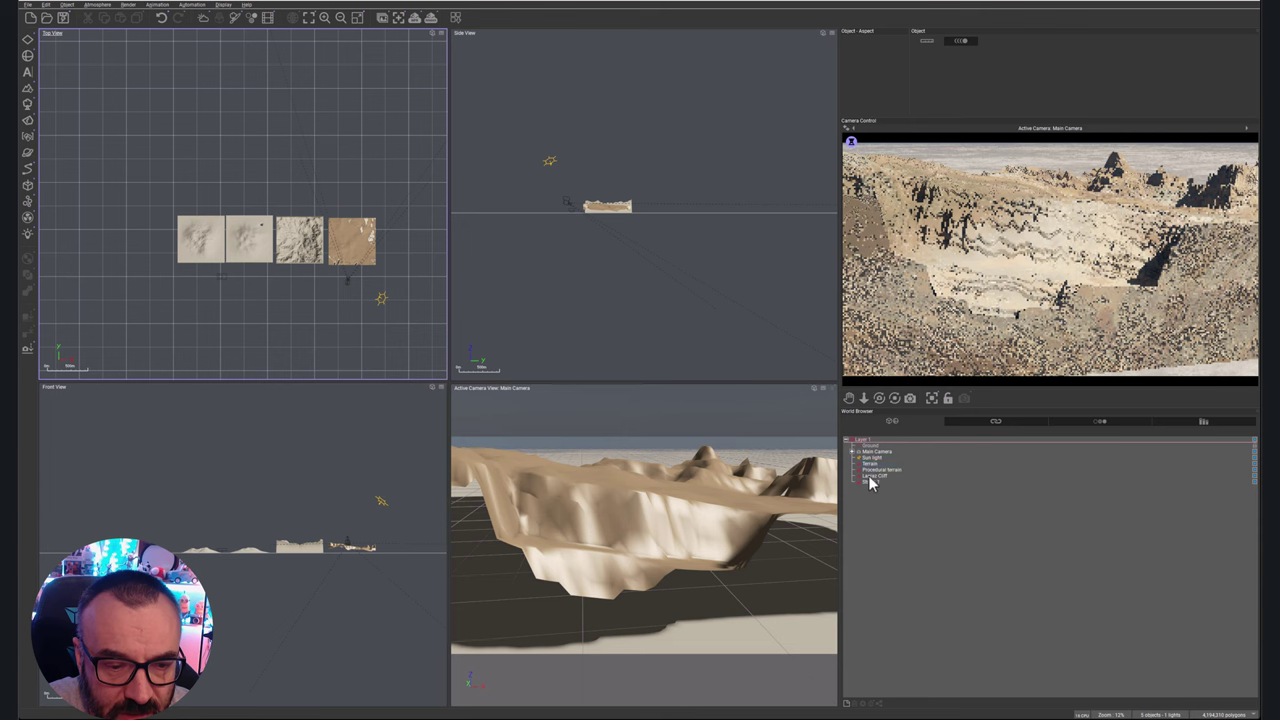
{"action": "left_click", "coordinate": [869, 484], "text": "shift"}
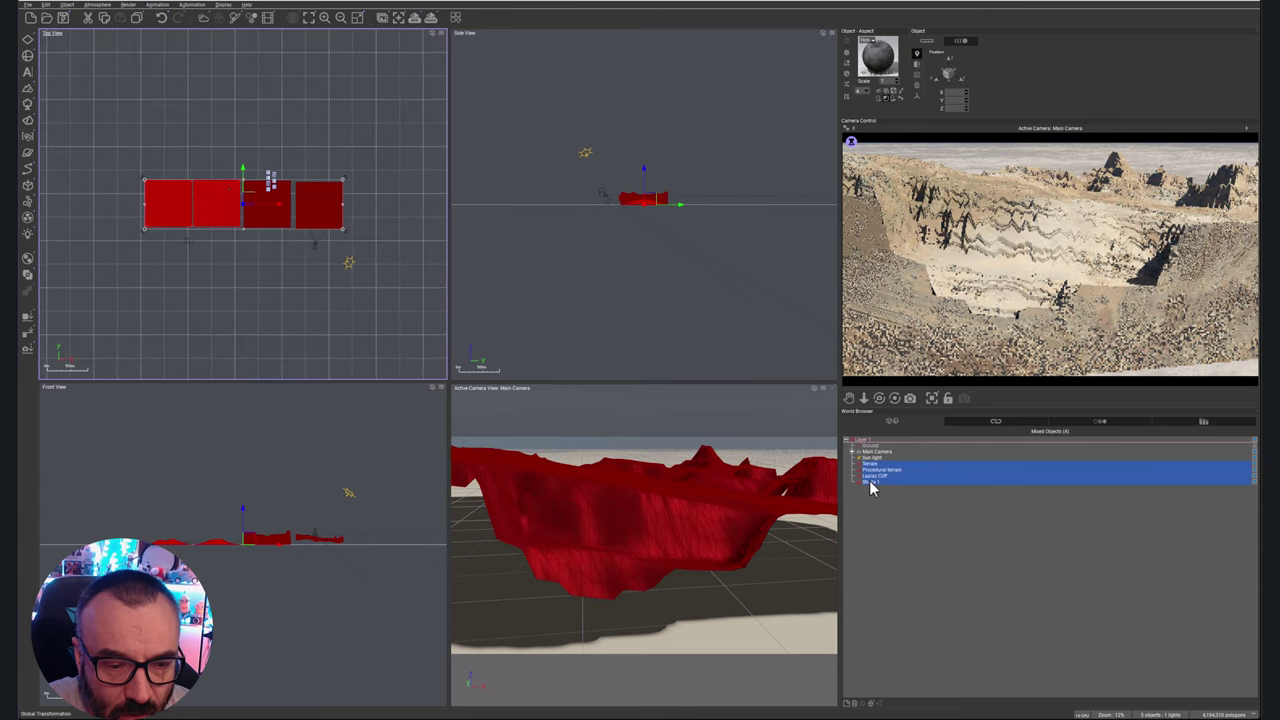
{"action": "key", "text": "Delete"}
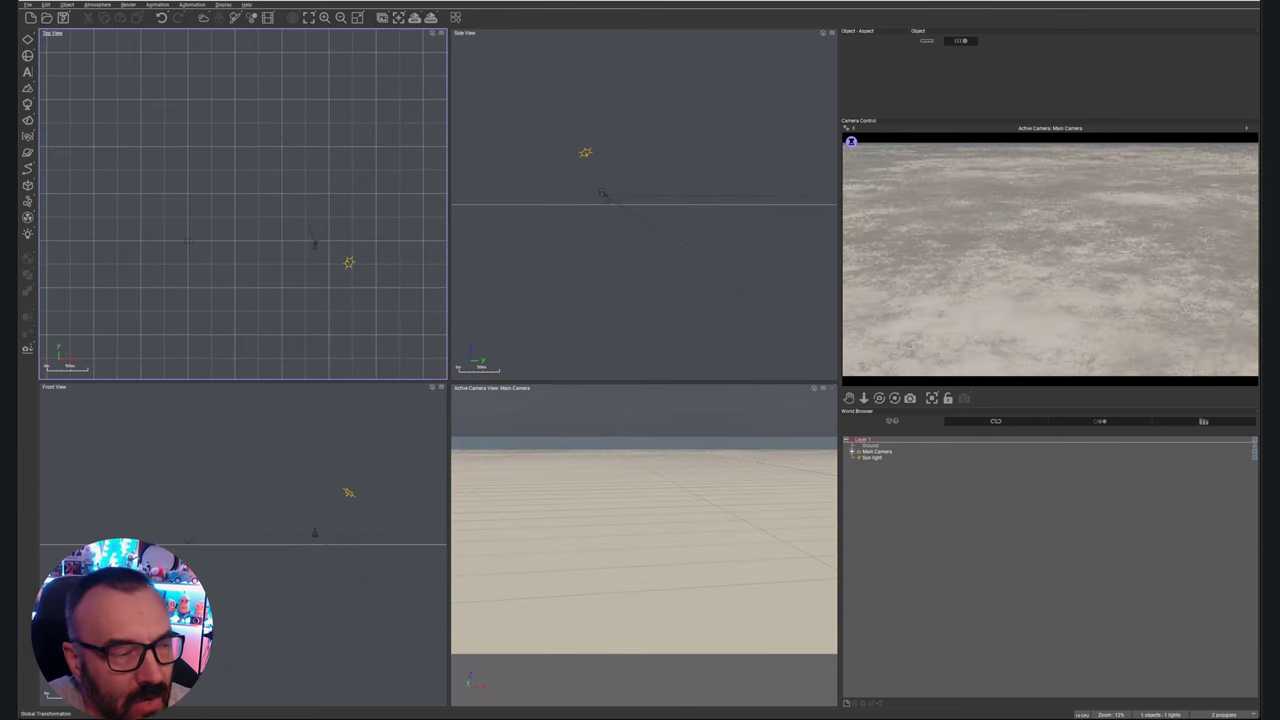
- Load the pink canyon preset from the infinite terrains, discarding the existing ground plane and adding the hidden sea level object
{"action": "left_click_drag", "start_coordinate": [28, 90], "coordinate": [67, 97]}
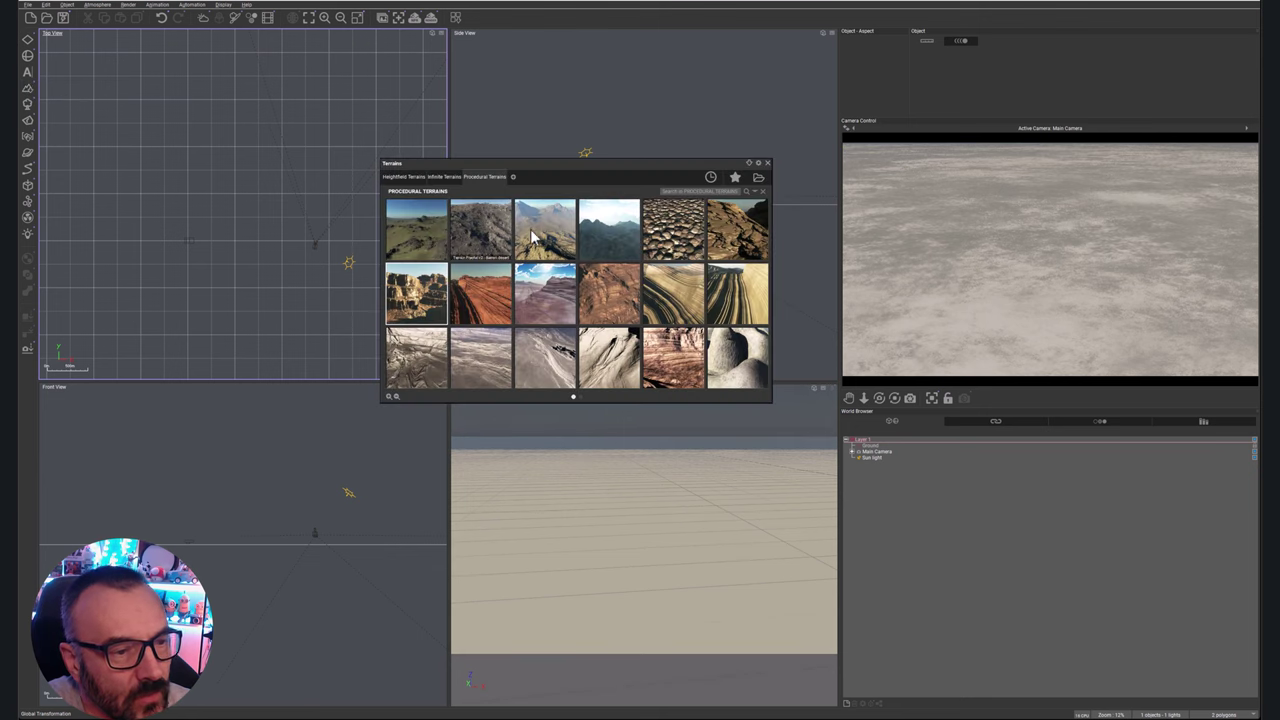
{"action": "left_click", "coordinate": [444, 176]}
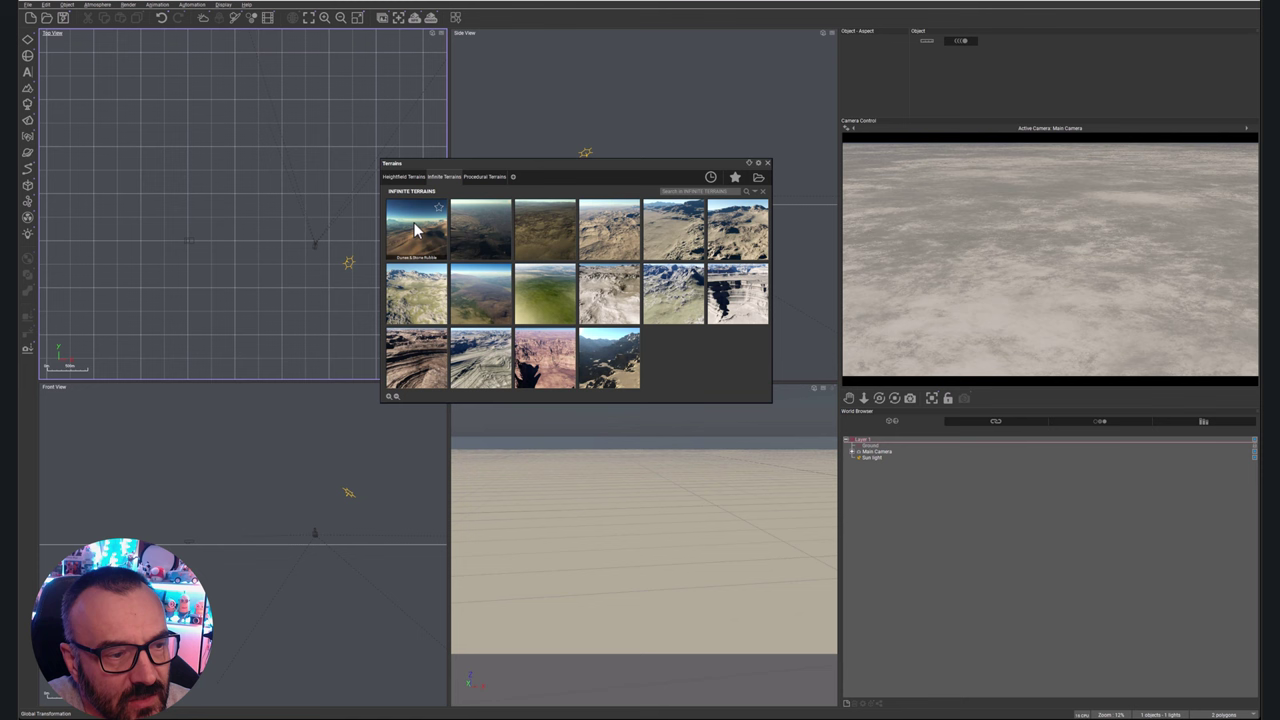
{"action": "double_click", "coordinate": [540, 362]}
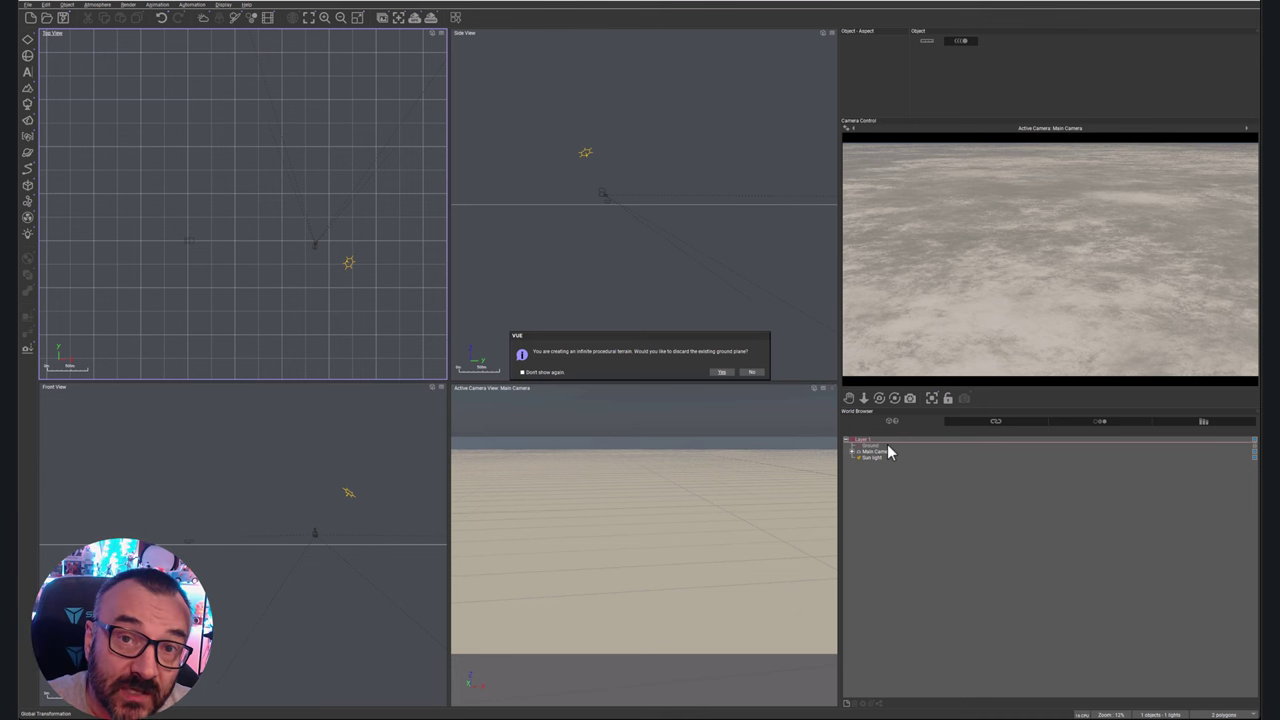
{"action": "left_click", "coordinate": [722, 372]}
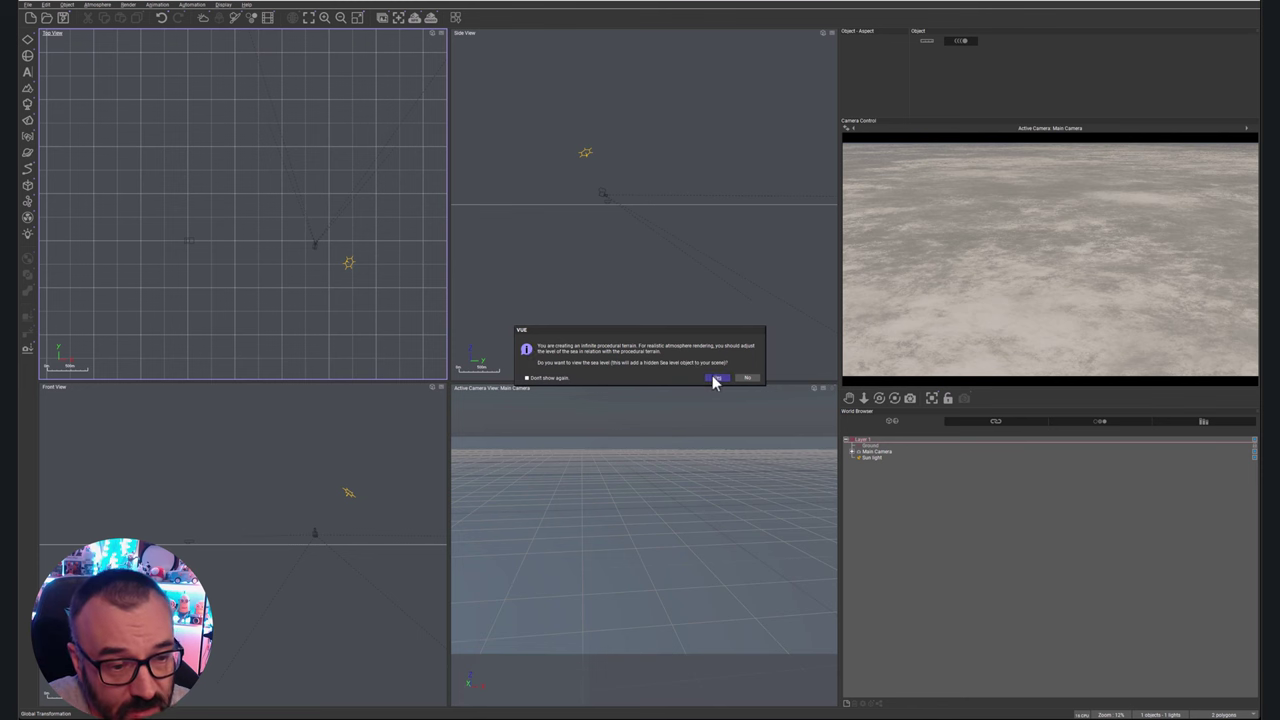
{"action": "left_click", "coordinate": [716, 378]}
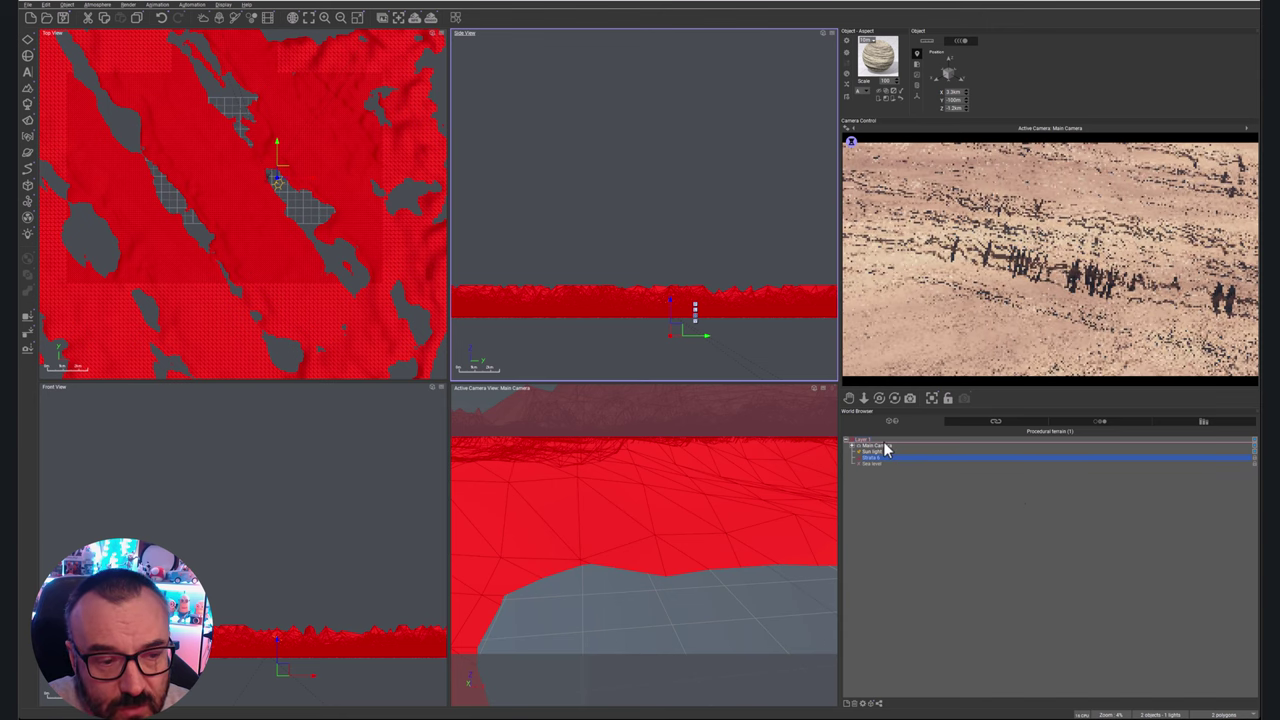
- Select all the scene objects and shift them together in the side view
{"action": "key", "text": "ctrl+a"}
{"action": "mouse_move", "coordinate": [657, 198]}
{"action": "left_mouse_down"}
{"action": "mouse_move", "coordinate": [613, 140]}
{"action": "mouse_move", "coordinate": [634, 202]}
{"action": "left_mouse_up"}
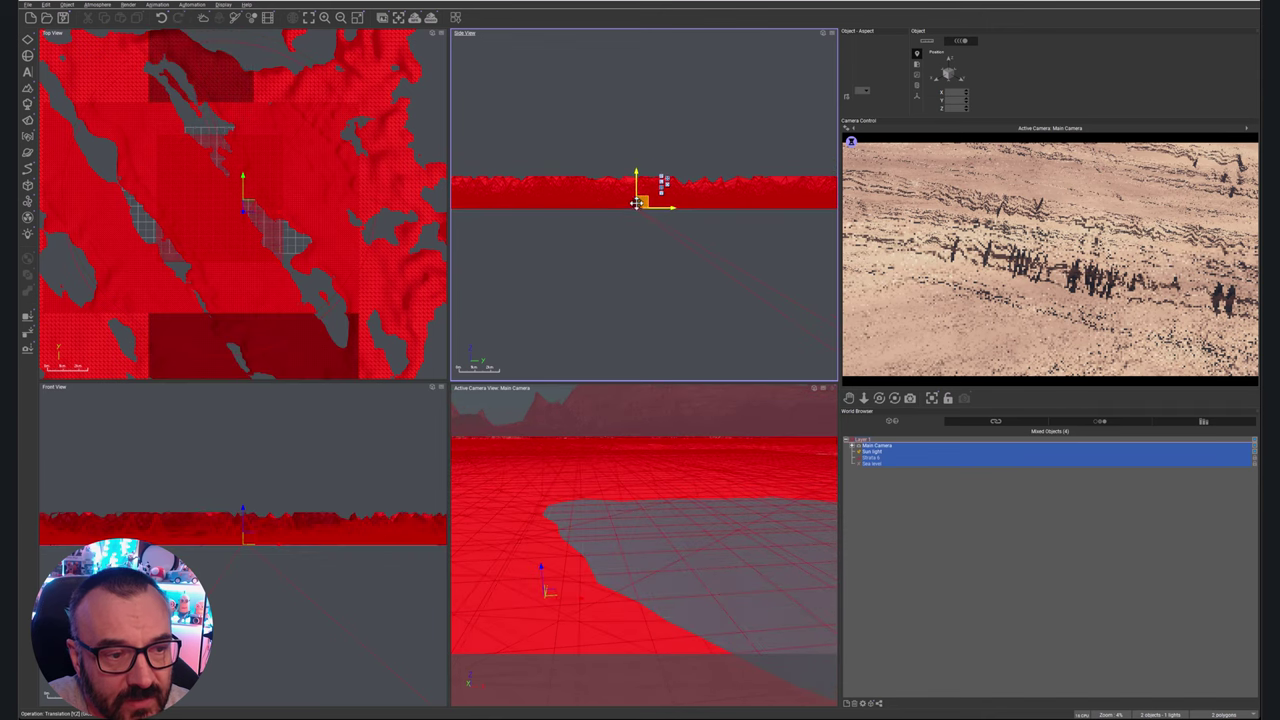
{"action": "left_click", "coordinate": [892, 500]}
- Raise the main camera above the infinite terrain to an altitude of about 1.7 km and tilt it up toward the horizon
{"action": "left_click", "coordinate": [878, 447]}
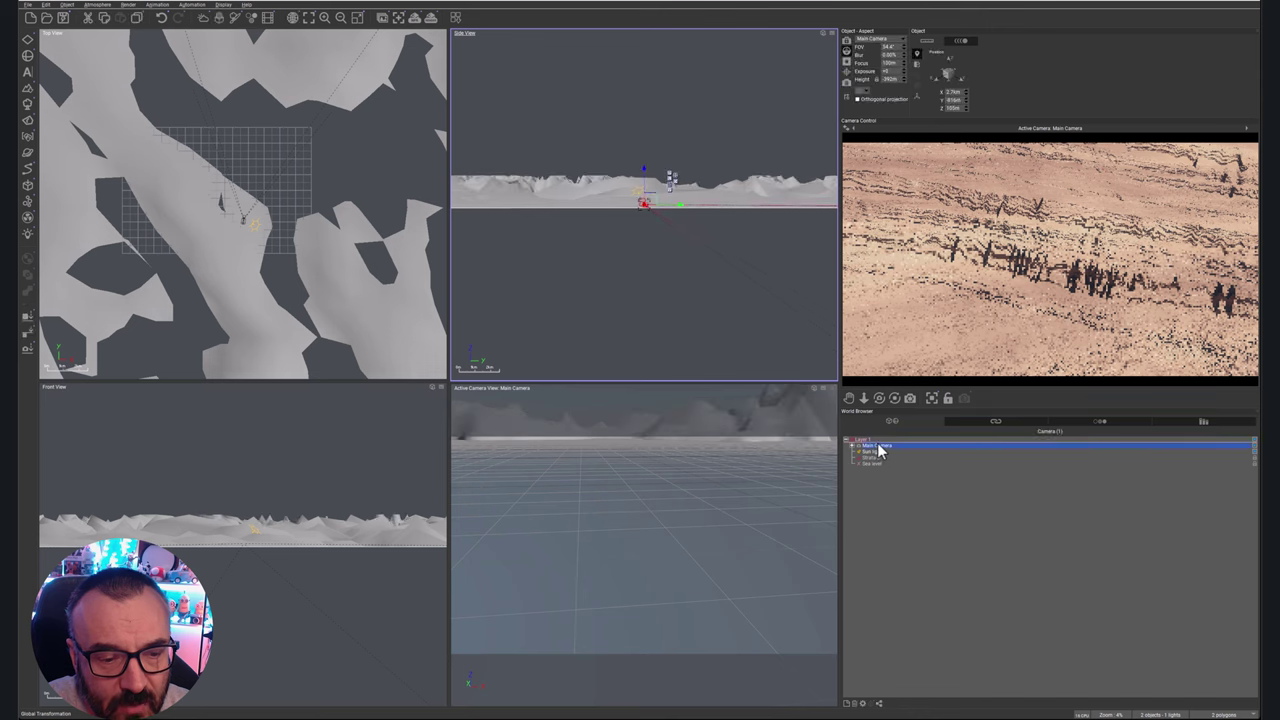
{"action": "left_click_drag", "start_coordinate": [645, 197], "coordinate": [618, 177]}
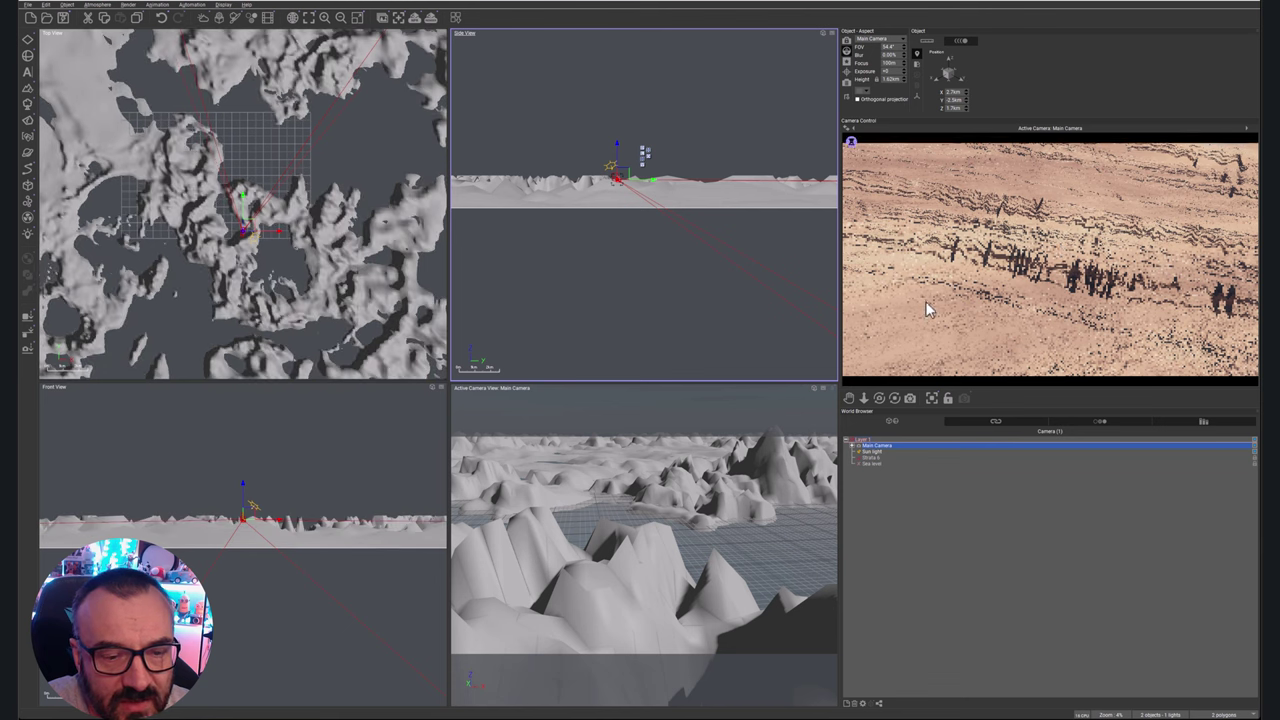
{"action": "left_click_drag", "start_coordinate": [880, 399], "coordinate": [880, 384]}
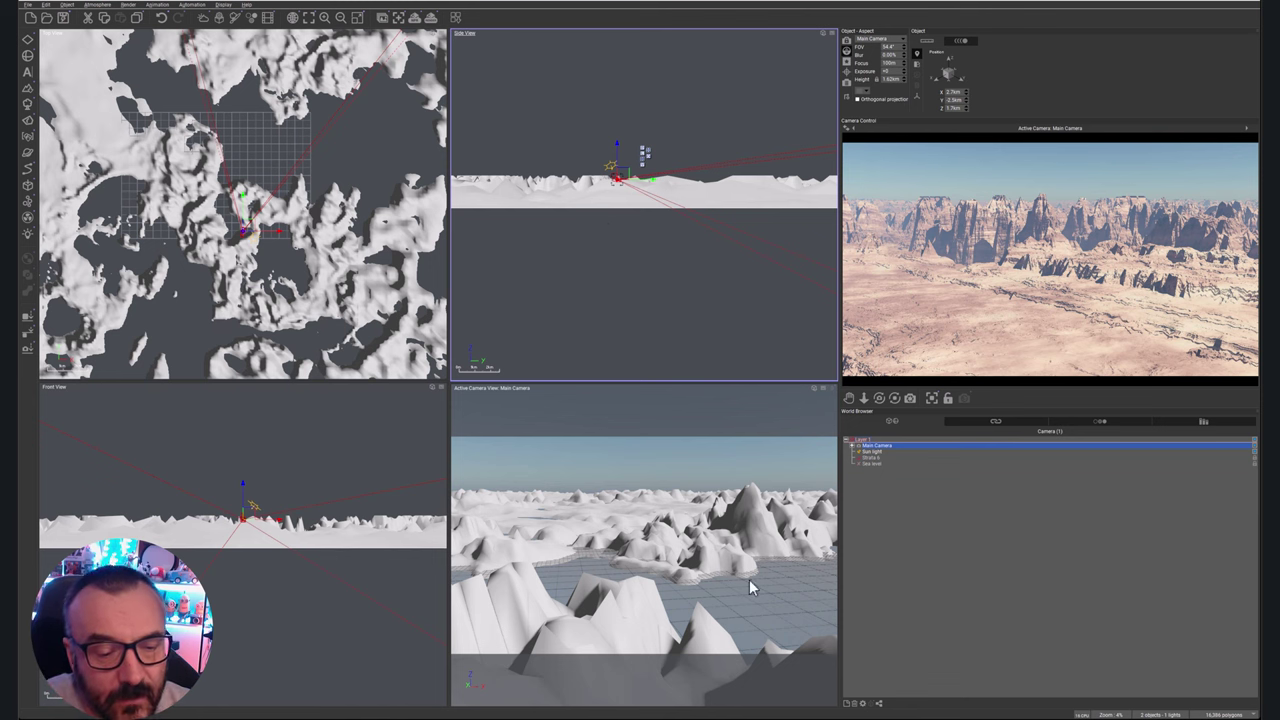
{"action": "left_click", "coordinate": [918, 555]}
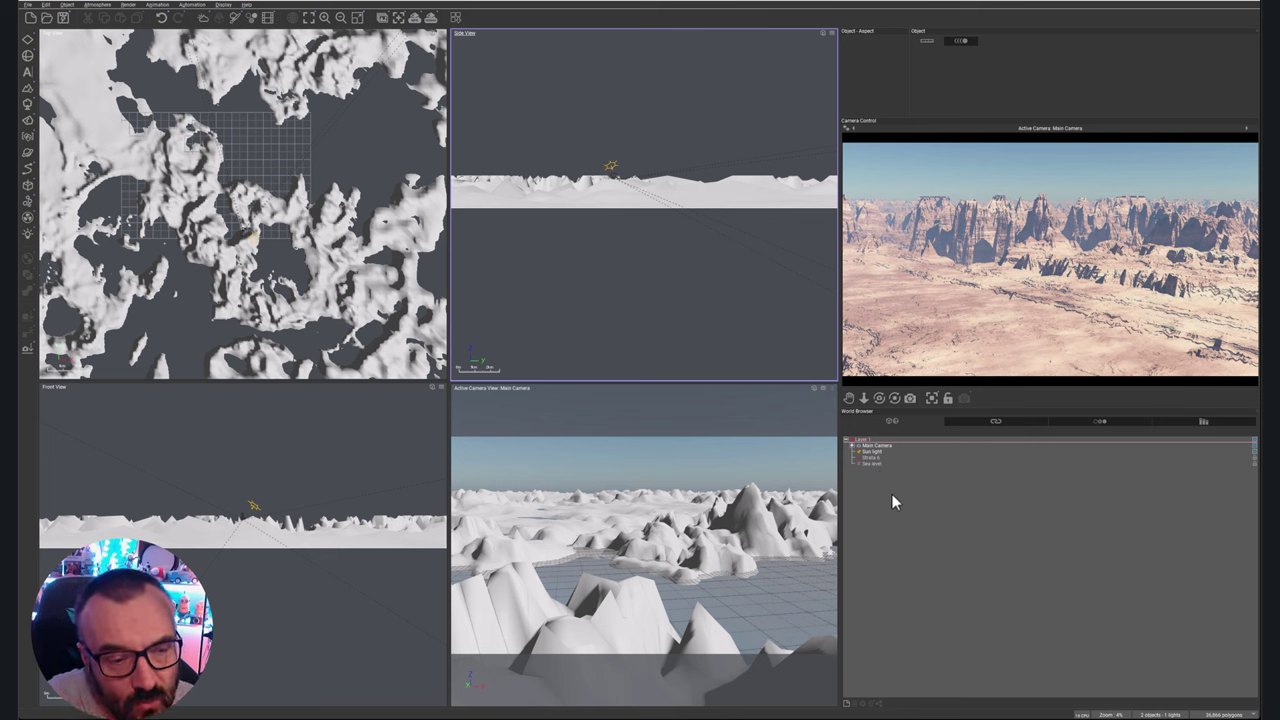
- Start a new scene from a template without saving the current one
{"action": "left_click", "coordinate": [29, 4]}
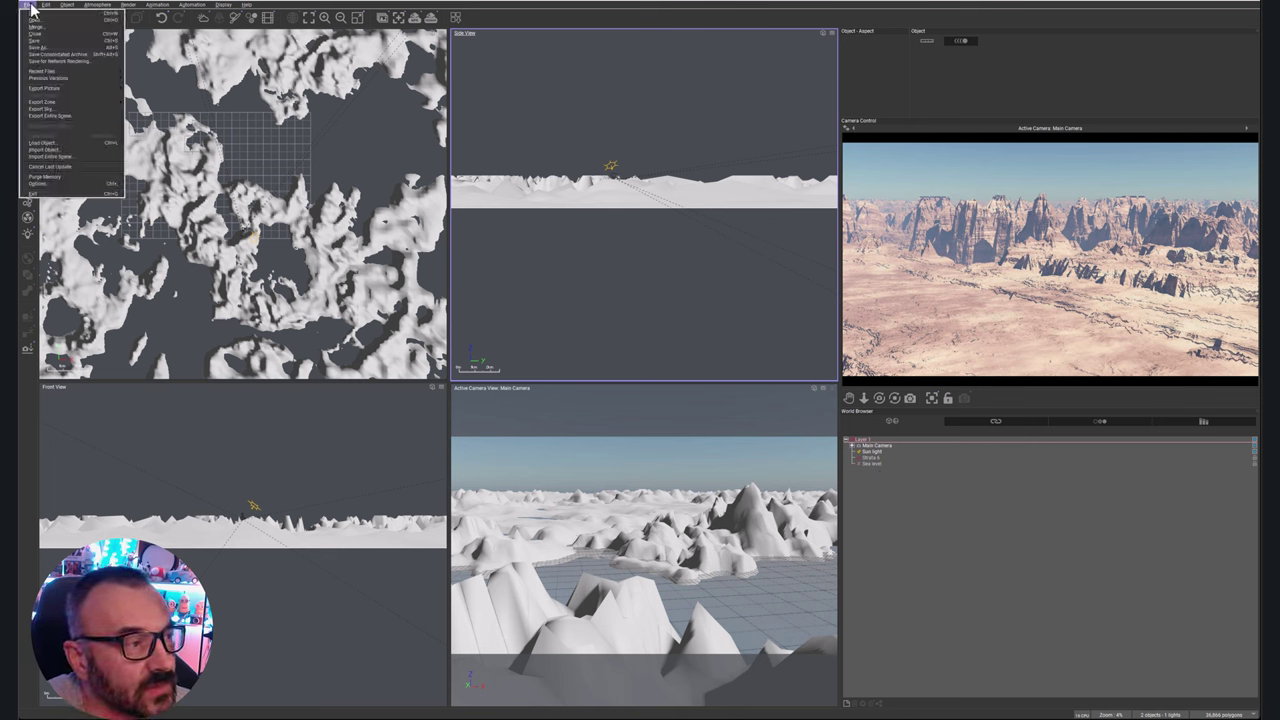
{"action": "key", "text": "Escape"}
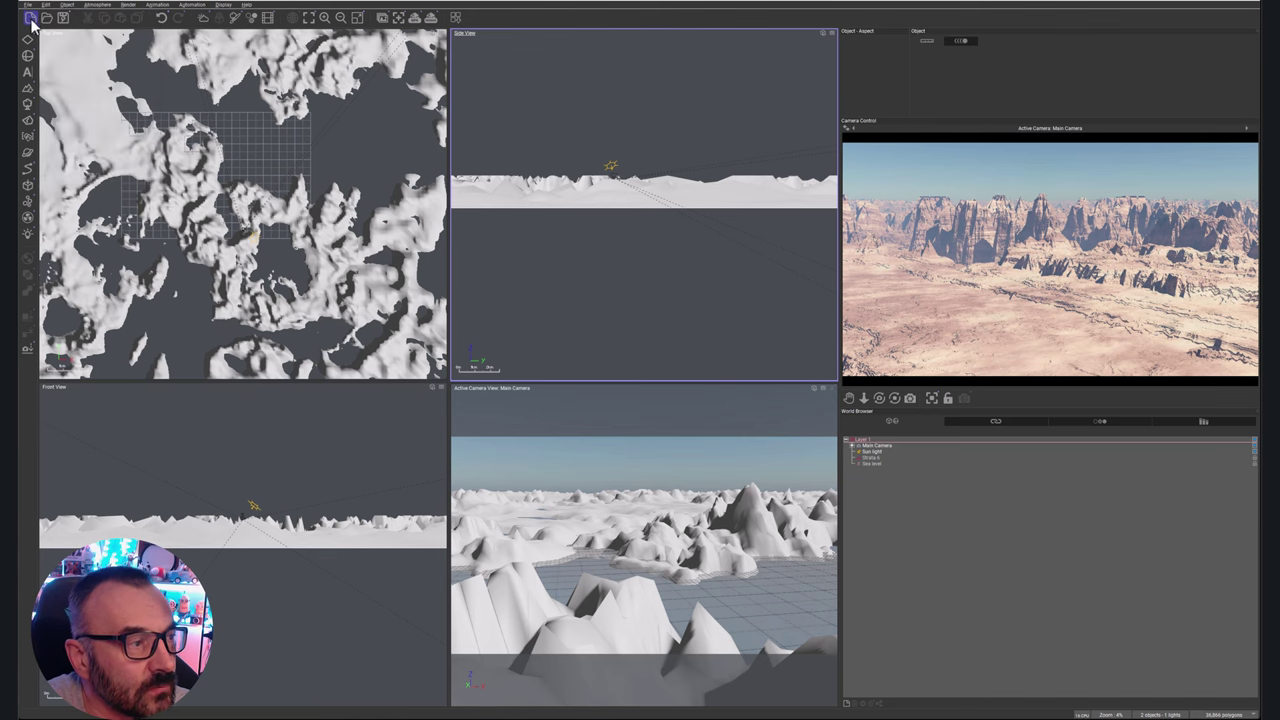
{"action": "left_click", "coordinate": [30, 18]}
{"action": "double_click", "coordinate": [338, 176]}
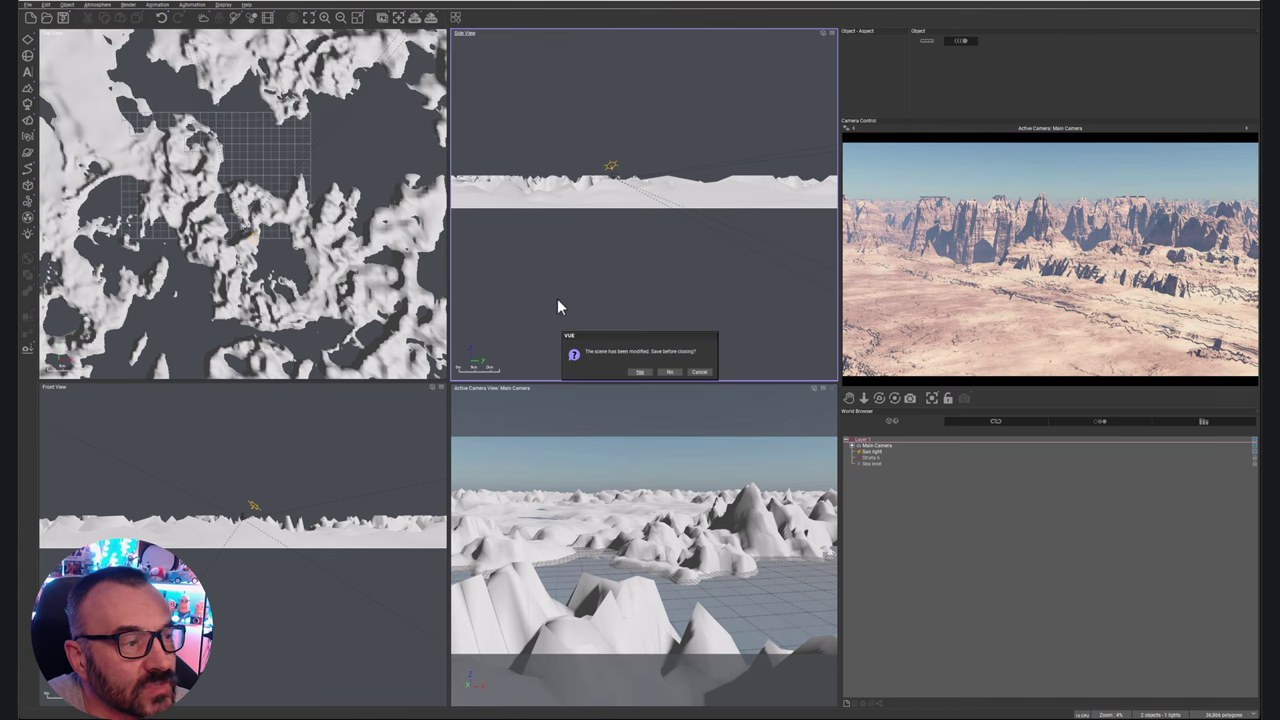
{"action": "left_click", "coordinate": [669, 372]}
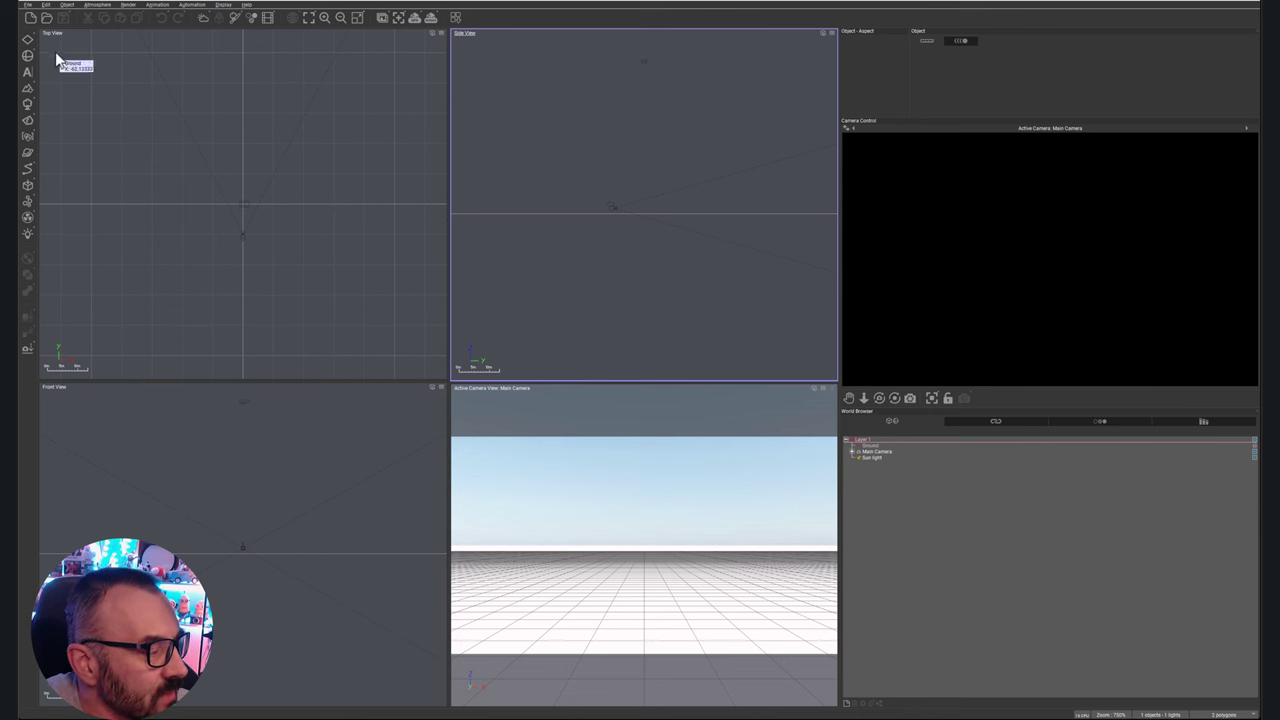
- Import a real-world area about 41 km wide, centred near N54.77 W121.37, as a procedural terrain
{"action": "right_click", "coordinate": [28, 90]}
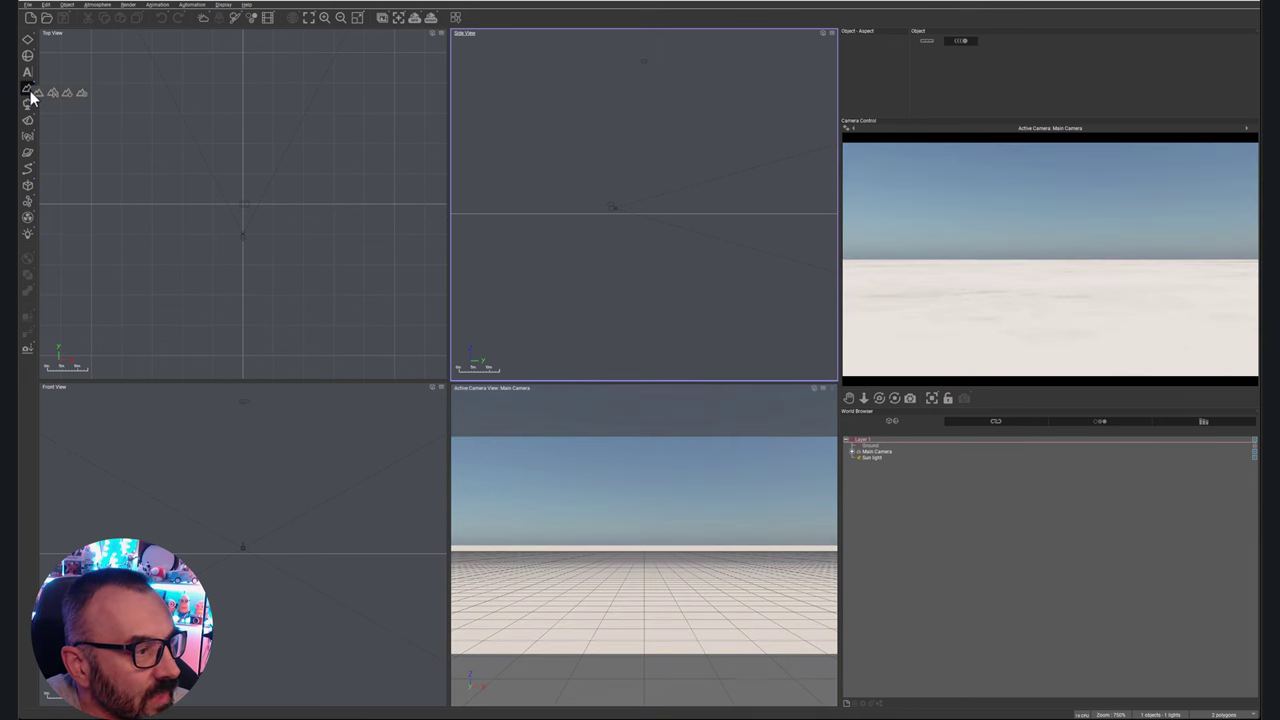
{"action": "left_click", "coordinate": [83, 92]}
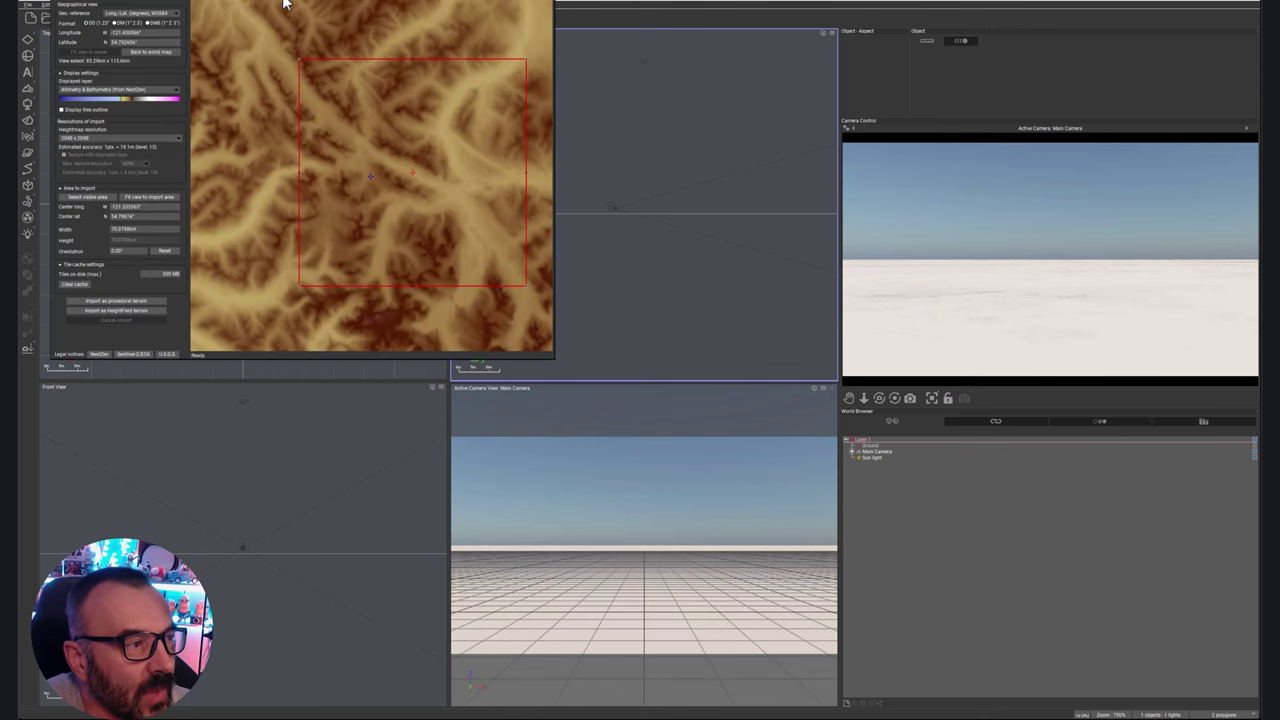
{"action": "left_click_drag", "start_coordinate": [306, 2], "coordinate": [552, 182]}
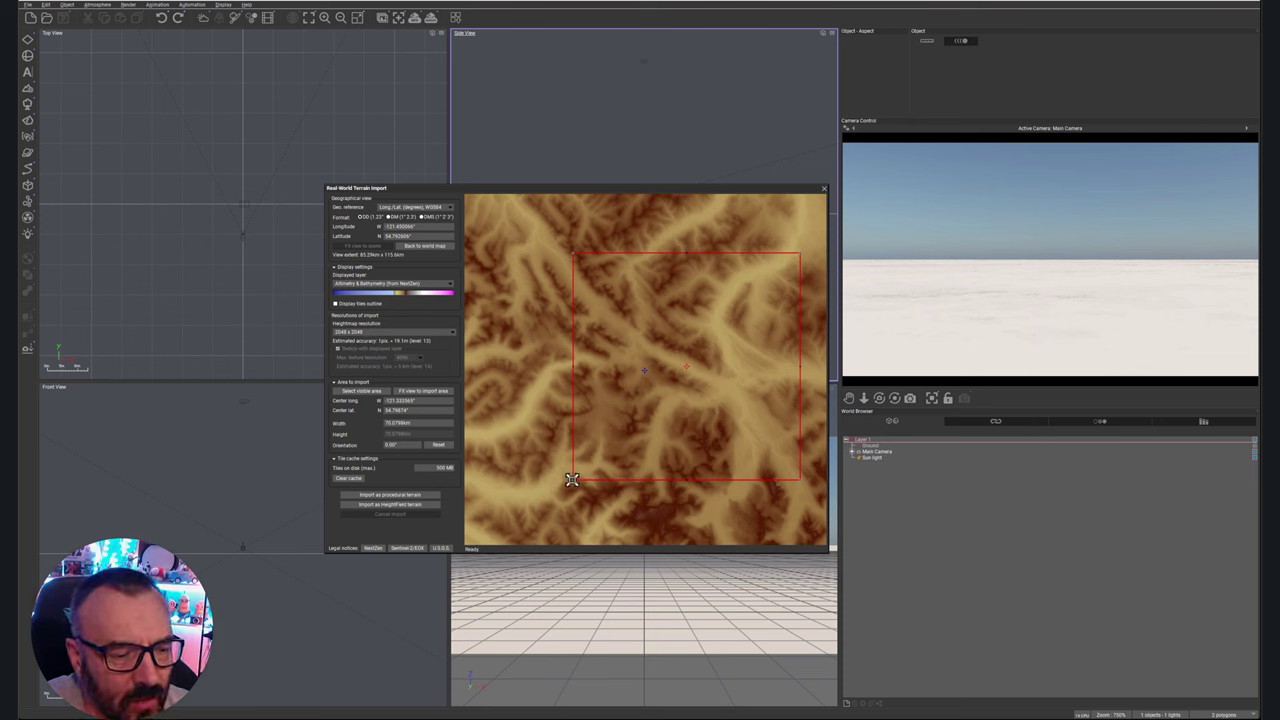
{"action": "left_click_drag", "start_coordinate": [571, 479], "coordinate": [677, 376]}
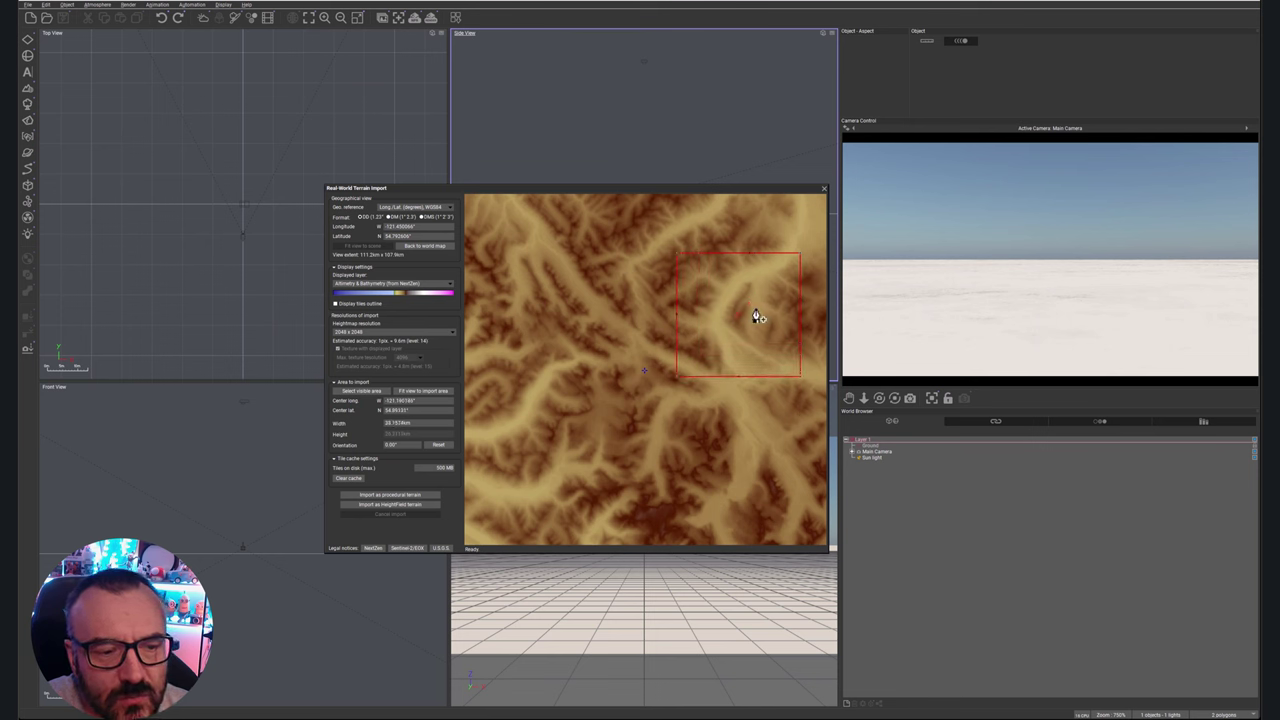
{"action": "left_click_drag", "start_coordinate": [757, 316], "coordinate": [609, 408]}
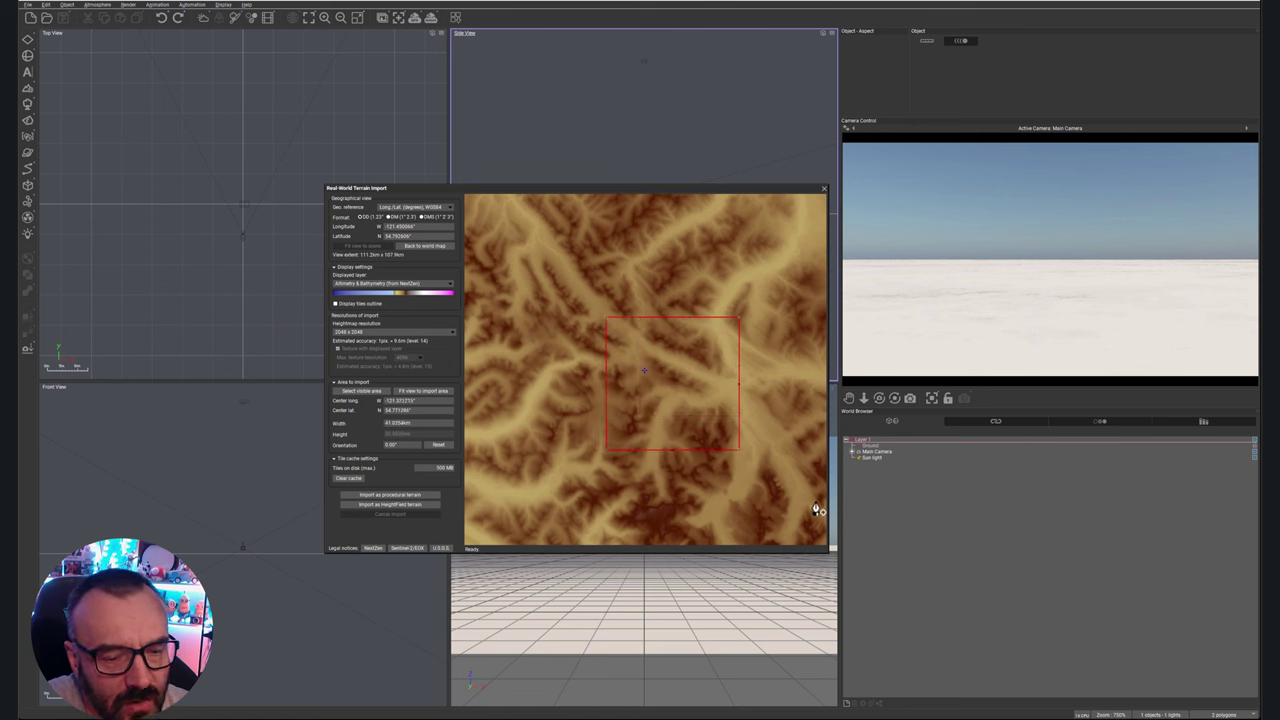
{"action": "left_click", "coordinate": [398, 496]}
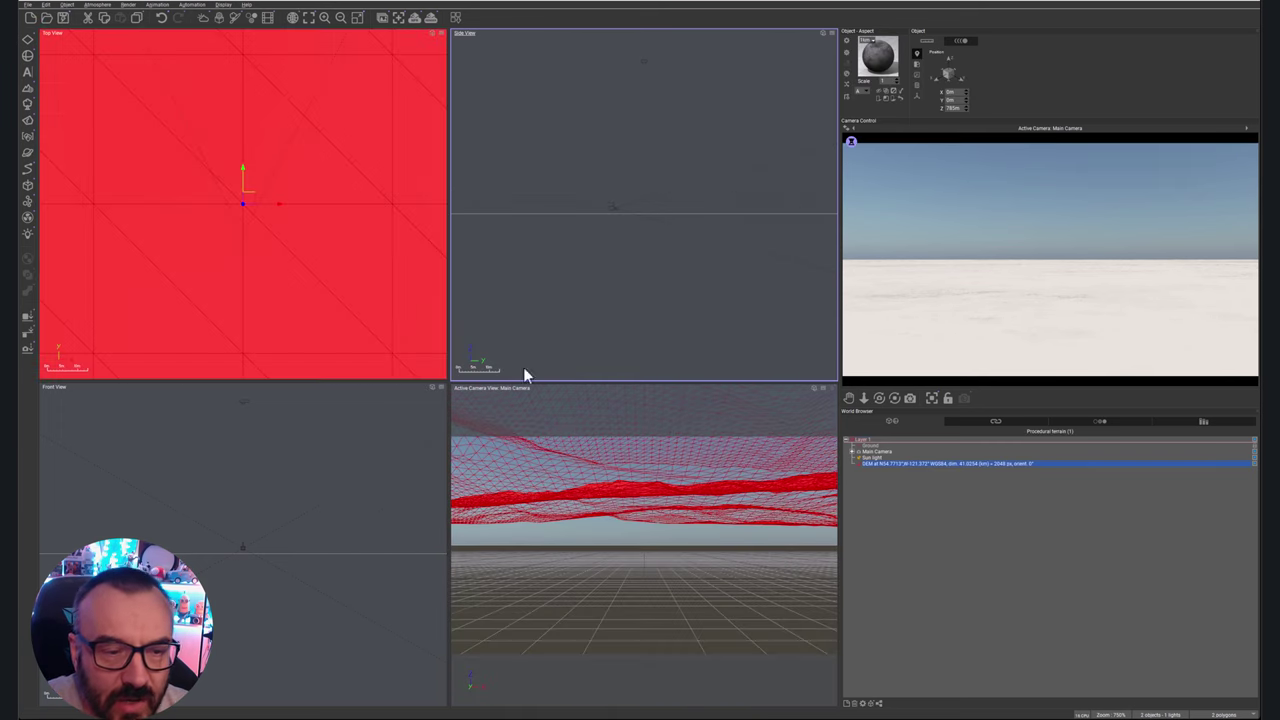
- Move the main camera above the imported terrain, about 1.3 km over the surface, and pull it back to frame the hills
{"action": "left_click", "coordinate": [877, 451]}
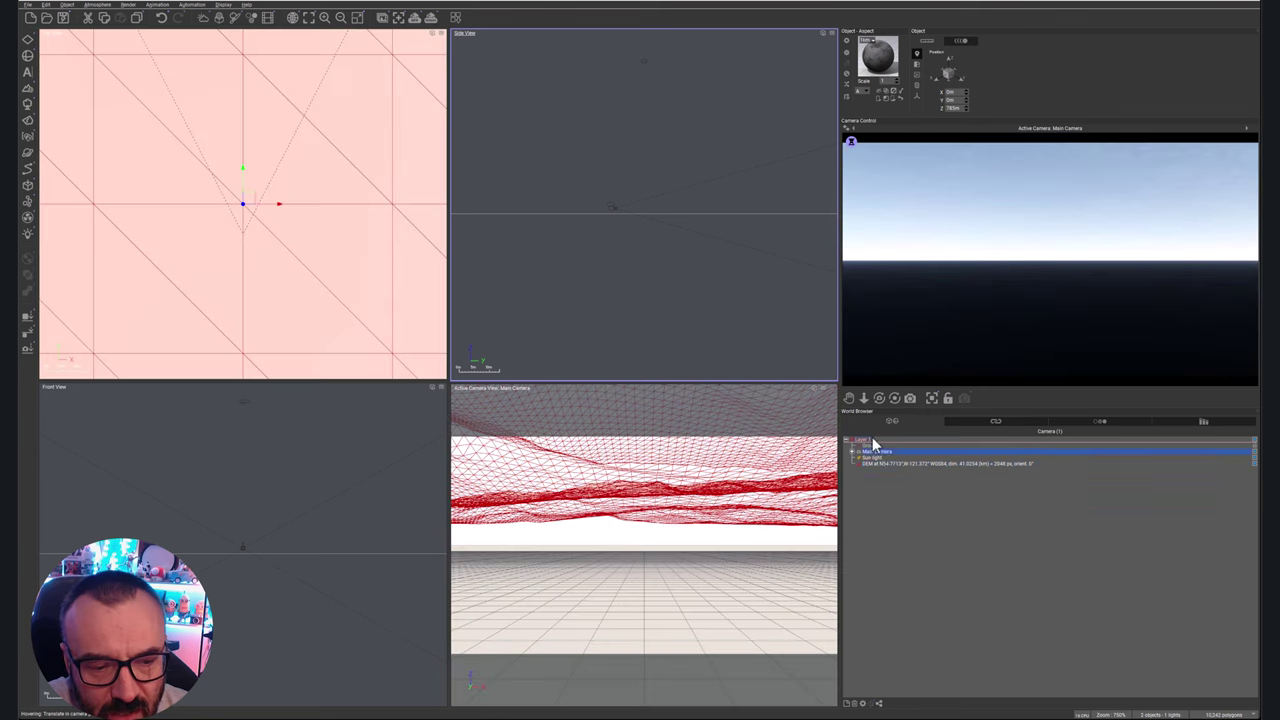
{"action": "scroll", "coordinate": [676, 328], "scroll_direction": "down", "scroll_amount": 2}
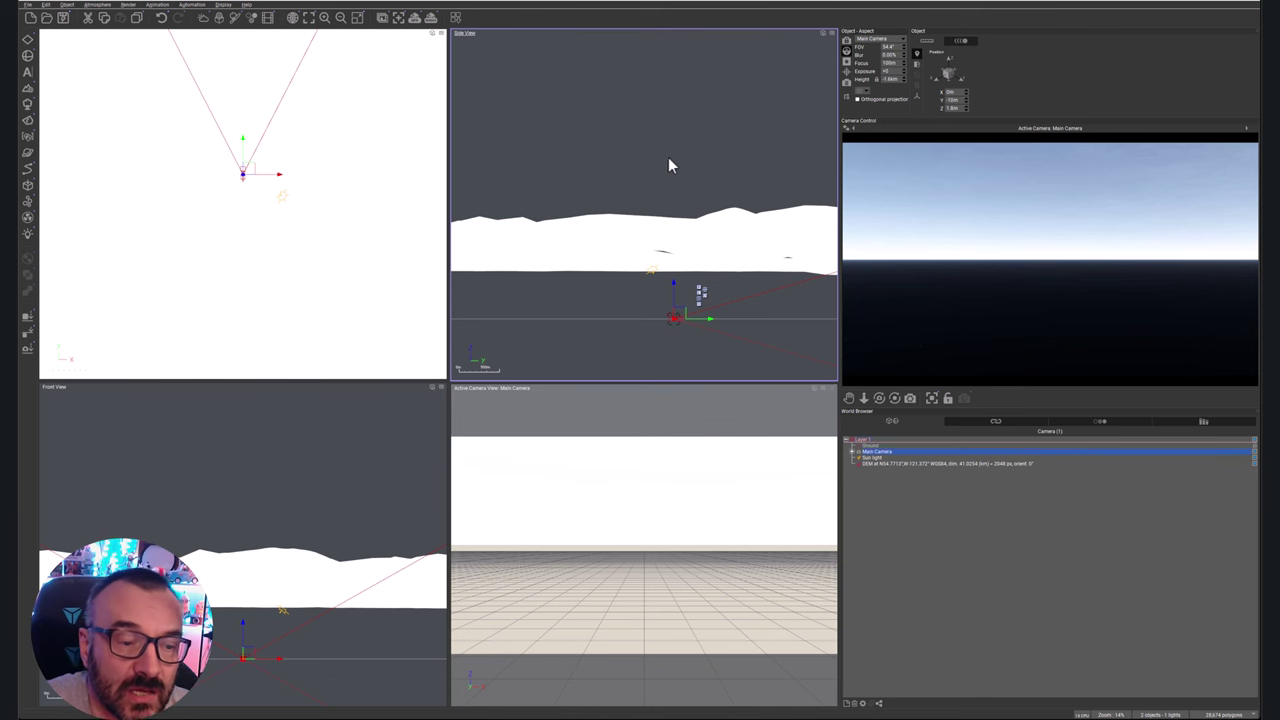
{"action": "left_click_drag", "start_coordinate": [670, 322], "coordinate": [667, 211]}
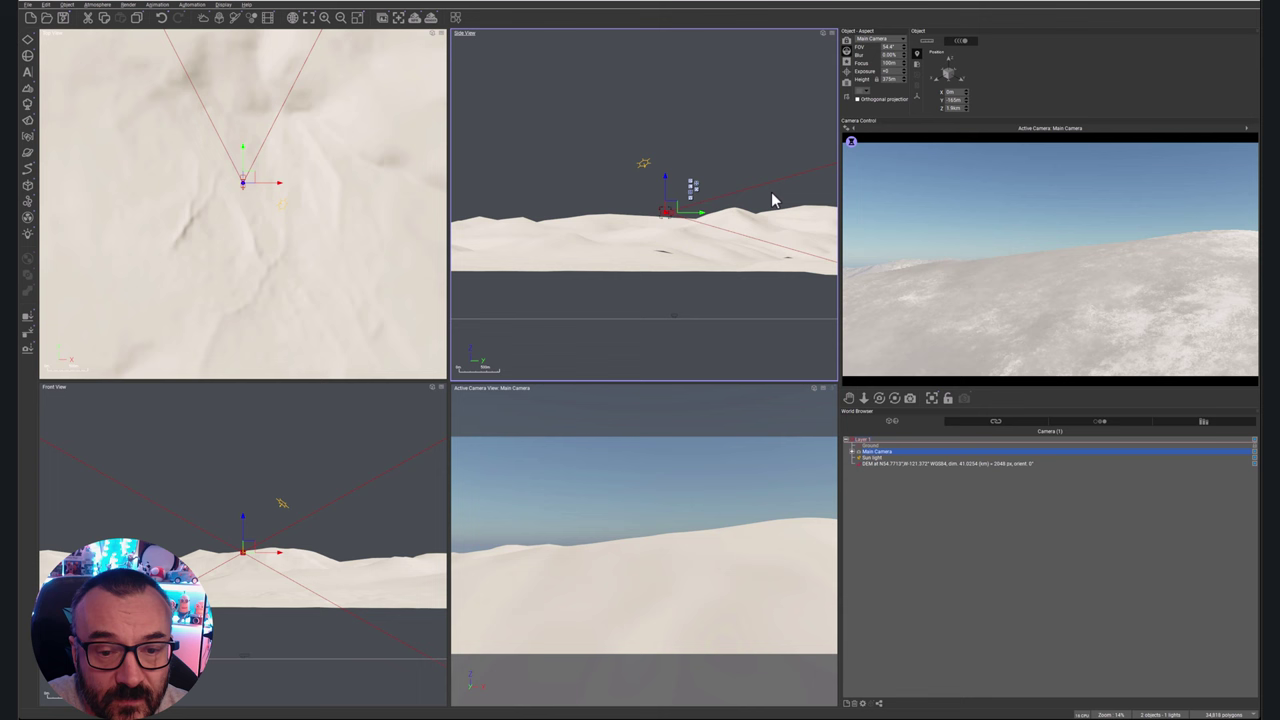
{"action": "mouse_move", "coordinate": [894, 398]}
{"action": "left_mouse_down"}
{"action": "mouse_move", "coordinate": [912, 410]}
{"action": "mouse_move", "coordinate": [889, 402]}
{"action": "left_mouse_up"}
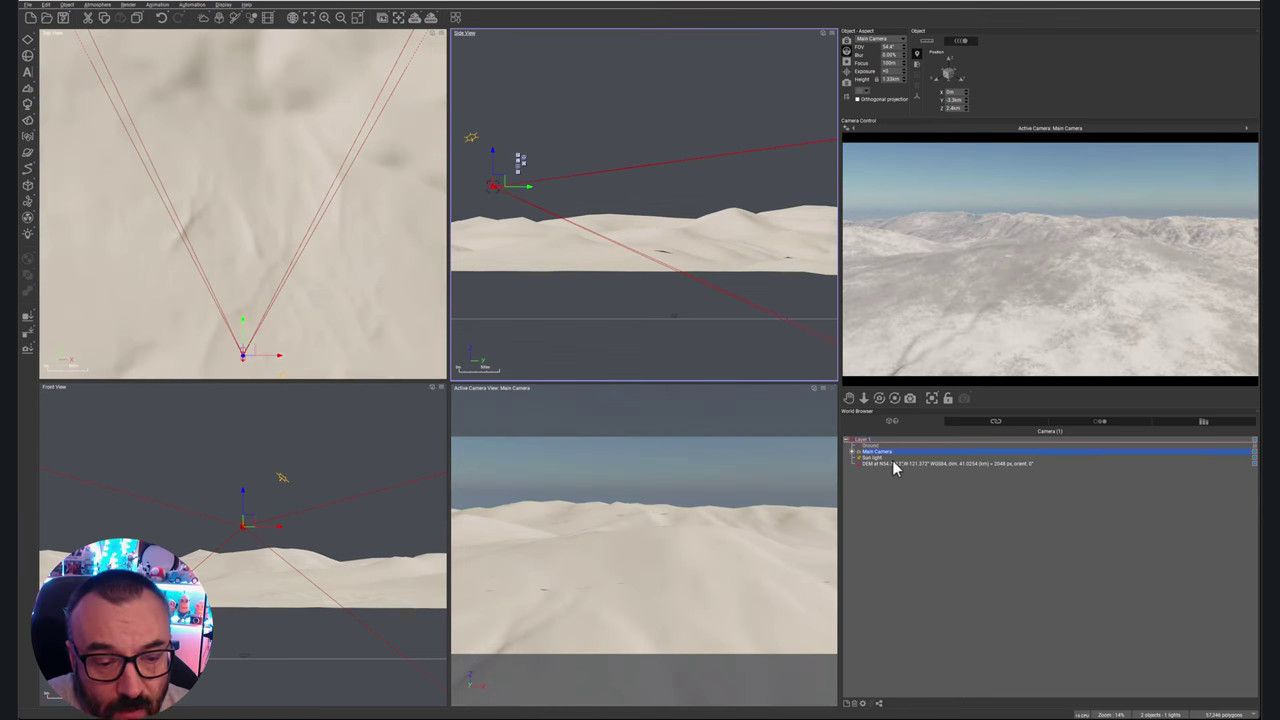
- Open the imported real-world terrain in the Terrain Editor
{"action": "left_click", "coordinate": [954, 464]}
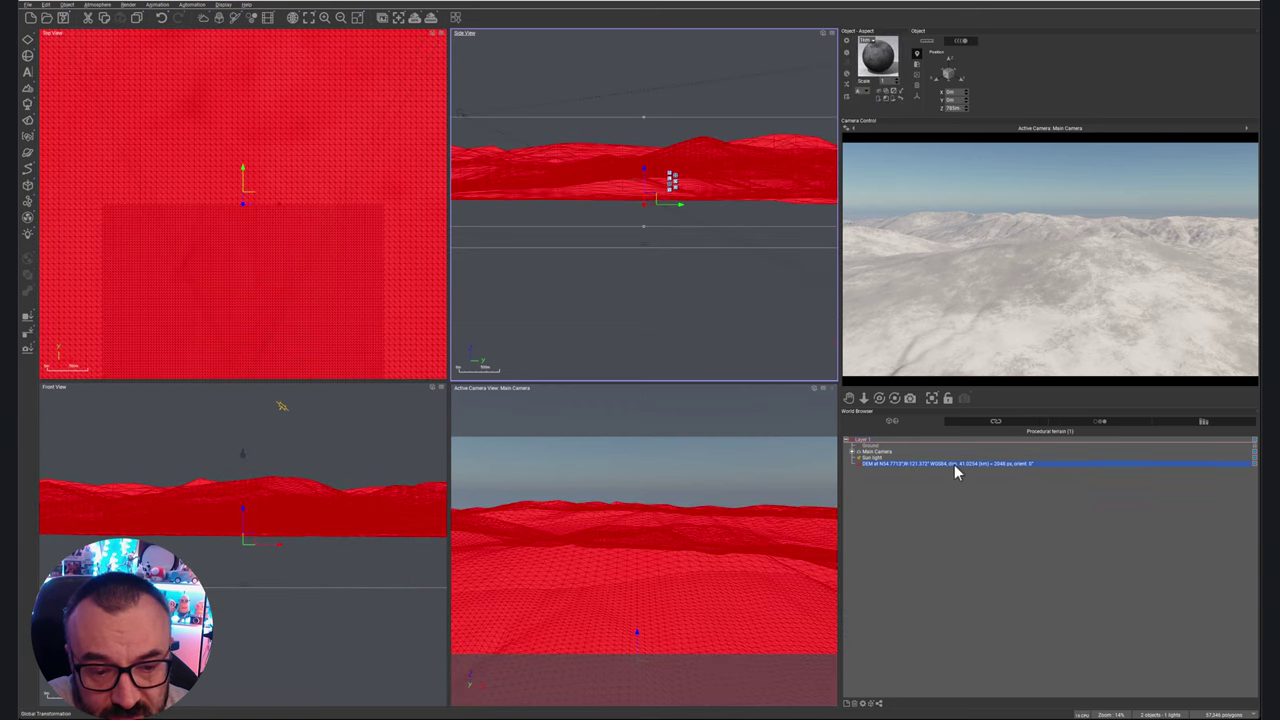
{"action": "double_click", "coordinate": [298, 243]}
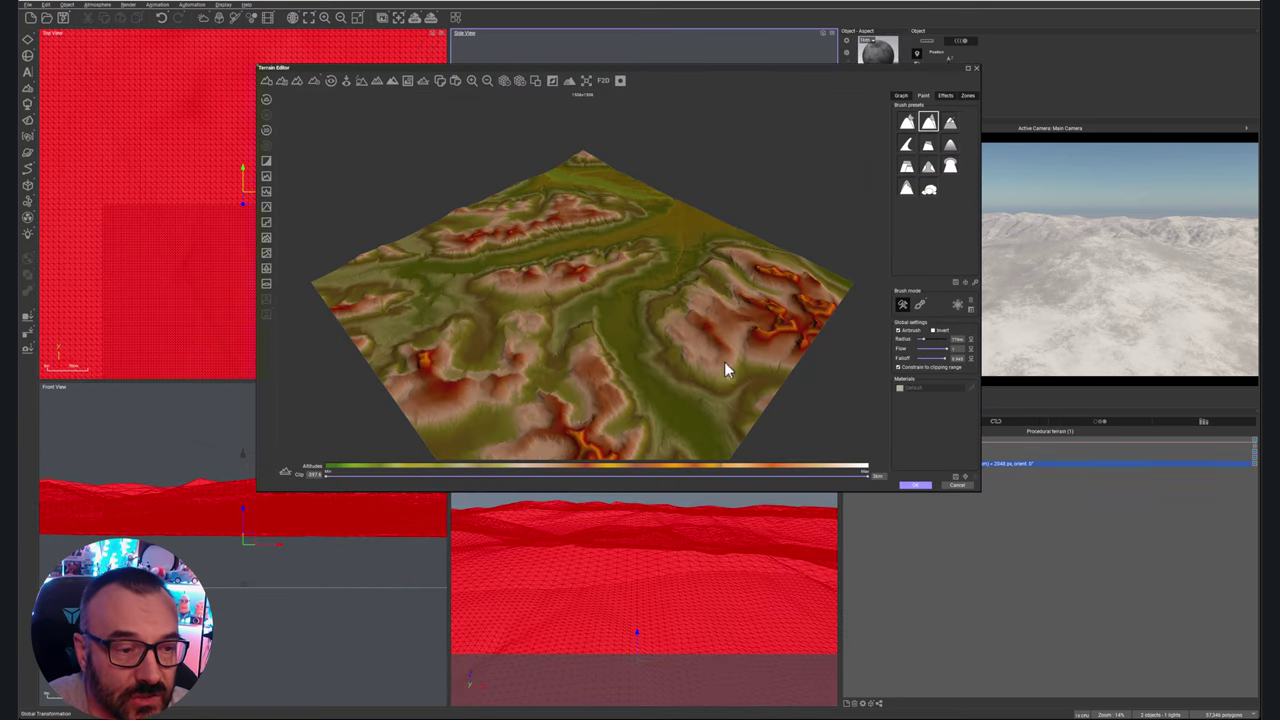
- Examine the relief of the imported real-world terrain in the Terrain Editor from several angles and distances
{"action": "mouse_move", "coordinate": [776, 339]}
{"action": "right_mouse_down"}
{"action": "mouse_move", "coordinate": [771, 374]}
{"action": "mouse_move", "coordinate": [771, 294]}
{"action": "mouse_move", "coordinate": [789, 266]}
{"action": "mouse_move", "coordinate": [807, 267]}
{"action": "mouse_move", "coordinate": [760, 305]}
{"action": "mouse_move", "coordinate": [691, 297]}
{"action": "mouse_move", "coordinate": [701, 266]}
{"action": "mouse_move", "coordinate": [698, 307]}
{"action": "mouse_move", "coordinate": [731, 309]}
{"action": "mouse_move", "coordinate": [686, 291]}
{"action": "mouse_move", "coordinate": [697, 291]}
{"action": "right_mouse_up"}
{"action": "scroll", "coordinate": [762, 289], "scroll_direction": "down", "scroll_amount": 5}
{"action": "scroll", "coordinate": [762, 289], "scroll_direction": "up", "scroll_amount": 5}
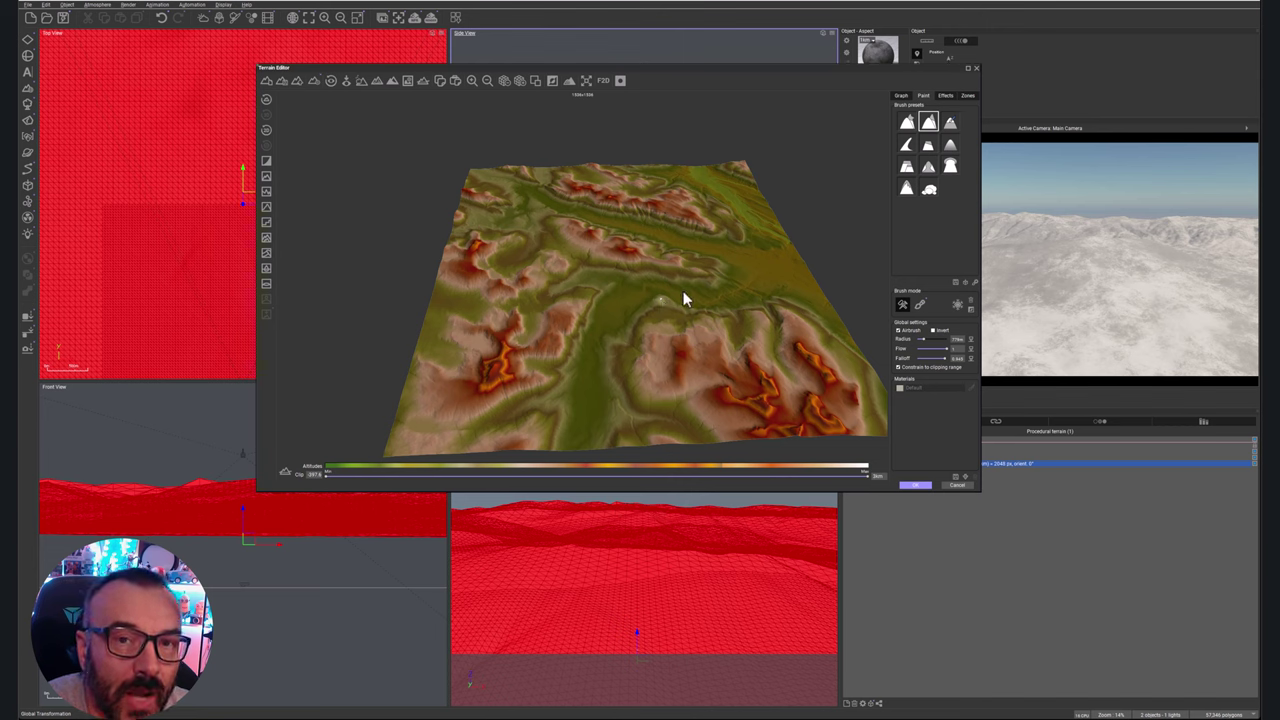
{"action": "mouse_move", "coordinate": [683, 291]}
{"action": "right_mouse_down"}
{"action": "mouse_move", "coordinate": [826, 274]}
{"action": "mouse_move", "coordinate": [703, 331]}
{"action": "mouse_move", "coordinate": [694, 304]}
{"action": "mouse_move", "coordinate": [689, 320]}
{"action": "right_mouse_up"}
{"action": "middle_click_drag", "start_coordinate": [689, 320], "coordinate": [537, 274]}
{"action": "right_click_drag", "start_coordinate": [537, 274], "coordinate": [659, 321]}
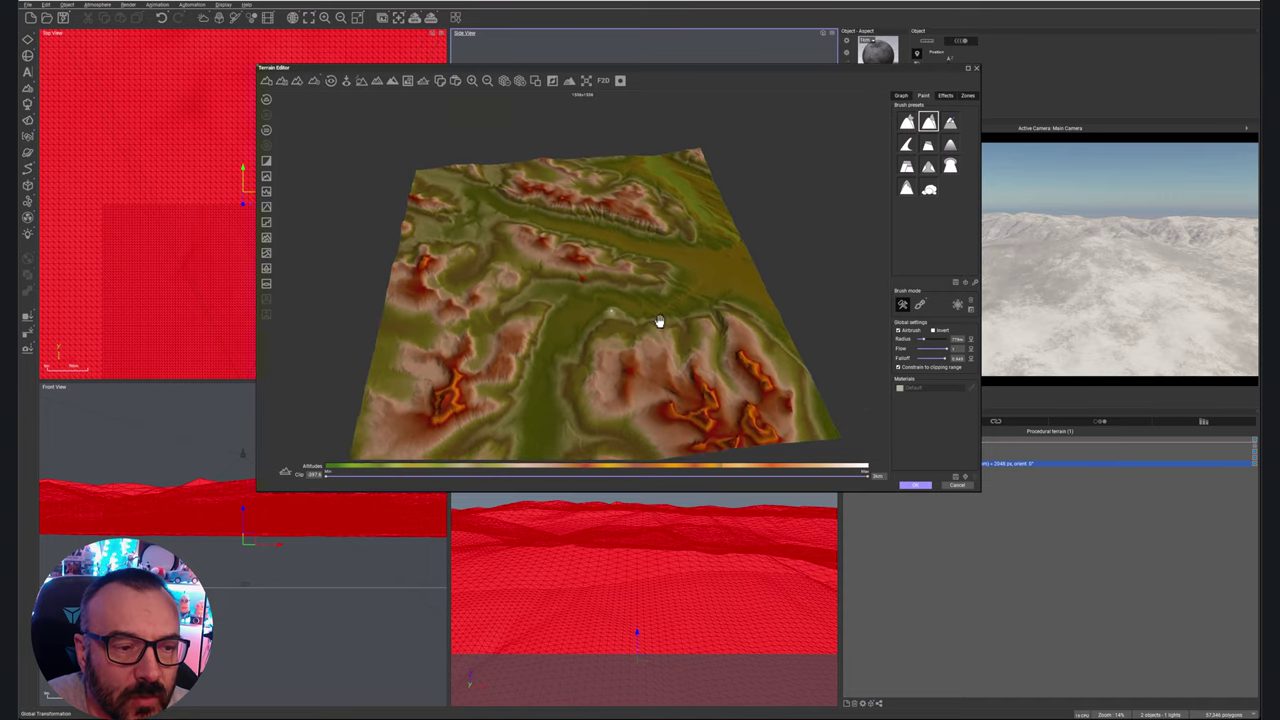
{"action": "middle_click_drag", "start_coordinate": [659, 321], "coordinate": [671, 306]}
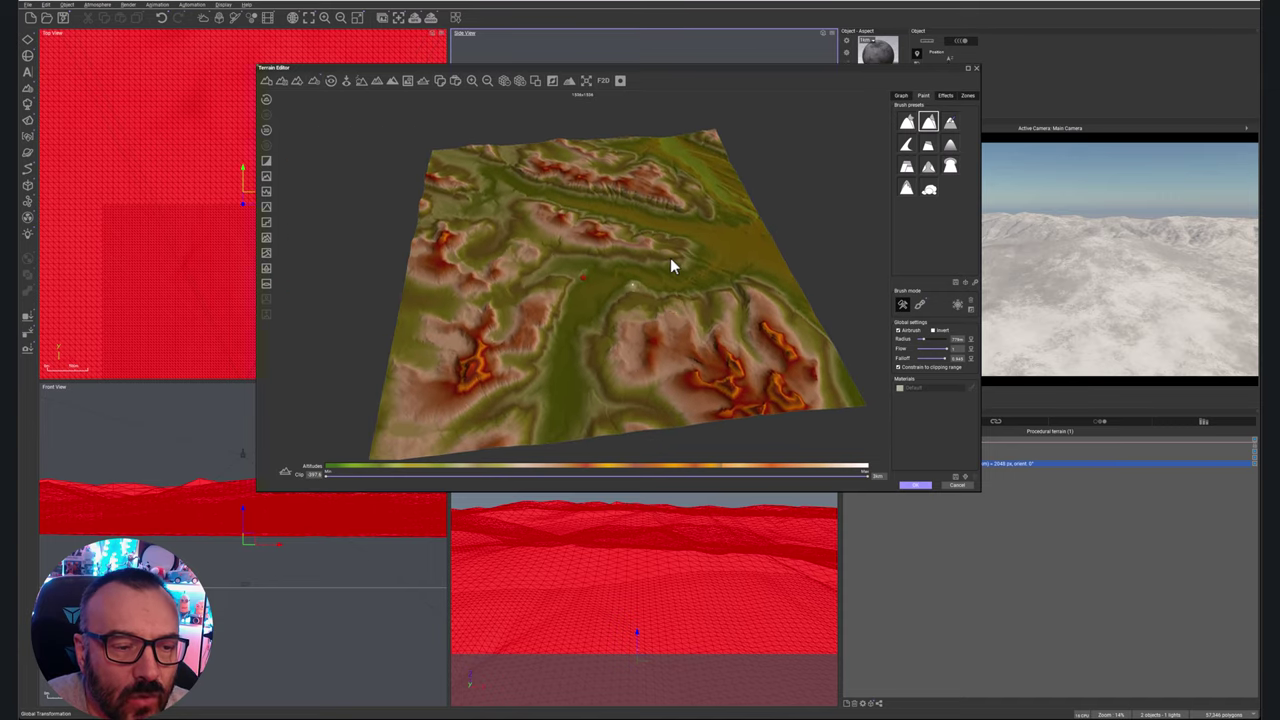
{"action": "scroll", "coordinate": [671, 263], "scroll_direction": "down", "scroll_amount": 5}
{"action": "scroll", "coordinate": [680, 280], "scroll_direction": "up", "scroll_amount": 8}
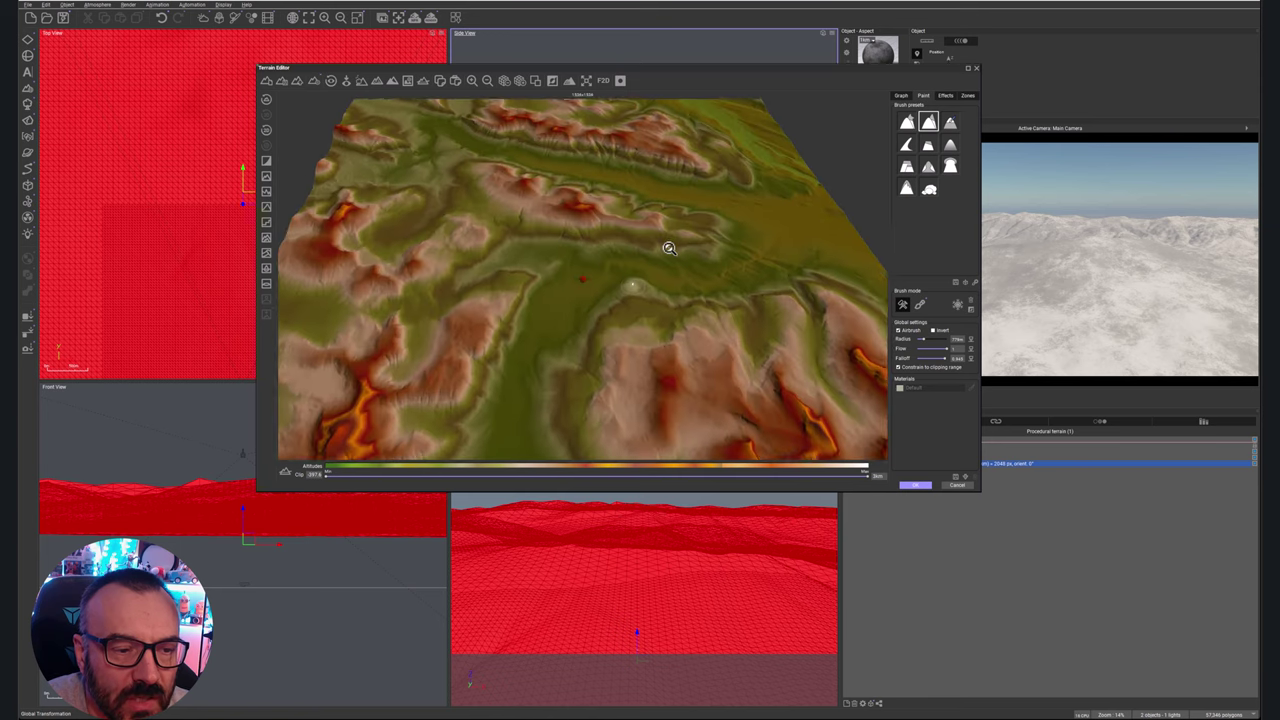
{"action": "scroll", "coordinate": [669, 248], "scroll_direction": "down", "scroll_amount": 2}
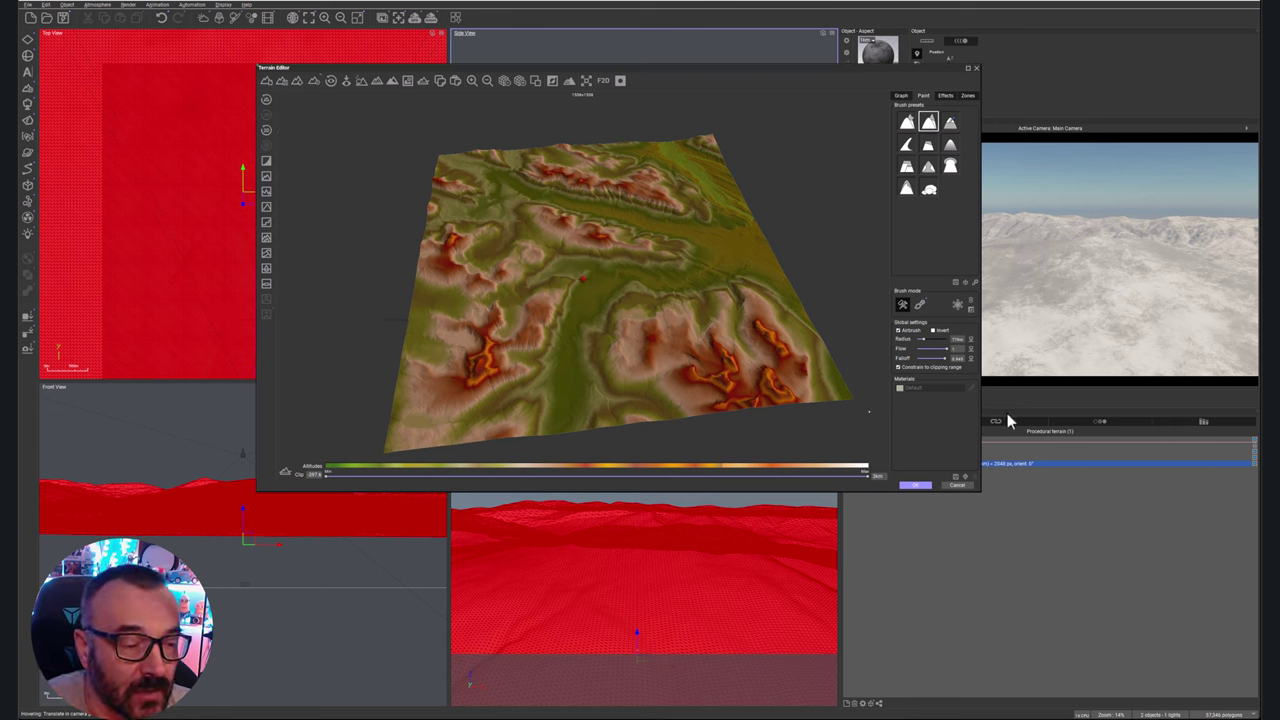
{"action": "left_click", "coordinate": [618, 403]}
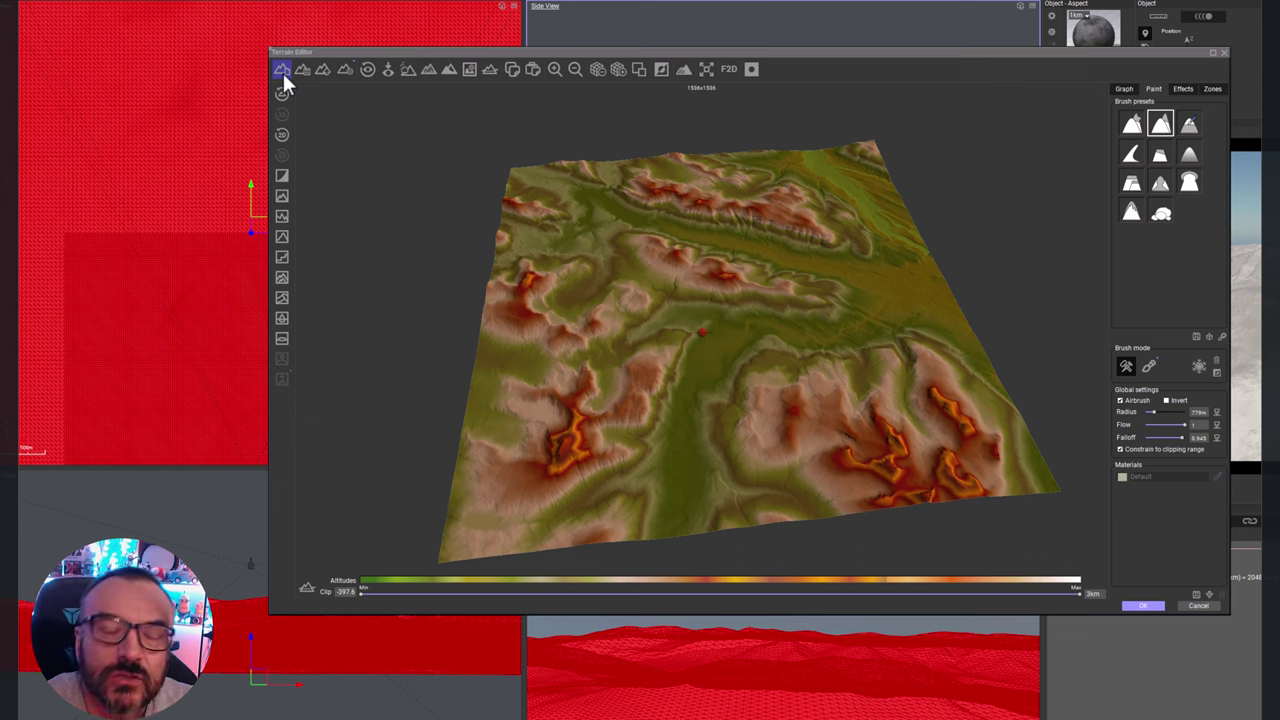
- Convert the imported procedural terrain to a heightfield, close the editor and reopen the terrain for editing
{"action": "left_click", "coordinate": [348, 70]}
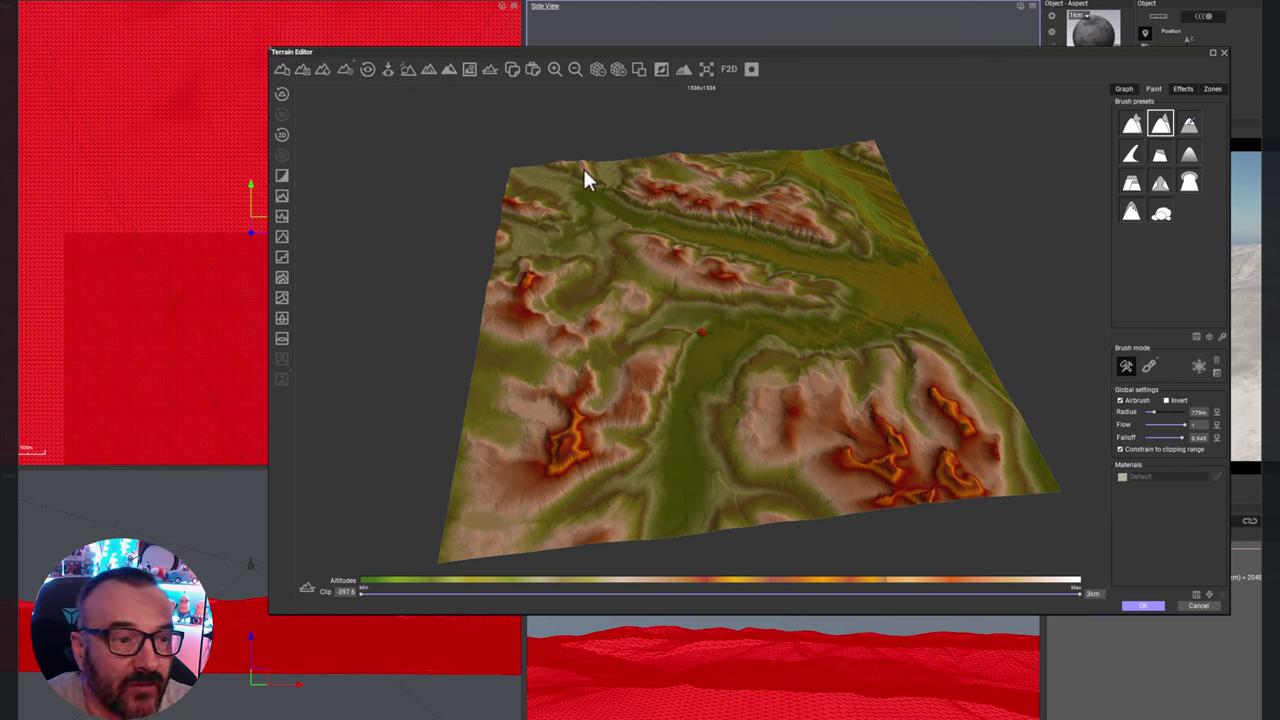
{"action": "key", "text": "Return"}
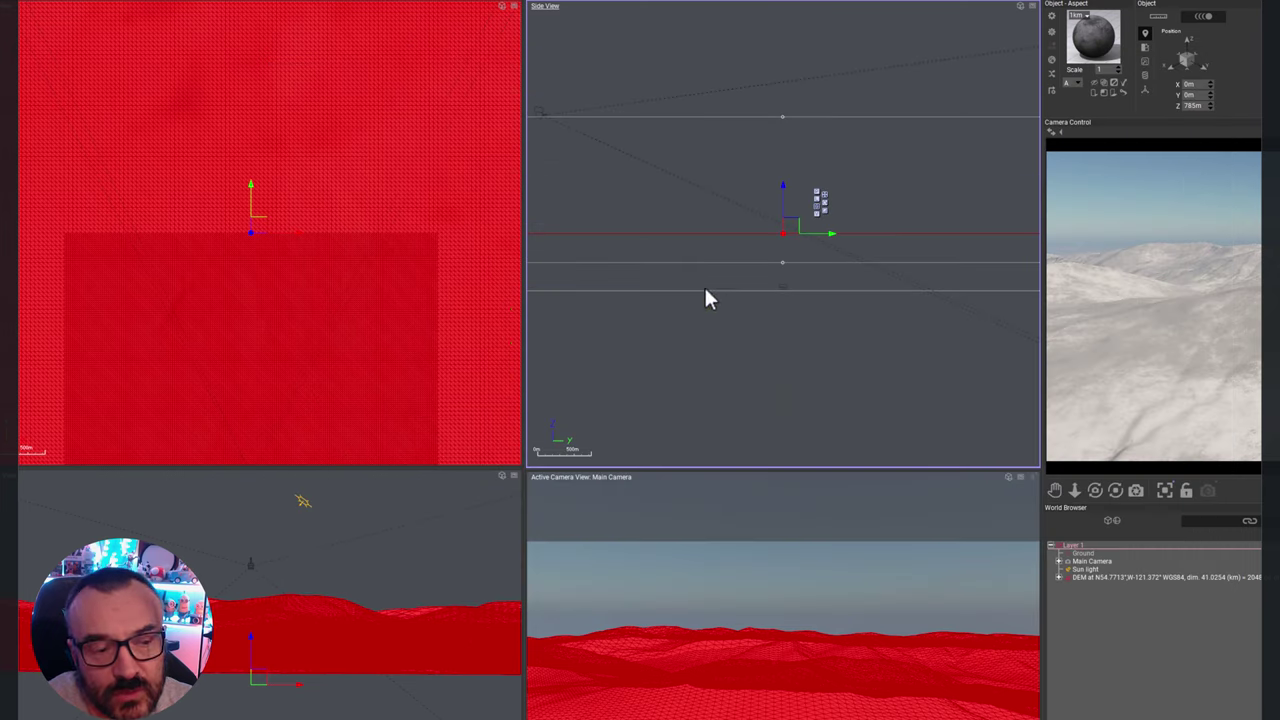
{"action": "double_click", "coordinate": [511, 202]}
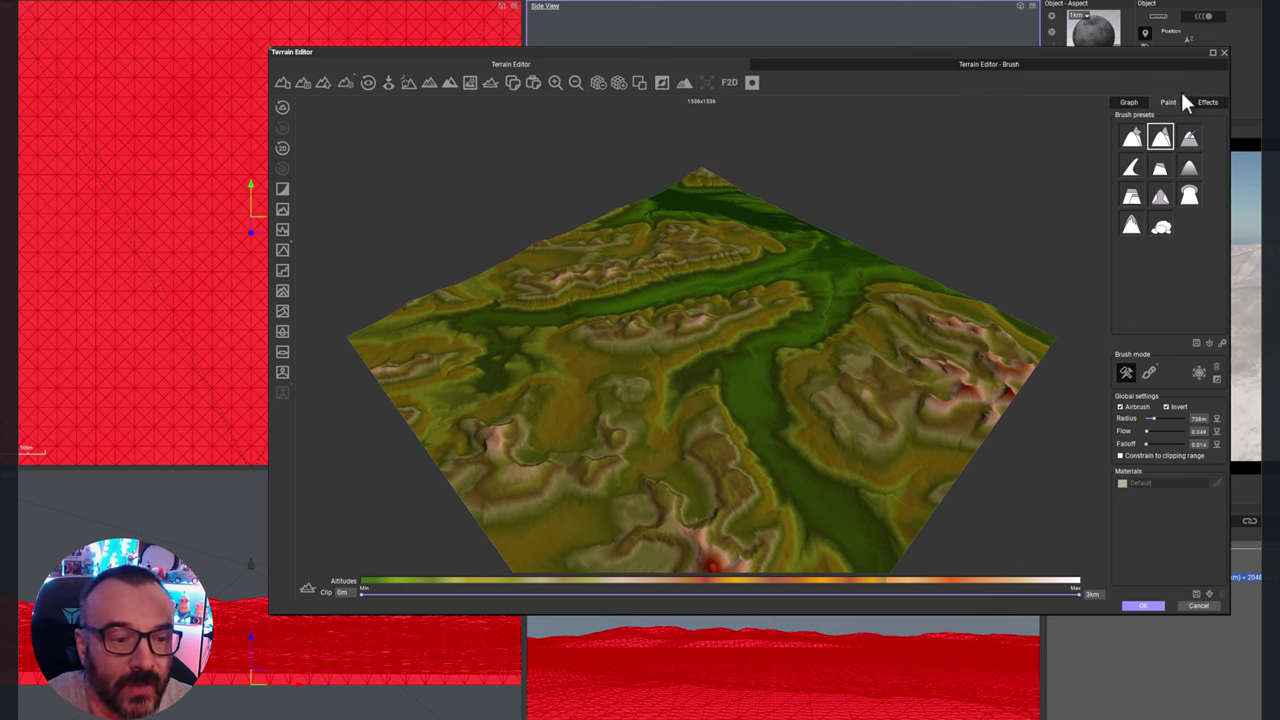
- Switch the imported terrain's type from Heightfield back to Procedural
{"action": "left_click", "coordinate": [341, 84]}
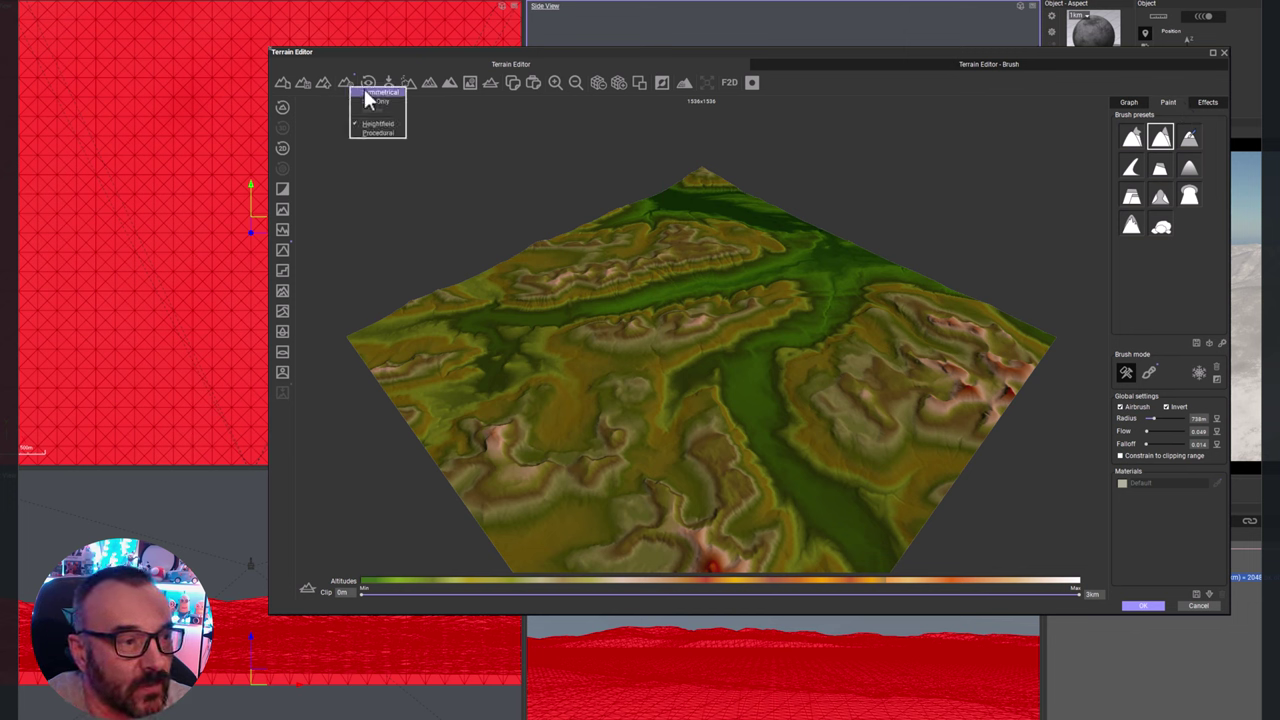
{"action": "left_click", "coordinate": [380, 131]}
{"action": "key", "text": "Return"}
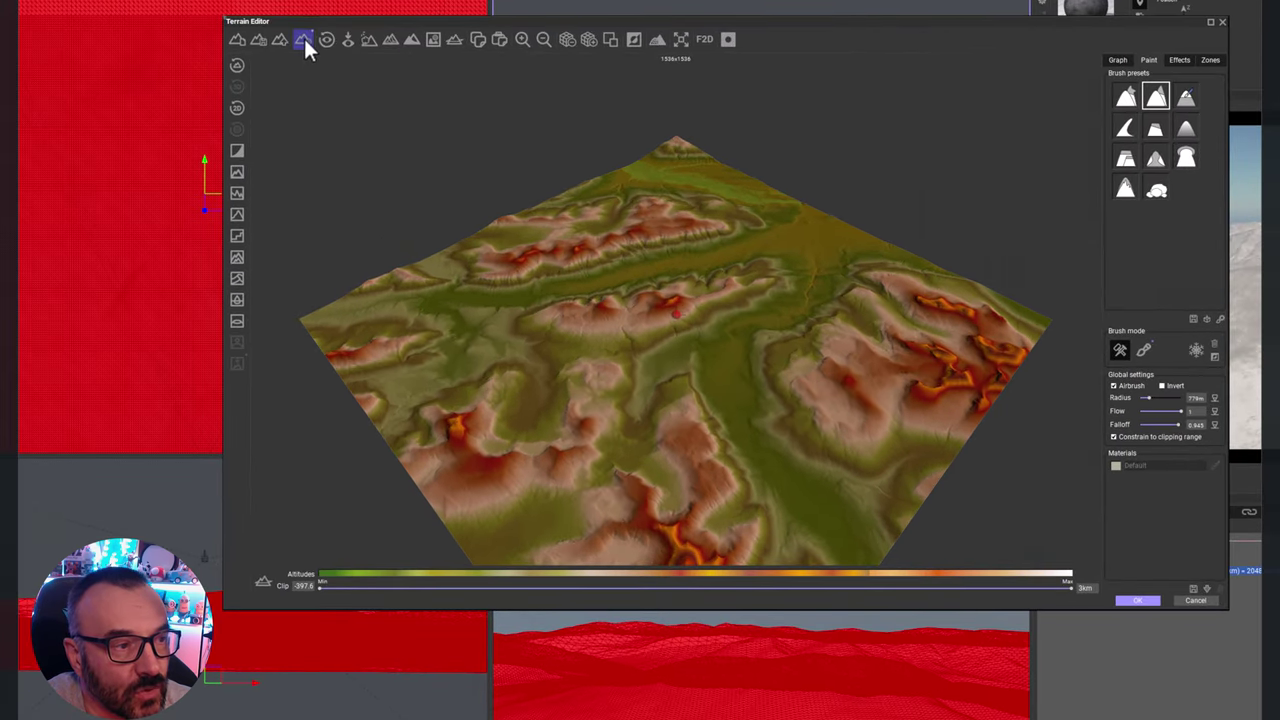
- Turn on the Symmetrical option for the procedural terrain and check its effect in the preview
{"action": "left_click", "coordinate": [314, 81]}
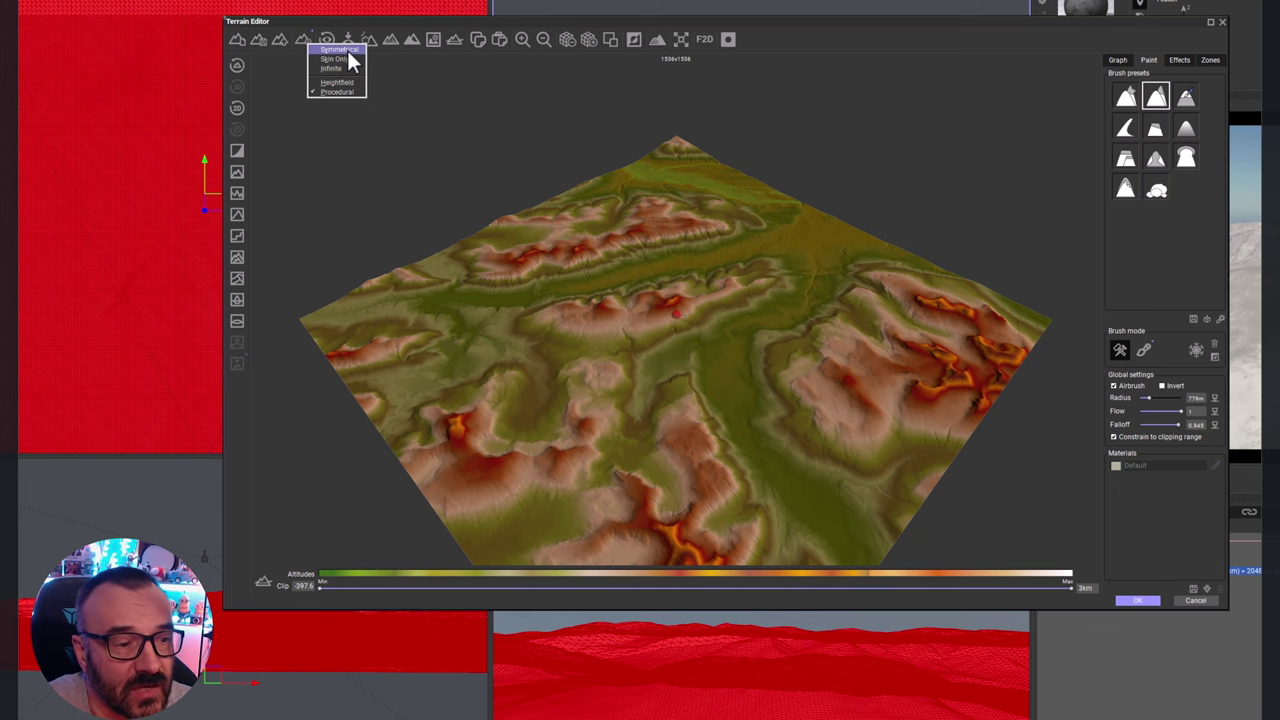
{"action": "left_click", "coordinate": [347, 52]}
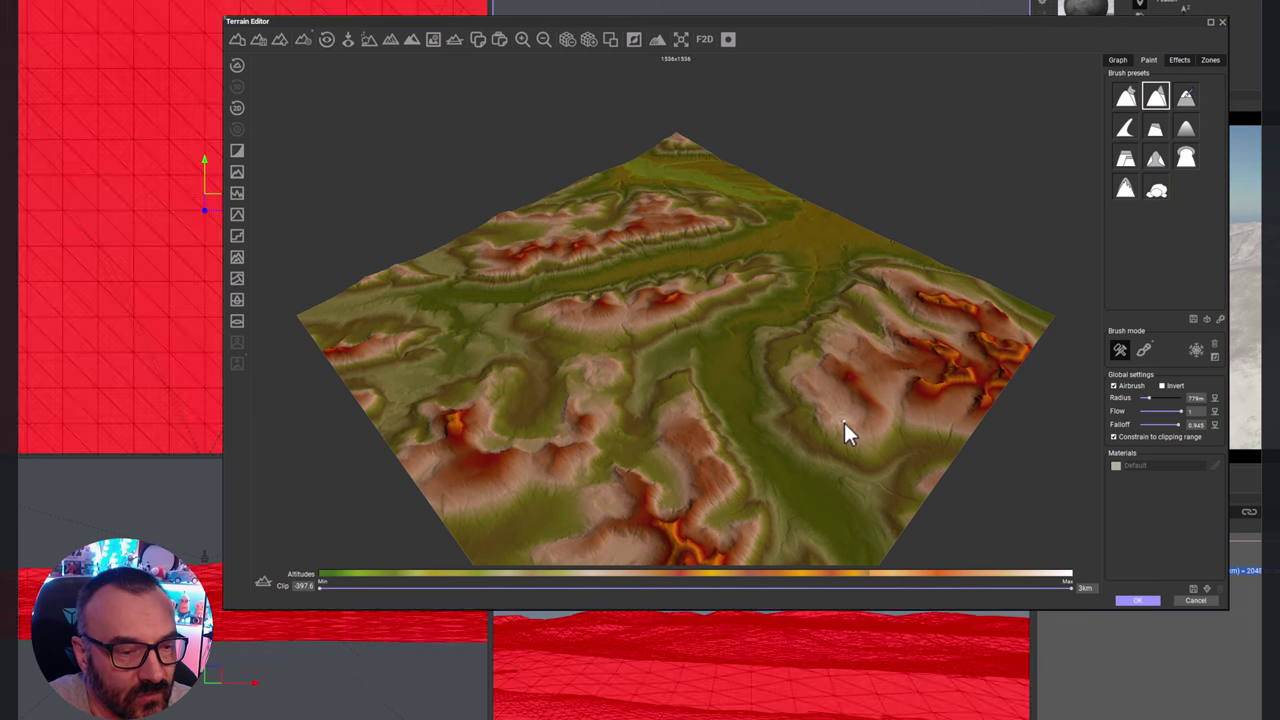
{"action": "mouse_move", "coordinate": [789, 463]}
{"action": "middle_mouse_down"}
{"action": "mouse_move", "coordinate": [770, 245]}
{"action": "mouse_move", "coordinate": [771, 357]}
{"action": "mouse_move", "coordinate": [802, 440]}
{"action": "mouse_move", "coordinate": [763, 366]}
{"action": "mouse_move", "coordinate": [680, 349]}
{"action": "mouse_move", "coordinate": [680, 286]}
{"action": "mouse_move", "coordinate": [686, 395]}
{"action": "mouse_move", "coordinate": [755, 456]}
{"action": "mouse_move", "coordinate": [803, 467]}
{"action": "middle_mouse_up"}
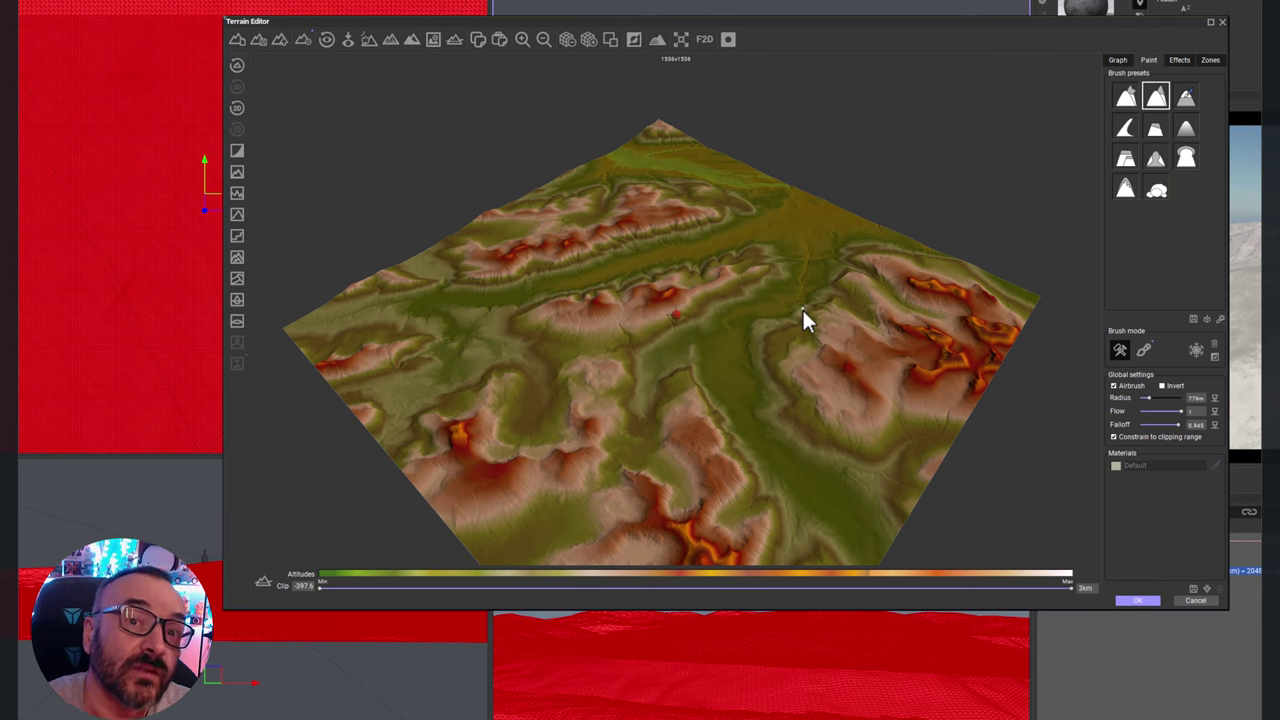
- Turn off the terrain's Symmetrical option and tilt the preview to a lower angle
{"action": "left_click", "coordinate": [305, 38]}
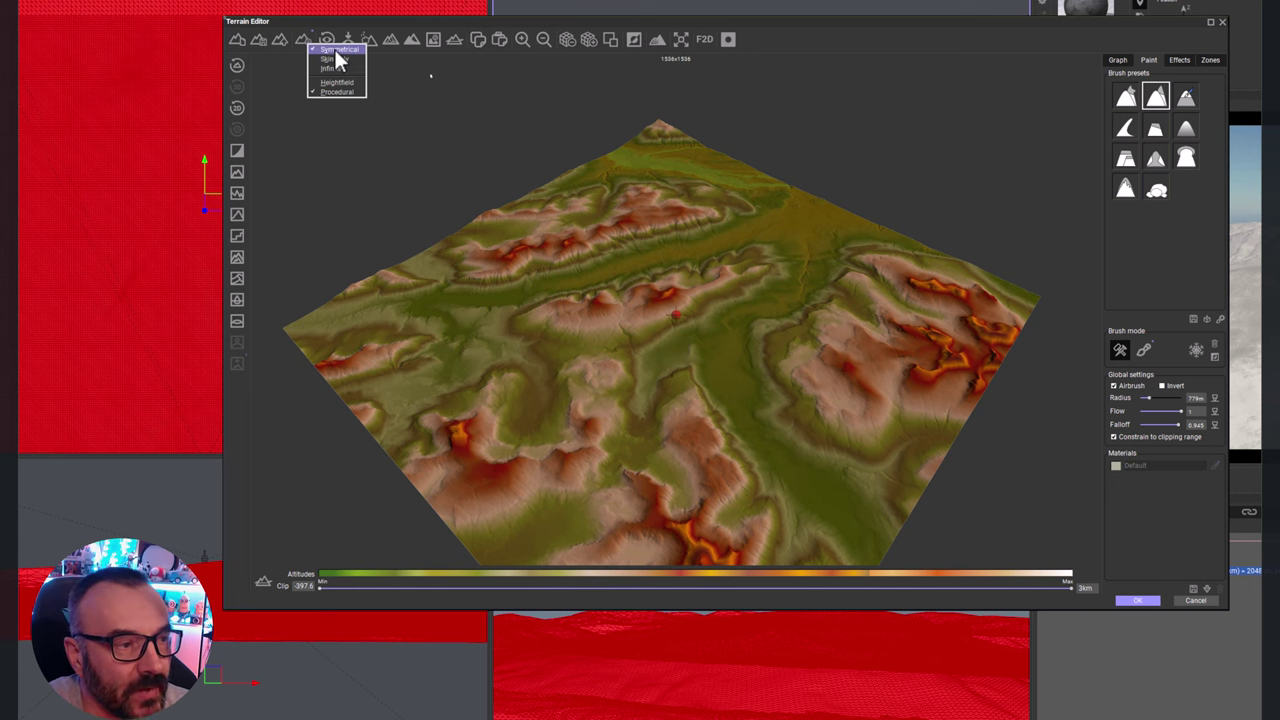
{"action": "left_click", "coordinate": [336, 50]}
{"action": "left_click", "coordinate": [302, 38]}
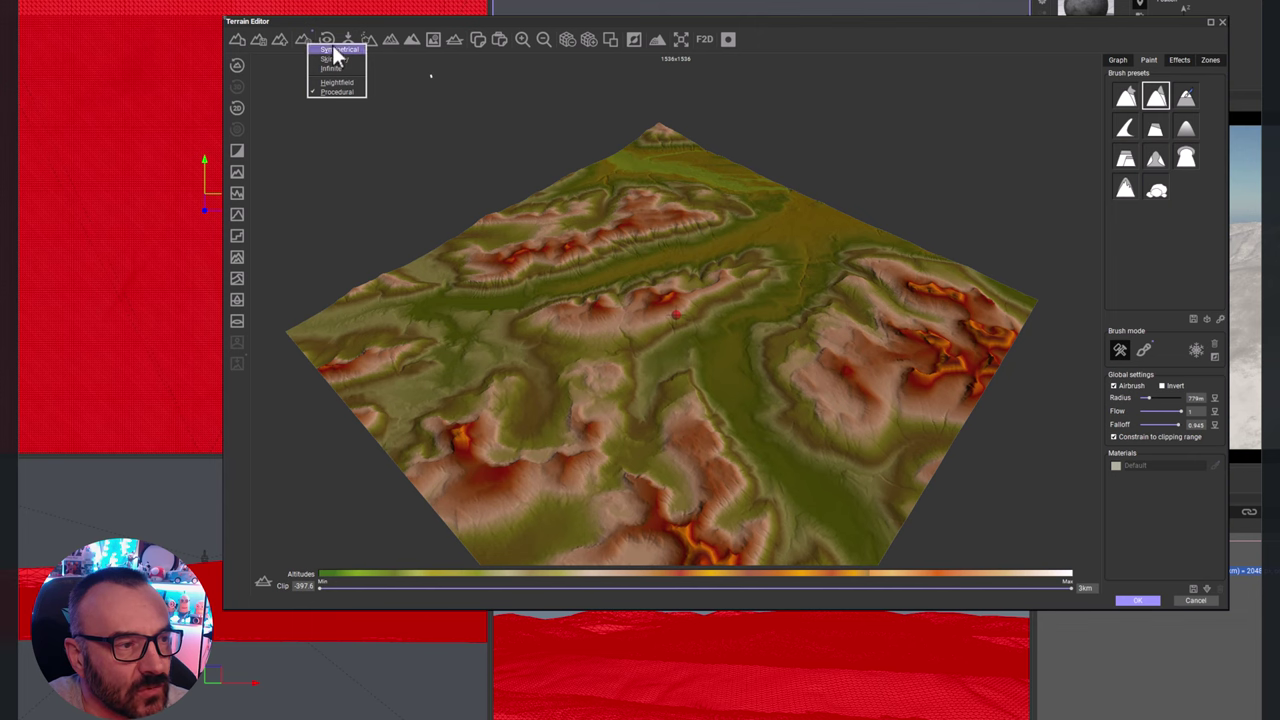
{"action": "mouse_move", "coordinate": [790, 445]}
{"action": "middle_mouse_down"}
{"action": "mouse_move", "coordinate": [766, 326]}
{"action": "mouse_move", "coordinate": [786, 360]}
{"action": "mouse_move", "coordinate": [790, 428]}
{"action": "middle_mouse_up"}
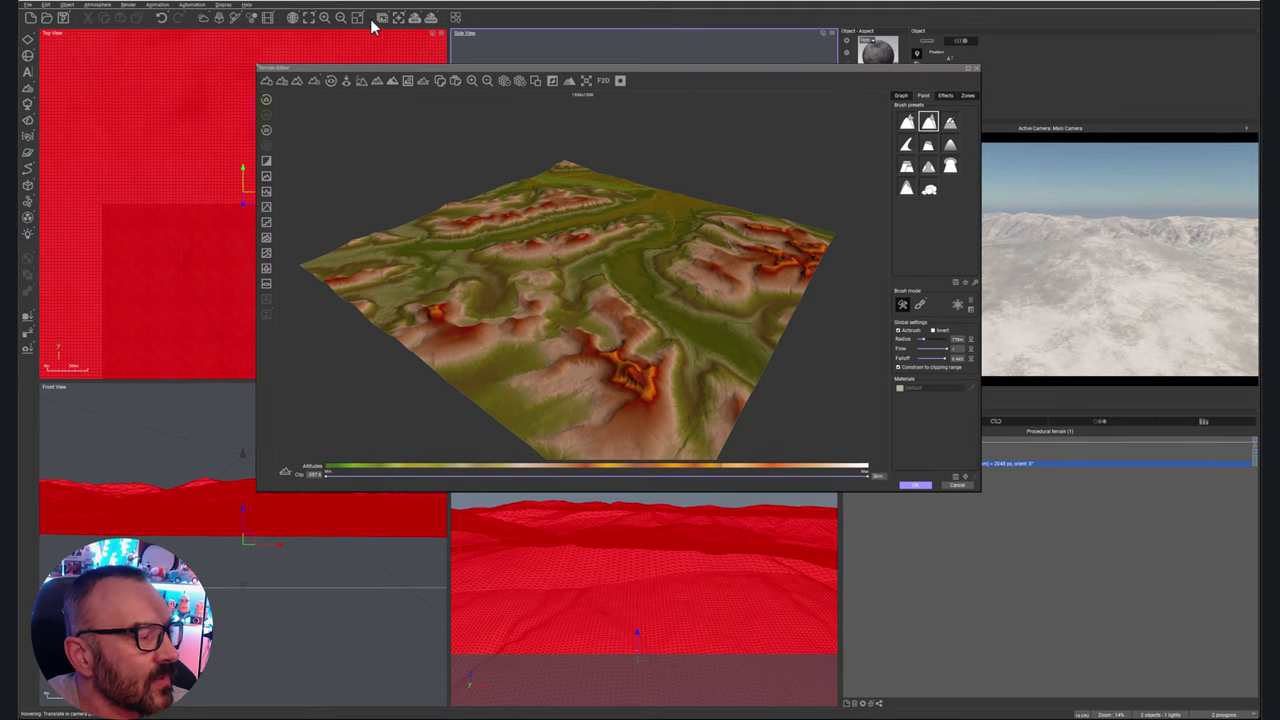
- Review the General page of the application's Options and close it
{"action": "left_click", "coordinate": [27, 5]}
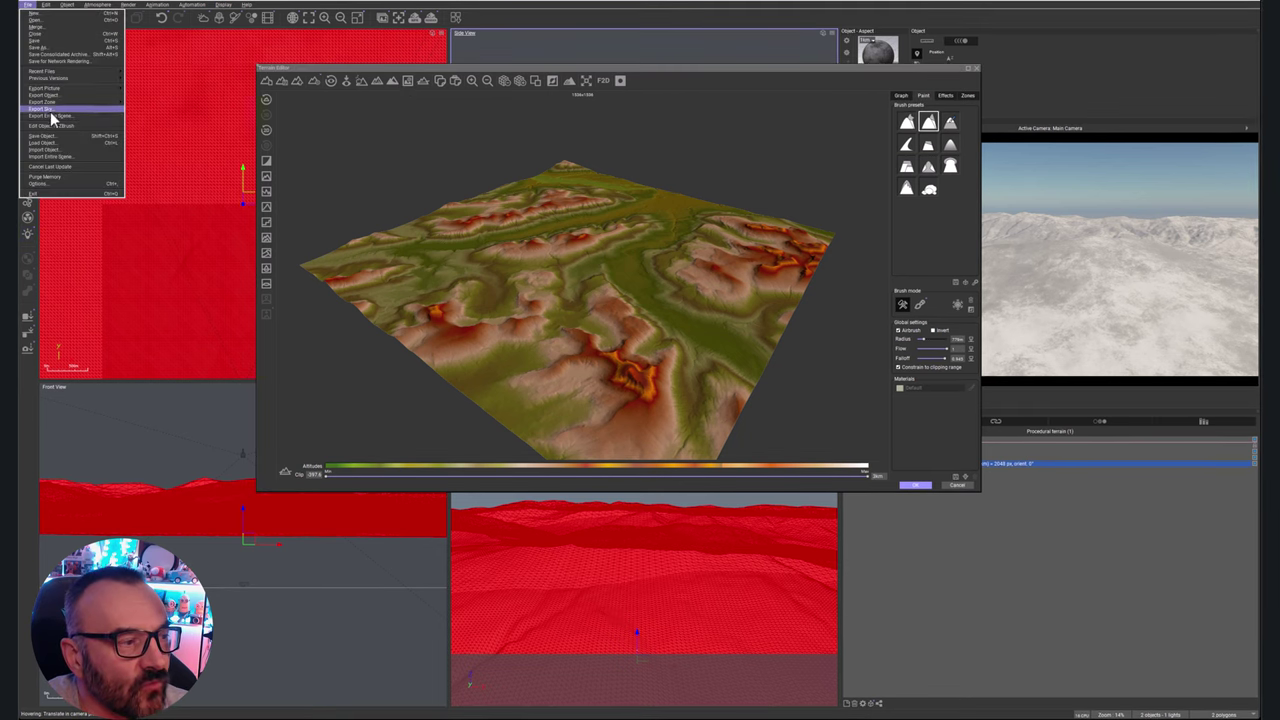
{"action": "left_click", "coordinate": [49, 184]}
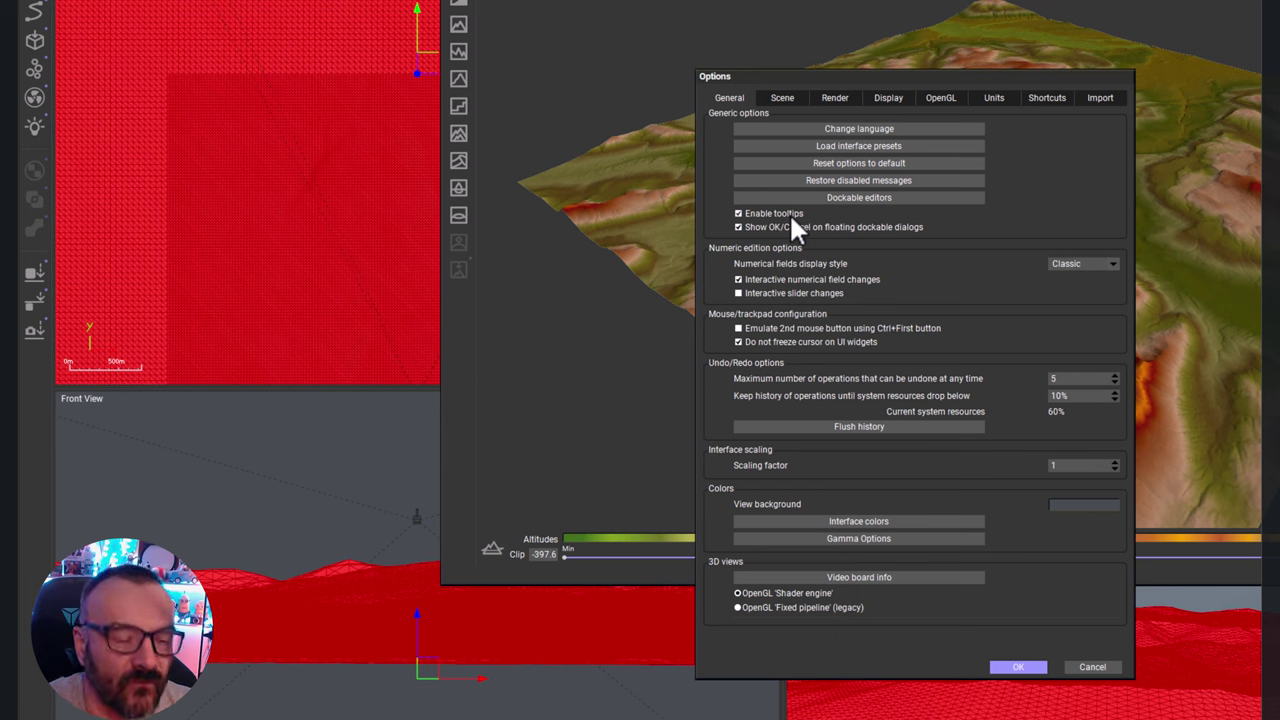
{"action": "left_click", "coordinate": [1016, 668]}
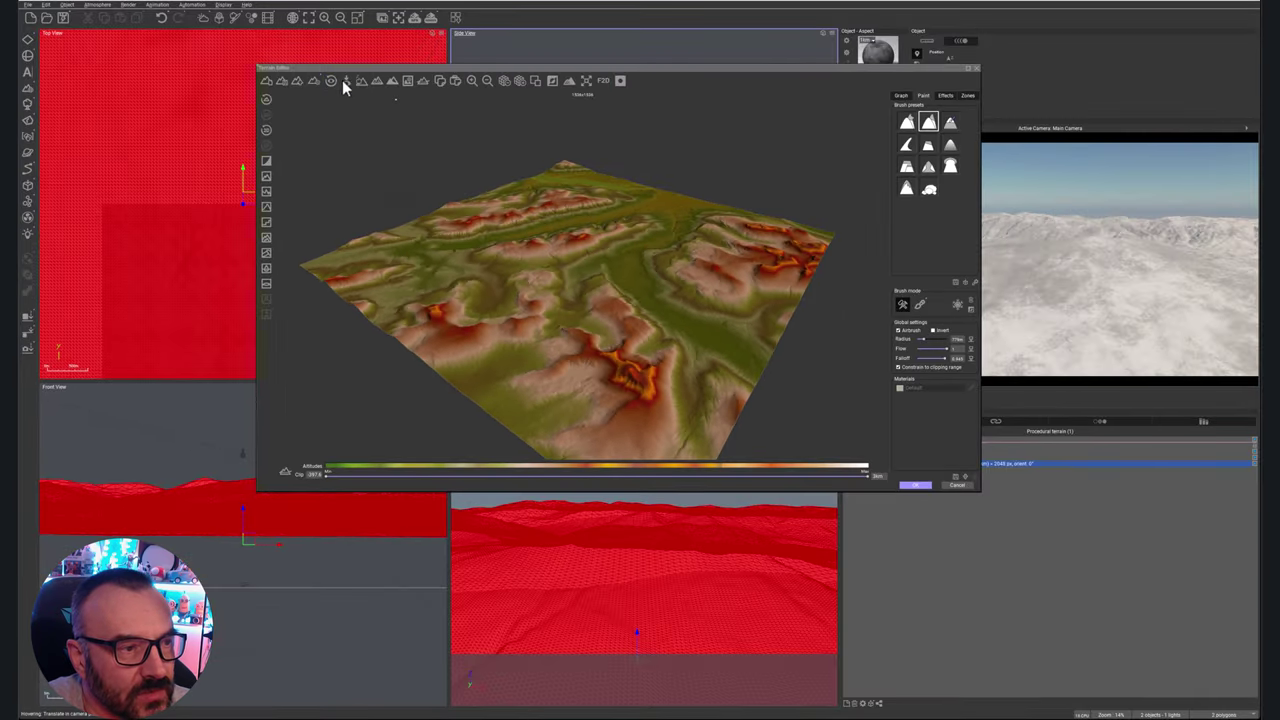
- Show the whole scene, including the camera, in the Terrain Editor's preview, inspect the area around the camera and accept the editor
{"action": "left_click", "coordinate": [344, 79]}
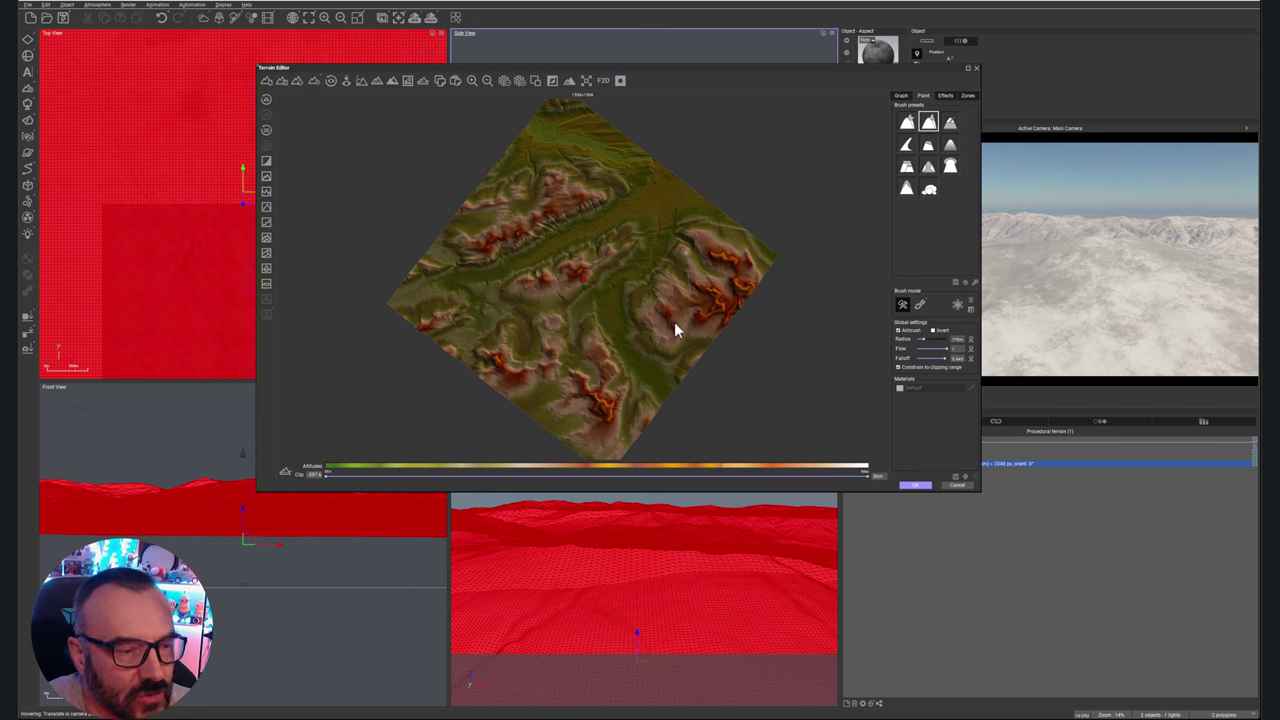
{"action": "right_click_drag", "start_coordinate": [674, 330], "coordinate": [680, 232]}
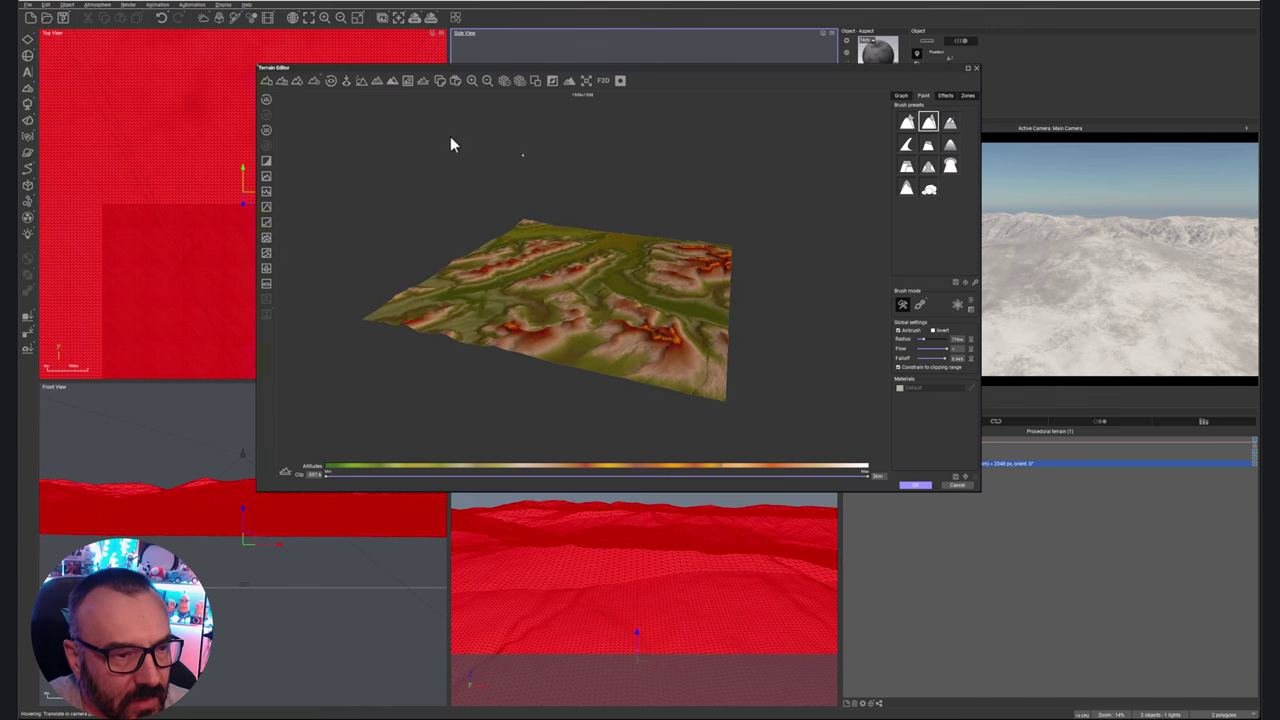
{"action": "left_click", "coordinate": [362, 84]}
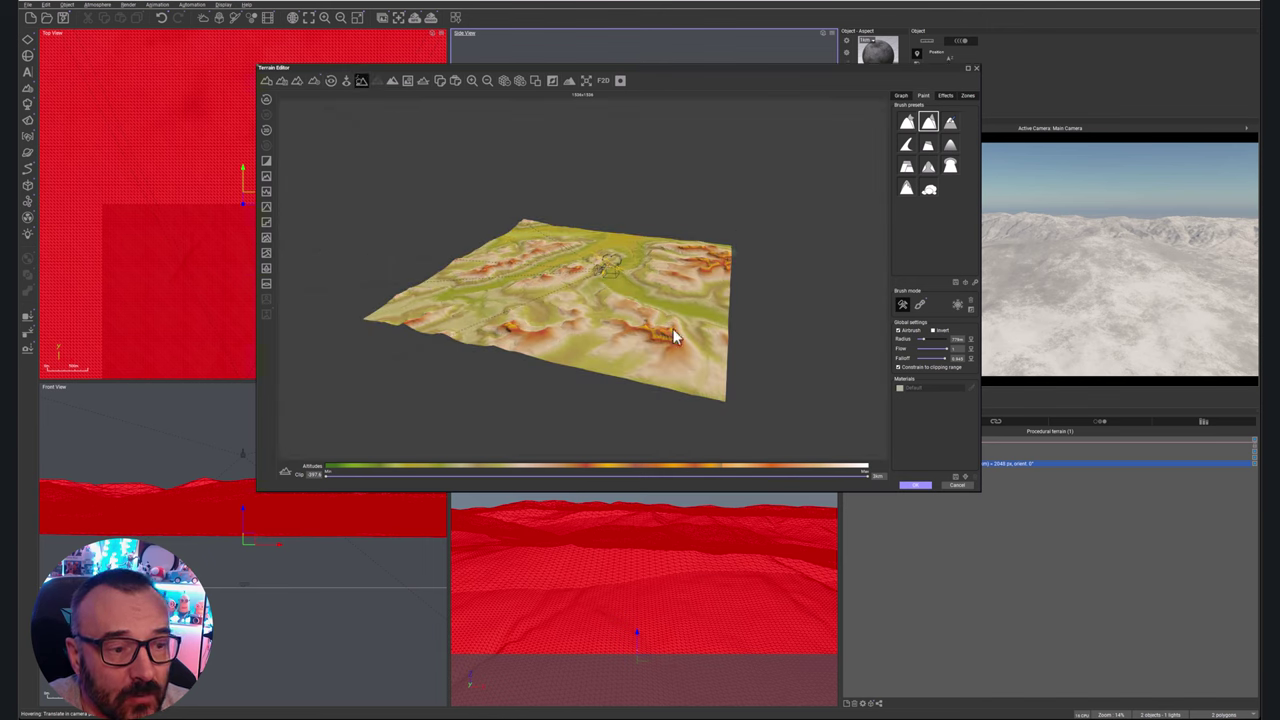
{"action": "right_click_drag", "start_coordinate": [651, 303], "coordinate": [579, 258]}
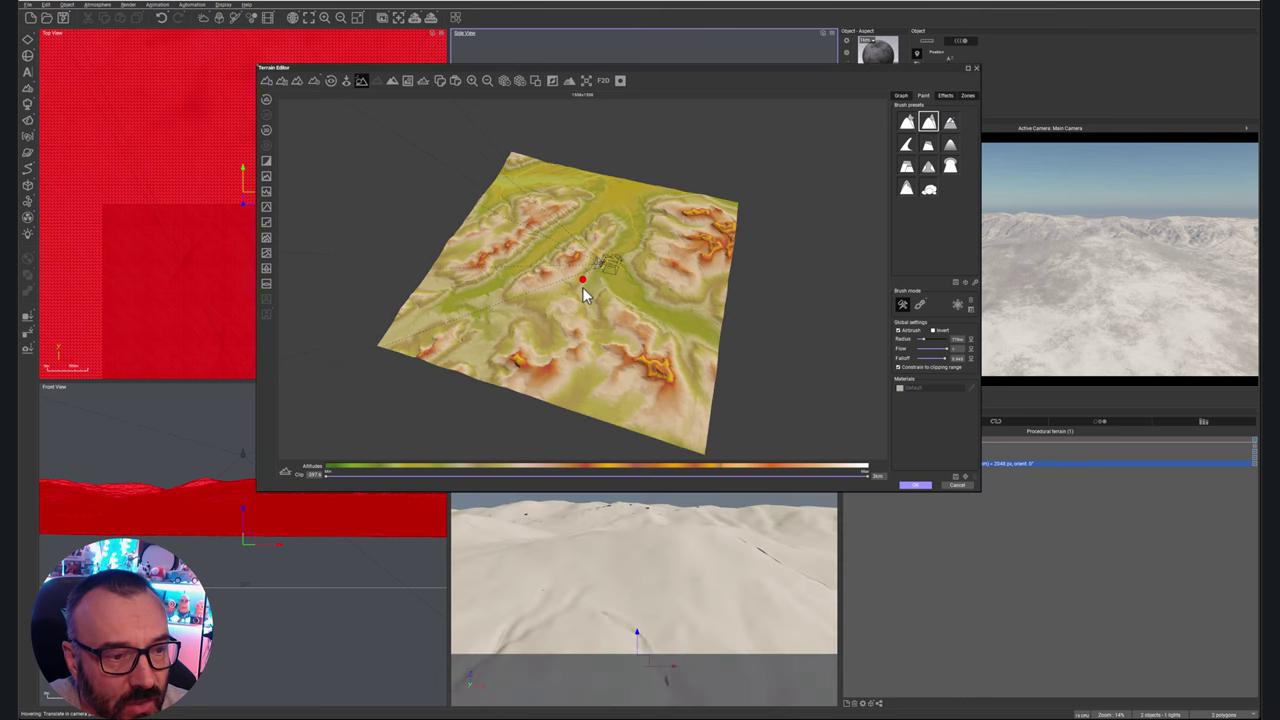
{"action": "scroll", "coordinate": [589, 265], "scroll_direction": "up", "scroll_amount": 5}
{"action": "right_click_drag", "start_coordinate": [589, 265], "coordinate": [619, 272]}
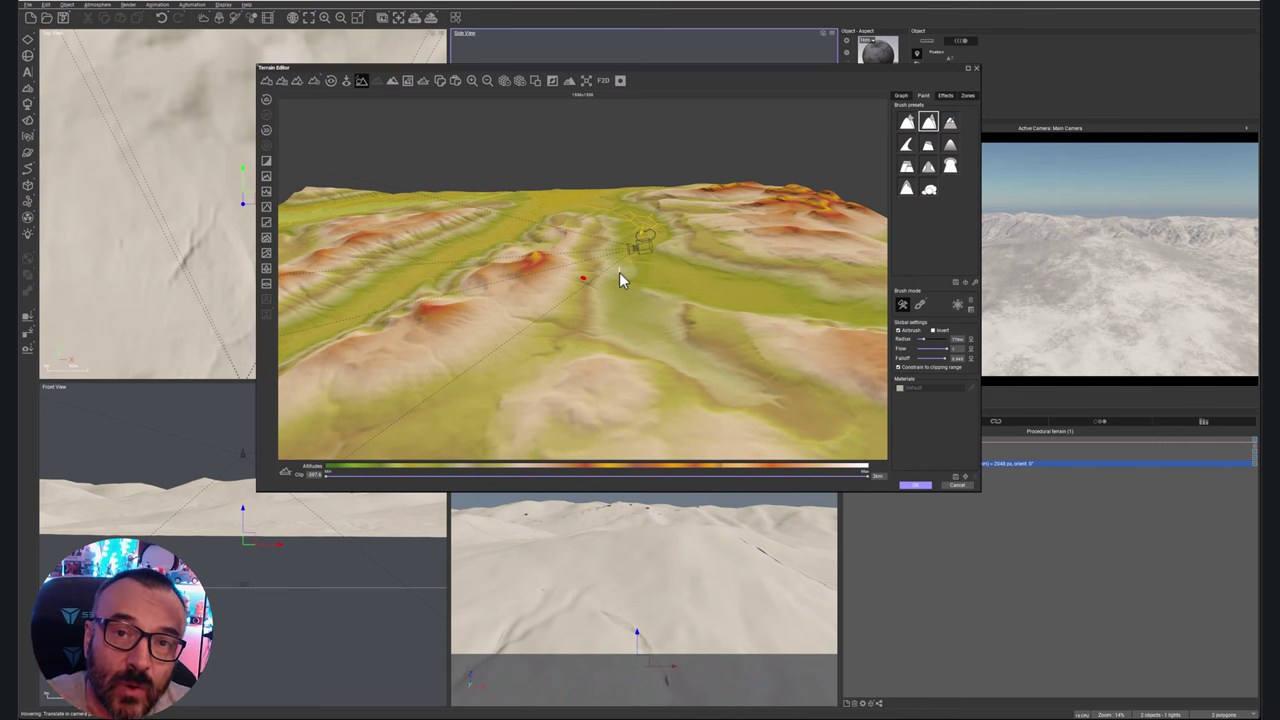
{"action": "left_click", "coordinate": [927, 488]}
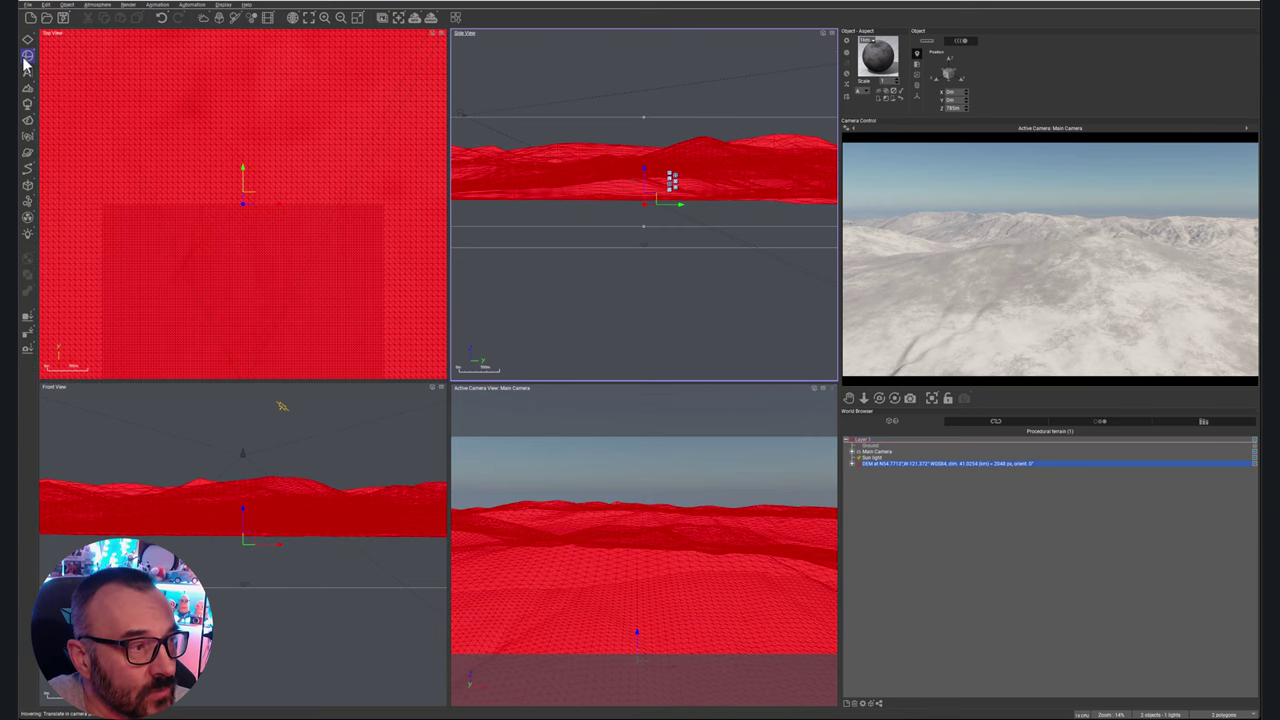
- Add a sphere, enlarge it, raise it above the hills in front of the main camera and drop it onto the terrain
{"action": "left_click", "coordinate": [27, 55]}
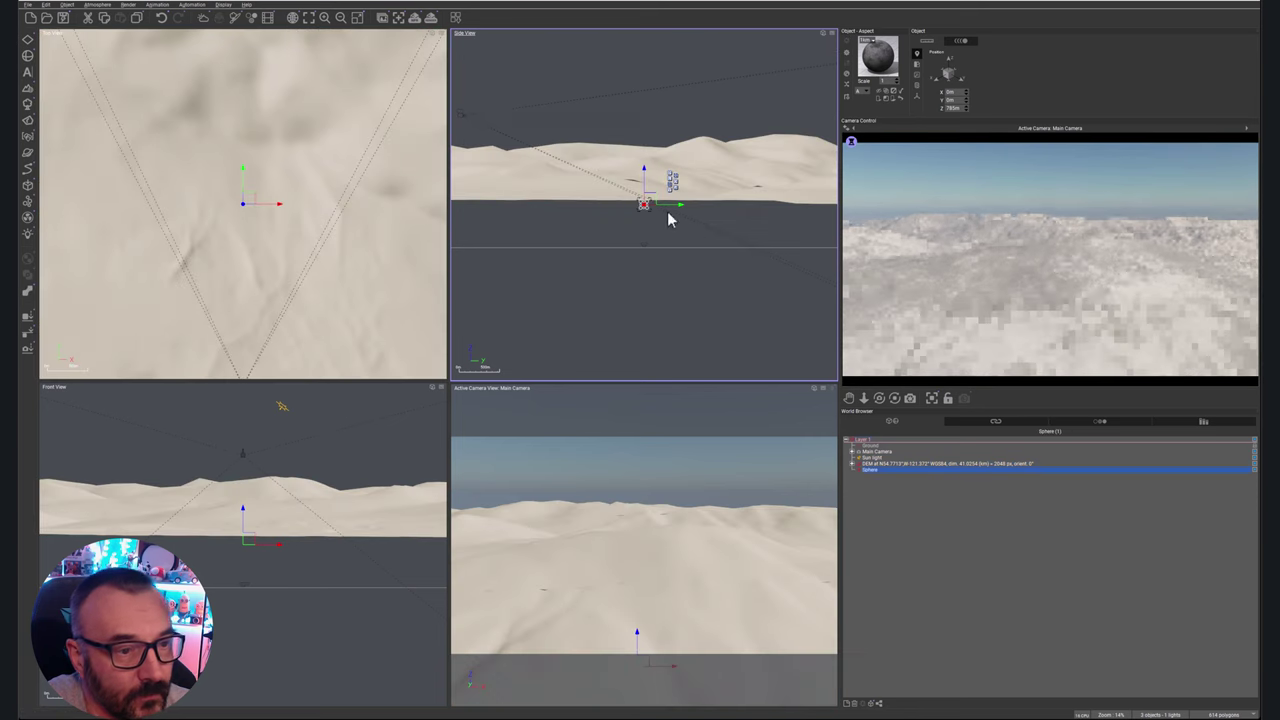
{"action": "left_click_drag", "start_coordinate": [680, 178], "coordinate": [1045, 31]}
{"action": "left_click_drag", "start_coordinate": [663, 187], "coordinate": [664, 120]}
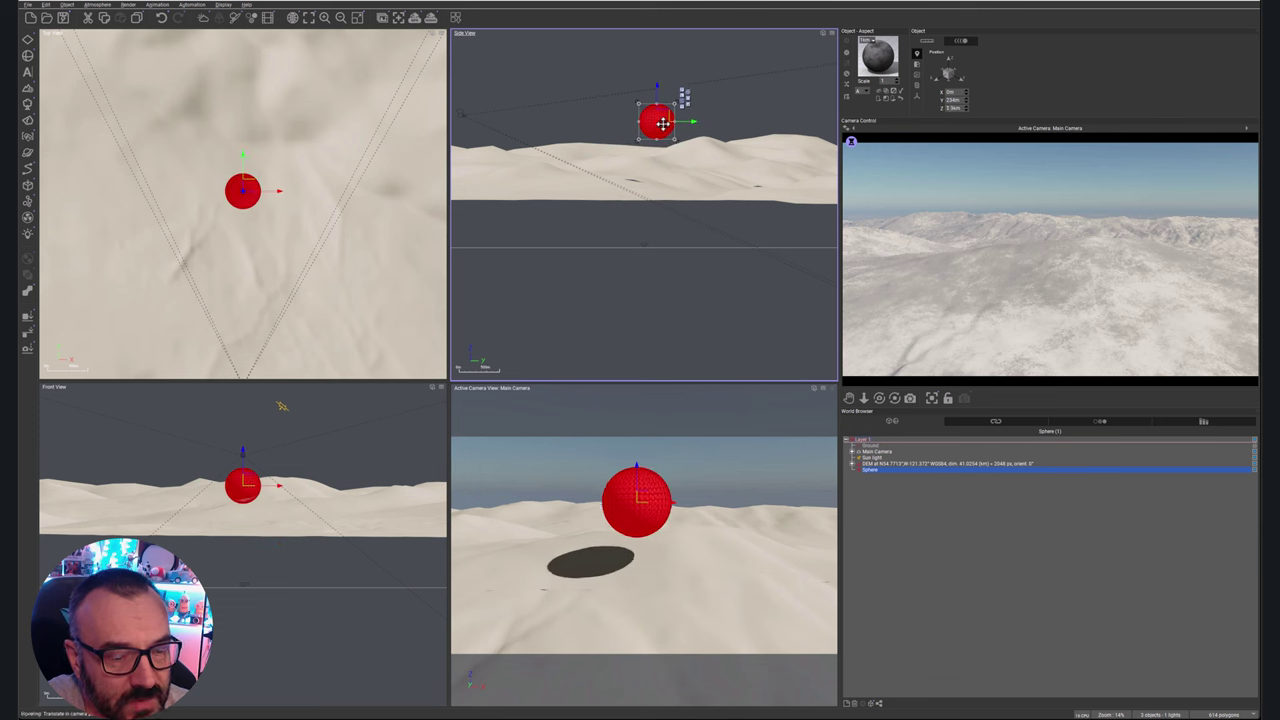
{"action": "left_click", "coordinate": [33, 322]}
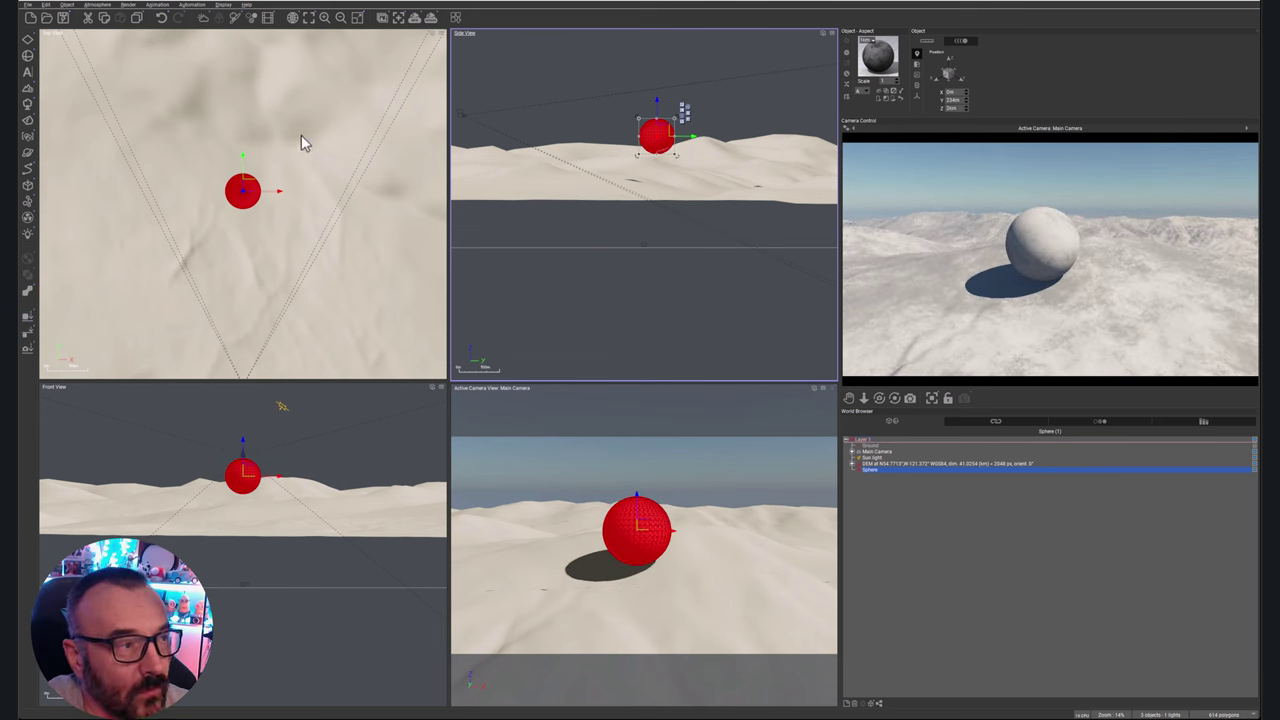
- Reopen the imported terrain in the Terrain Editor and examine the sphere resting on its surface up close
{"action": "left_click", "coordinate": [391, 250]}
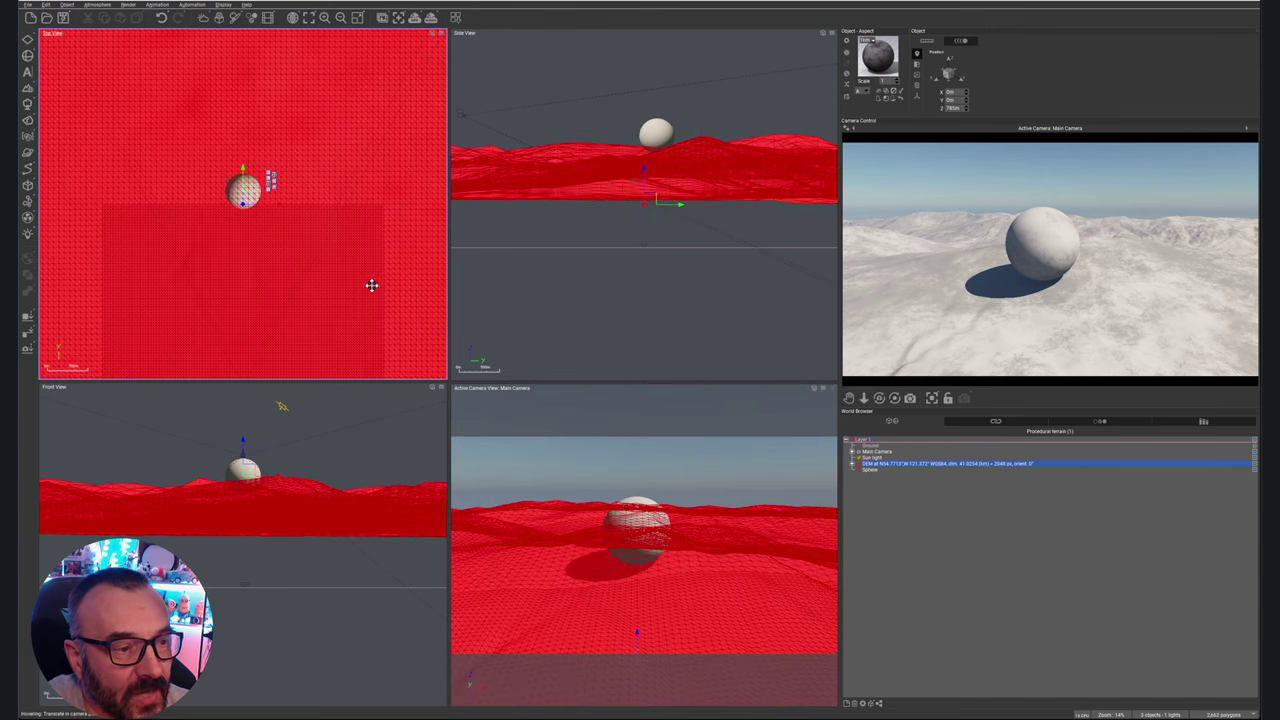
{"action": "double_click", "coordinate": [400, 233]}
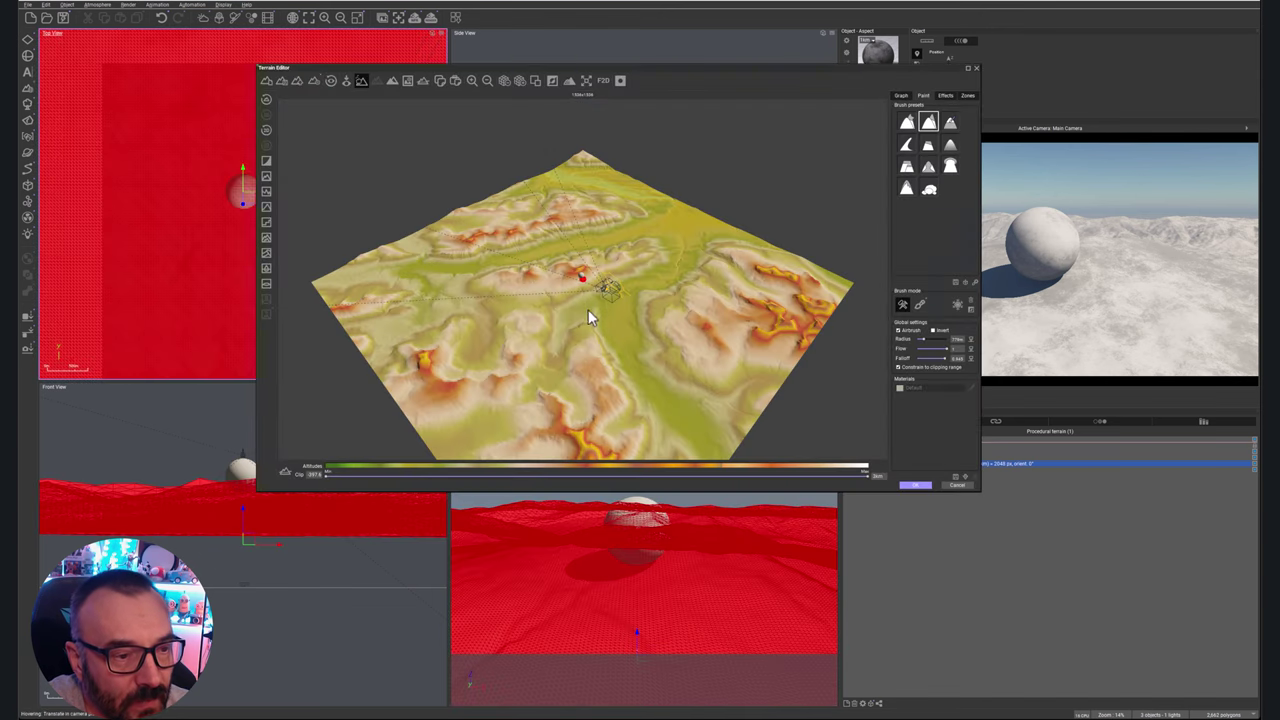
{"action": "mouse_move", "coordinate": [566, 298]}
{"action": "right_mouse_down"}
{"action": "mouse_move", "coordinate": [606, 326]}
{"action": "mouse_move", "coordinate": [600, 286]}
{"action": "right_mouse_up"}
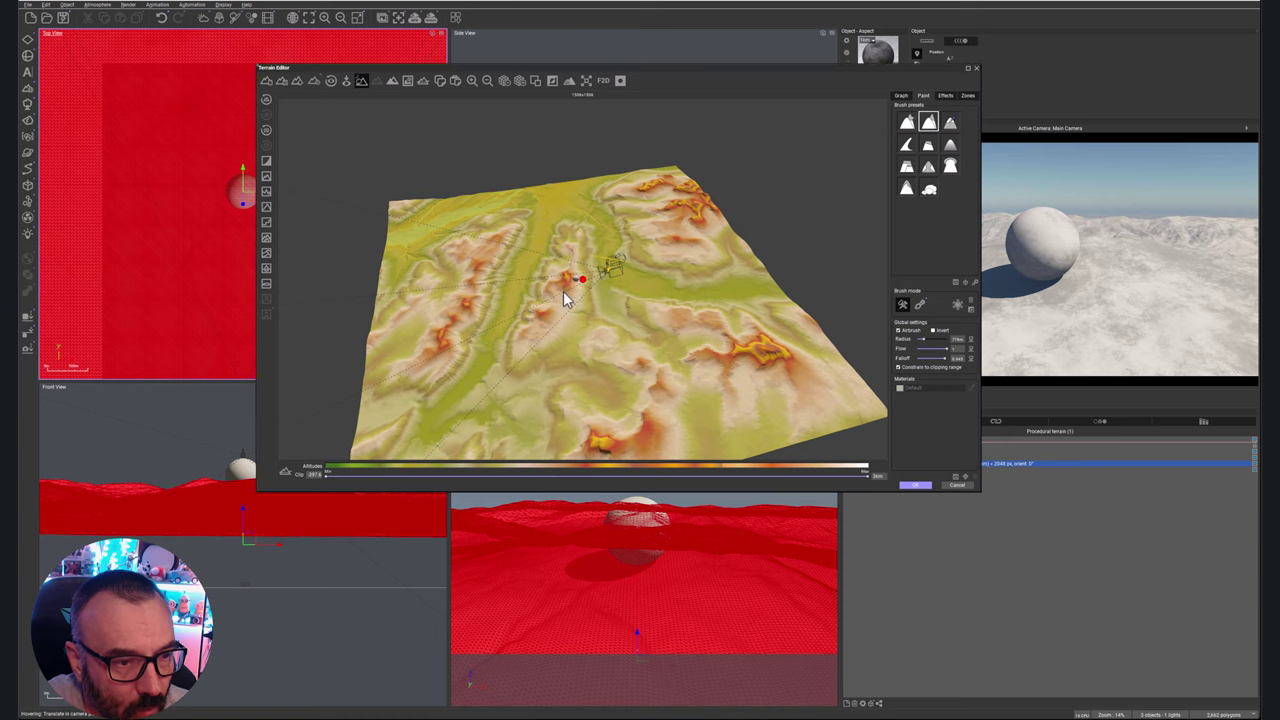
{"action": "scroll", "coordinate": [575, 288], "scroll_direction": "up", "scroll_amount": 5}
{"action": "scroll", "coordinate": [580, 280], "scroll_direction": "down", "scroll_amount": 5}
{"action": "scroll", "coordinate": [580, 270], "scroll_direction": "up", "scroll_amount": 4}
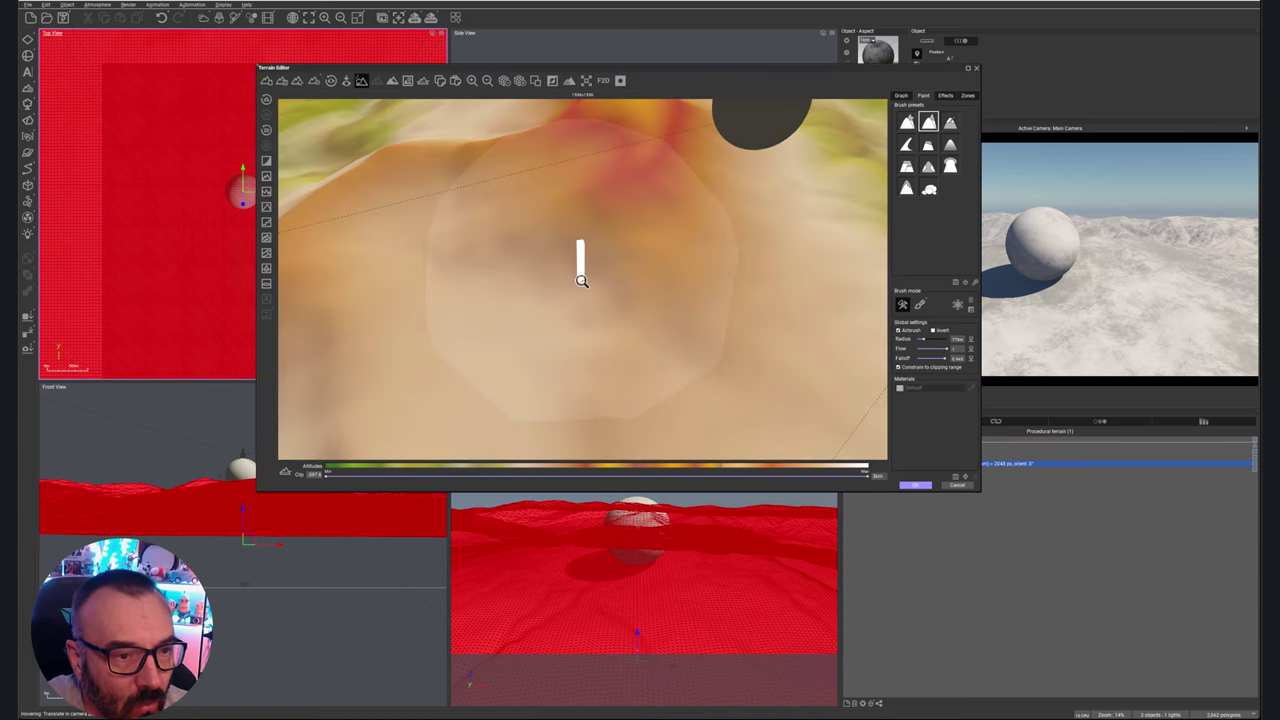
{"action": "right_click_drag", "start_coordinate": [803, 203], "coordinate": [737, 217]}
{"action": "scroll", "coordinate": [654, 198], "scroll_direction": "up", "scroll_amount": 5}
{"action": "scroll", "coordinate": [737, 217], "scroll_direction": "down", "scroll_amount": 4}
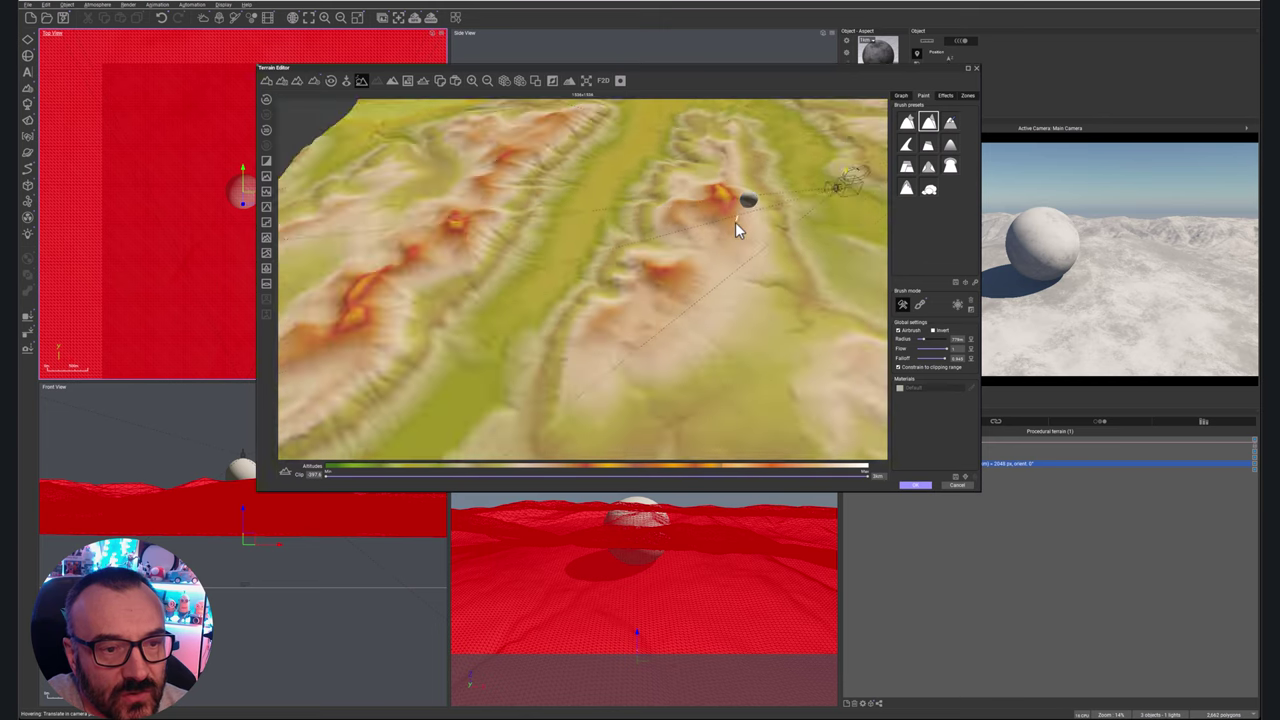
{"action": "scroll", "coordinate": [735, 222], "scroll_direction": "up", "scroll_amount": 3}
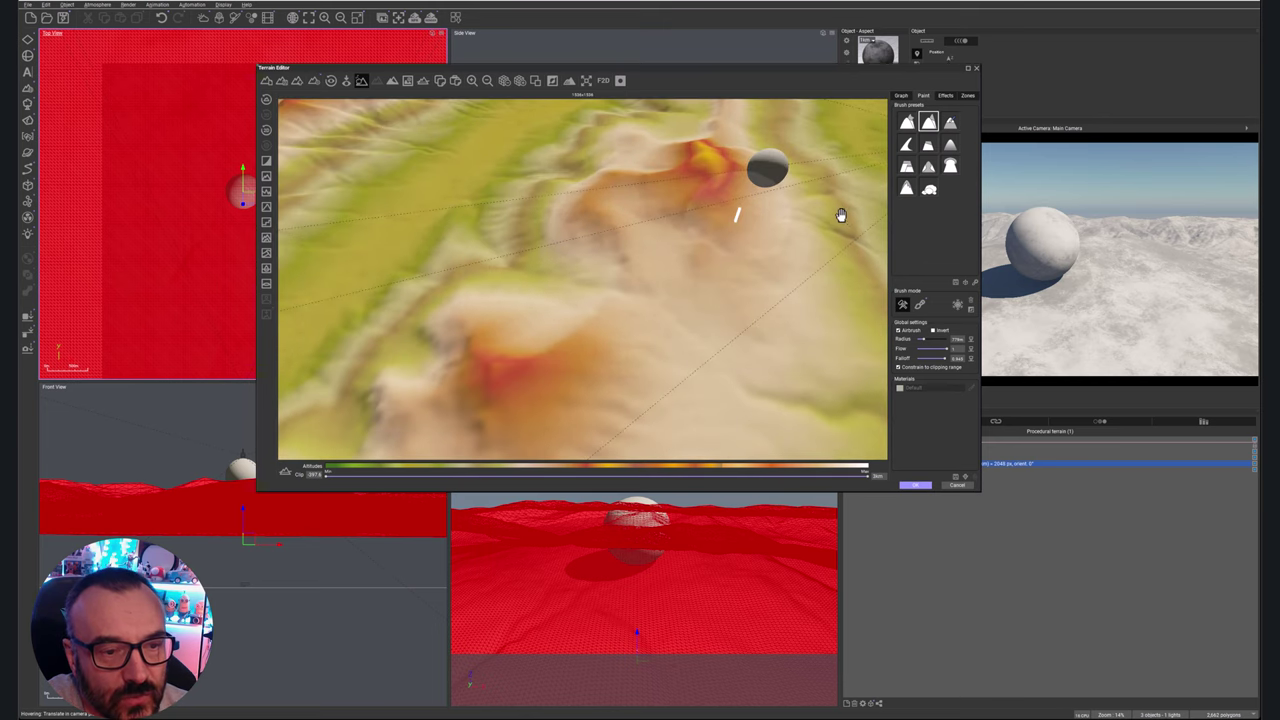
- Sculpt a raised, stepped mound beneath the sphere with the current brush and turn off the whole-scene preview
{"action": "right_click_drag", "start_coordinate": [840, 214], "coordinate": [723, 268]}
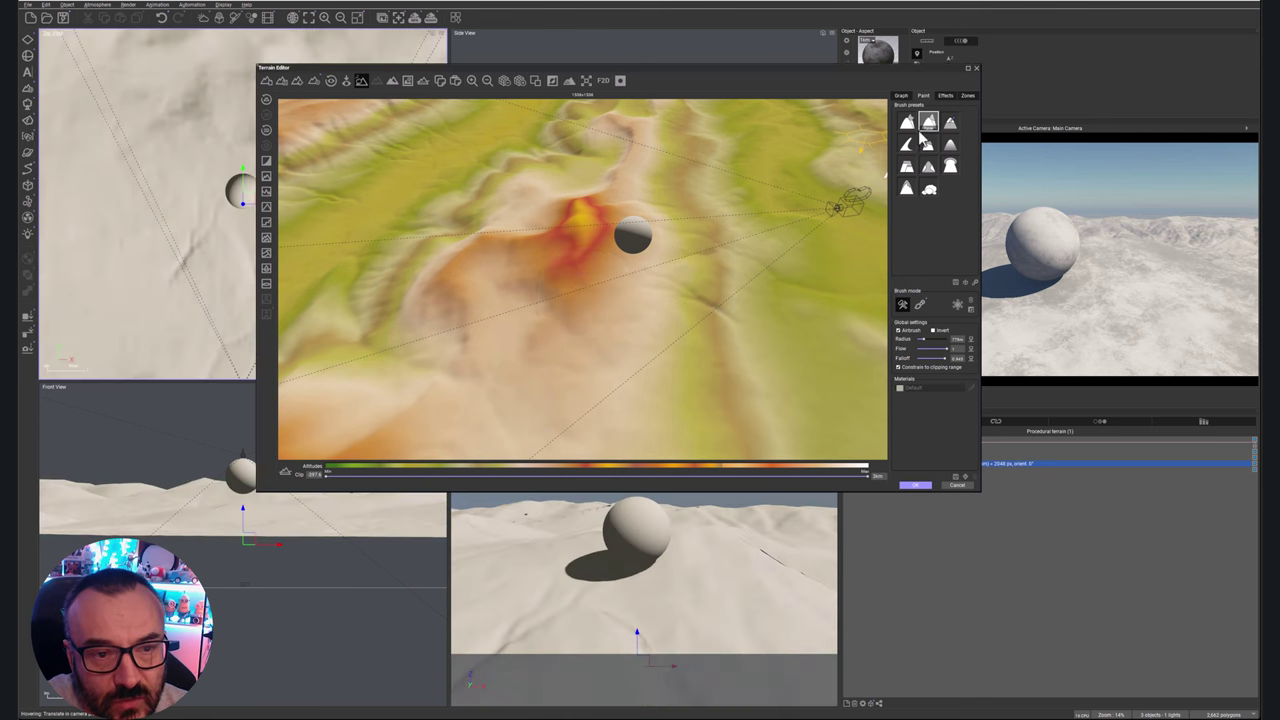
{"action": "left_click", "coordinate": [624, 250]}
{"action": "left_click_drag", "start_coordinate": [627, 245], "coordinate": [653, 238]}
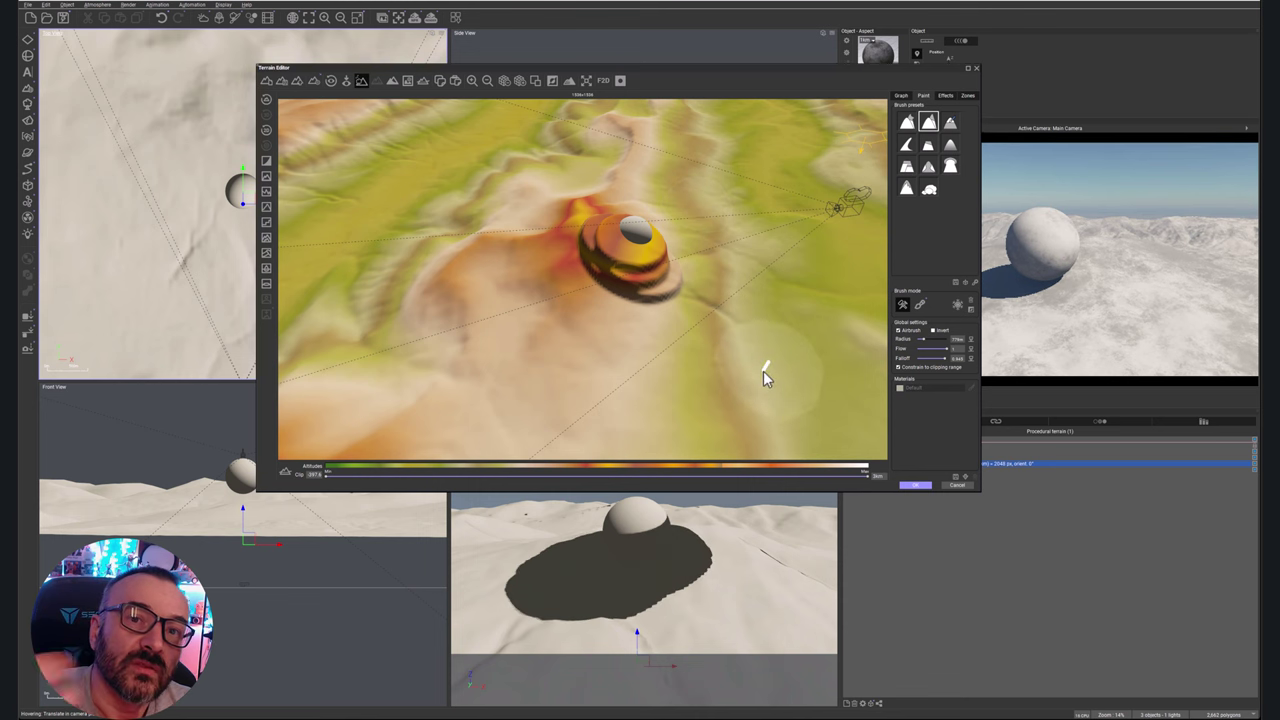
{"action": "left_click", "coordinate": [582, 218]}
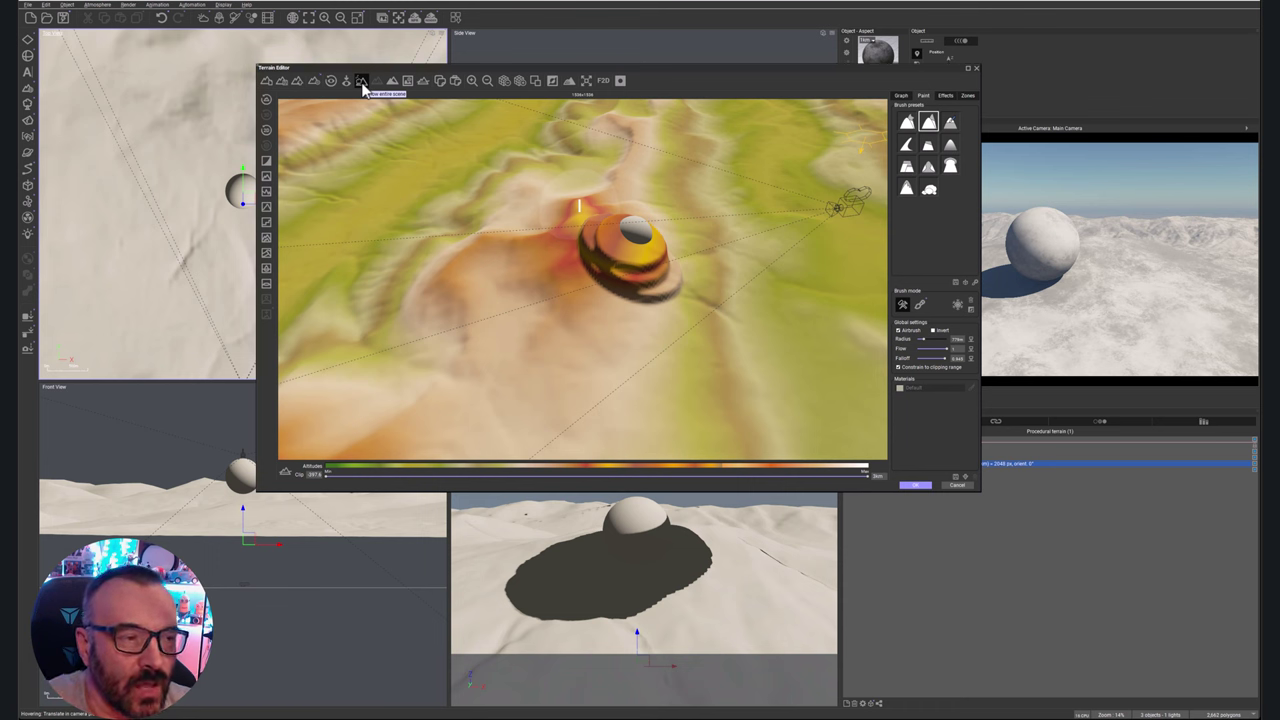
{"action": "left_click", "coordinate": [361, 81]}
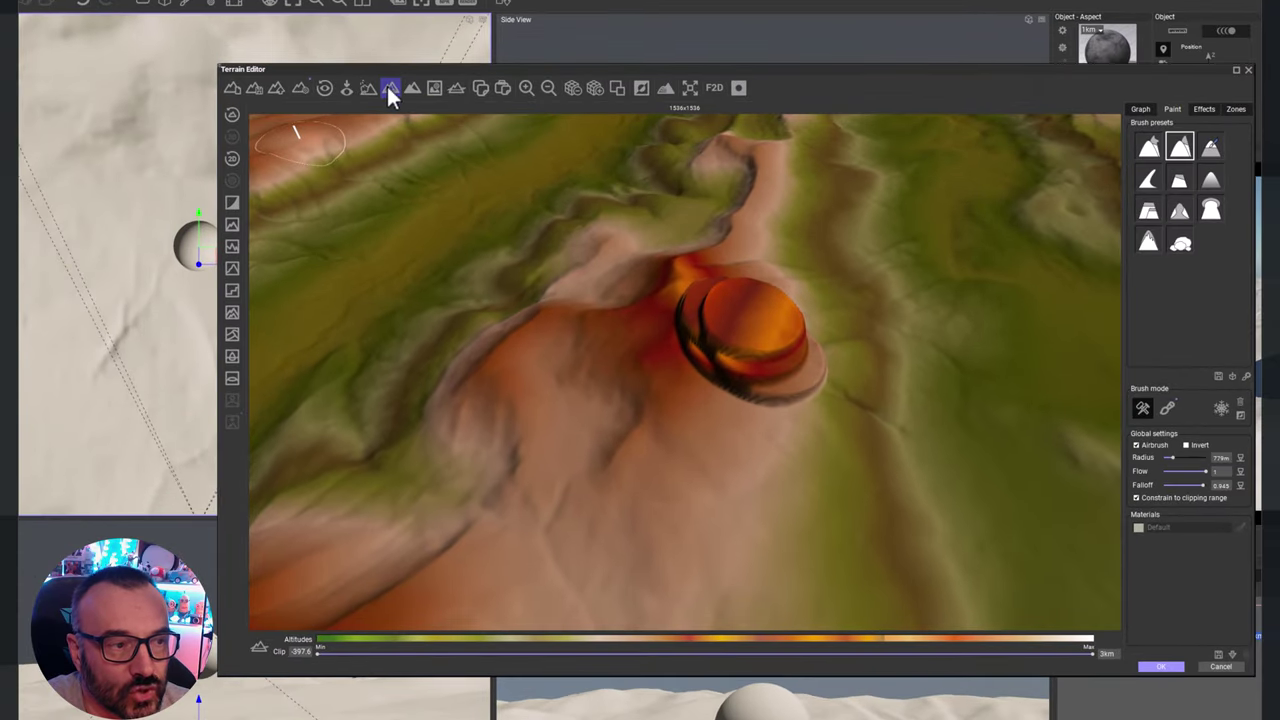
- Display the terrain preview as a wireframe, examine the mesh around the sculpted mound up close and return to solid shading
{"action": "left_click", "coordinate": [390, 88]}
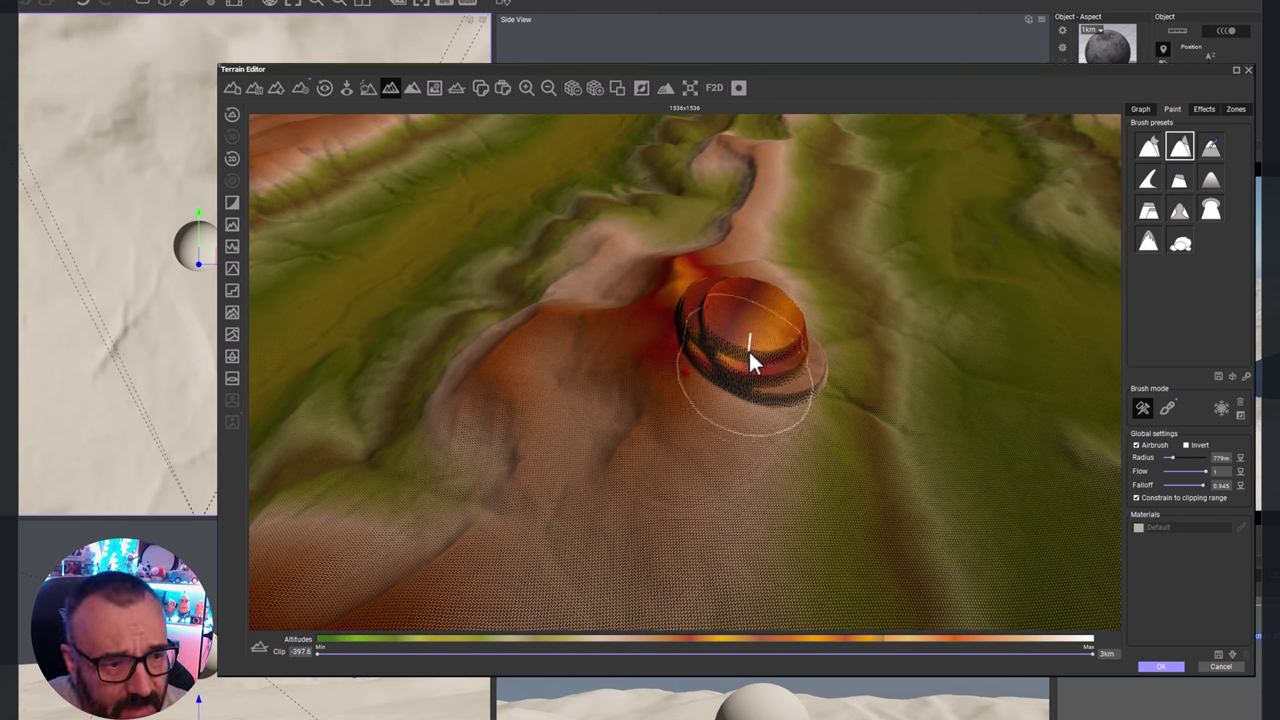
{"action": "scroll", "coordinate": [749, 353], "scroll_direction": "up", "scroll_amount": 6}
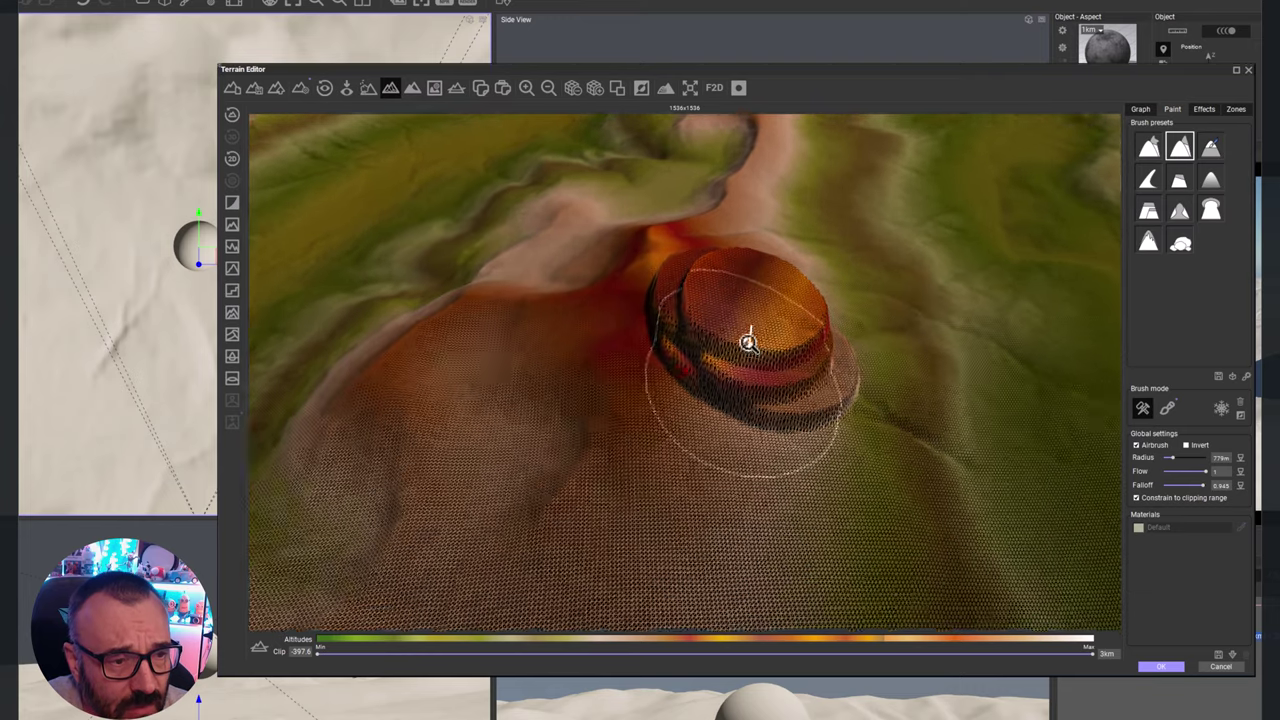
{"action": "scroll", "coordinate": [740, 333], "scroll_direction": "up", "scroll_amount": 3}
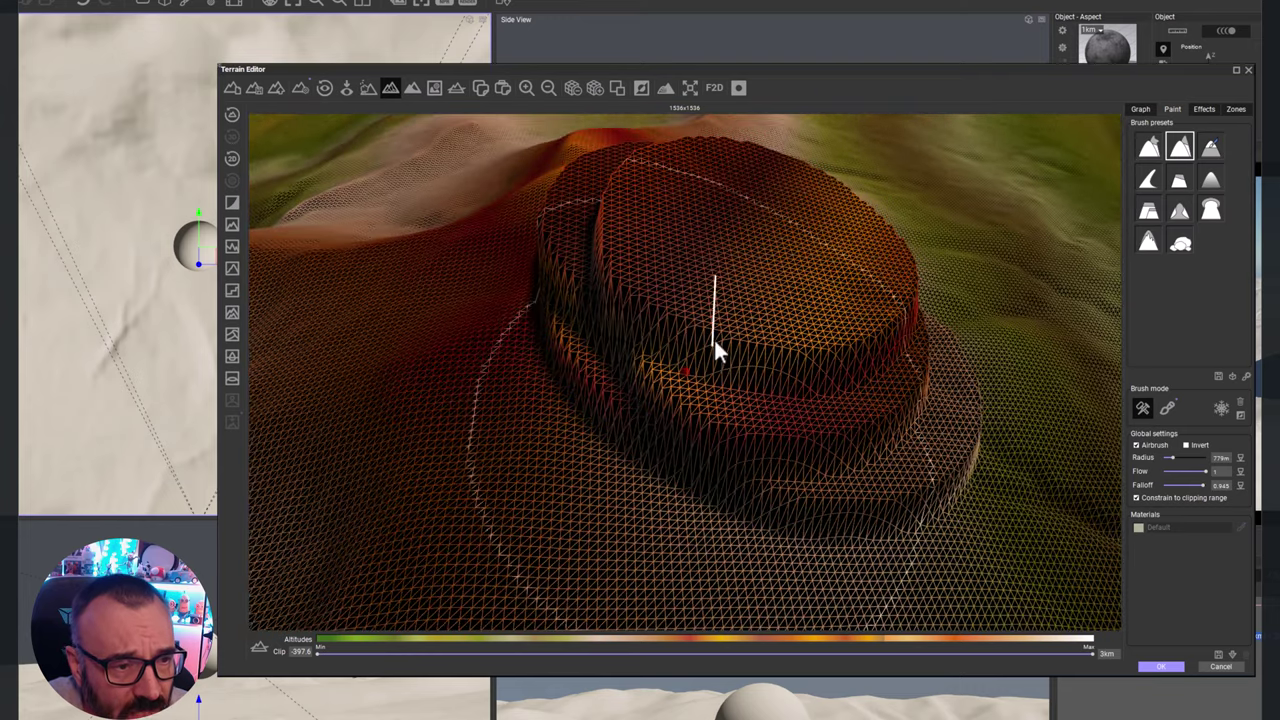
{"action": "middle_click_drag", "start_coordinate": [724, 368], "coordinate": [780, 374]}
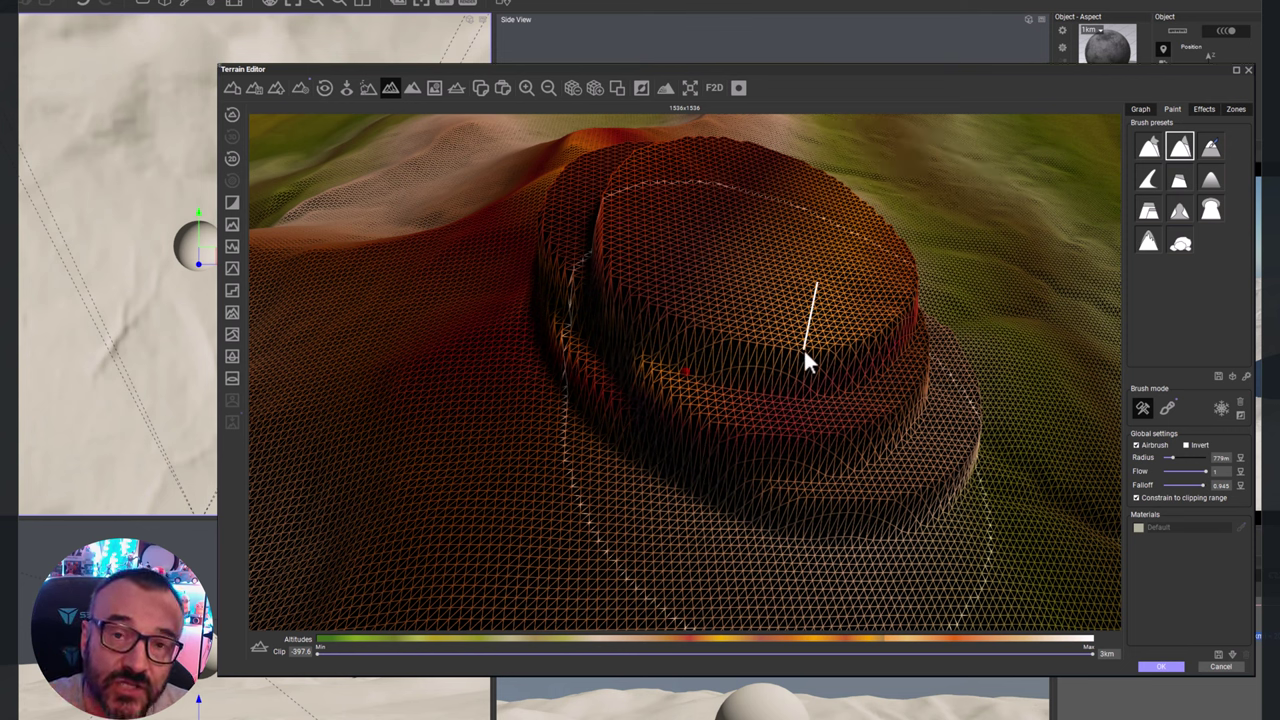
{"action": "left_click", "coordinate": [389, 88]}
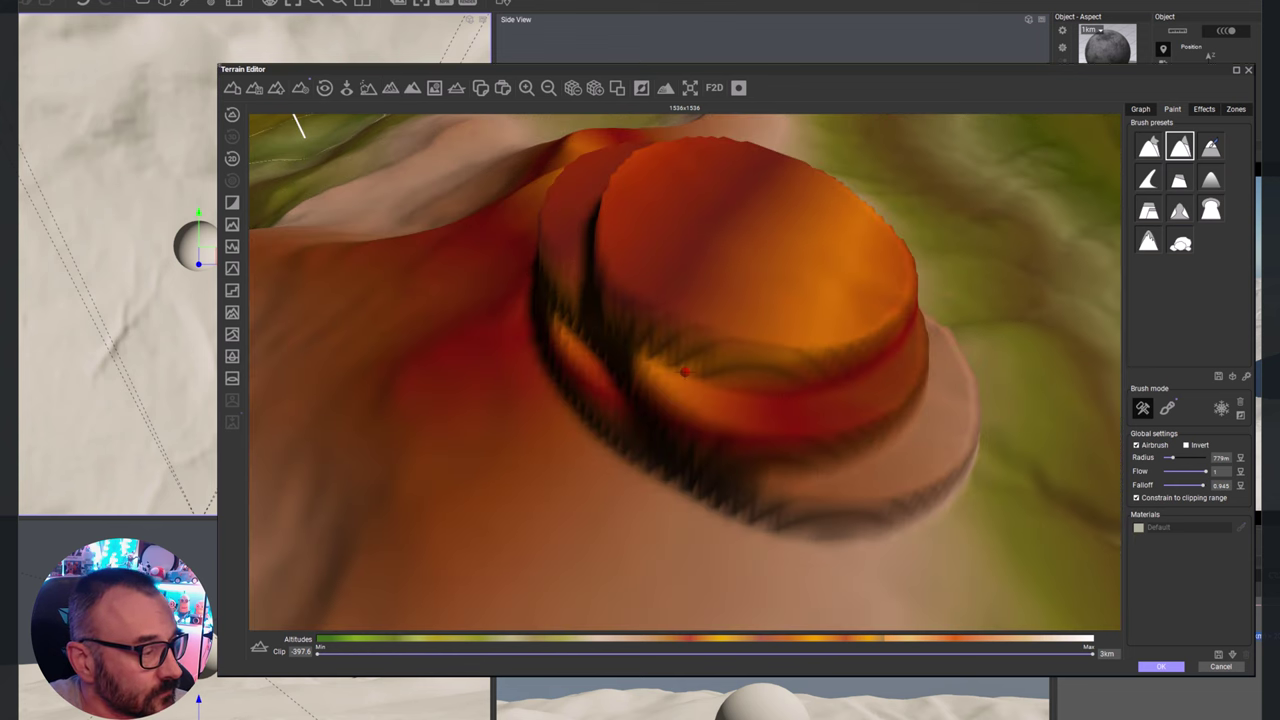
- Preview the mound with shiny highlights from several angles, and with the terrain's material in place of the altitude colors
{"action": "left_click", "coordinate": [412, 88]}
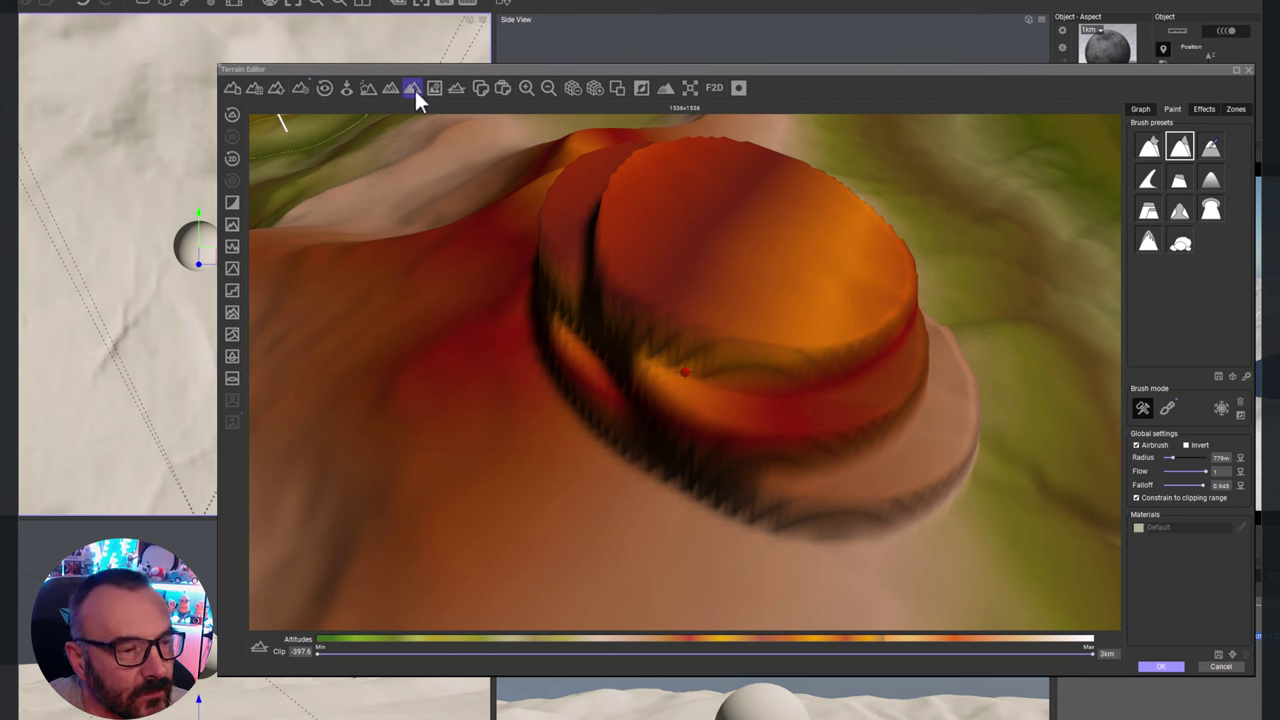
{"action": "left_click", "coordinate": [414, 88]}
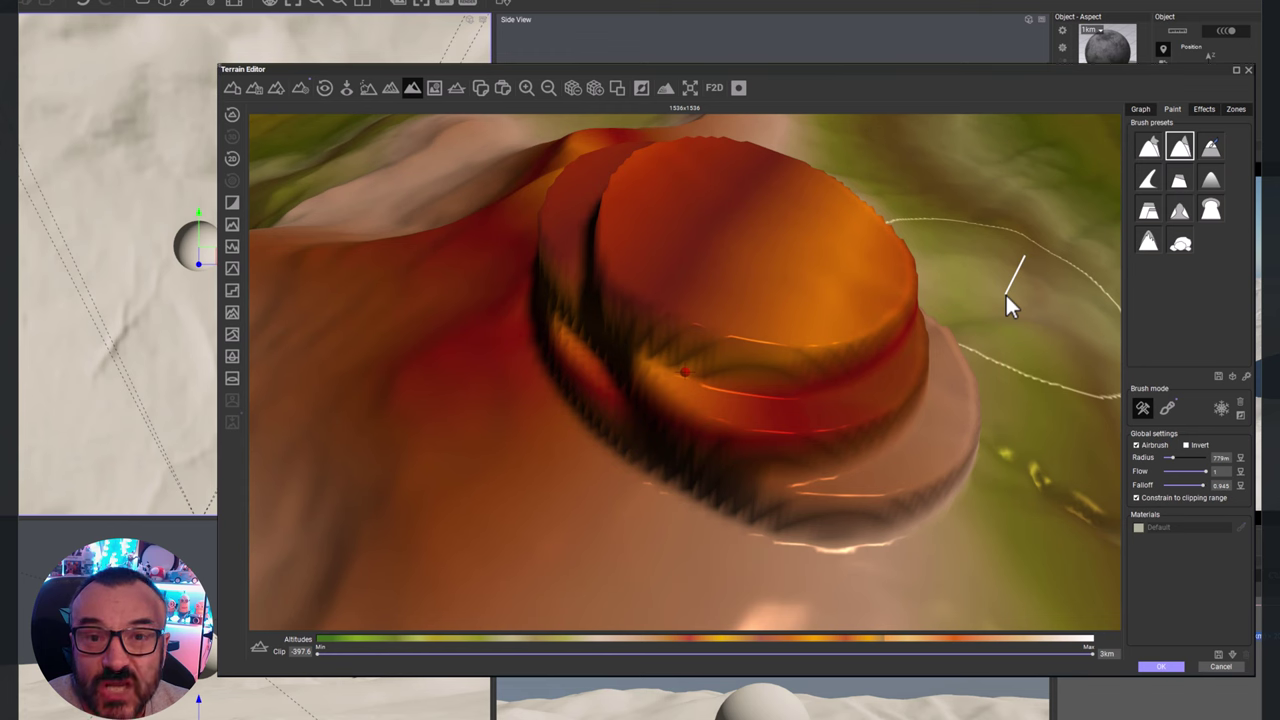
{"action": "mouse_move", "coordinate": [719, 323]}
{"action": "right_mouse_down"}
{"action": "mouse_move", "coordinate": [753, 383]}
{"action": "mouse_move", "coordinate": [756, 423]}
{"action": "mouse_move", "coordinate": [771, 380]}
{"action": "mouse_move", "coordinate": [806, 432]}
{"action": "mouse_move", "coordinate": [771, 340]}
{"action": "mouse_move", "coordinate": [729, 283]}
{"action": "mouse_move", "coordinate": [772, 272]}
{"action": "mouse_move", "coordinate": [751, 284]}
{"action": "right_mouse_up"}
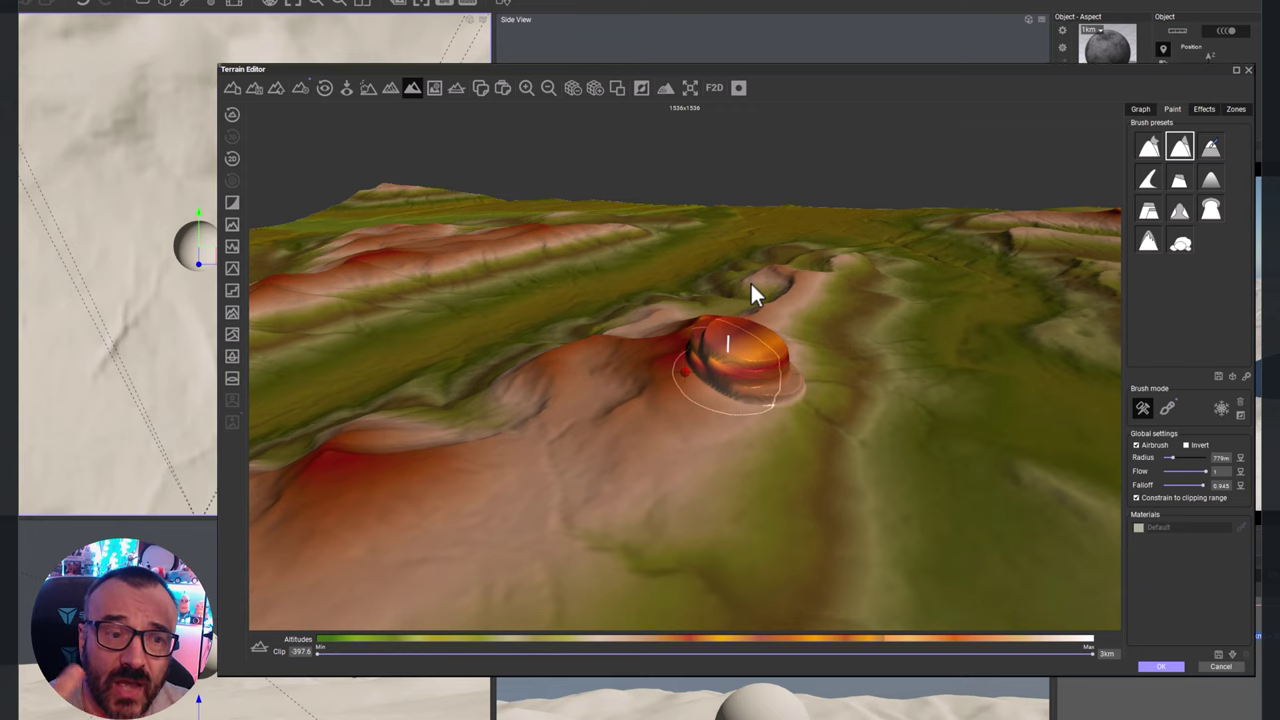
{"action": "mouse_move", "coordinate": [831, 254]}
{"action": "middle_mouse_down"}
{"action": "mouse_move", "coordinate": [809, 340]}
{"action": "mouse_move", "coordinate": [965, 347]}
{"action": "mouse_move", "coordinate": [851, 400]}
{"action": "mouse_move", "coordinate": [754, 386]}
{"action": "mouse_move", "coordinate": [749, 414]}
{"action": "mouse_move", "coordinate": [748, 375]}
{"action": "mouse_move", "coordinate": [763, 409]}
{"action": "mouse_move", "coordinate": [863, 420]}
{"action": "mouse_move", "coordinate": [834, 400]}
{"action": "mouse_move", "coordinate": [811, 352]}
{"action": "mouse_move", "coordinate": [803, 363]}
{"action": "mouse_move", "coordinate": [789, 349]}
{"action": "middle_mouse_up"}
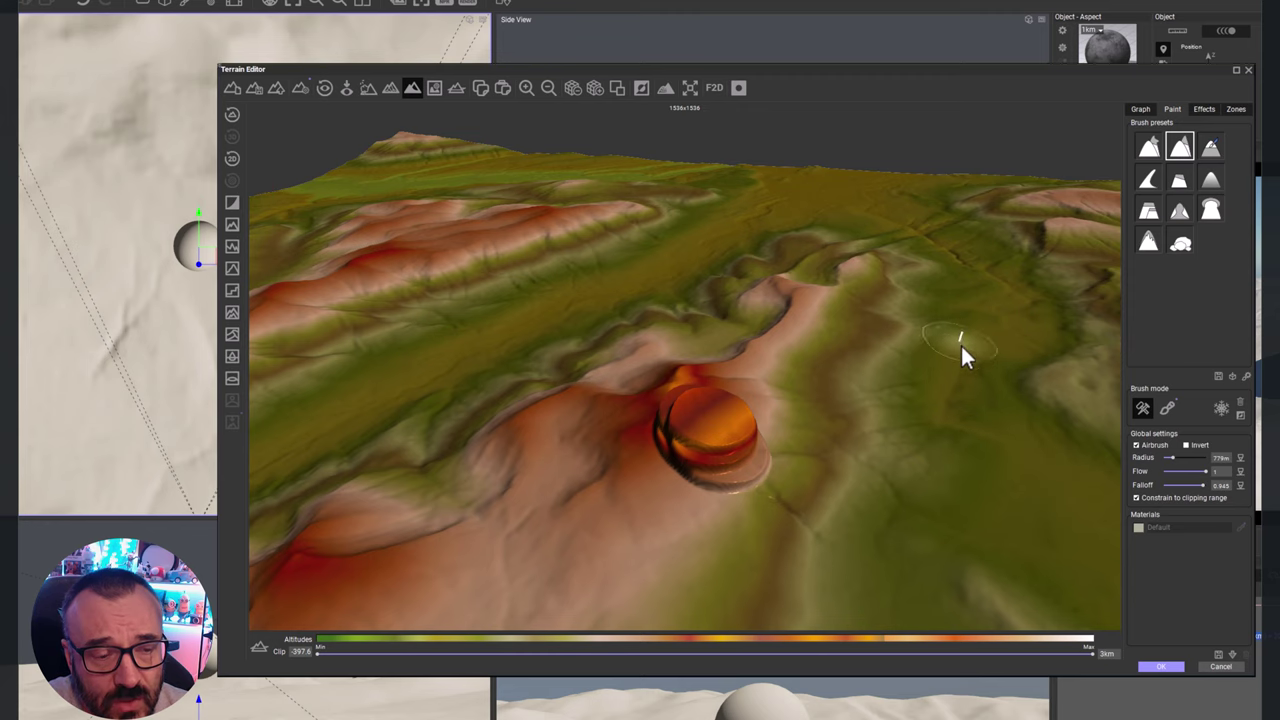
{"action": "middle_click_drag", "start_coordinate": [960, 343], "coordinate": [986, 330]}
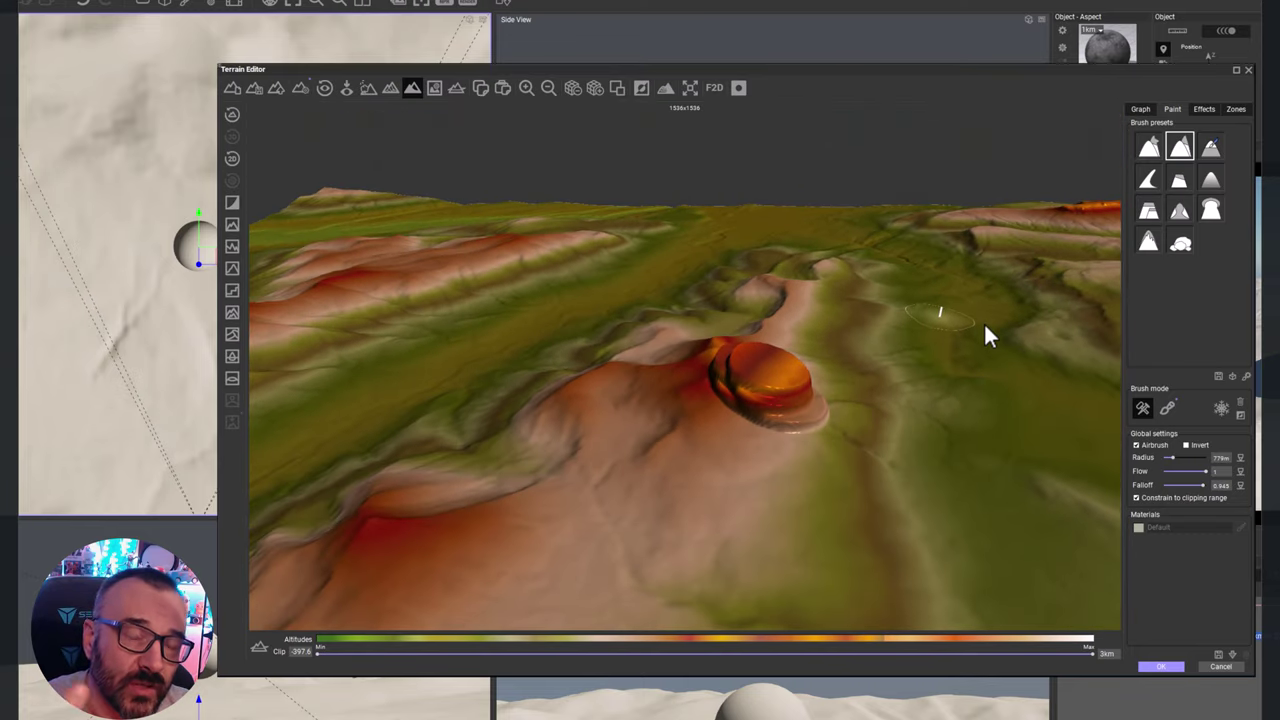
{"action": "left_click", "coordinate": [436, 84]}
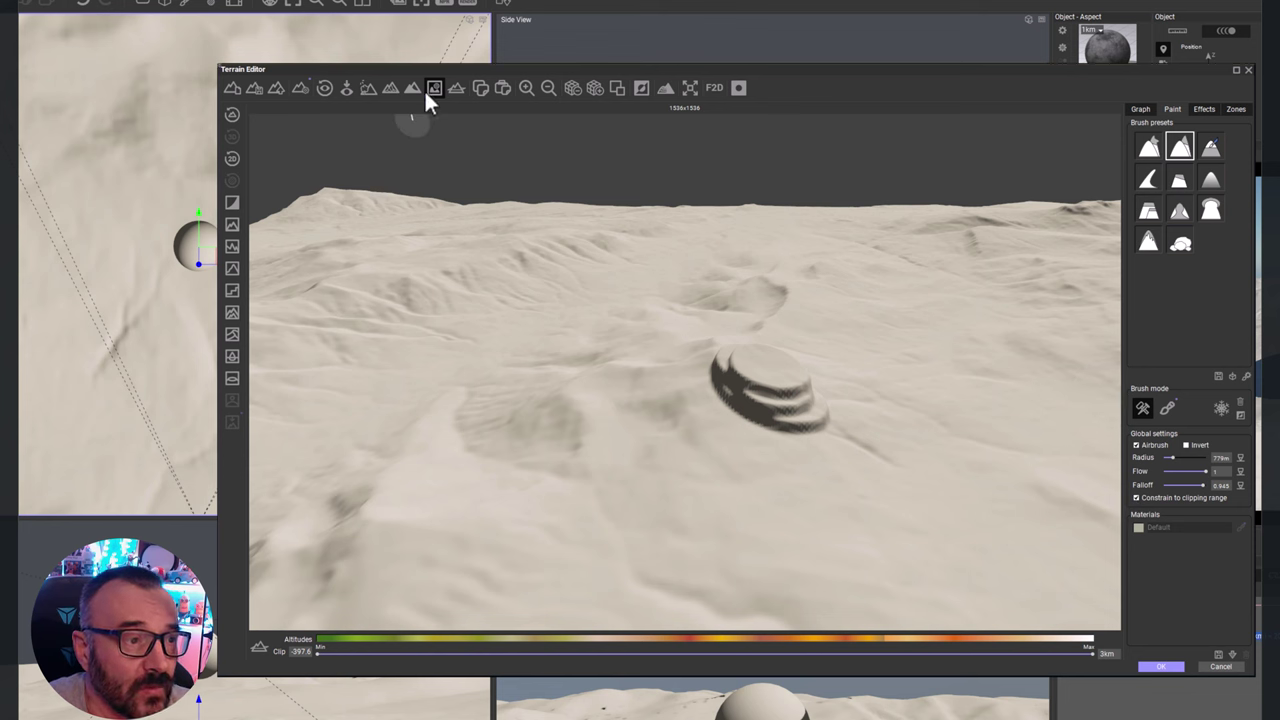
- Reshape the terrain with the built-in landform generators in the Terrain Editor and examine the whole surface
{"action": "left_click", "coordinate": [458, 87]}
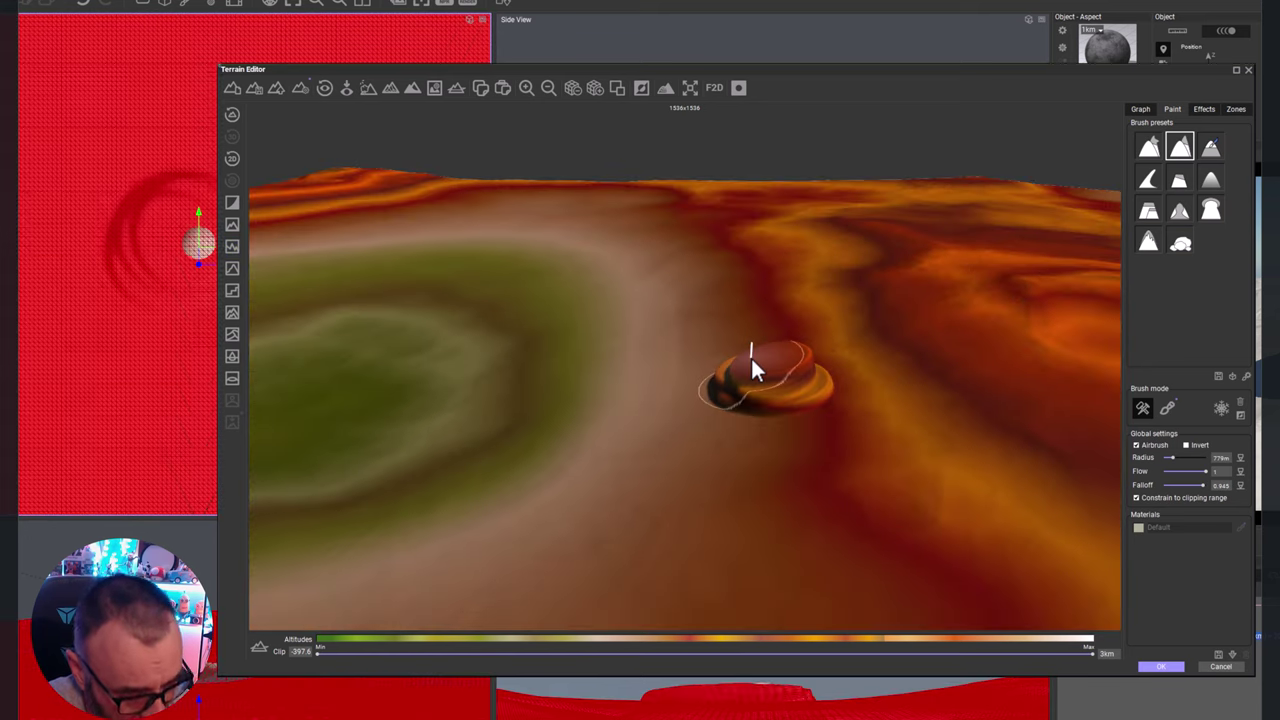
{"action": "scroll", "coordinate": [752, 356], "scroll_direction": "down", "scroll_amount": 2}
{"action": "scroll", "coordinate": [756, 358], "scroll_direction": "down", "scroll_amount": 4}
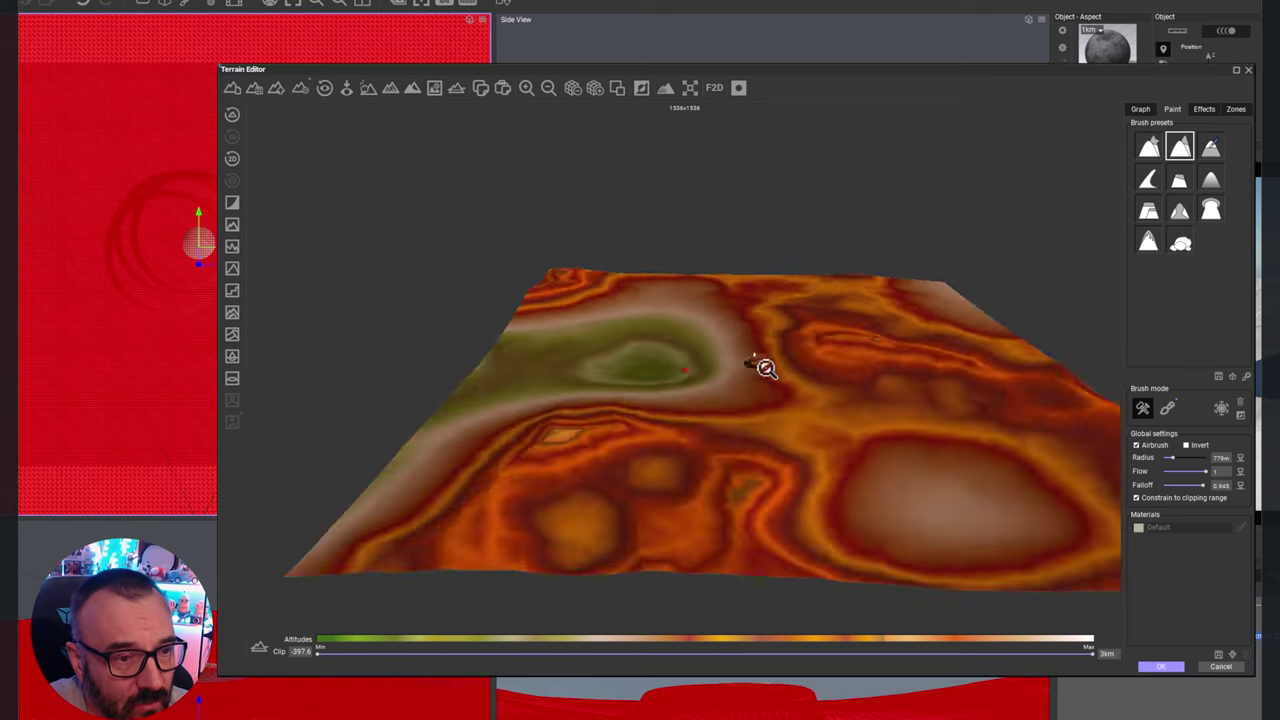
{"action": "scroll", "coordinate": [771, 366], "scroll_direction": "up", "scroll_amount": 2}
{"action": "scroll", "coordinate": [778, 388], "scroll_direction": "up", "scroll_amount": 3}
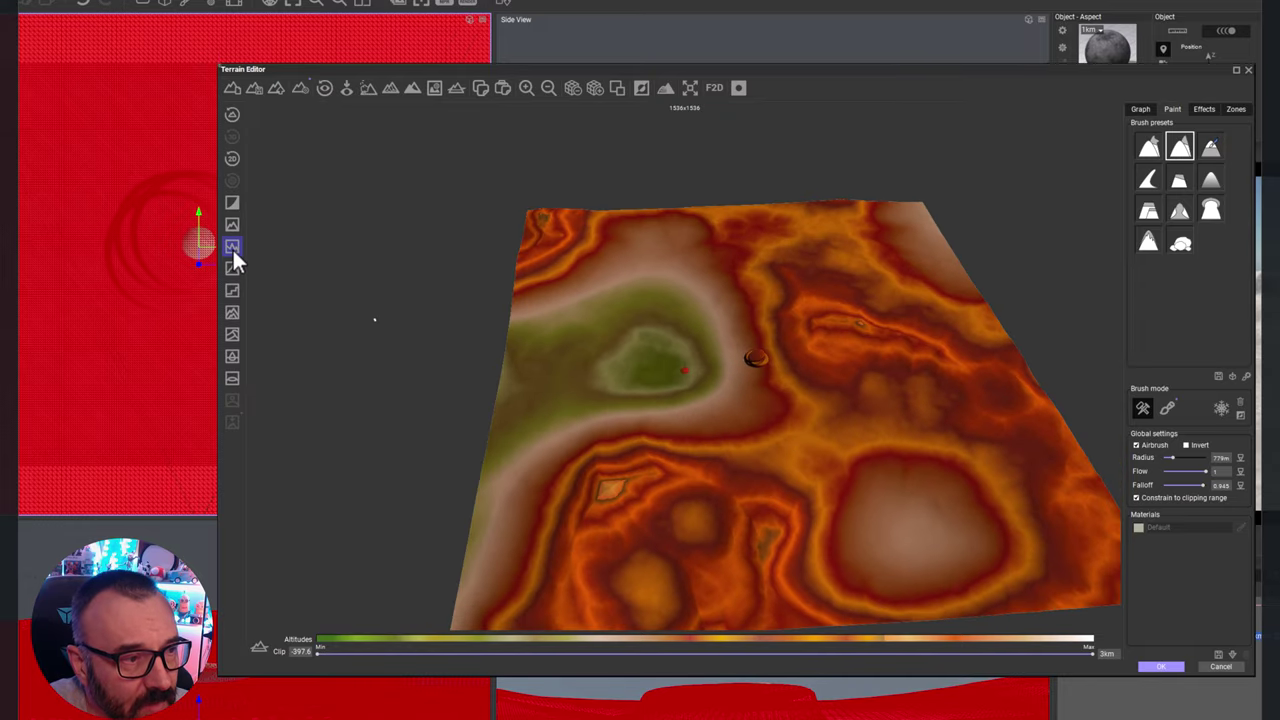
{"action": "left_click", "coordinate": [232, 247]}
{"action": "scroll", "coordinate": [854, 393], "scroll_direction": "up", "scroll_amount": 4}
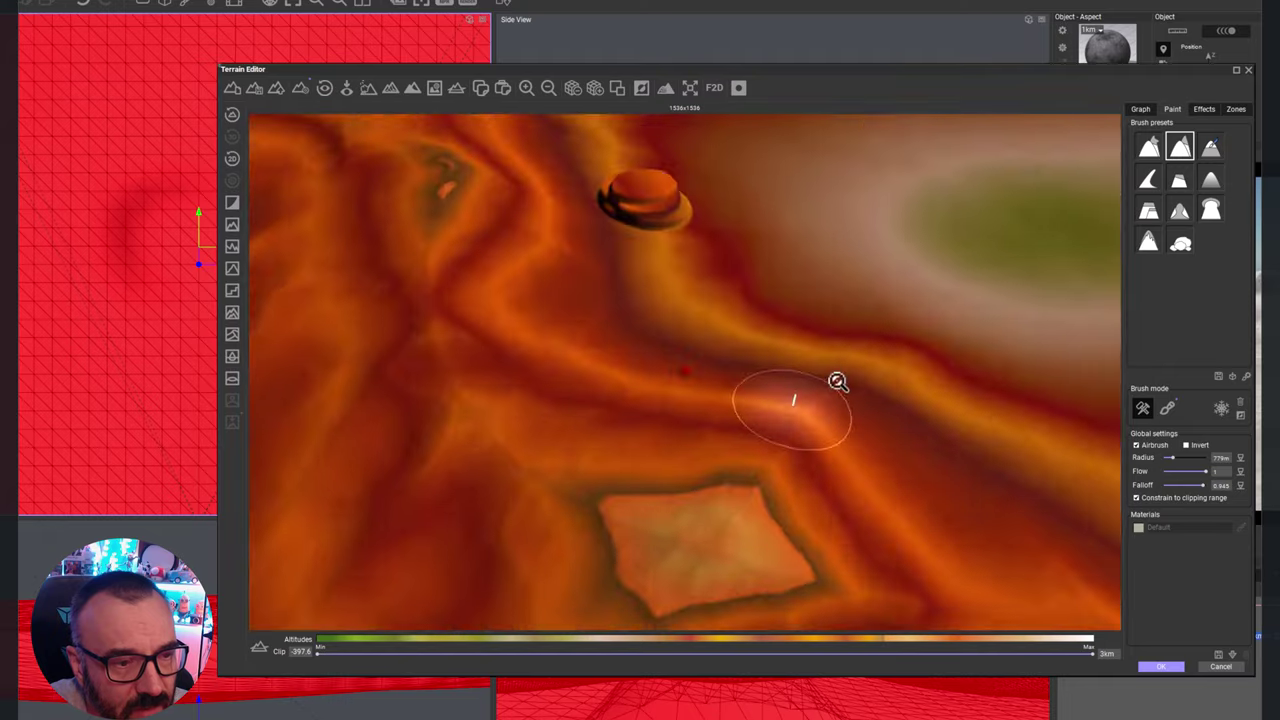
{"action": "scroll", "coordinate": [838, 381], "scroll_direction": "up", "scroll_amount": 2}
{"action": "scroll", "coordinate": [851, 357], "scroll_direction": "down", "scroll_amount": 8}
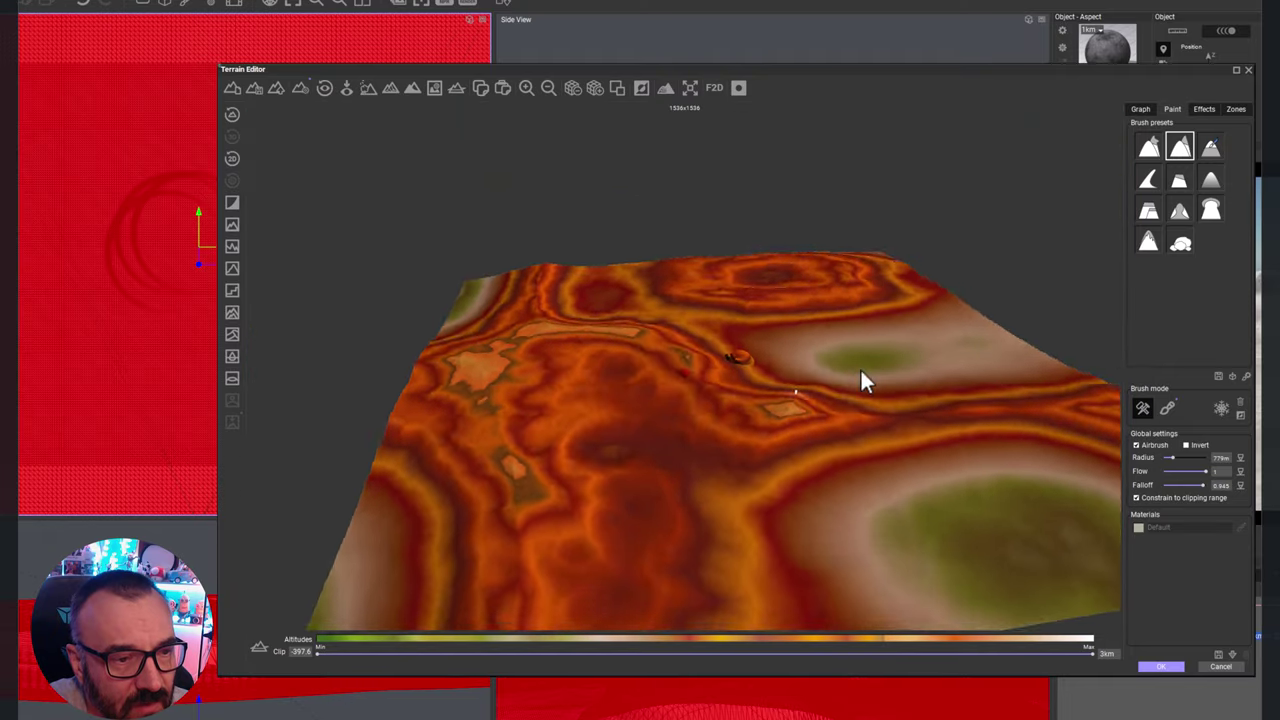
{"action": "mouse_move", "coordinate": [865, 380]}
{"action": "right_mouse_down"}
{"action": "mouse_move", "coordinate": [863, 343]}
{"action": "mouse_move", "coordinate": [789, 360]}
{"action": "mouse_move", "coordinate": [848, 380]}
{"action": "right_mouse_up"}
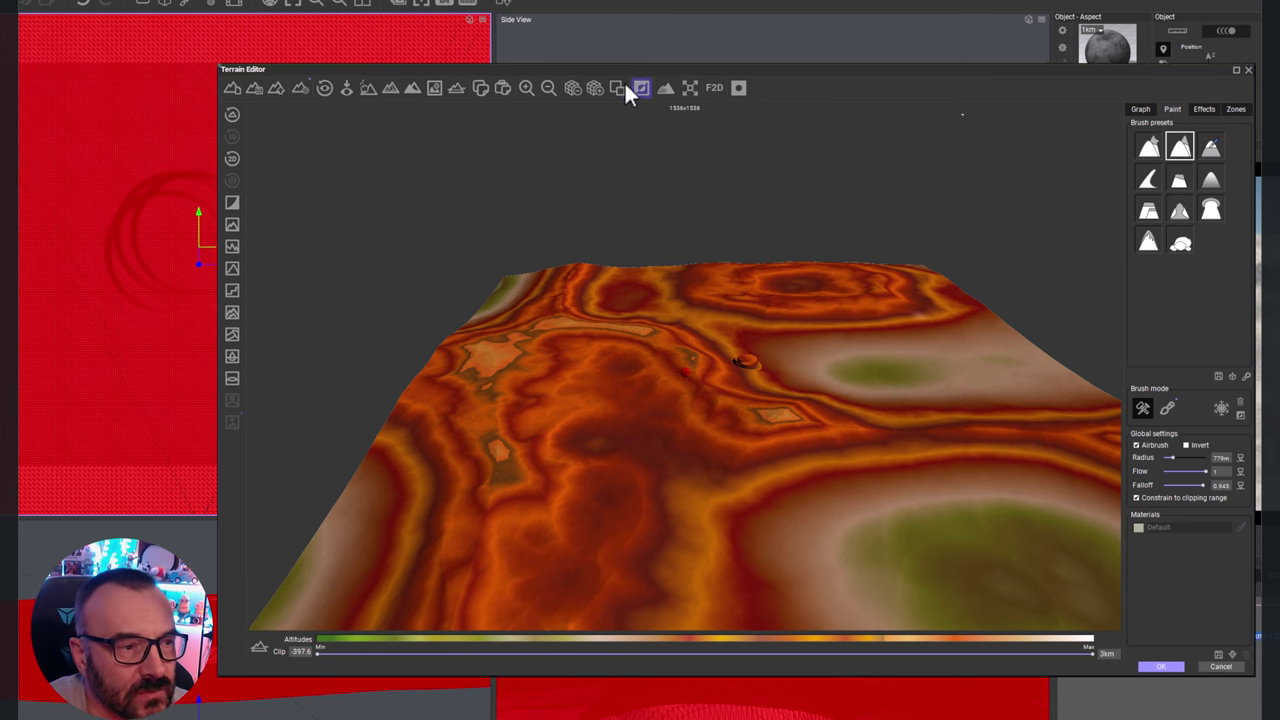
- Show the clipping plane, raise the terrain's lower clipping altitude to about 962 m and accept the editor
{"action": "left_click", "coordinate": [456, 88]}
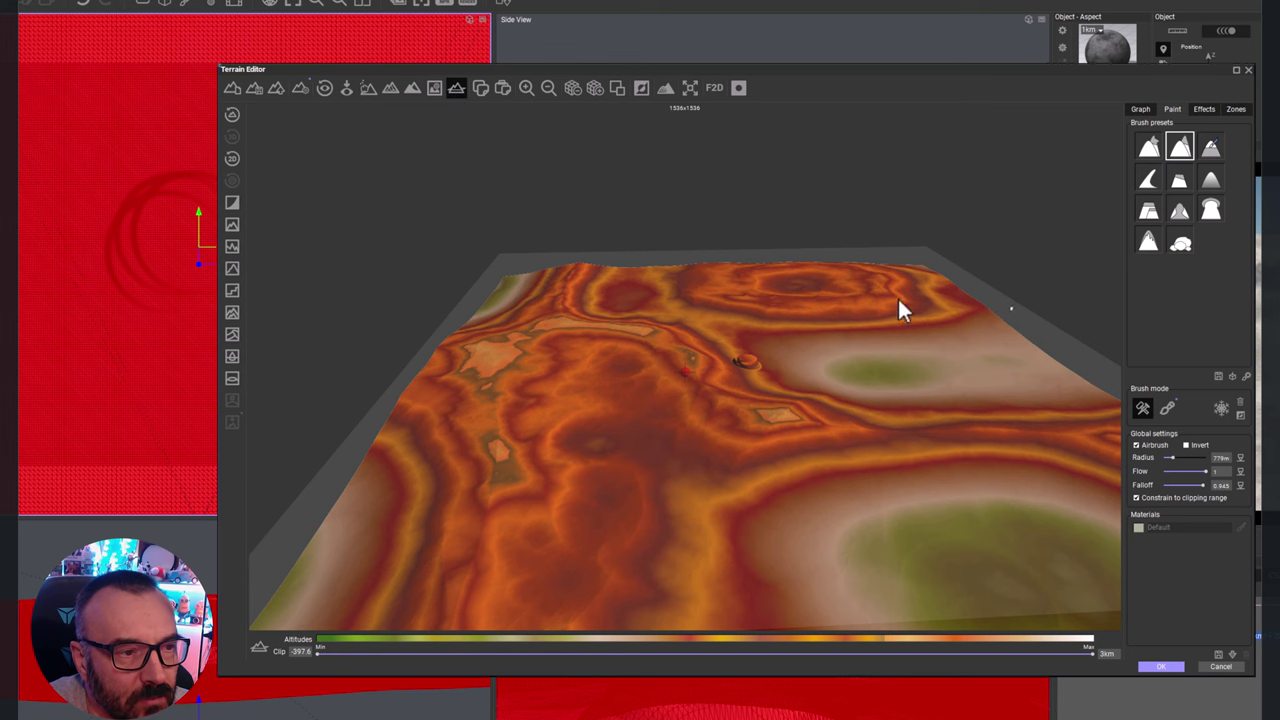
{"action": "middle_click_drag", "start_coordinate": [677, 510], "coordinate": [712, 415]}
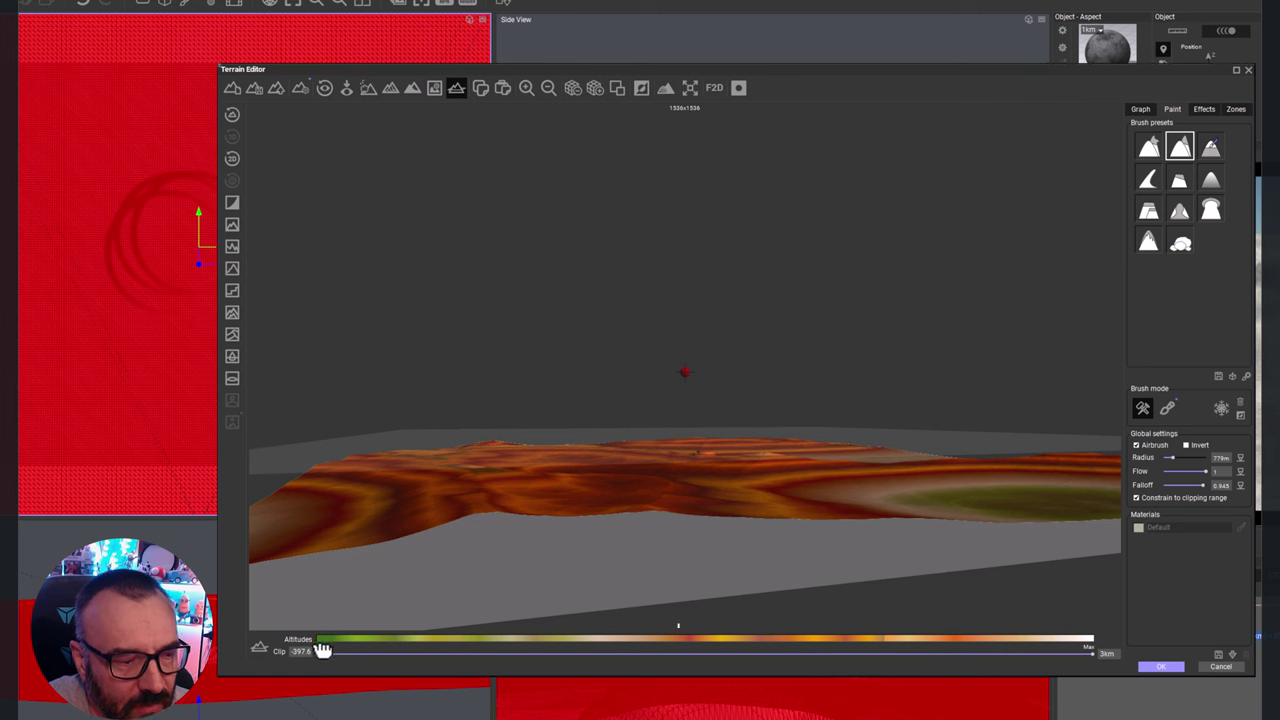
{"action": "left_click_drag", "start_coordinate": [318, 656], "coordinate": [586, 652]}
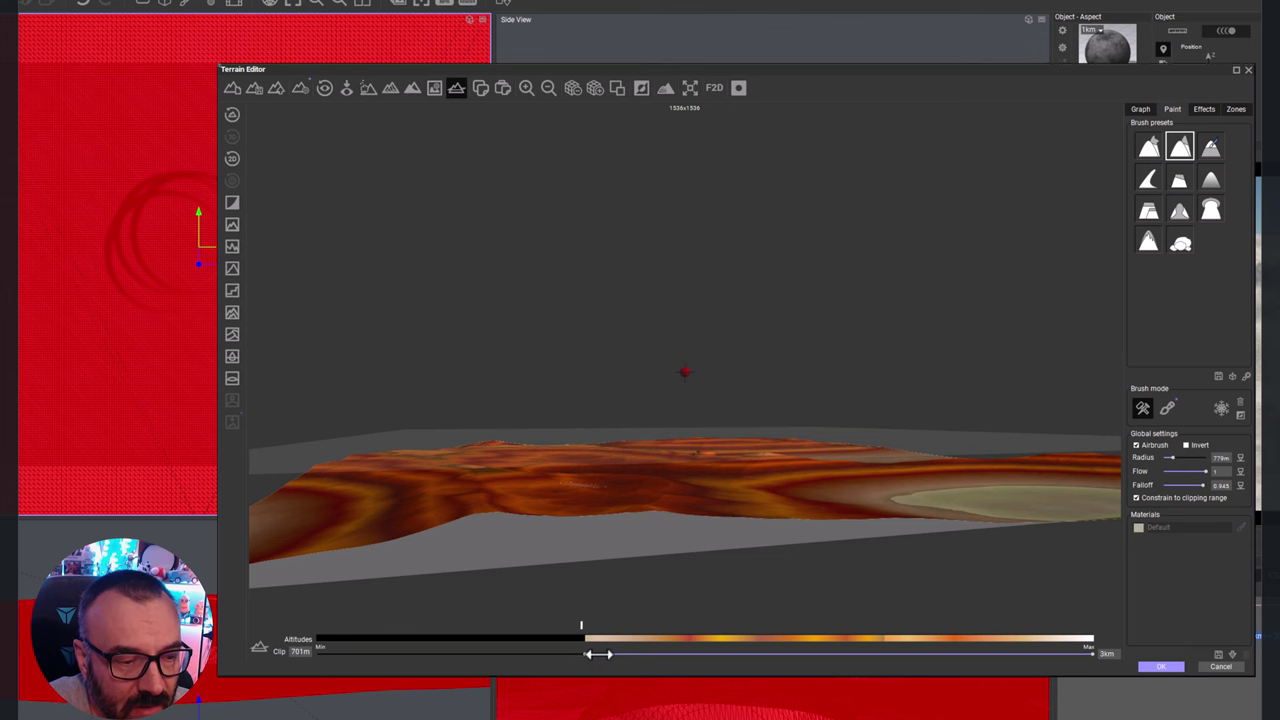
{"action": "left_click_drag", "start_coordinate": [598, 654], "coordinate": [651, 654]}
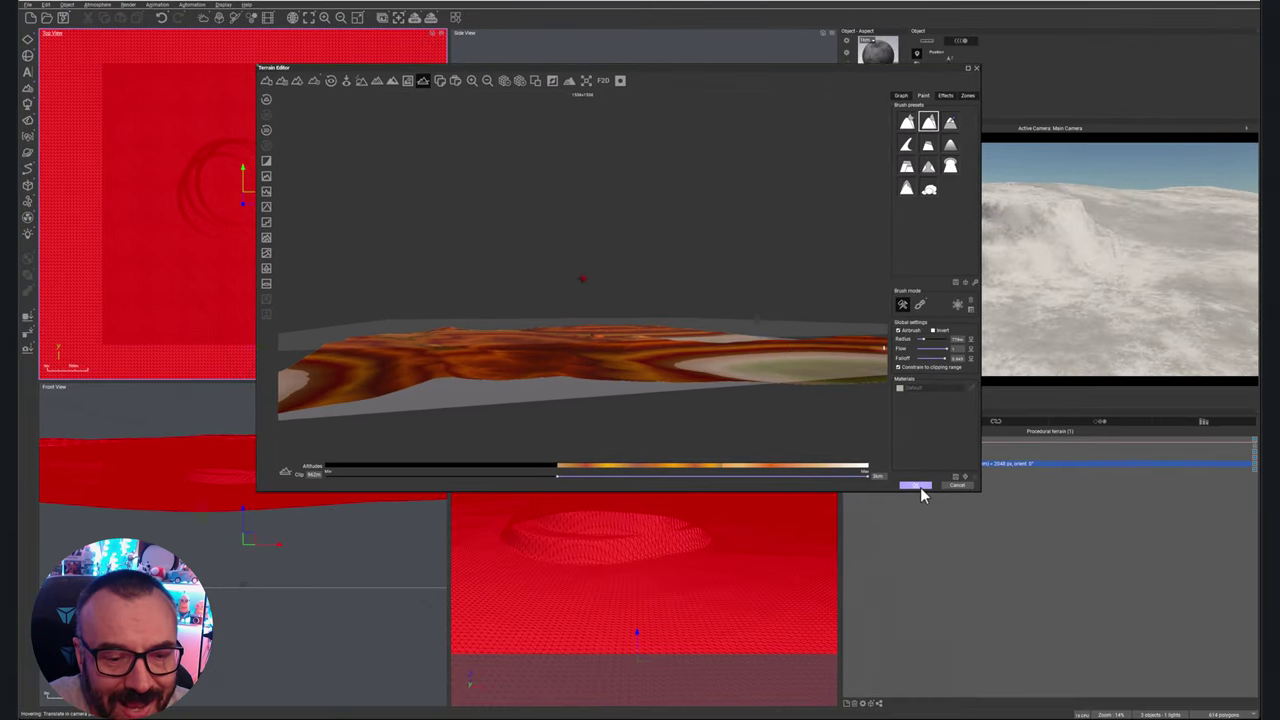
{"action": "left_click", "coordinate": [917, 486]}
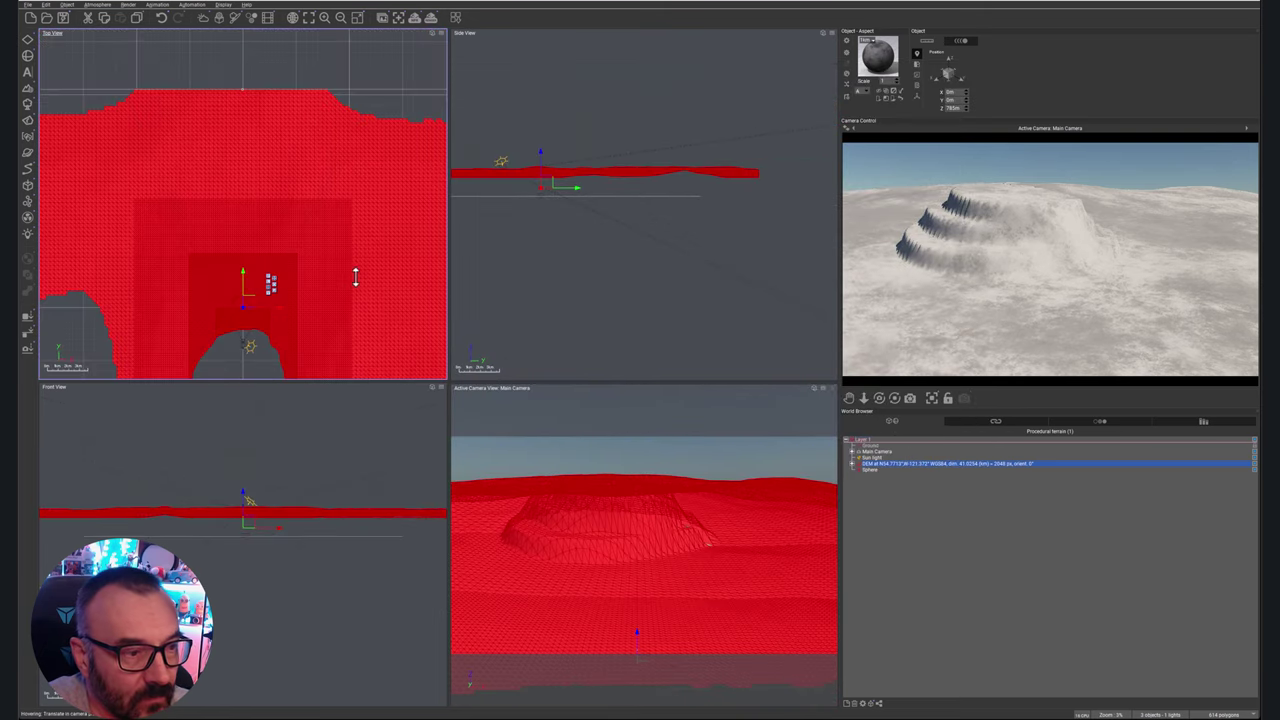
- Move the main camera back to the terrain's edge at about 6.1 km altitude and refresh its preview of the clipped terrain
{"action": "scroll", "coordinate": [366, 320], "scroll_direction": "up", "scroll_amount": 5}
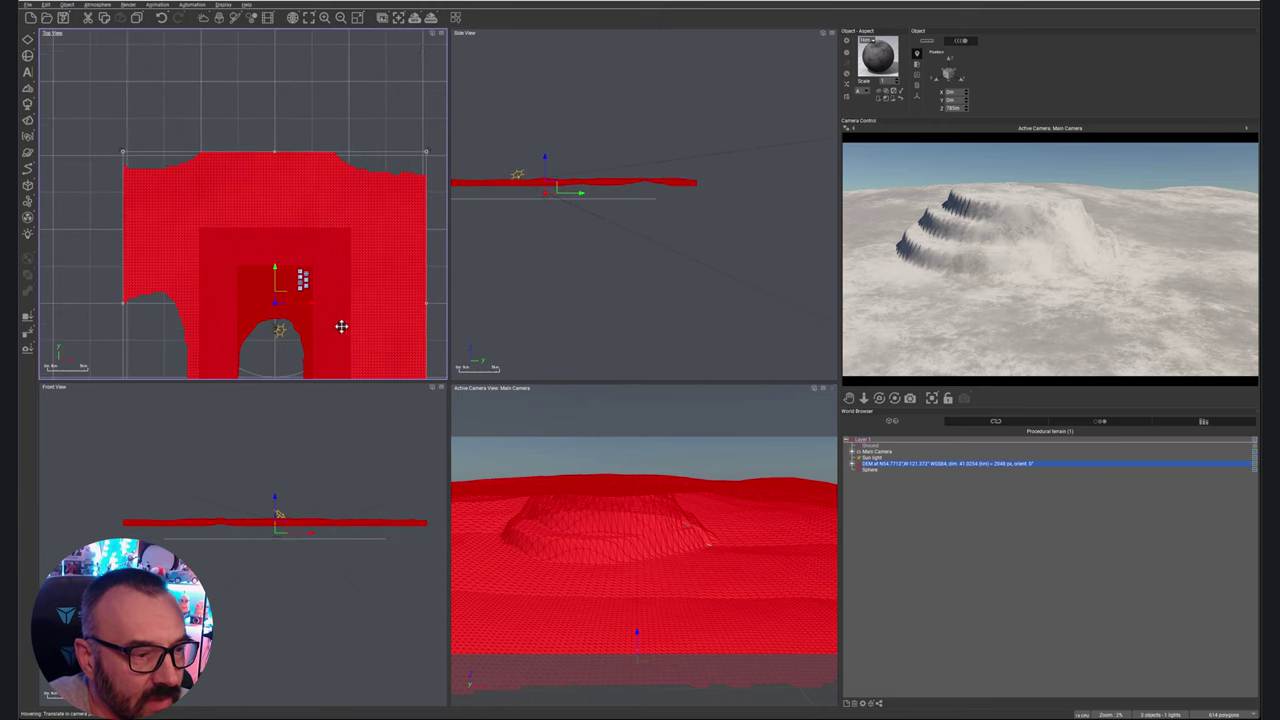
{"action": "right_click_drag", "start_coordinate": [340, 326], "coordinate": [378, 152]}
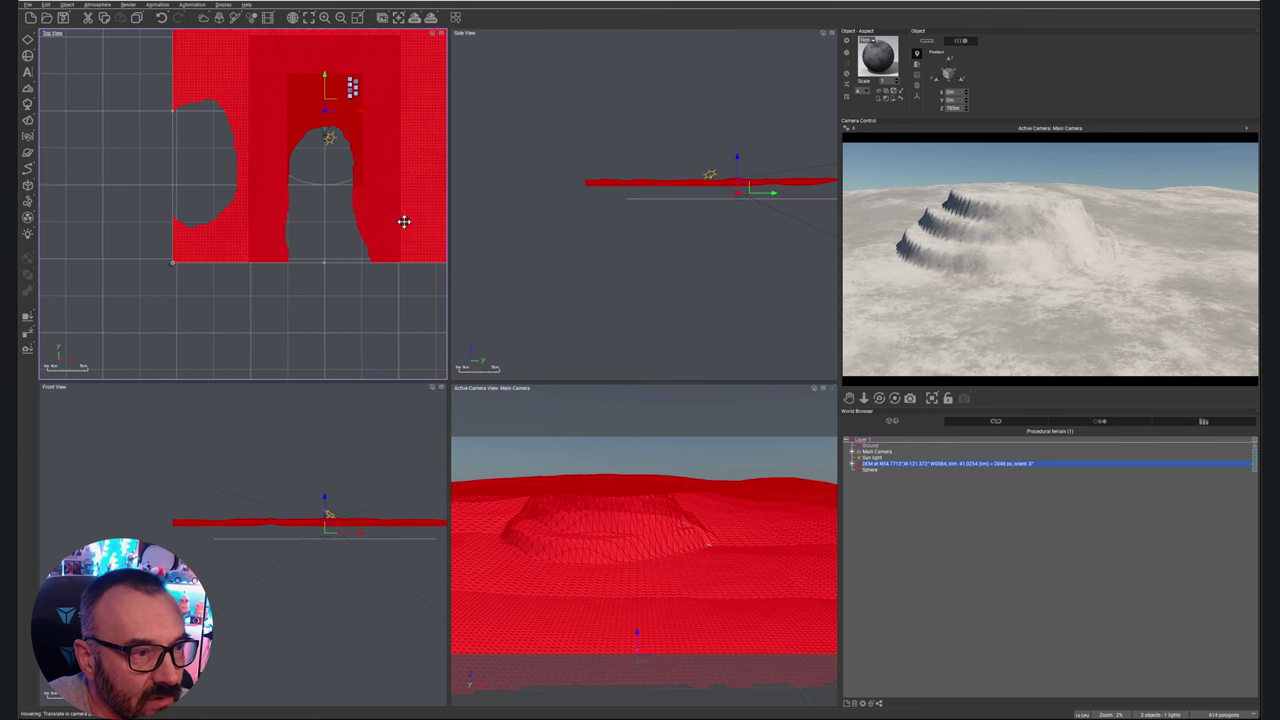
{"action": "left_click", "coordinate": [886, 453]}
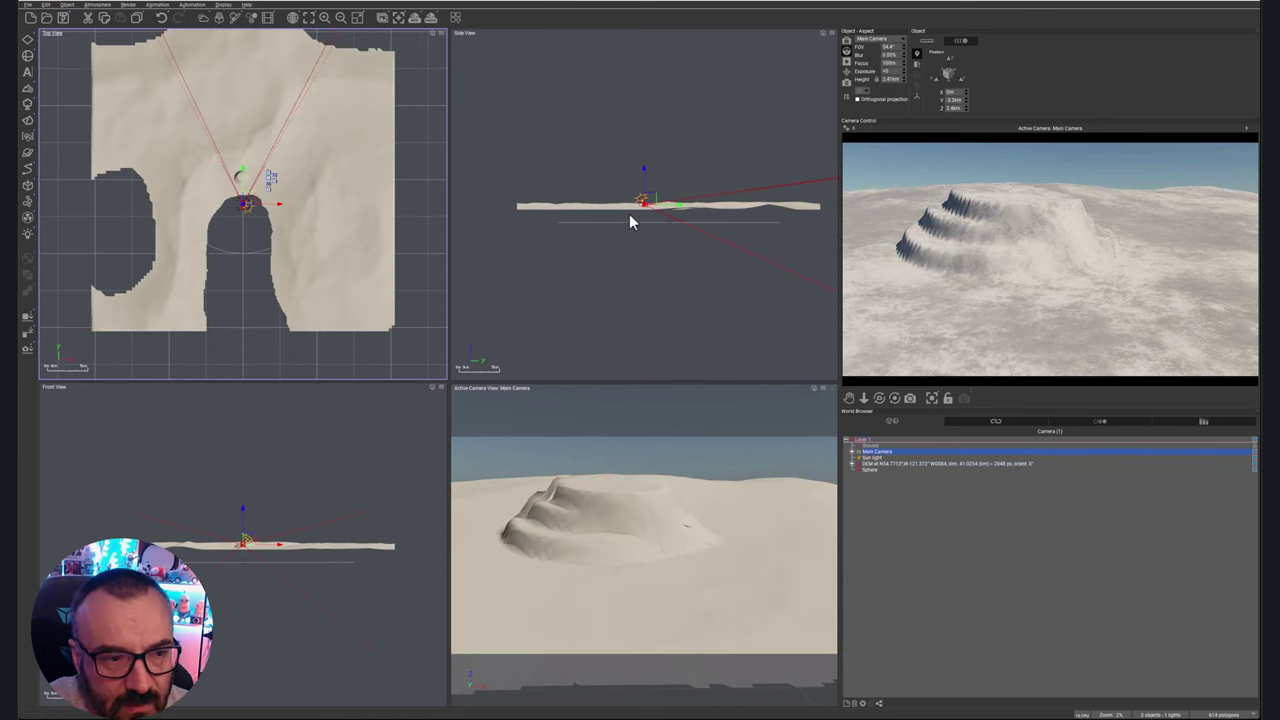
{"action": "left_click_drag", "start_coordinate": [645, 200], "coordinate": [519, 172]}
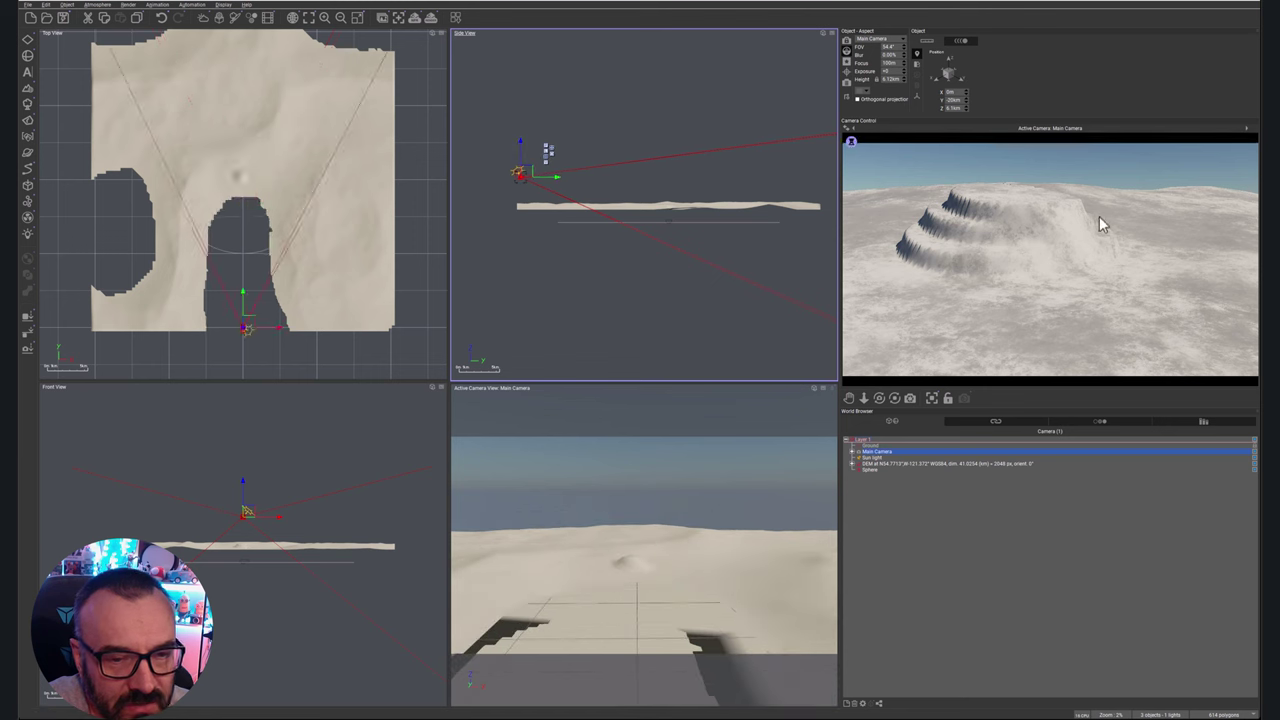
{"action": "left_click_drag", "start_coordinate": [1099, 216], "coordinate": [1108, 339]}
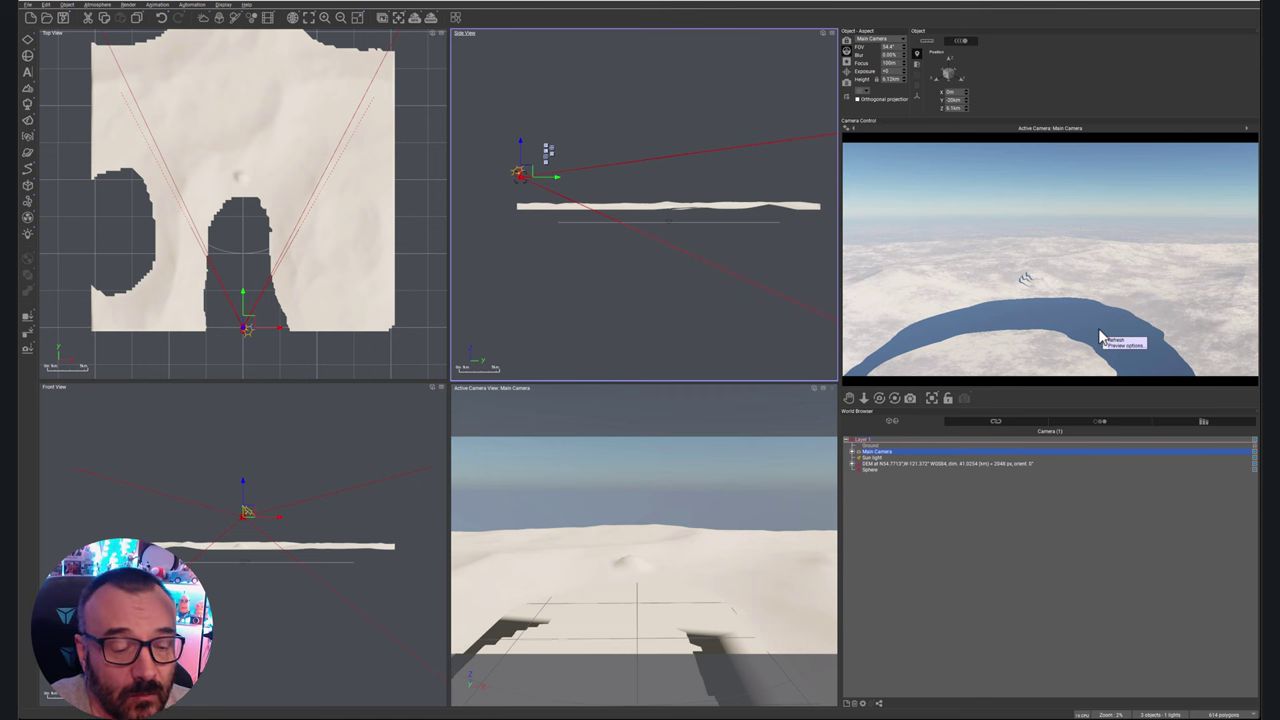
- Reopen the imported terrain in the Terrain Editor and lower its upper clipping altitude to just above the lower limit
{"action": "left_click", "coordinate": [311, 97]}
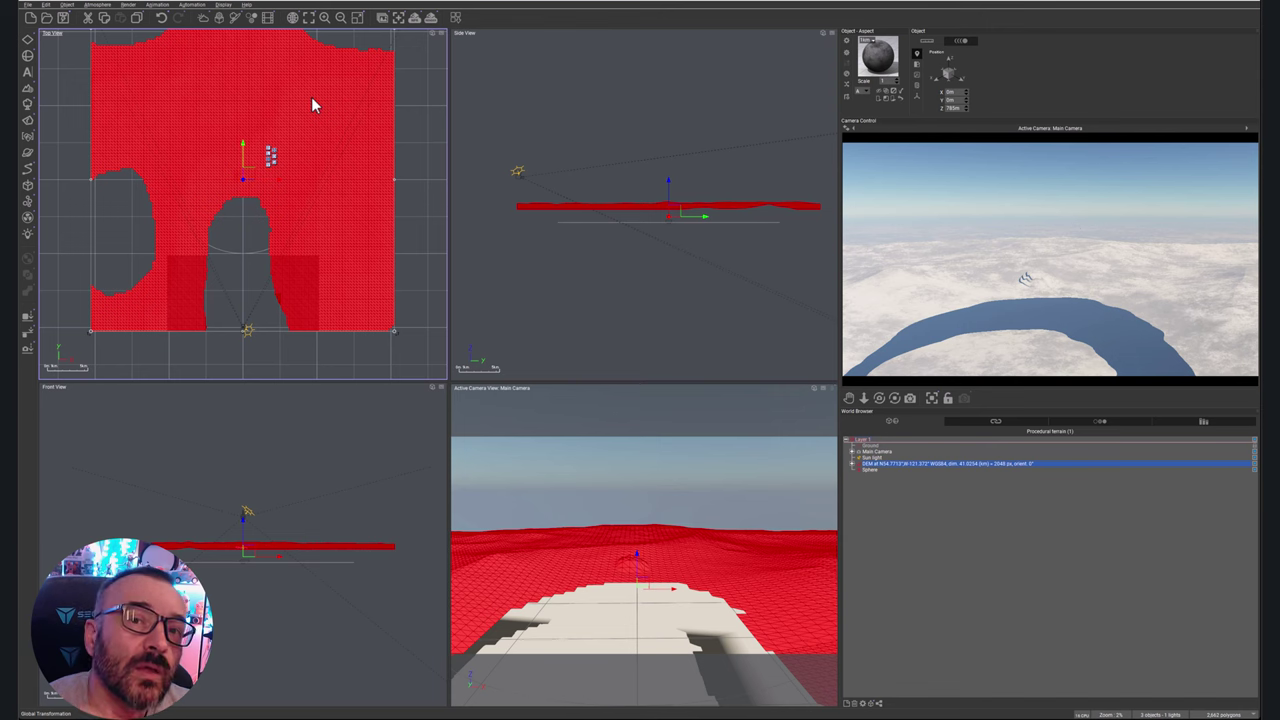
{"action": "double_click", "coordinate": [311, 97]}
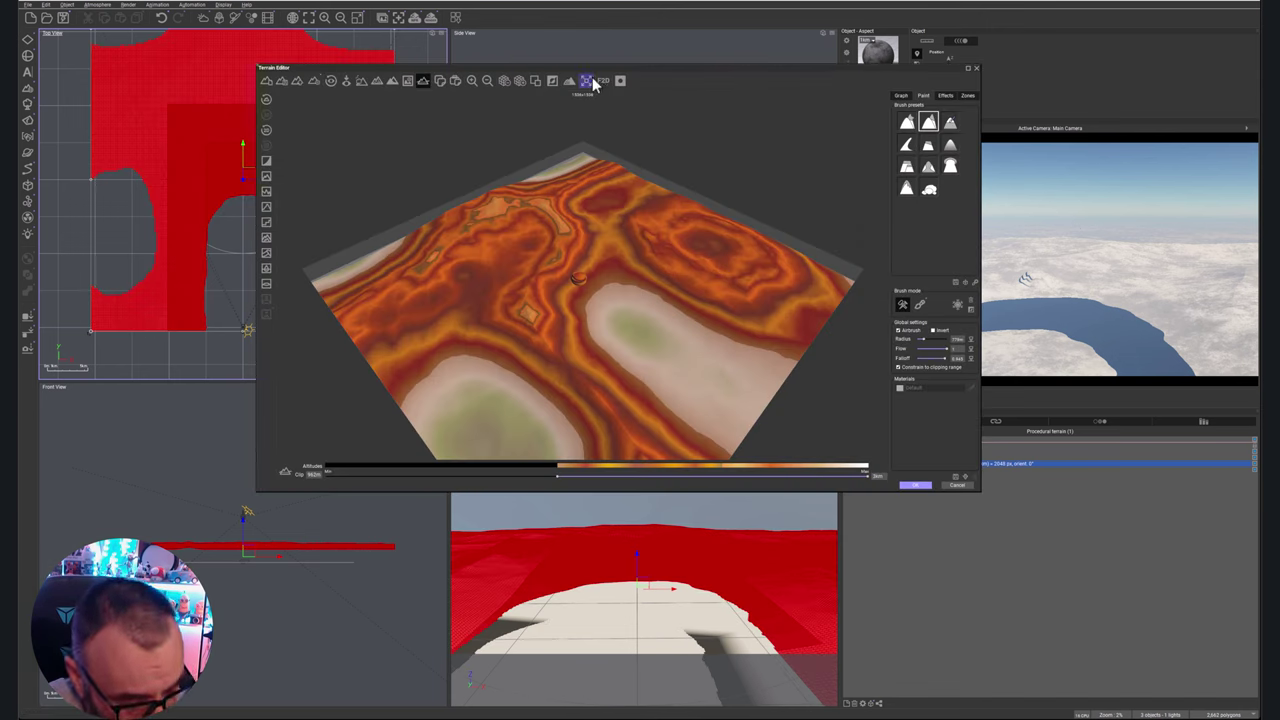
{"action": "right_click_drag", "start_coordinate": [537, 320], "coordinate": [605, 310]}
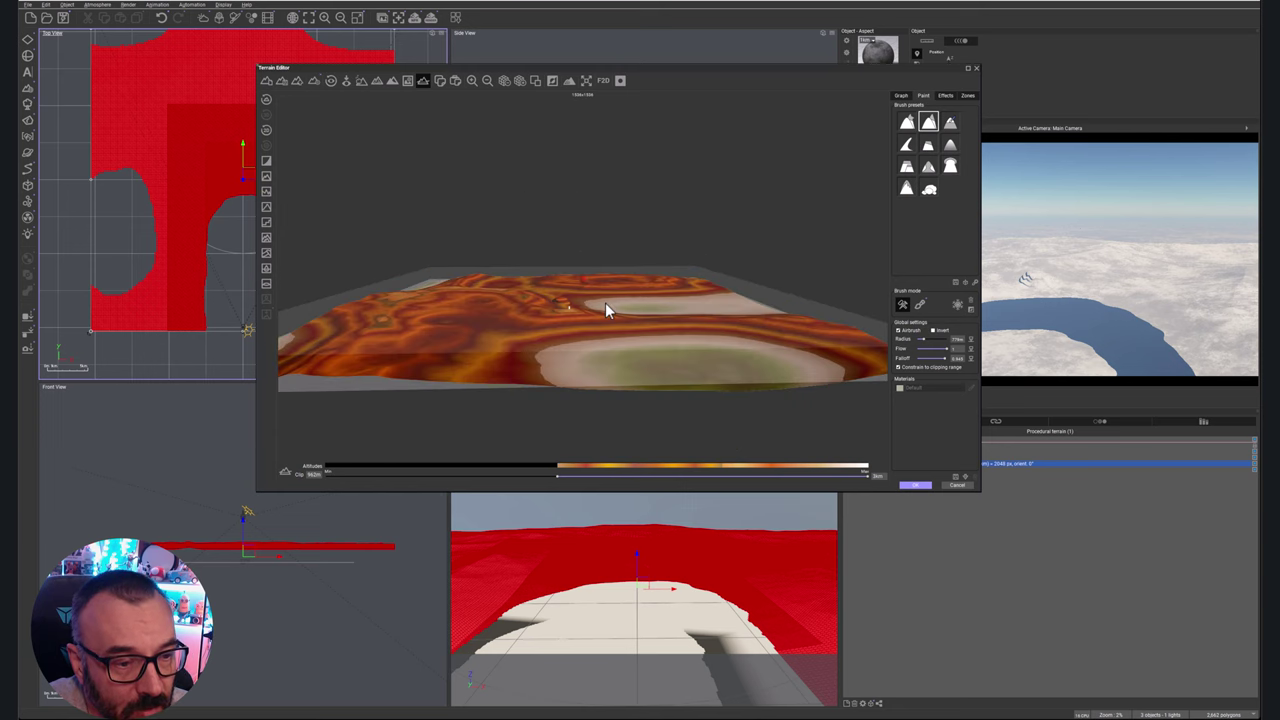
{"action": "left_click_drag", "start_coordinate": [873, 478], "coordinate": [646, 477]}
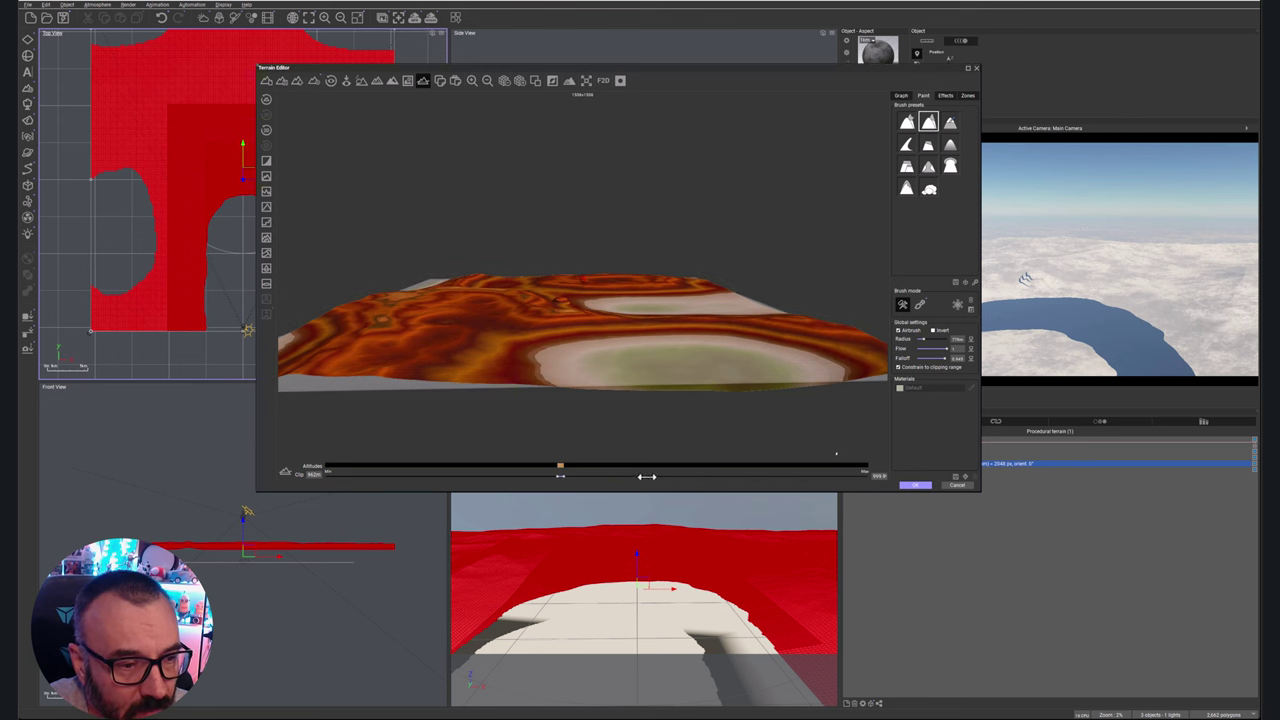
{"action": "key", "text": "ctrl+z"}
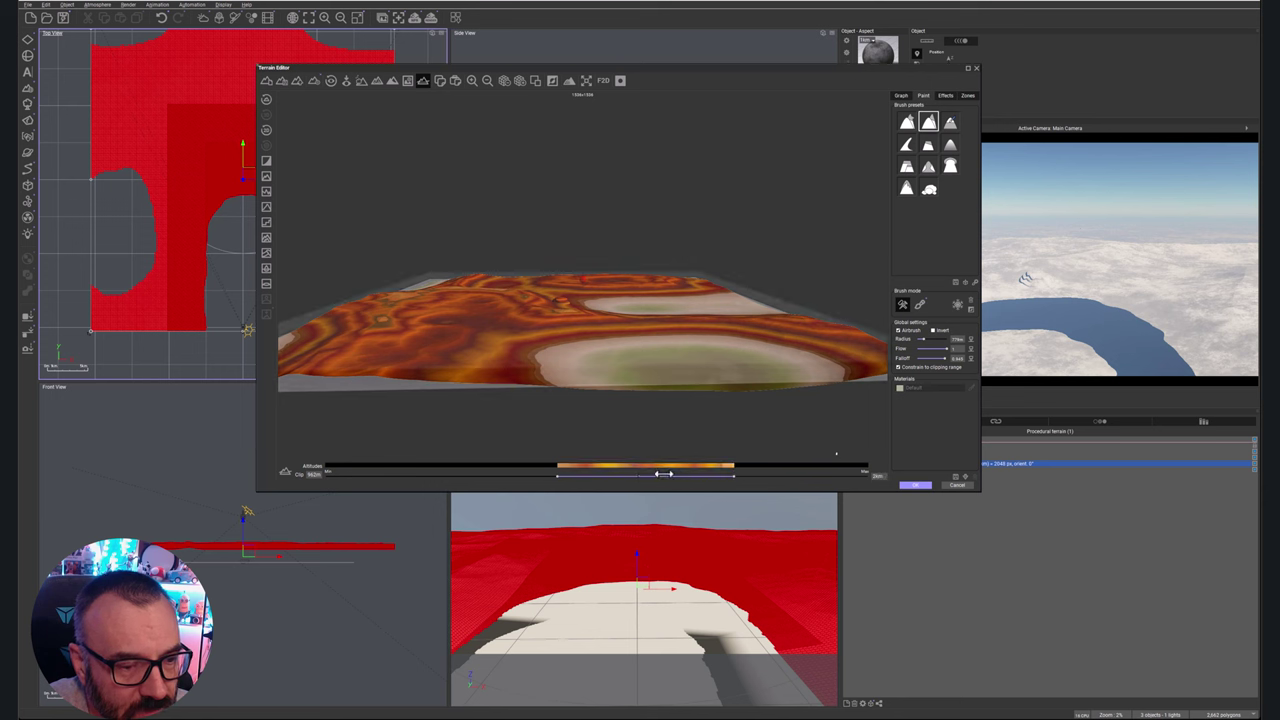
{"action": "left_click_drag", "start_coordinate": [735, 476], "coordinate": [636, 476]}
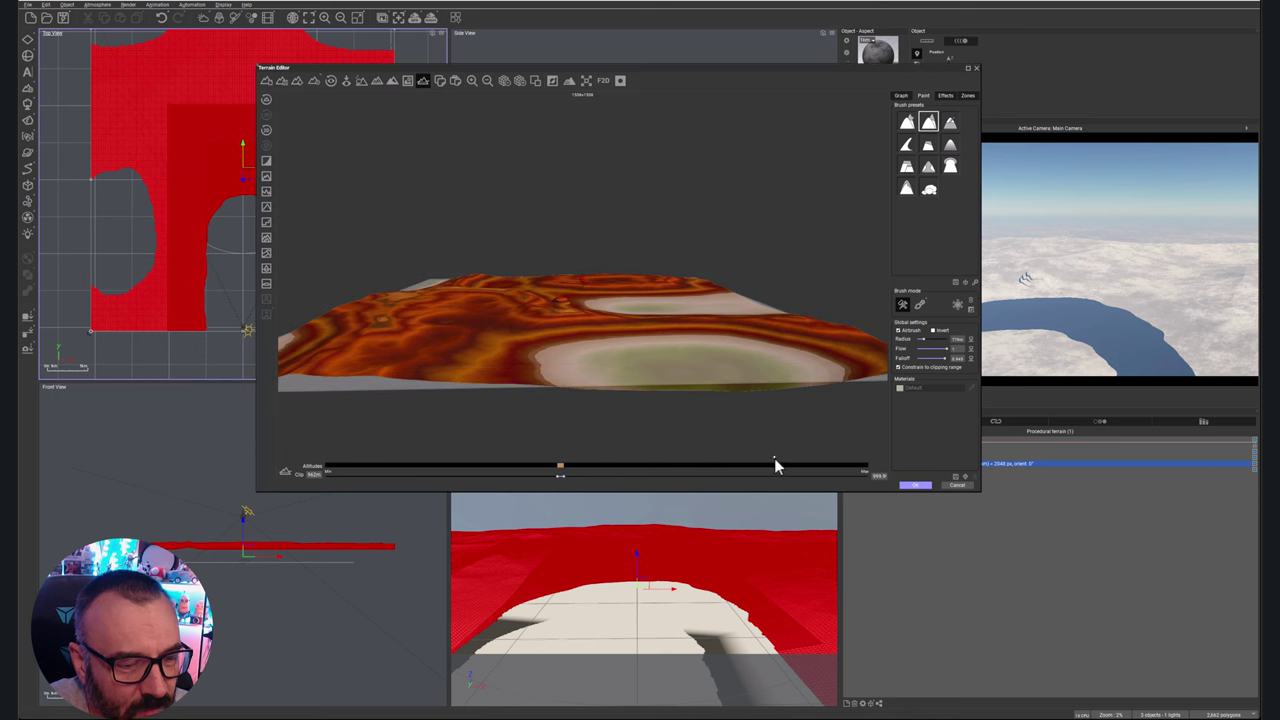
{"action": "double_click", "coordinate": [876, 477]}
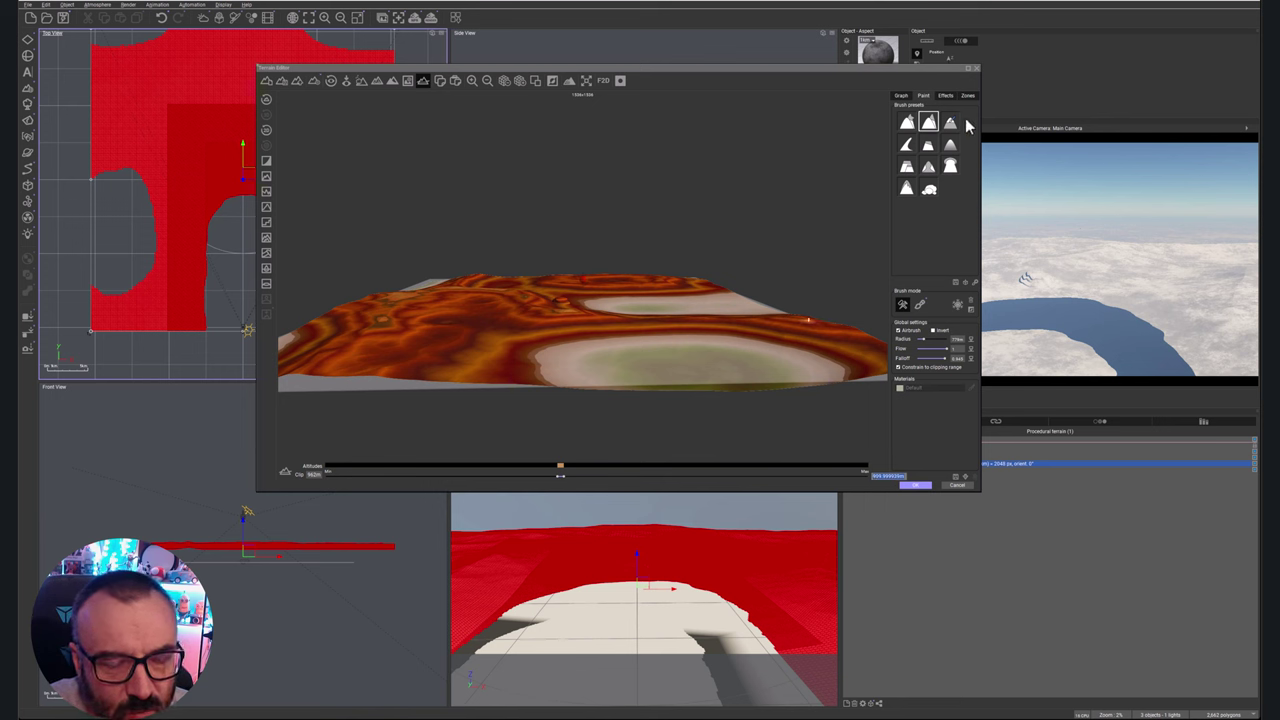
{"action": "key", "text": "Return"}
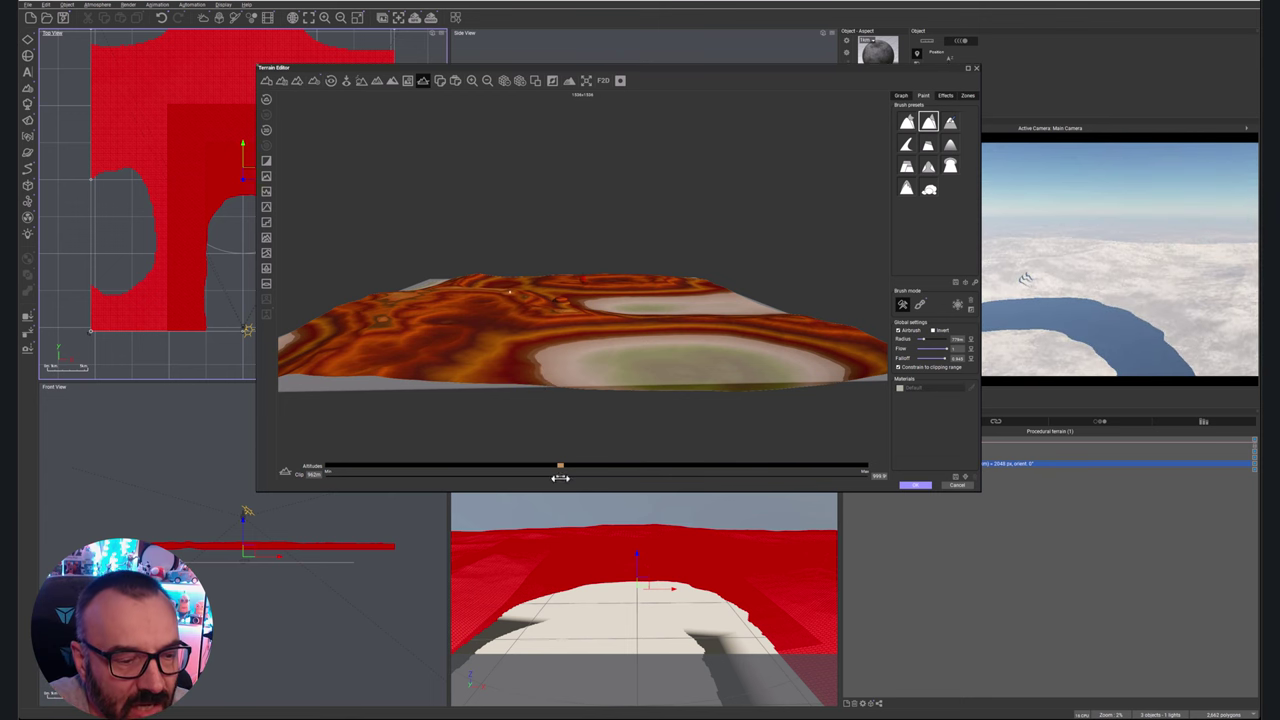
- Lower the minimum clipping altitude to about 670 m, brush across the foreground basin within the clipping range, and accept the editor
{"action": "left_click_drag", "start_coordinate": [560, 478], "coordinate": [505, 469]}
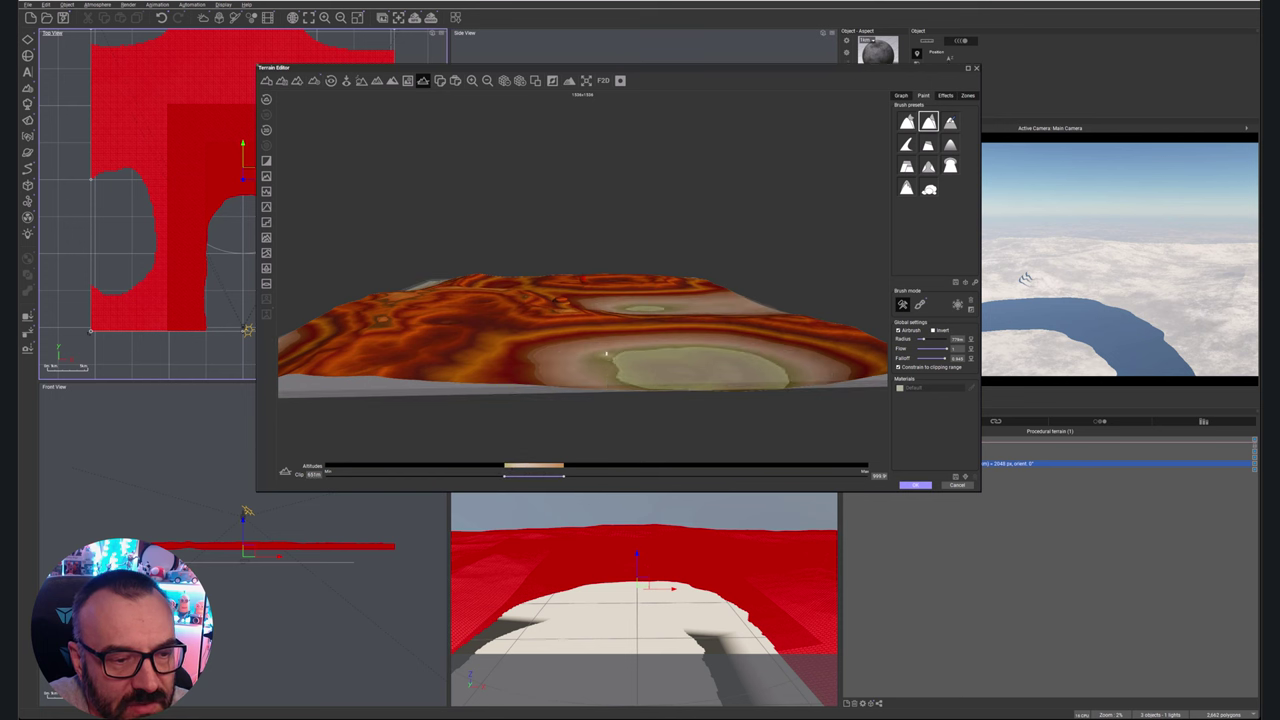
{"action": "mouse_move", "coordinate": [605, 353]}
{"action": "left_mouse_down"}
{"action": "mouse_move", "coordinate": [686, 333]}
{"action": "mouse_move", "coordinate": [661, 336]}
{"action": "mouse_move", "coordinate": [752, 346]}
{"action": "mouse_move", "coordinate": [693, 333]}
{"action": "mouse_move", "coordinate": [608, 339]}
{"action": "mouse_move", "coordinate": [590, 357]}
{"action": "mouse_move", "coordinate": [599, 336]}
{"action": "mouse_move", "coordinate": [579, 359]}
{"action": "mouse_move", "coordinate": [583, 341]}
{"action": "mouse_move", "coordinate": [551, 350]}
{"action": "mouse_move", "coordinate": [553, 380]}
{"action": "mouse_move", "coordinate": [590, 387]}
{"action": "mouse_move", "coordinate": [567, 374]}
{"action": "mouse_move", "coordinate": [580, 339]}
{"action": "mouse_move", "coordinate": [555, 366]}
{"action": "mouse_move", "coordinate": [610, 367]}
{"action": "mouse_move", "coordinate": [589, 373]}
{"action": "mouse_move", "coordinate": [601, 378]}
{"action": "mouse_move", "coordinate": [549, 346]}
{"action": "mouse_move", "coordinate": [633, 379]}
{"action": "mouse_move", "coordinate": [565, 385]}
{"action": "mouse_move", "coordinate": [535, 372]}
{"action": "left_mouse_up"}
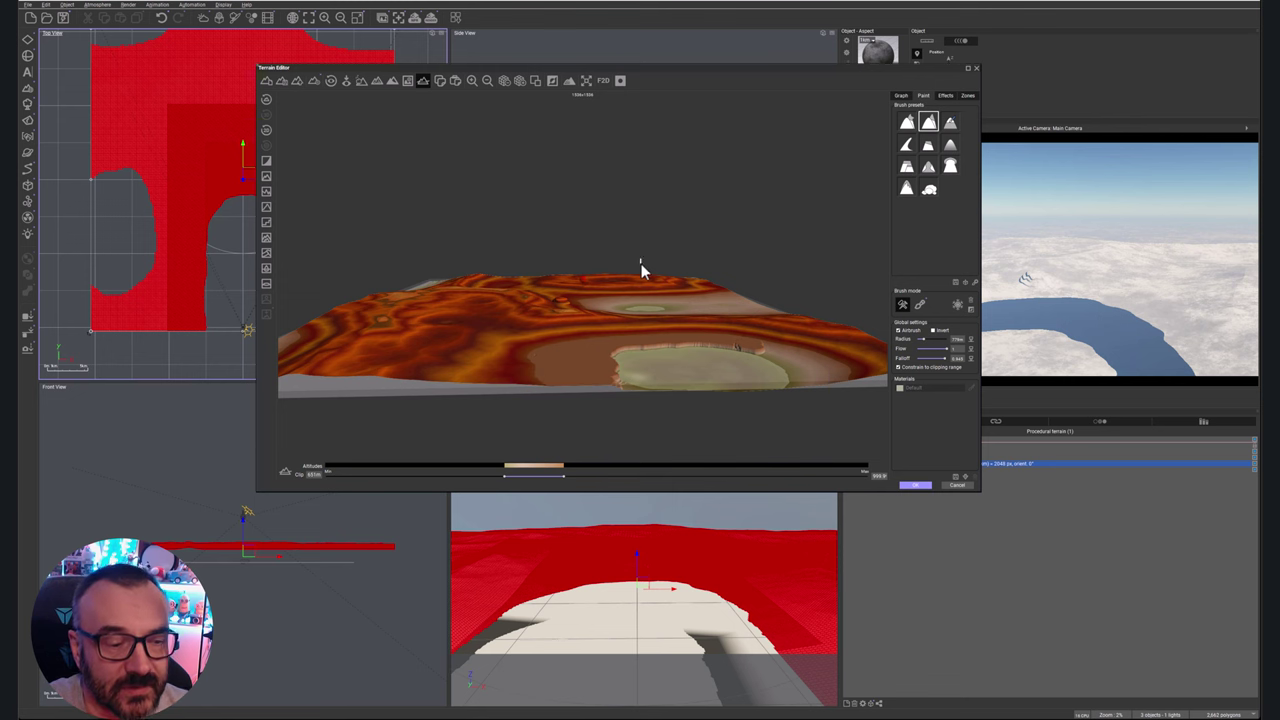
{"action": "left_click", "coordinate": [424, 80]}
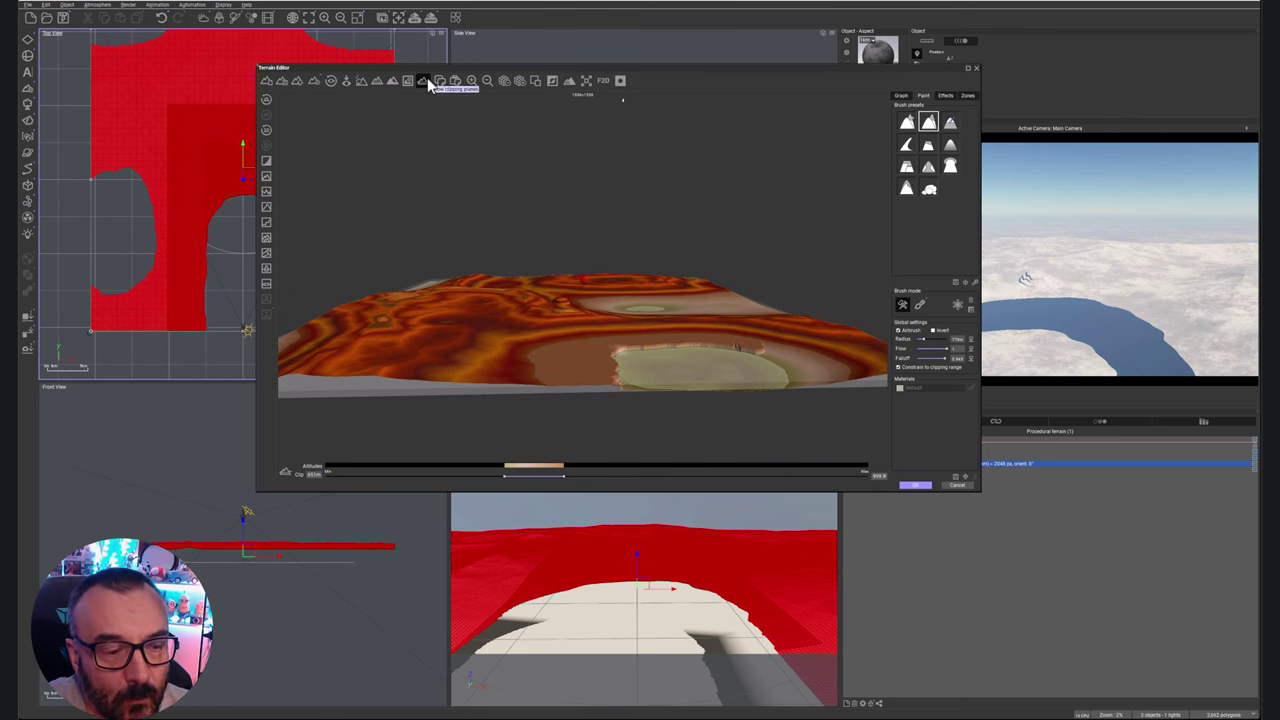
{"action": "left_click", "coordinate": [925, 488]}
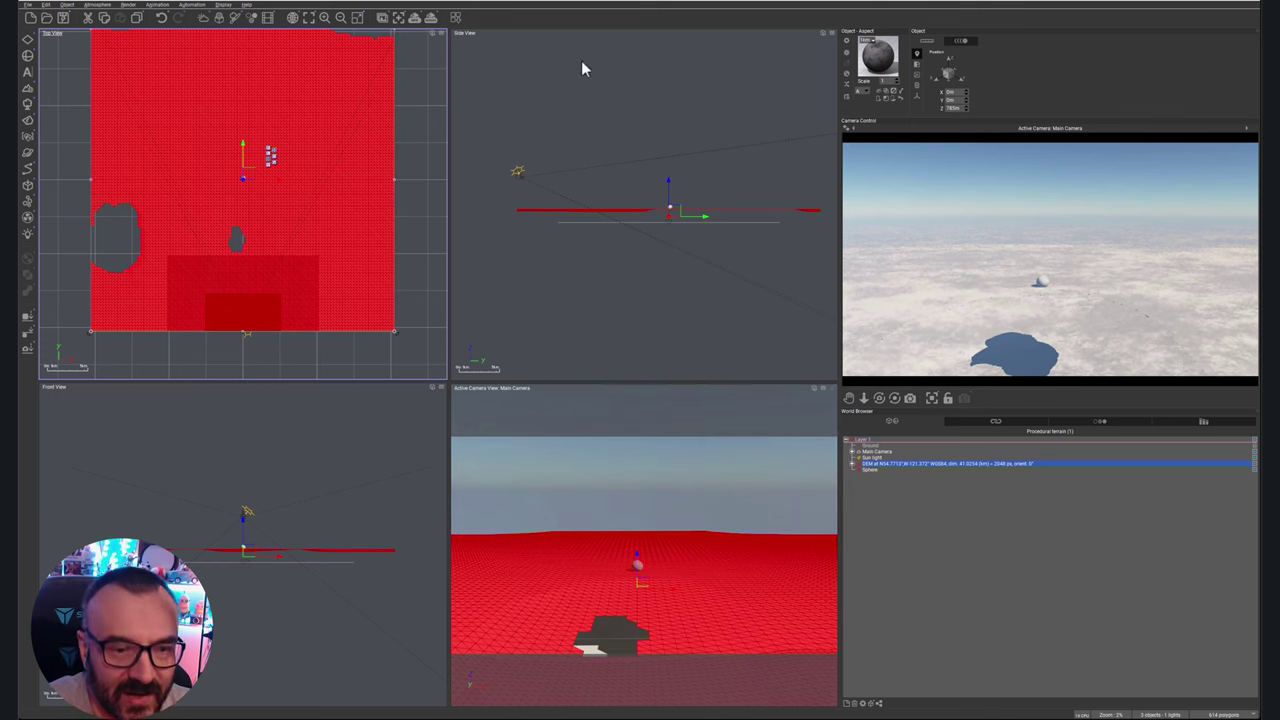
- Reopen the imported terrain for editing, drop its lower clipping limit to the minimum altitude and hide the clipping planes
{"action": "left_click_drag", "start_coordinate": [373, 208], "coordinate": [363, 215]}
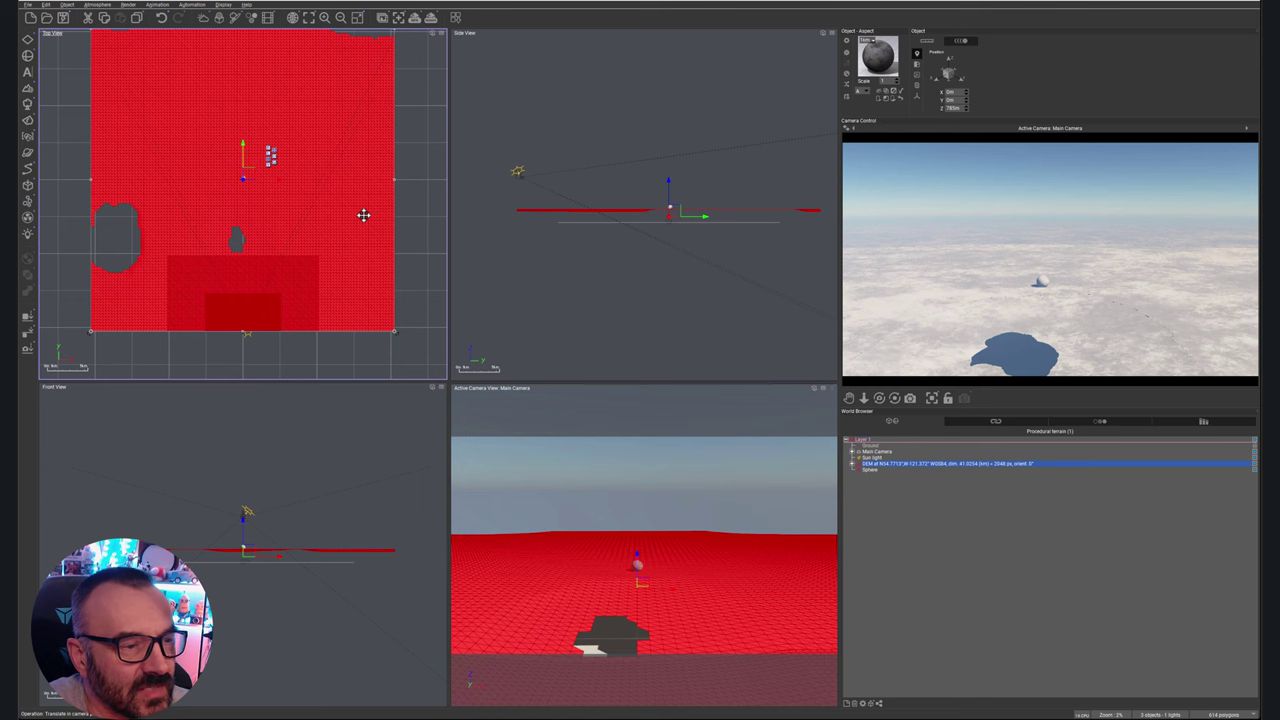
{"action": "double_click", "coordinate": [364, 213]}
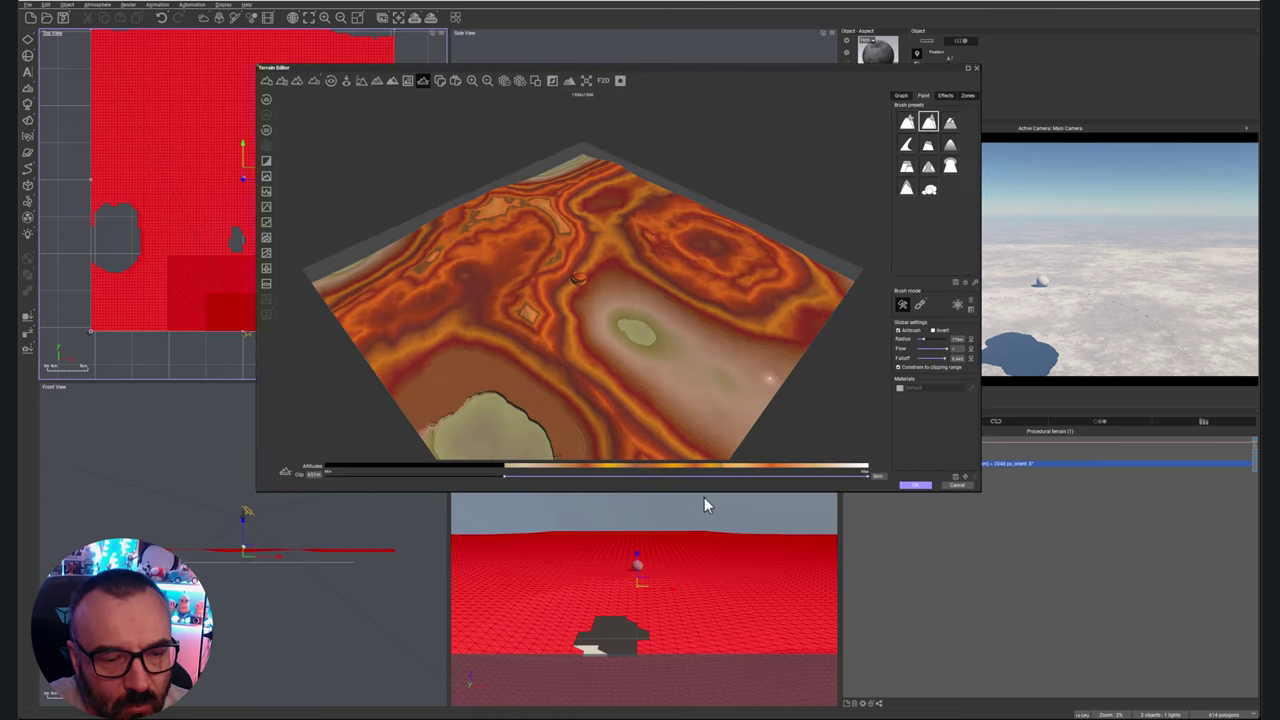
{"action": "left_click_drag", "start_coordinate": [505, 477], "coordinate": [327, 478]}
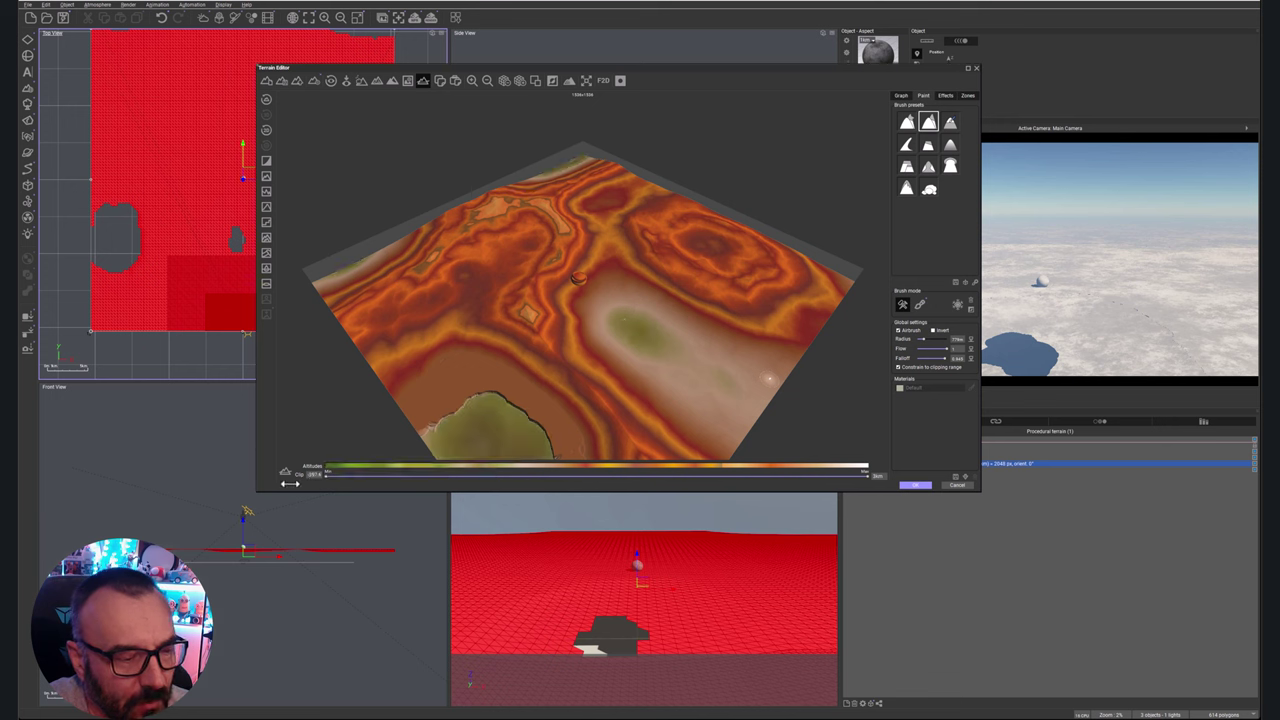
{"action": "left_click", "coordinate": [422, 82]}
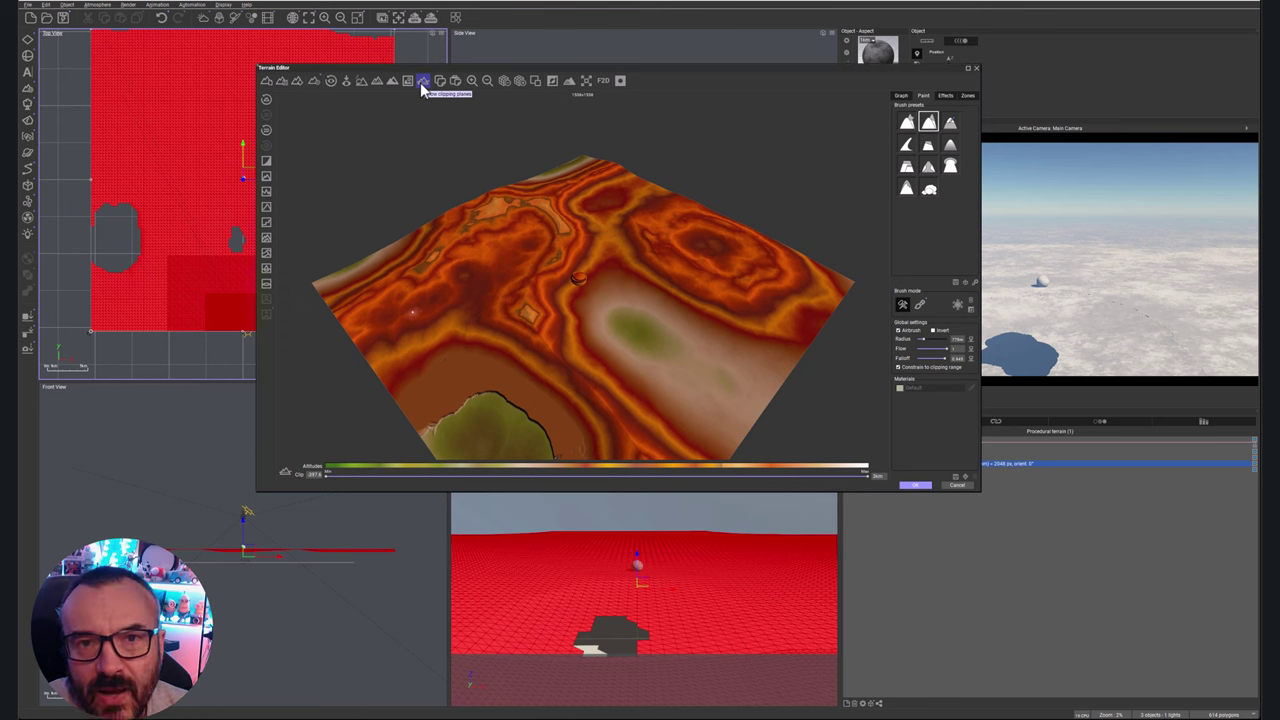
{"action": "right_click_drag", "start_coordinate": [641, 226], "coordinate": [602, 283]}
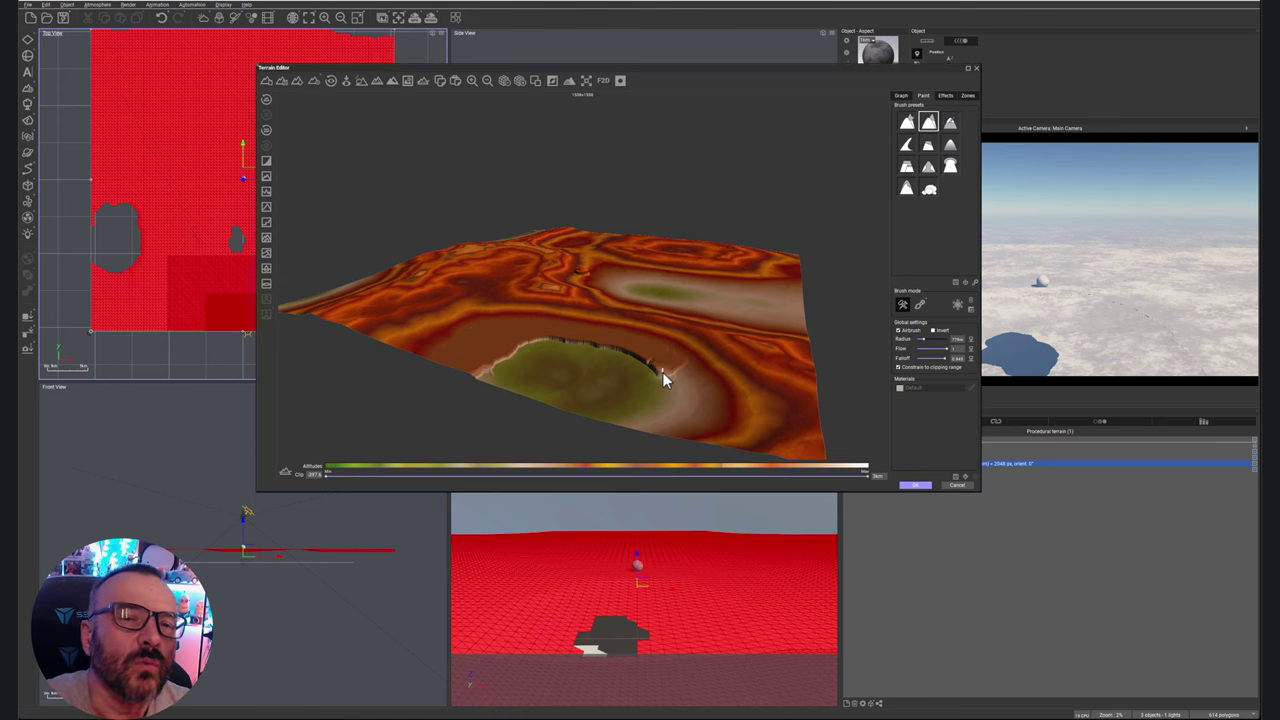
- Update the scene with the unclipped terrain and examine it in the editor by zooming in and out and orbiting
{"action": "left_click", "coordinate": [439, 80]}
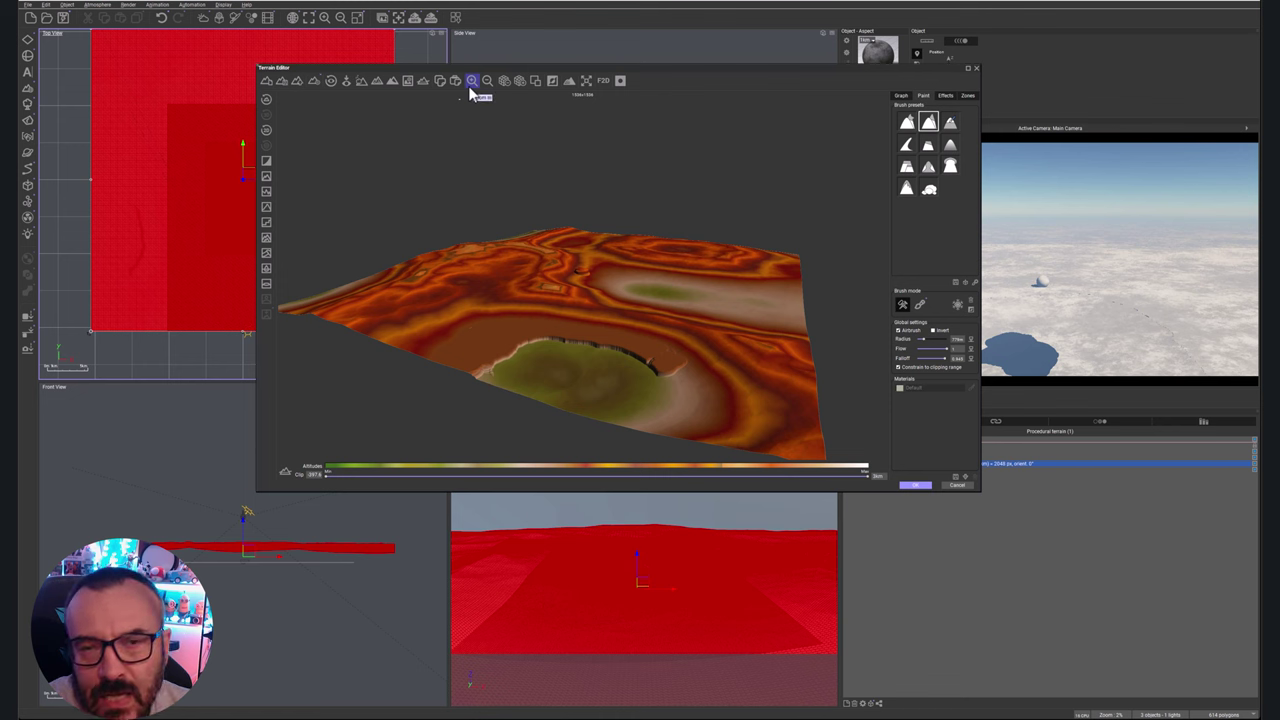
{"action": "left_click", "coordinate": [473, 81]}
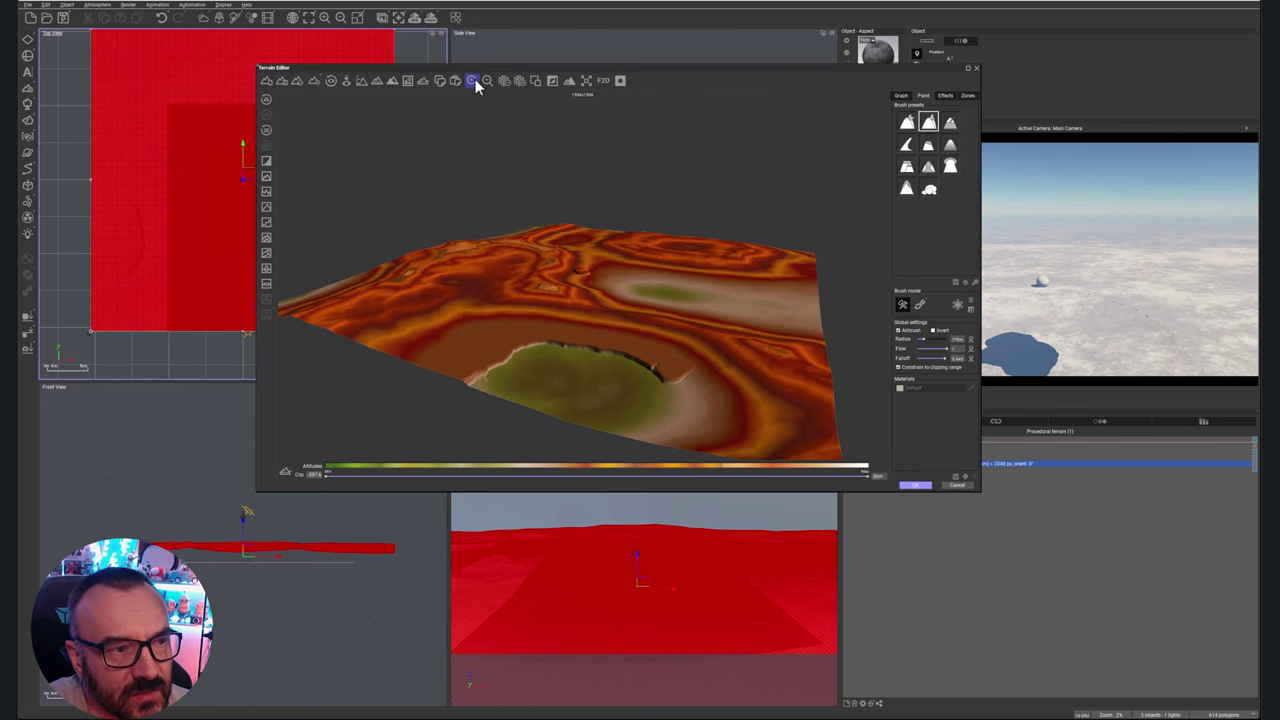
{"action": "left_click", "coordinate": [488, 81]}
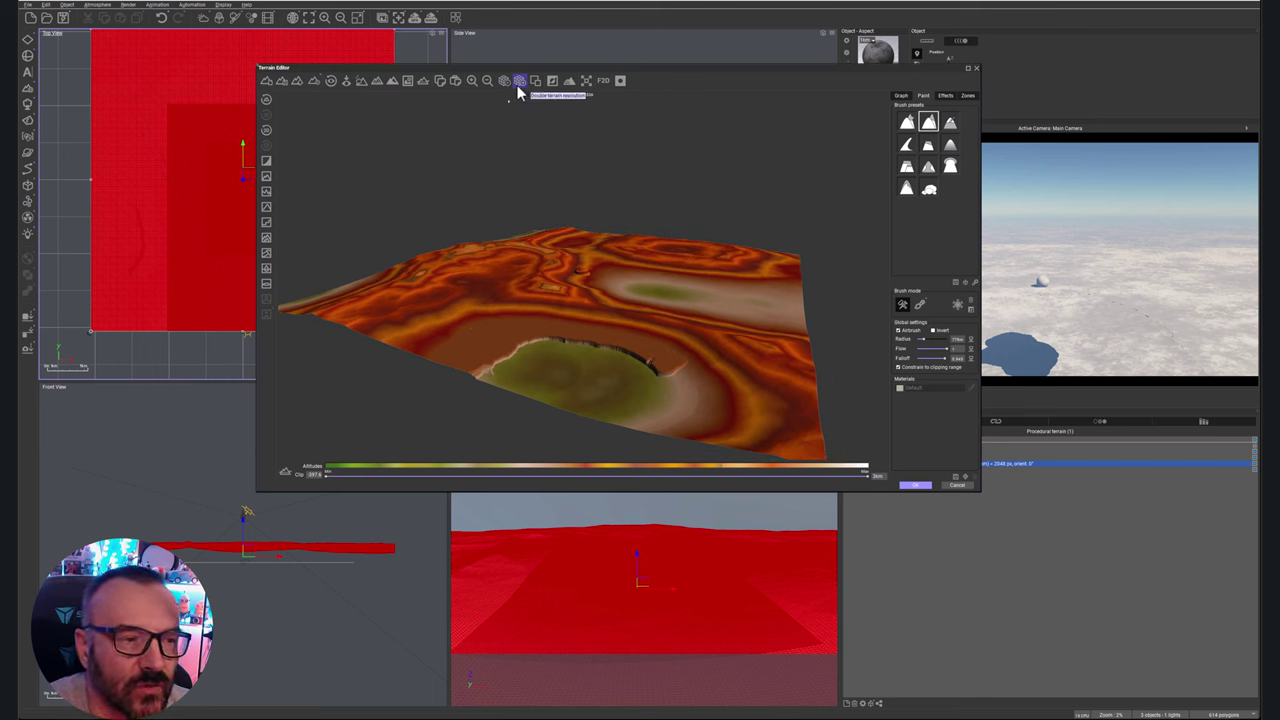
{"action": "right_click_drag", "start_coordinate": [589, 264], "coordinate": [609, 281]}
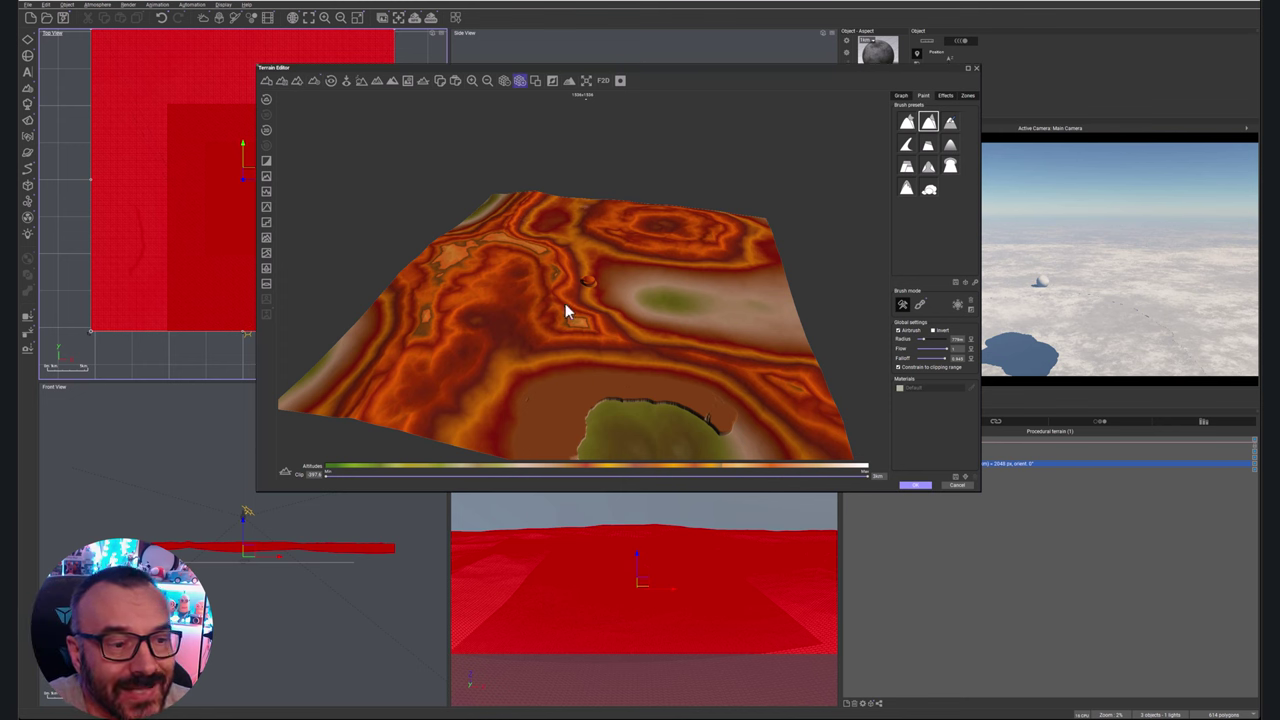
{"action": "left_click", "coordinate": [662, 385]}
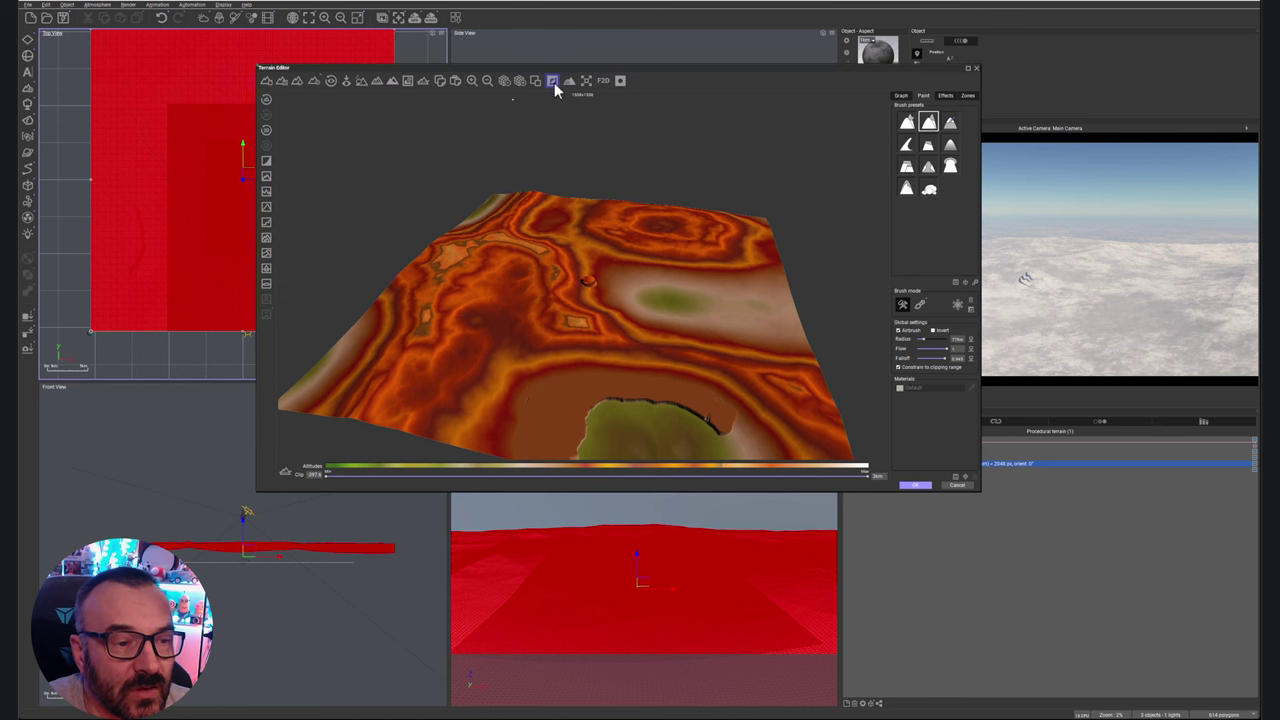
- Try inverting the terrain, invert it back and discard this editing session
{"action": "left_click", "coordinate": [554, 84]}
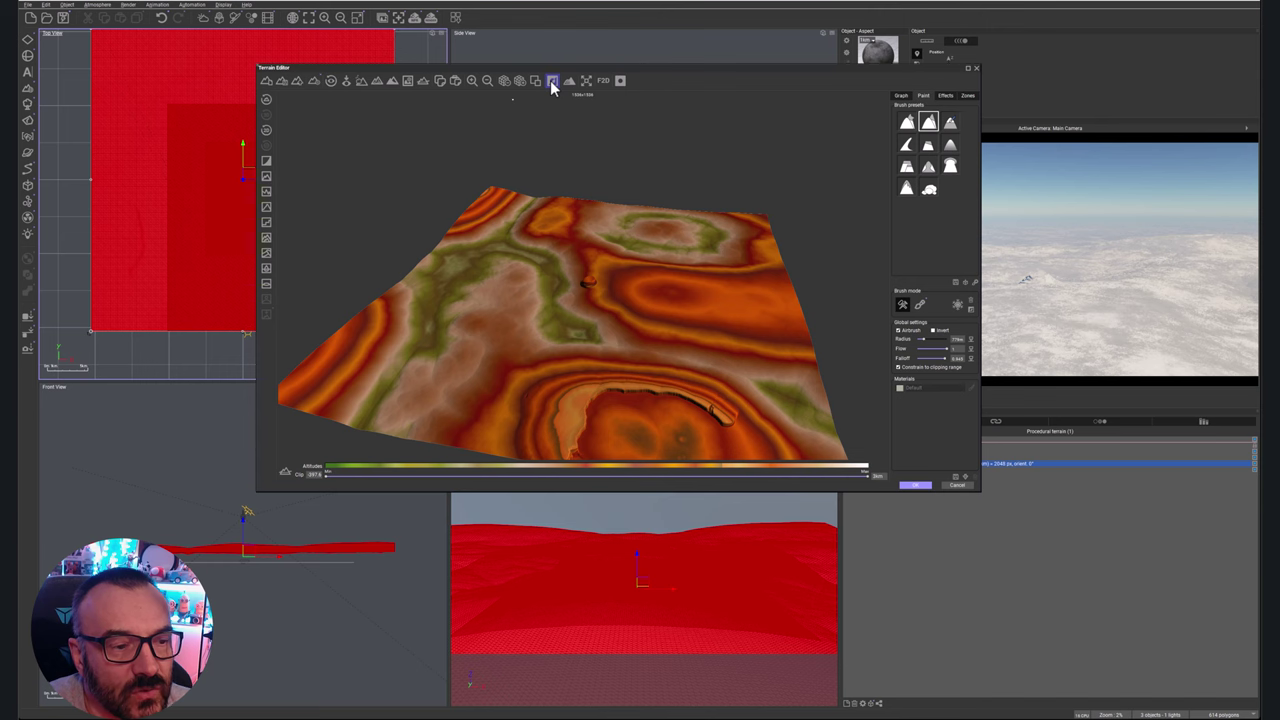
{"action": "left_click", "coordinate": [551, 81]}
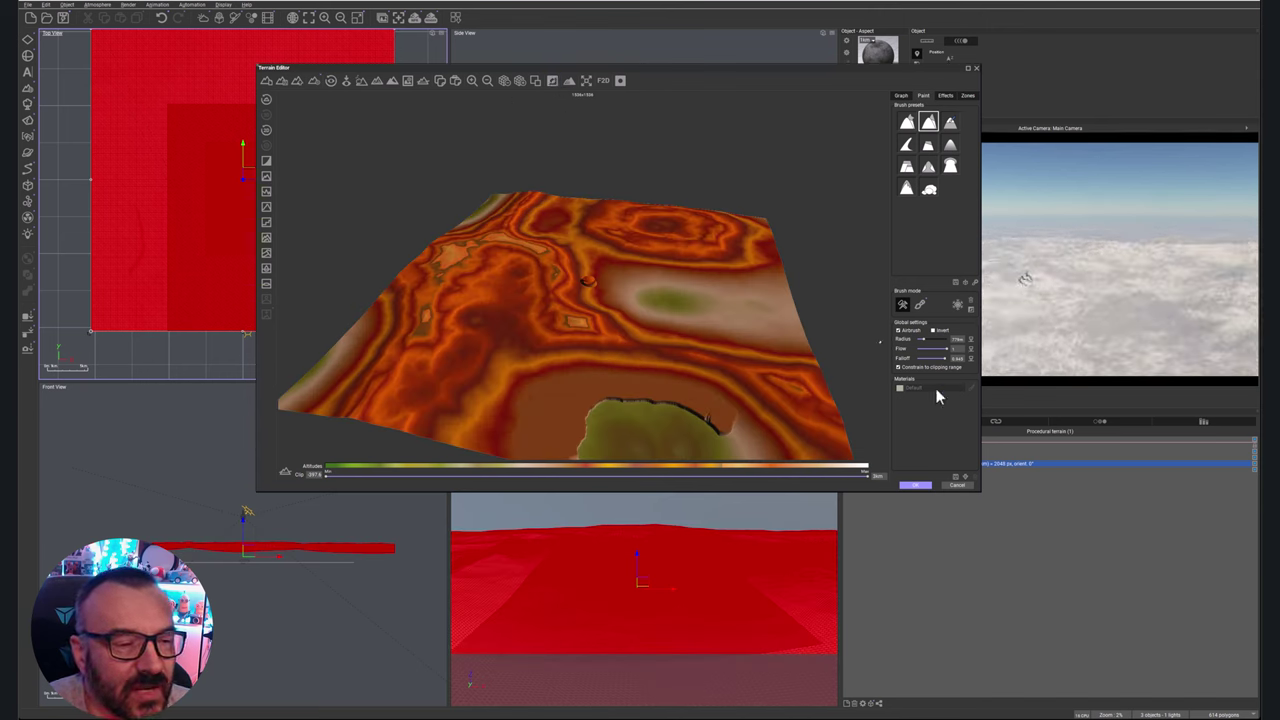
{"action": "left_click", "coordinate": [962, 486]}
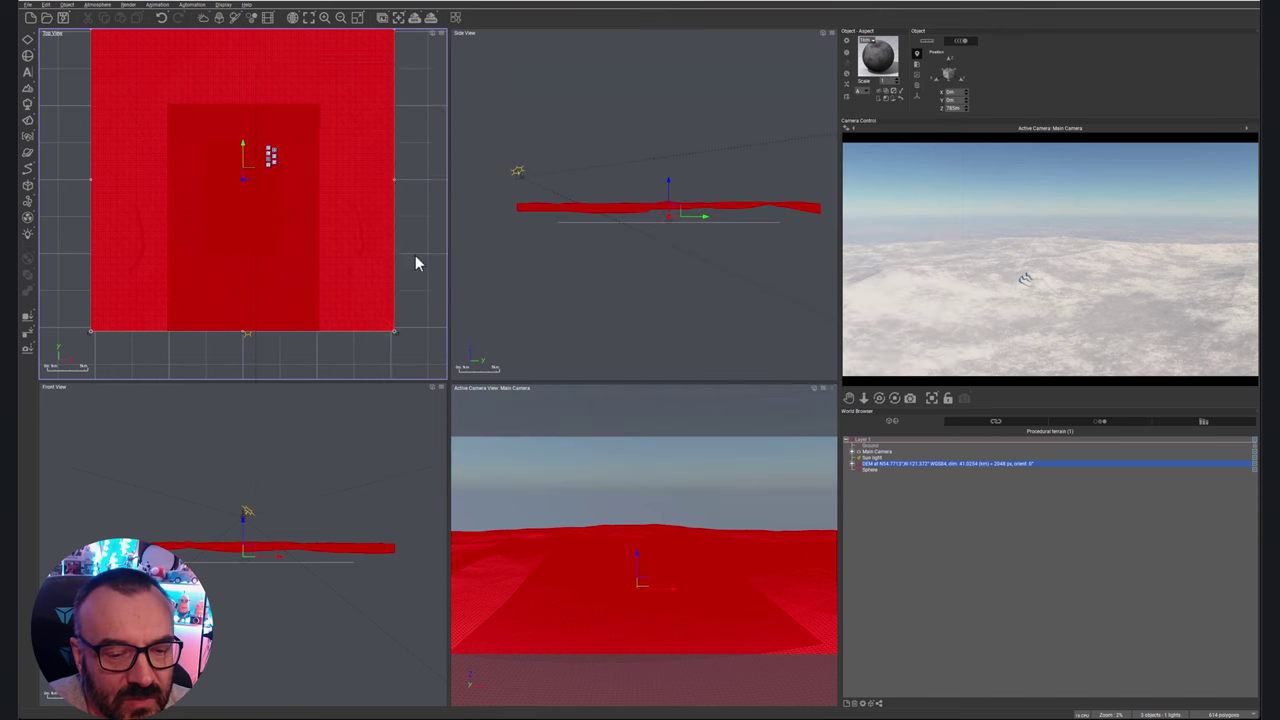
- Add a standard terrain and move it well clear of the imported terrain in the top view
{"action": "scroll", "coordinate": [374, 223], "scroll_direction": "down", "scroll_amount": 4}
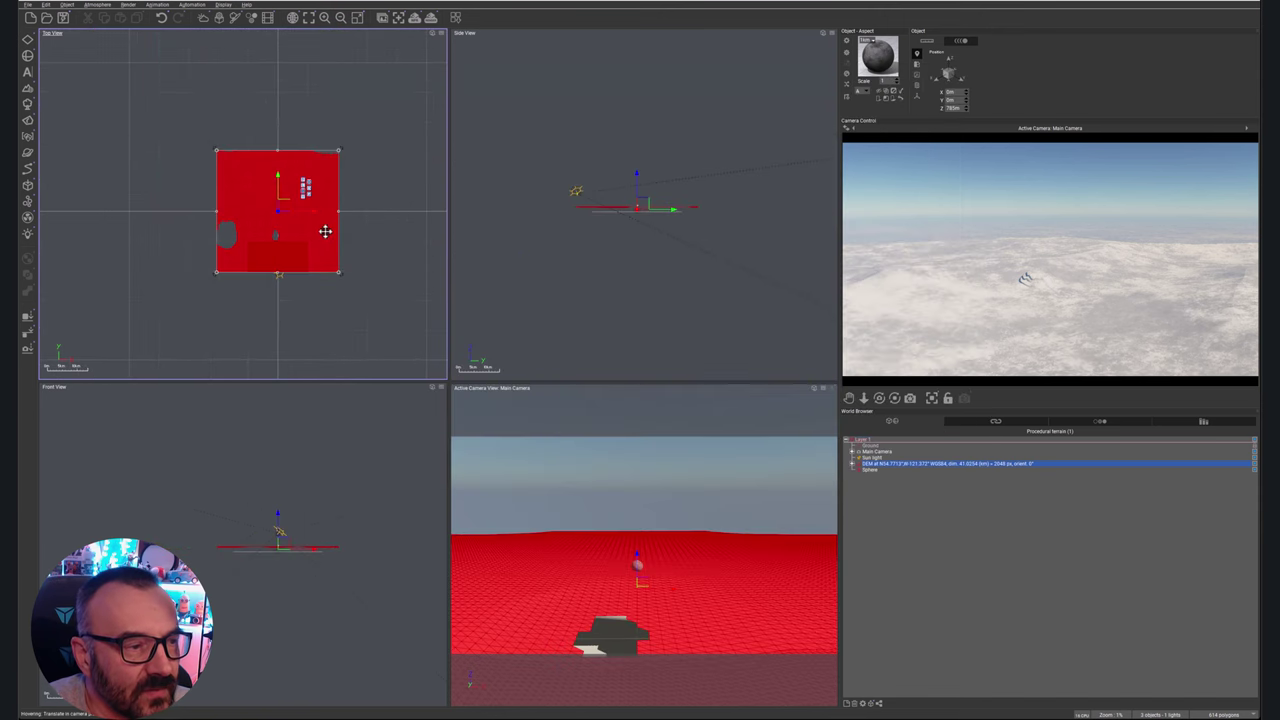
{"action": "left_click", "coordinate": [29, 90]}
{"action": "left_click", "coordinate": [38, 95]}
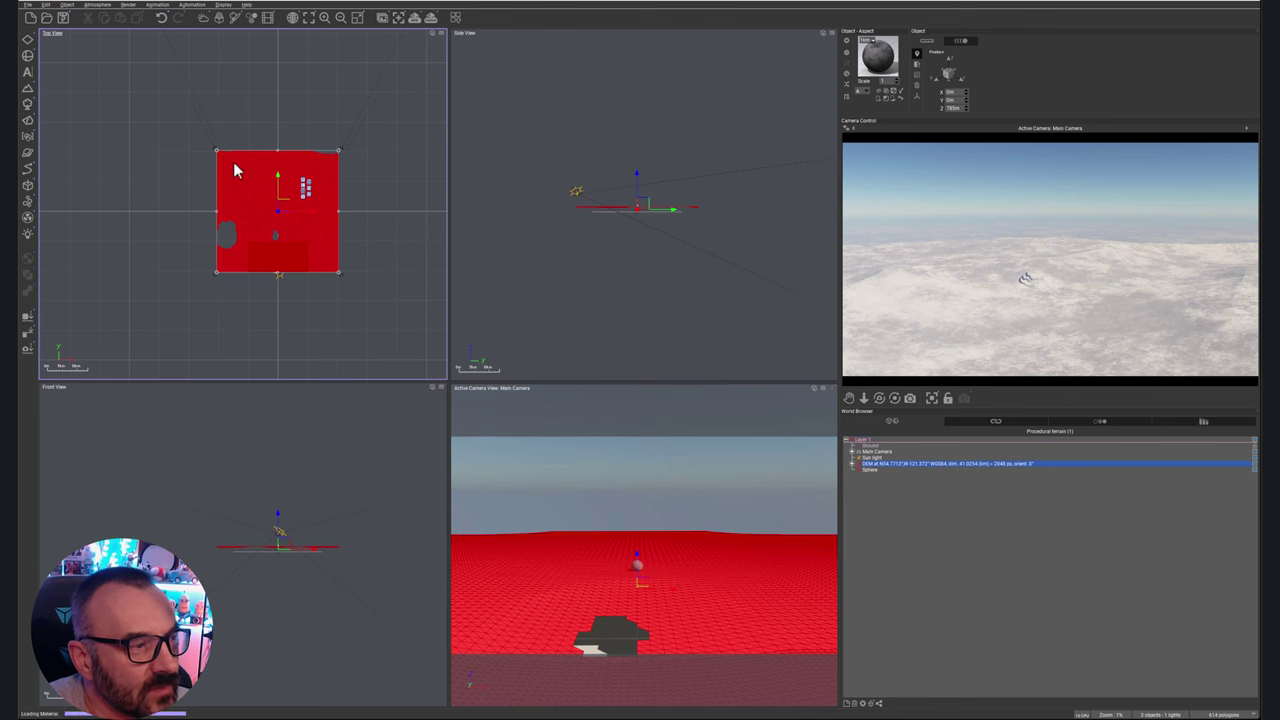
{"action": "left_click_drag", "start_coordinate": [147, 196], "coordinate": [335, 200]}
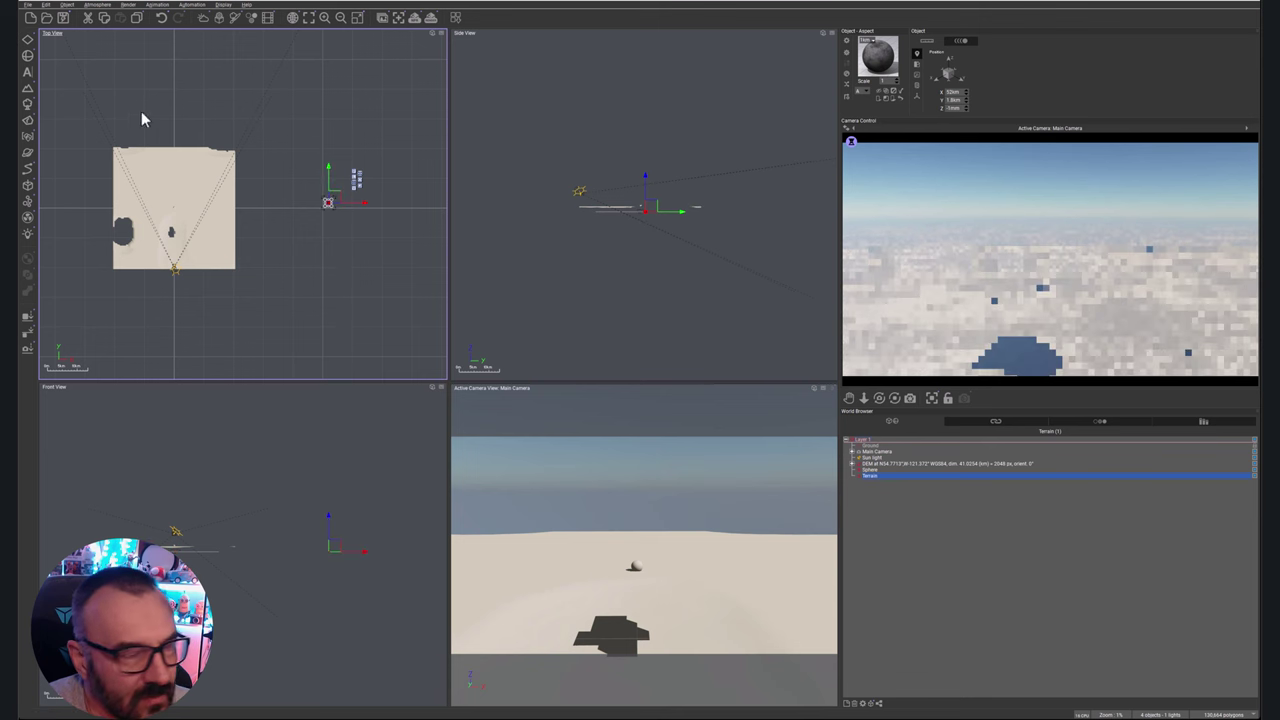
{"action": "left_click", "coordinate": [346, 243]}
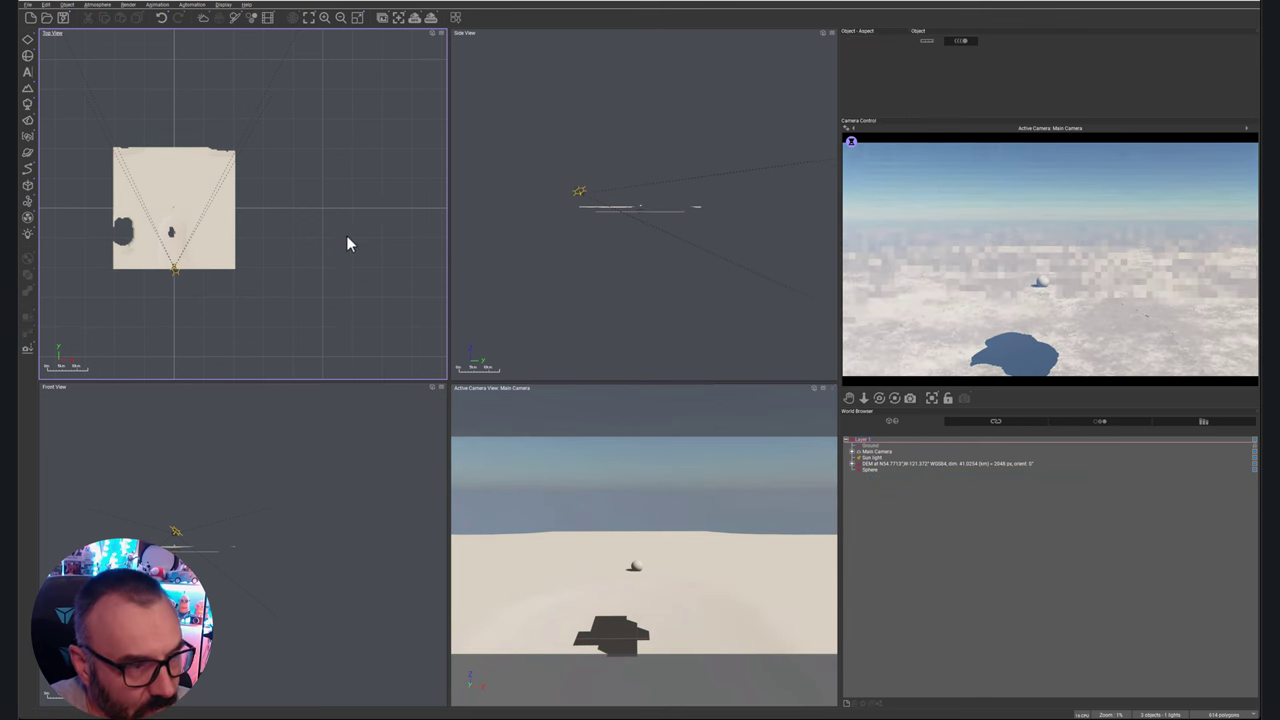
- Delete the sphere and add a new standard terrain at the scene's center, removing the extra copy
{"action": "left_click", "coordinate": [875, 469]}
{"action": "key", "text": "Delete"}
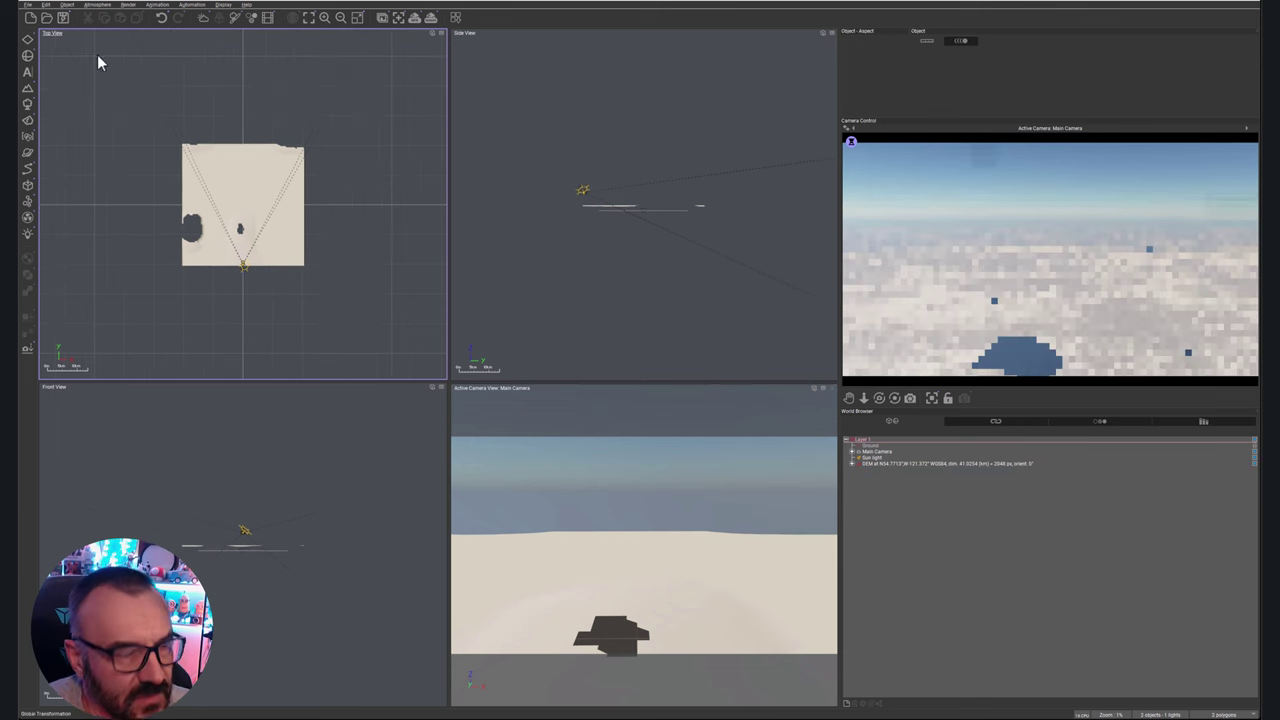
{"action": "left_click_drag", "start_coordinate": [27, 88], "coordinate": [40, 106]}
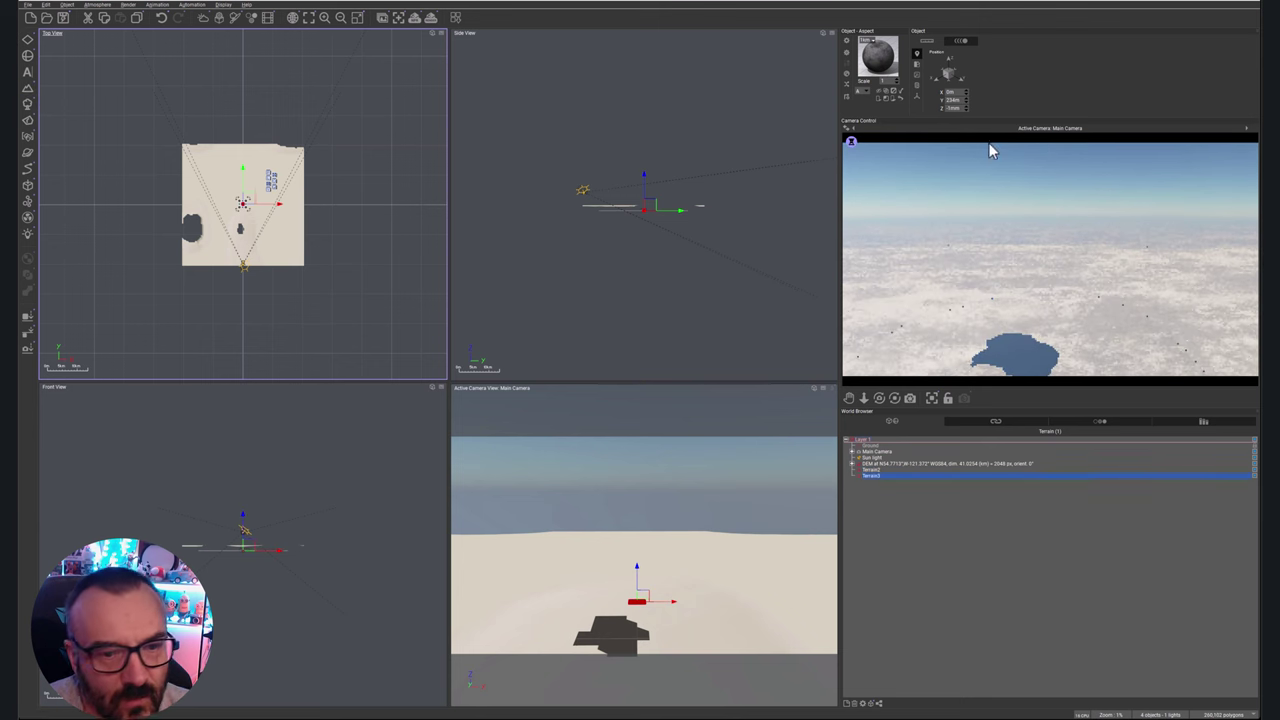
{"action": "key", "text": "Delete"}
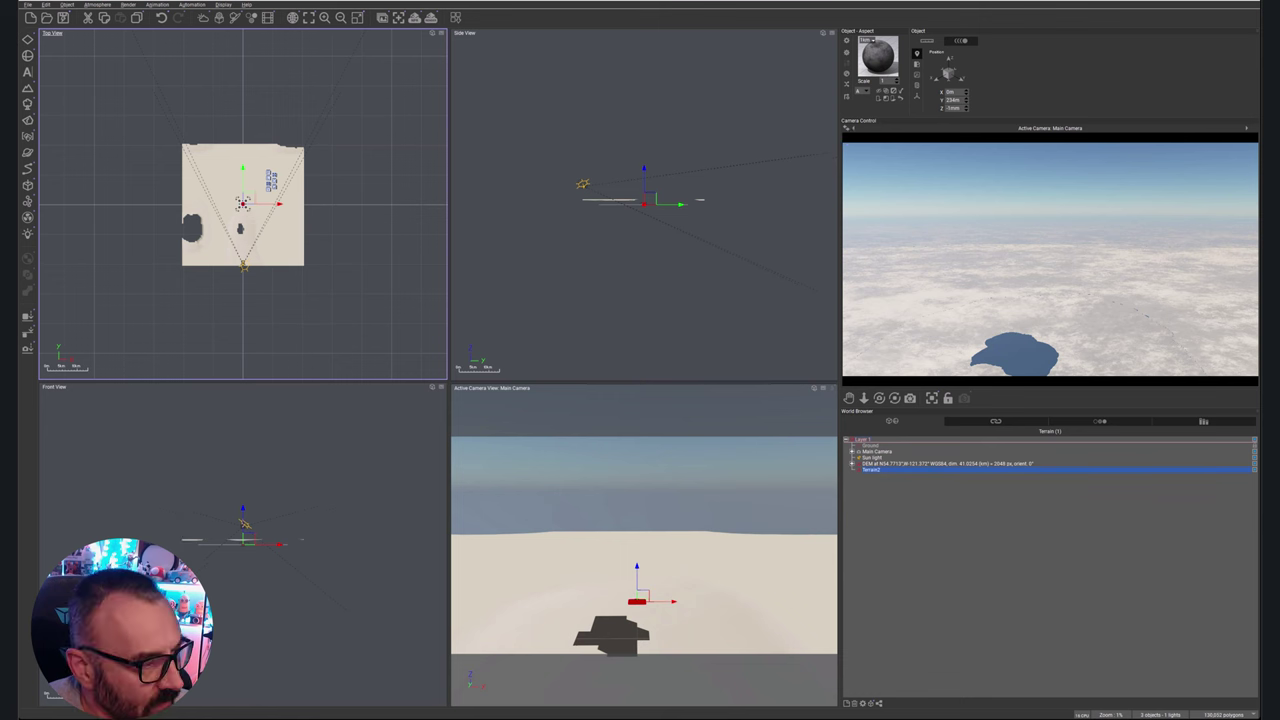
- Scale up the new standard terrain in the side view to about 3.9 km wide
{"action": "left_click", "coordinate": [667, 202]}
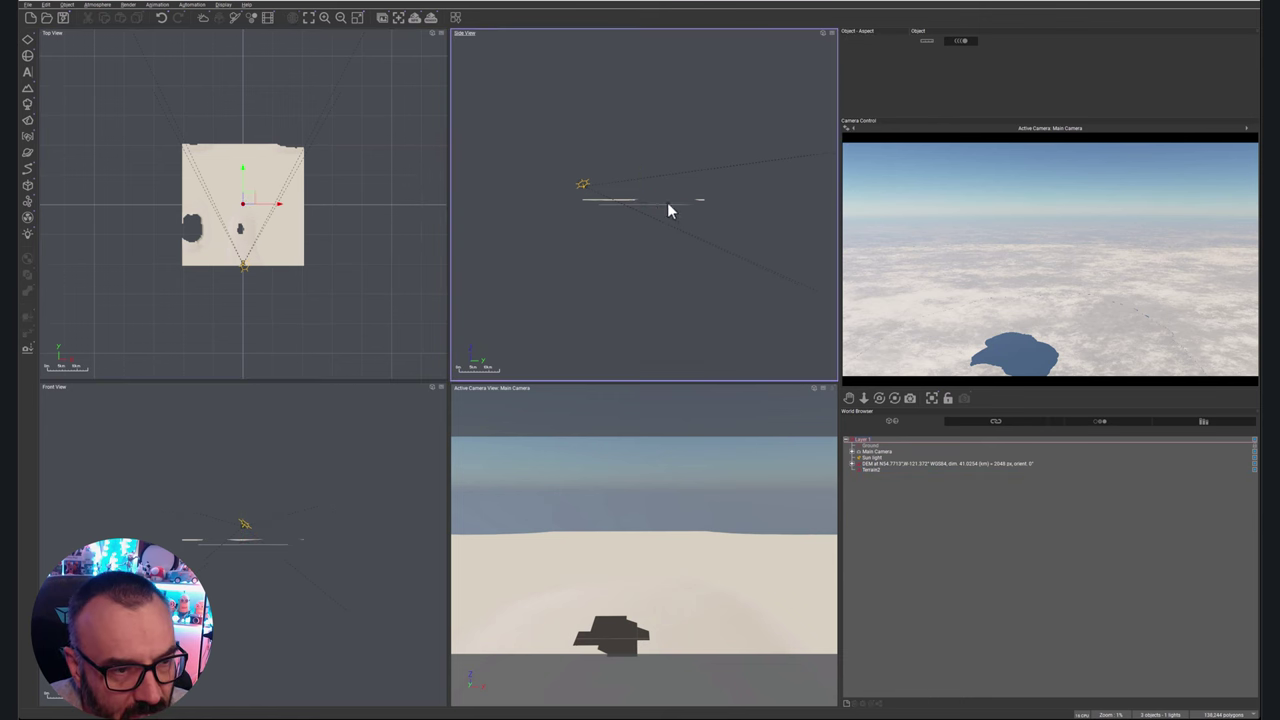
{"action": "key", "text": "f"}
{"action": "left_click", "coordinate": [871, 469]}
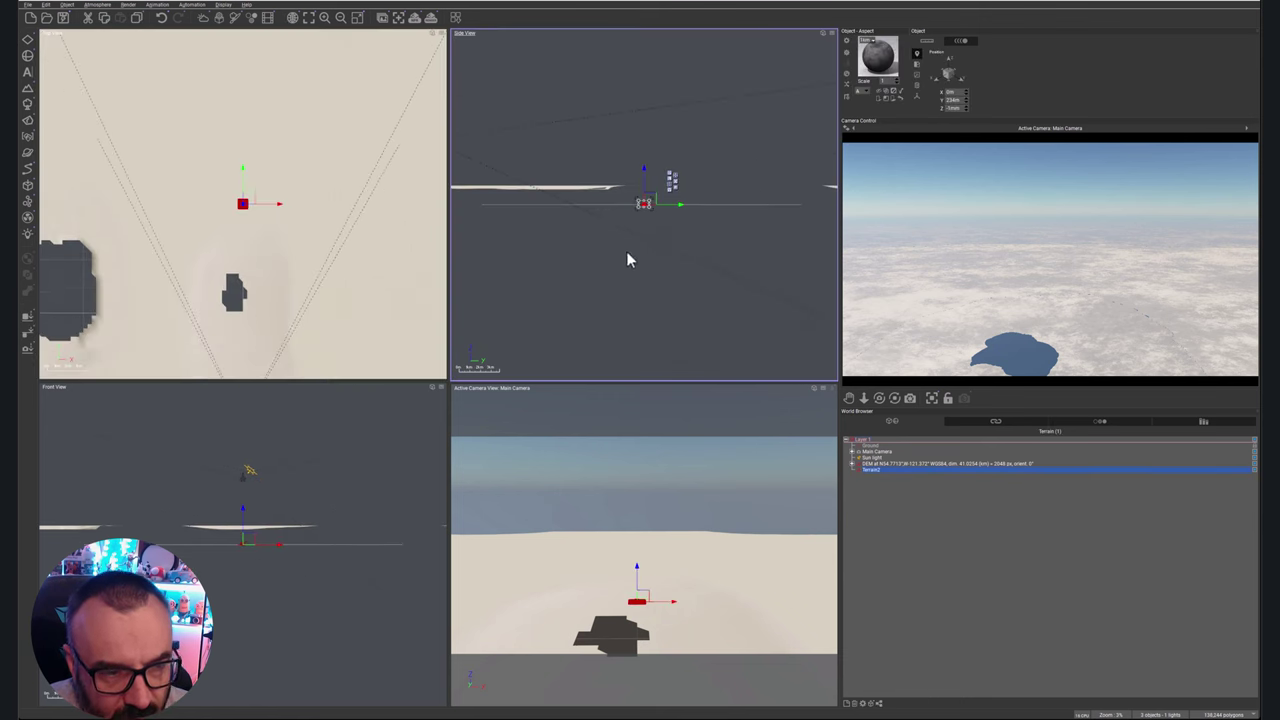
{"action": "left_click_drag", "start_coordinate": [624, 241], "coordinate": [652, 228]}
- Delete the imported real-world terrain and move the main camera close in front of the standard terrain
{"action": "left_click", "coordinate": [915, 464]}
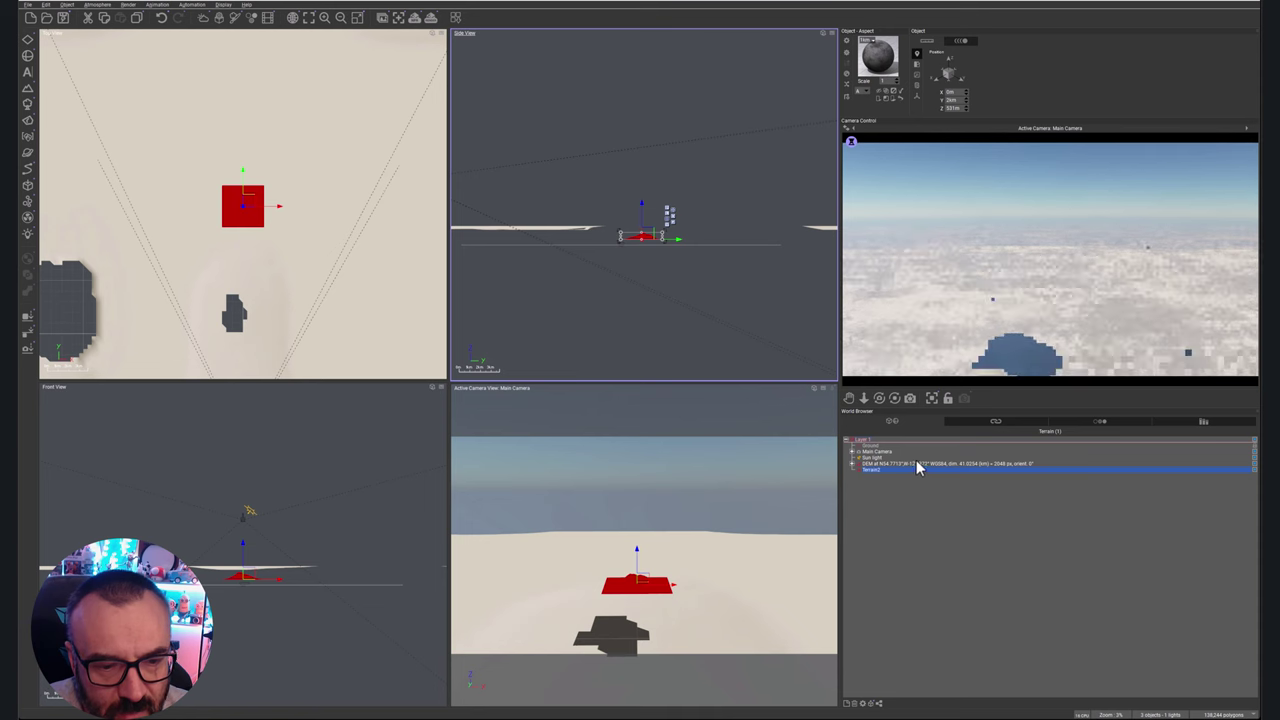
{"action": "key", "text": "Delete"}
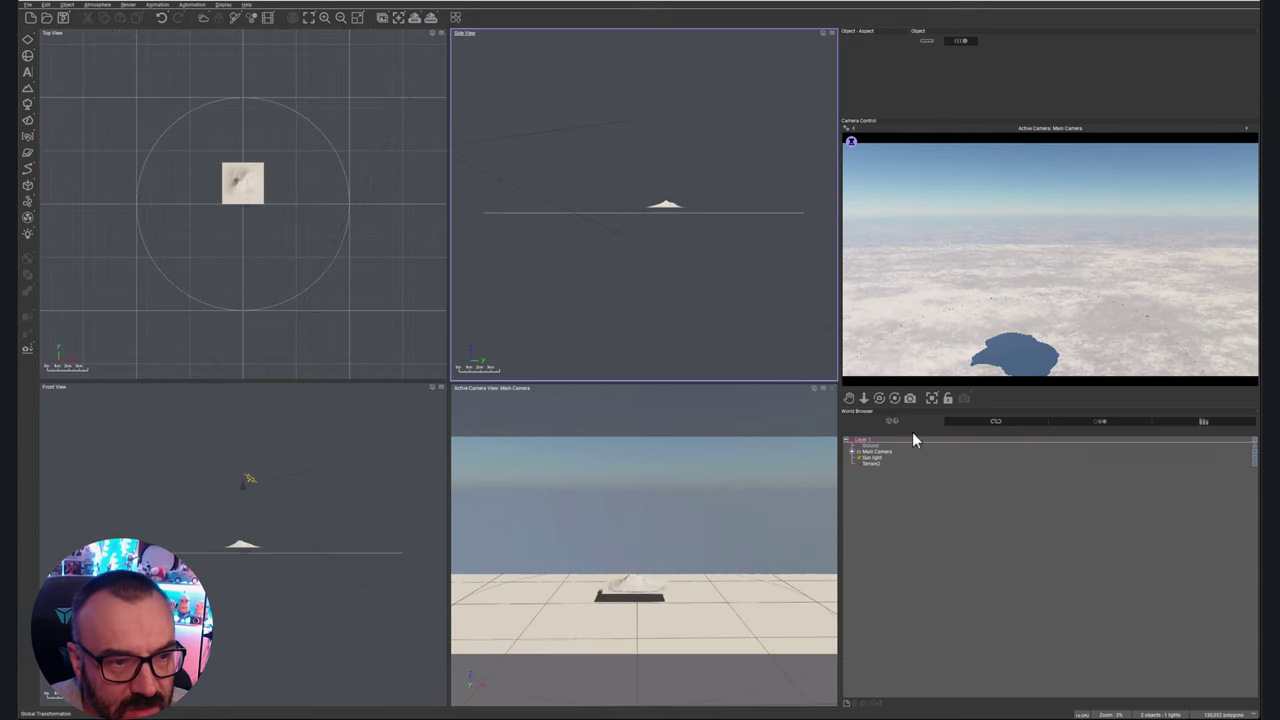
{"action": "left_click", "coordinate": [891, 452]}
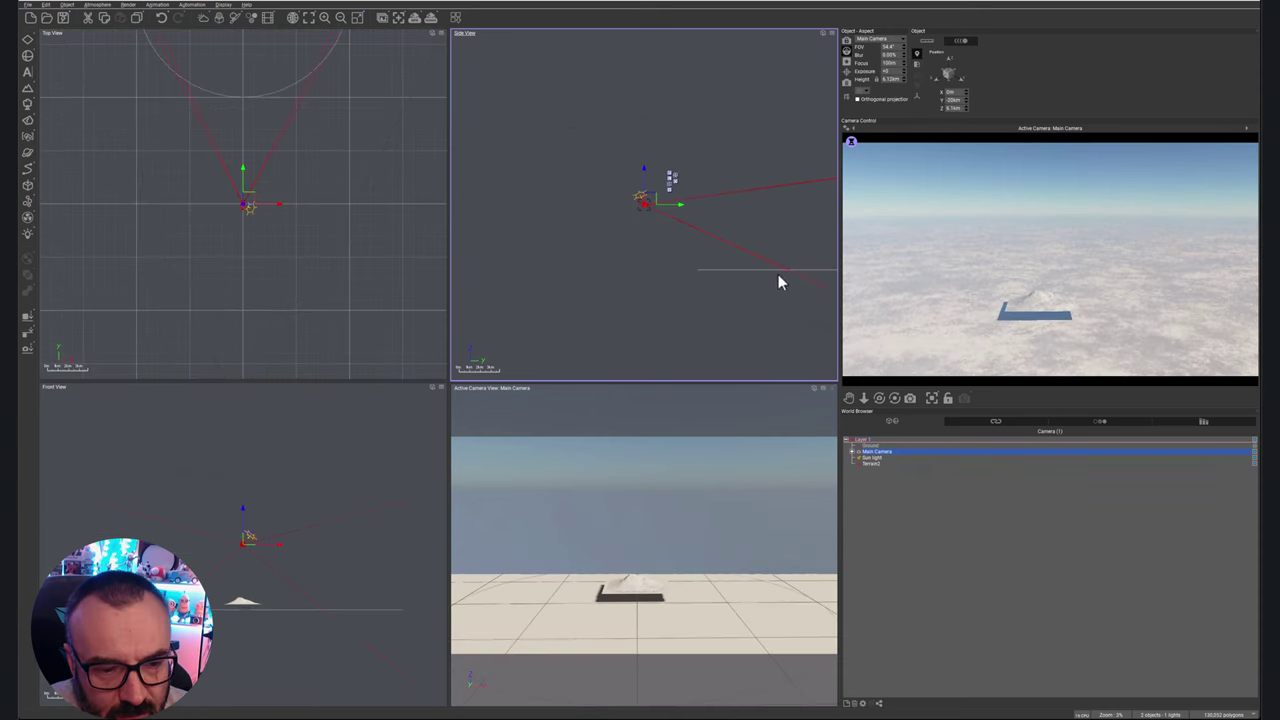
{"action": "left_click_drag", "start_coordinate": [463, 180], "coordinate": [648, 230]}
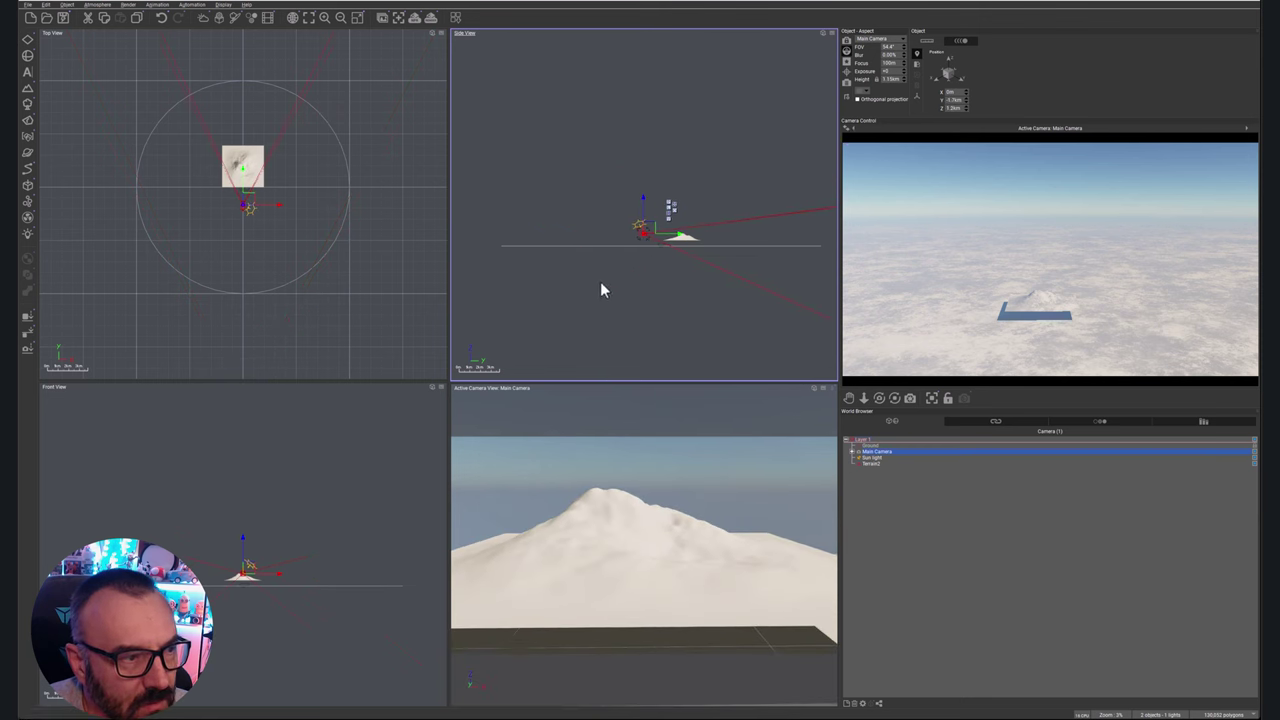
- Open the standard terrain in the Terrain Editor, invert it into a crater and apply the change
{"action": "left_click", "coordinate": [678, 244]}
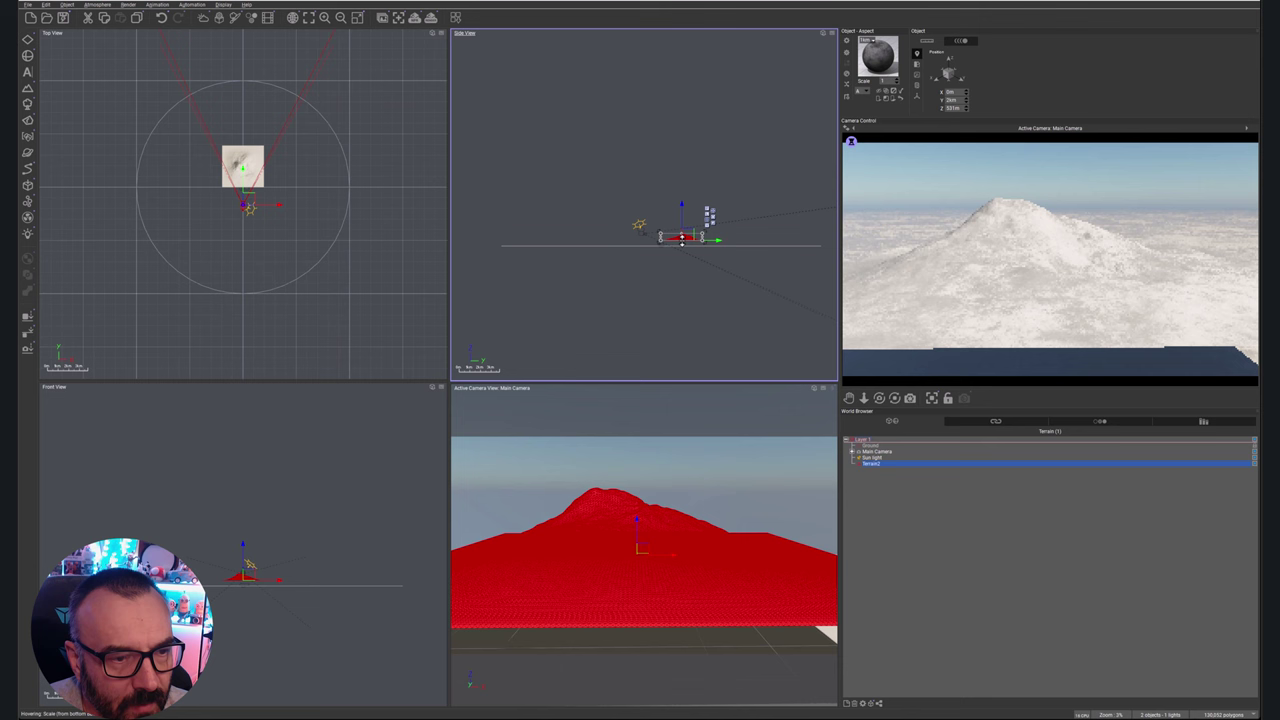
{"action": "left_click", "coordinate": [249, 181]}
{"action": "double_click", "coordinate": [249, 181]}
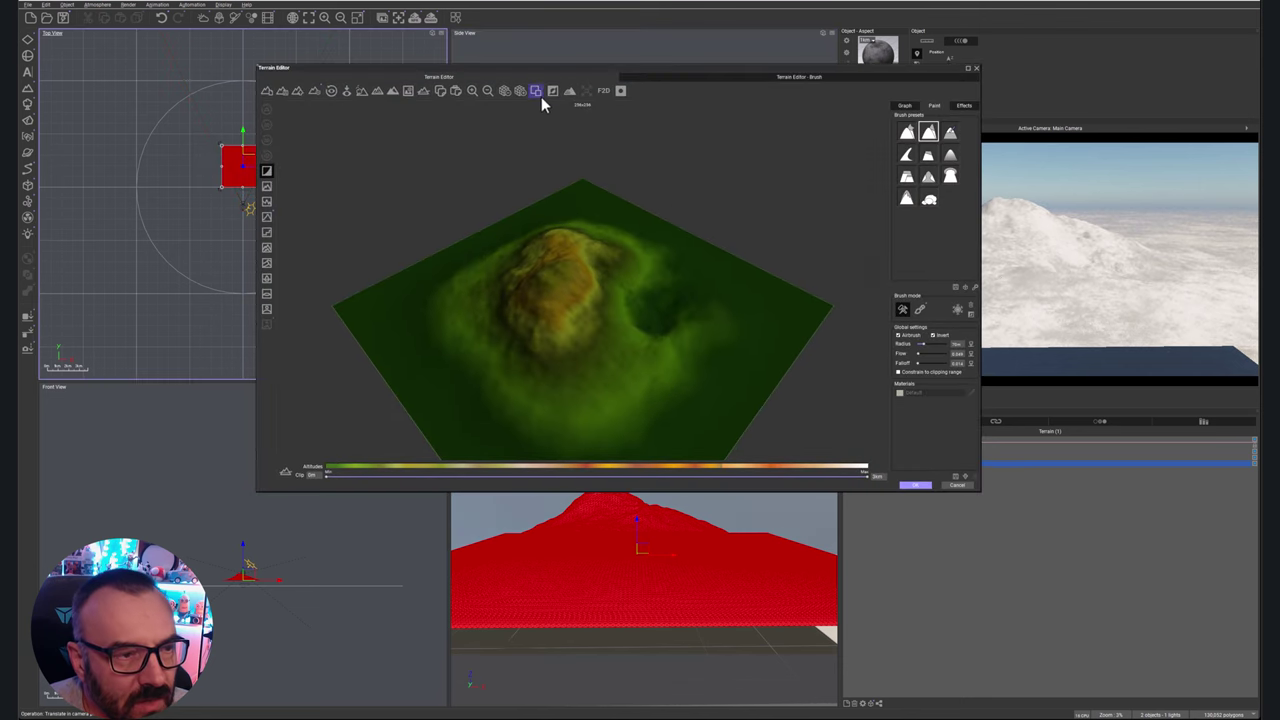
{"action": "left_click", "coordinate": [541, 96]}
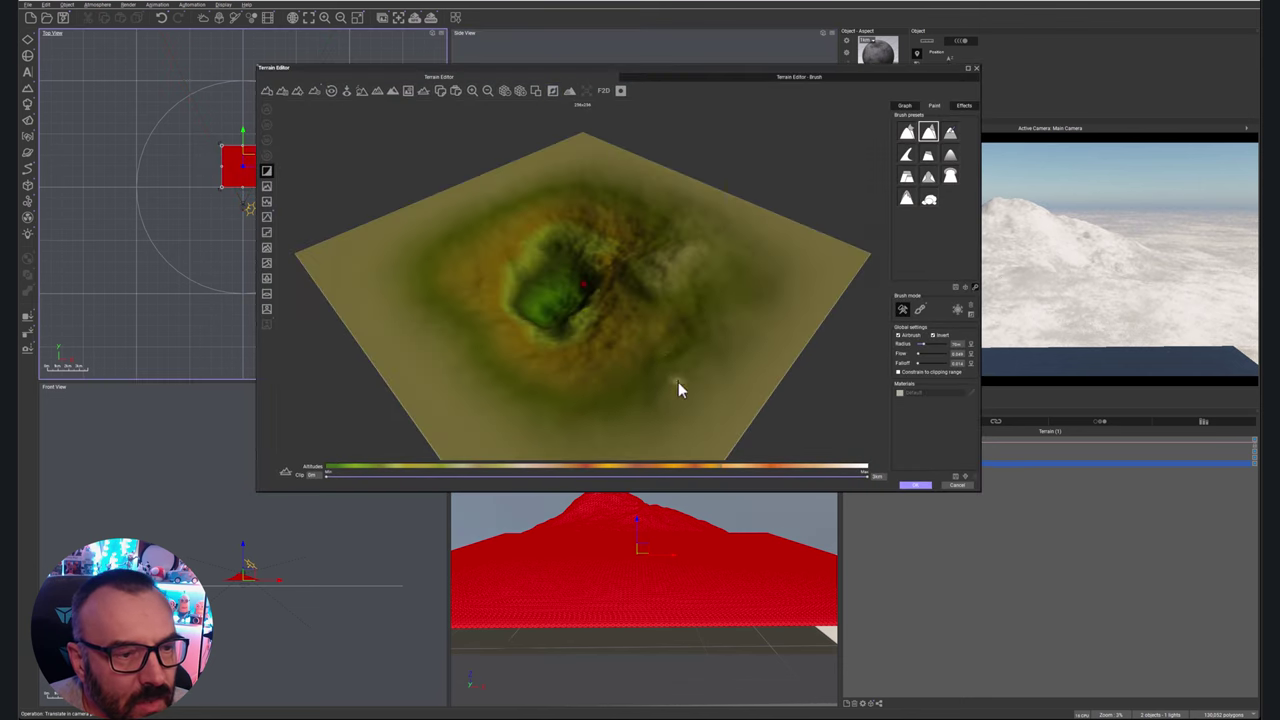
{"action": "left_click", "coordinate": [915, 485]}
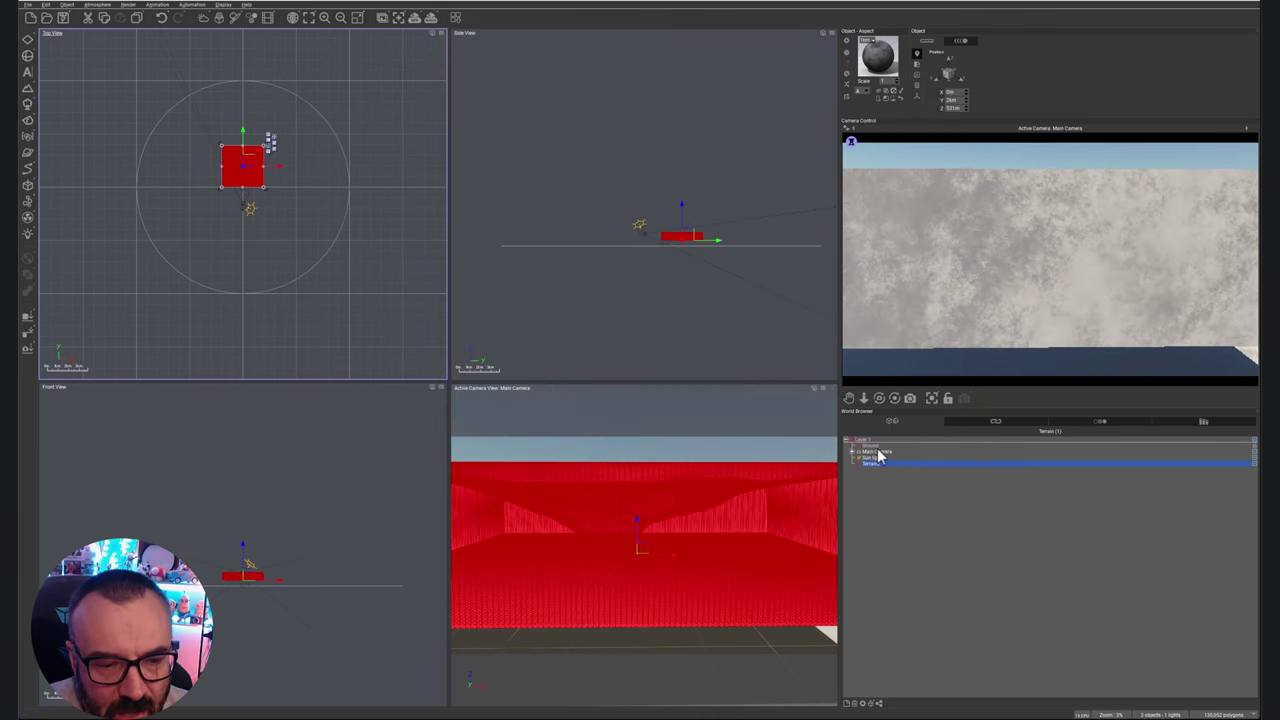
- Reposition the main camera just above the terrain's near edge and tilt it to look down into the crater
{"action": "left_click", "coordinate": [868, 445]}
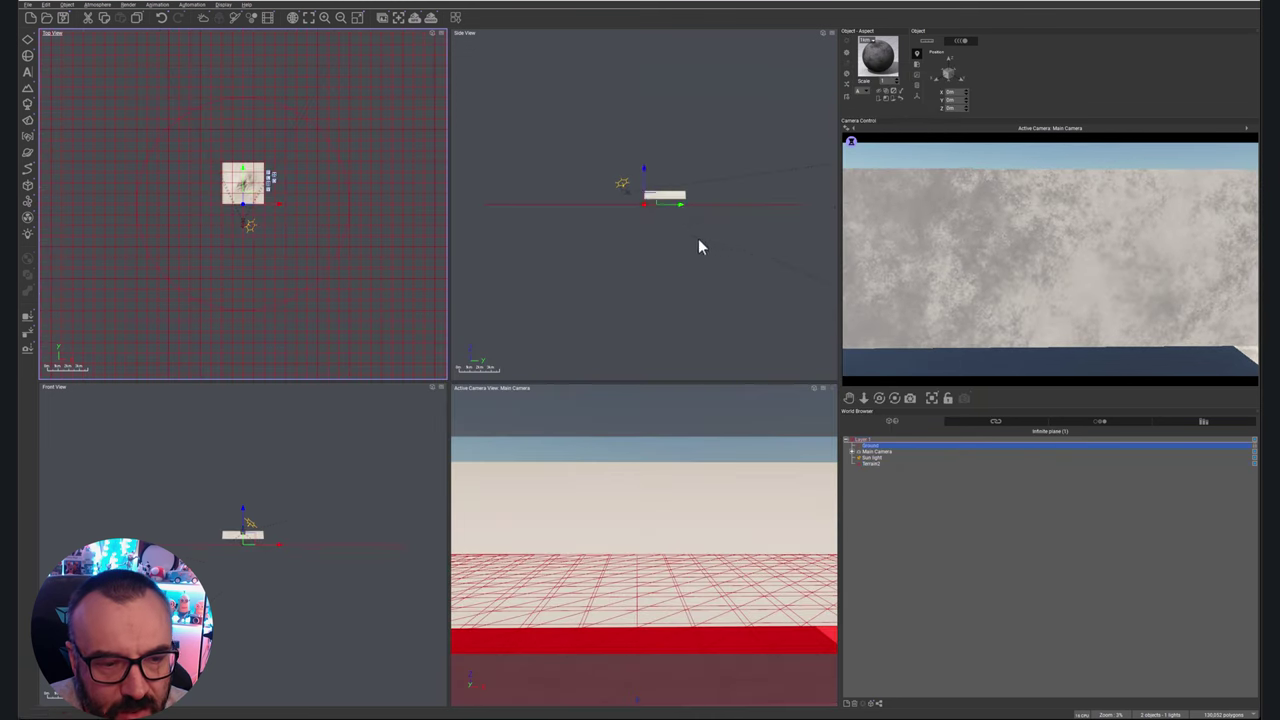
{"action": "left_click", "coordinate": [876, 451]}
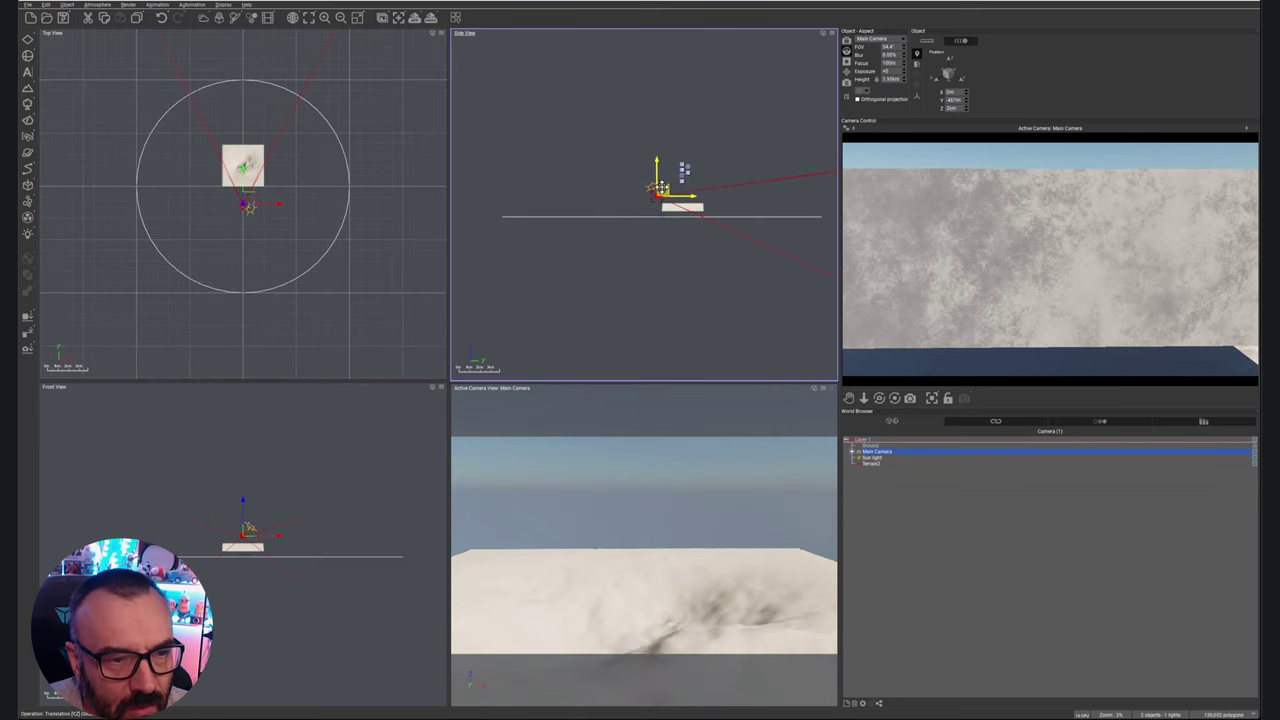
{"action": "left_click_drag", "start_coordinate": [660, 187], "coordinate": [653, 197]}
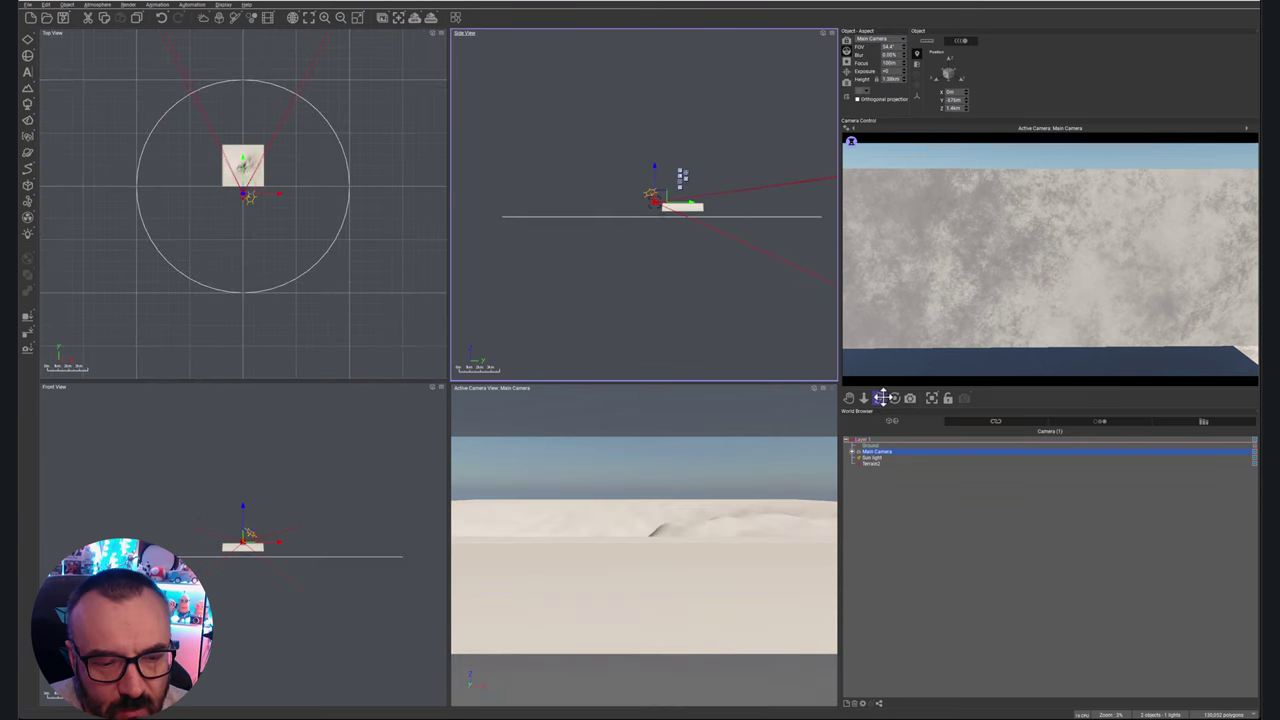
{"action": "left_click_drag", "start_coordinate": [880, 398], "coordinate": [880, 390]}
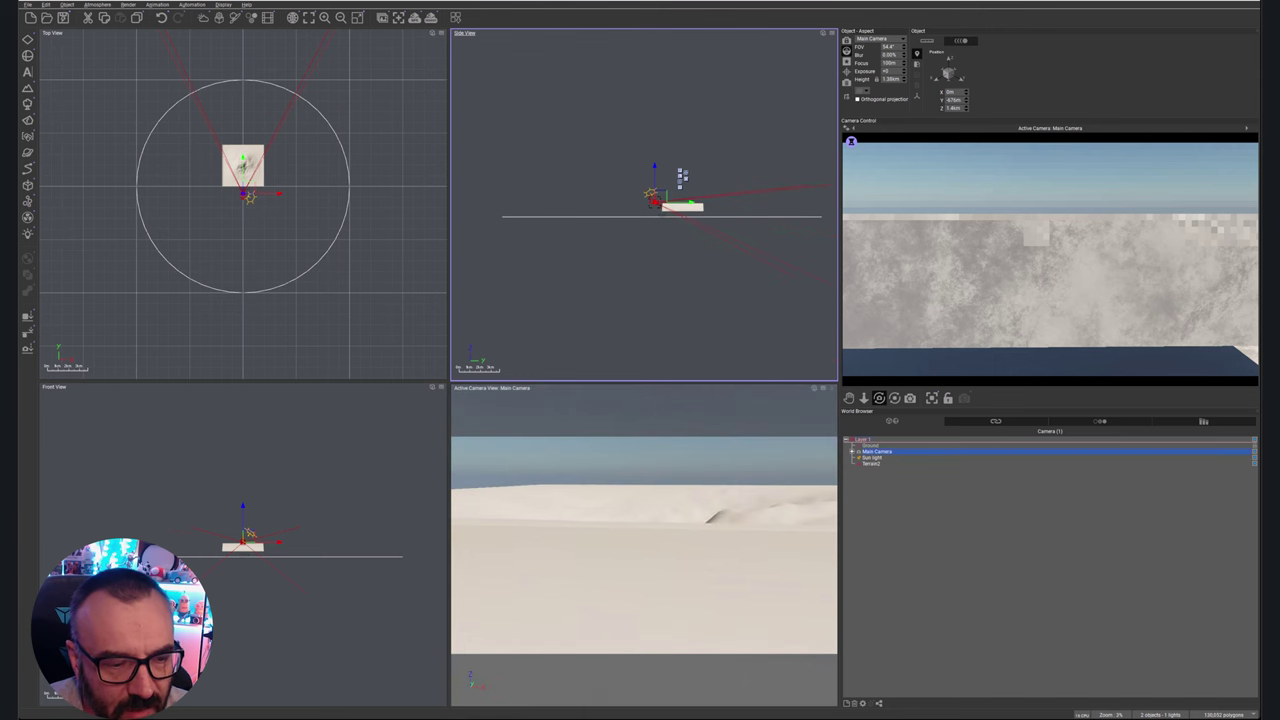
{"action": "scroll", "coordinate": [674, 211], "scroll_direction": "up", "scroll_amount": 4}
{"action": "right_click_drag", "start_coordinate": [674, 208], "coordinate": [622, 306]}
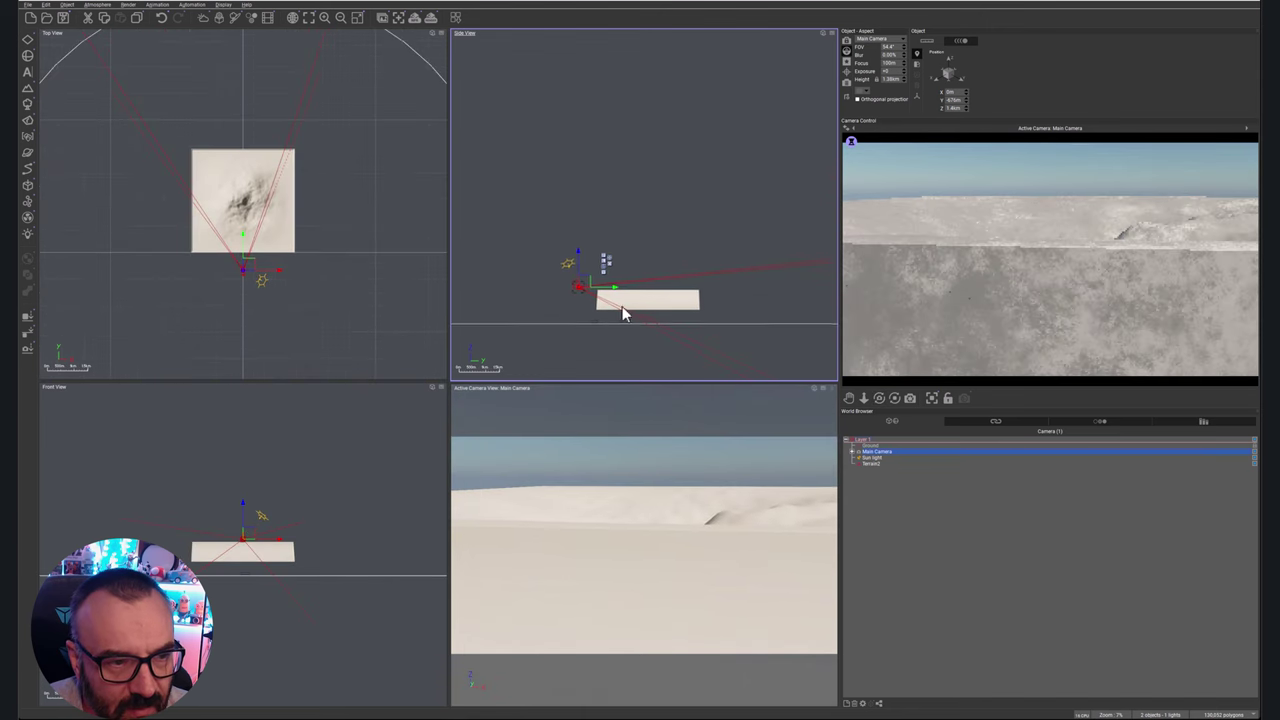
{"action": "left_click_drag", "start_coordinate": [849, 398], "coordinate": [880, 410]}
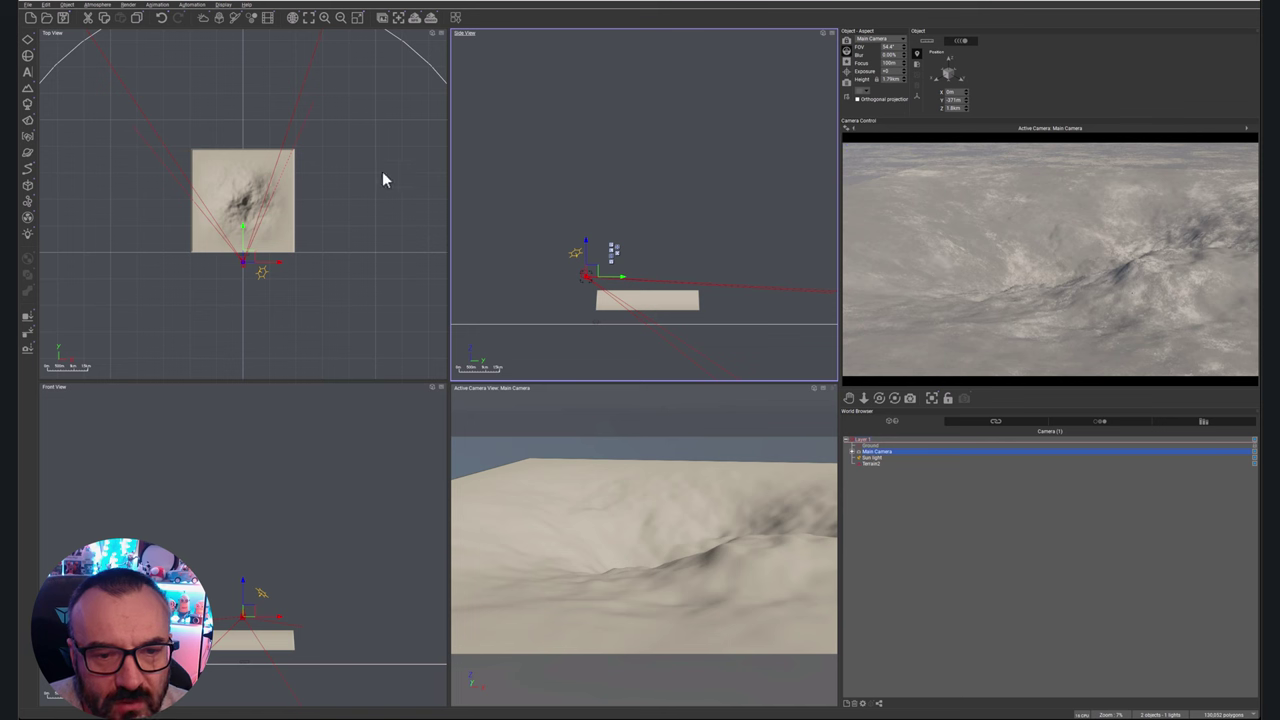
- Add a sea plane raised to about 1.1 km so that it fills the crater, and delete it again
{"action": "mouse_move", "coordinate": [27, 40]}
{"action": "left_mouse_down"}
{"action": "mouse_move", "coordinate": [55, 50]}
{"action": "mouse_move", "coordinate": [42, 48]}
{"action": "left_mouse_up"}
{"action": "left_click_drag", "start_coordinate": [598, 322], "coordinate": [602, 290]}
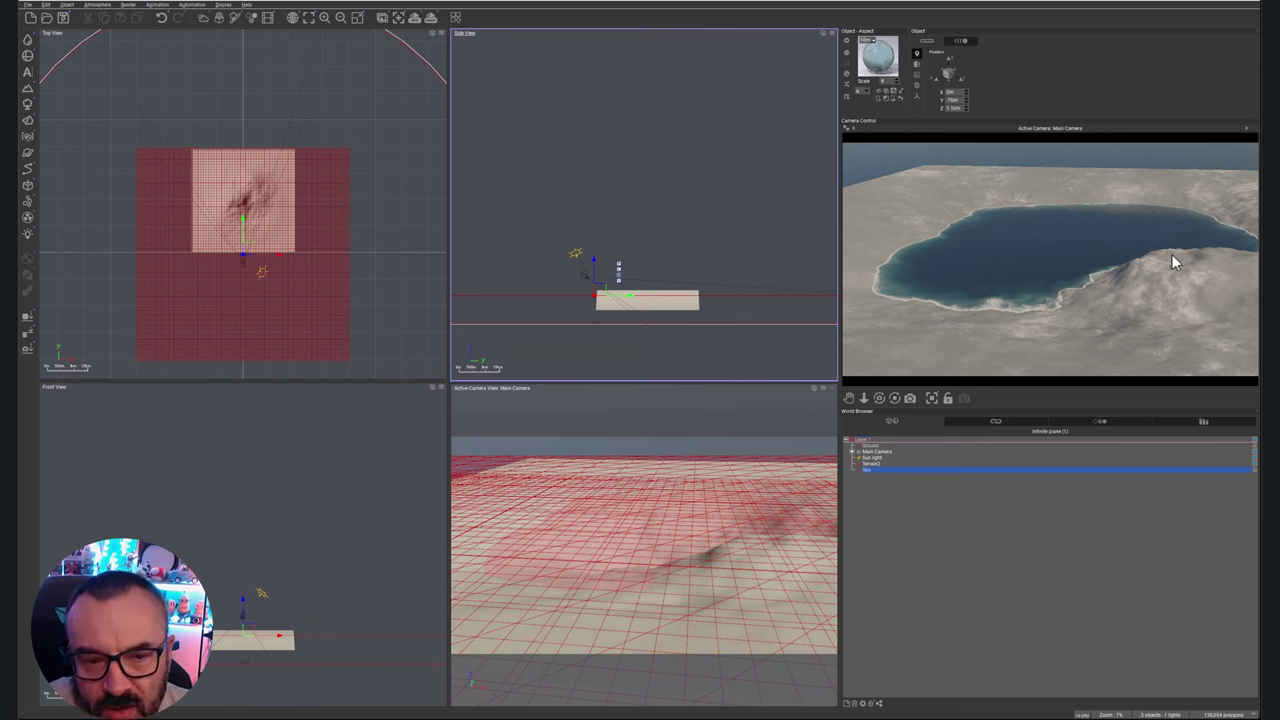
{"action": "left_click", "coordinate": [895, 464]}
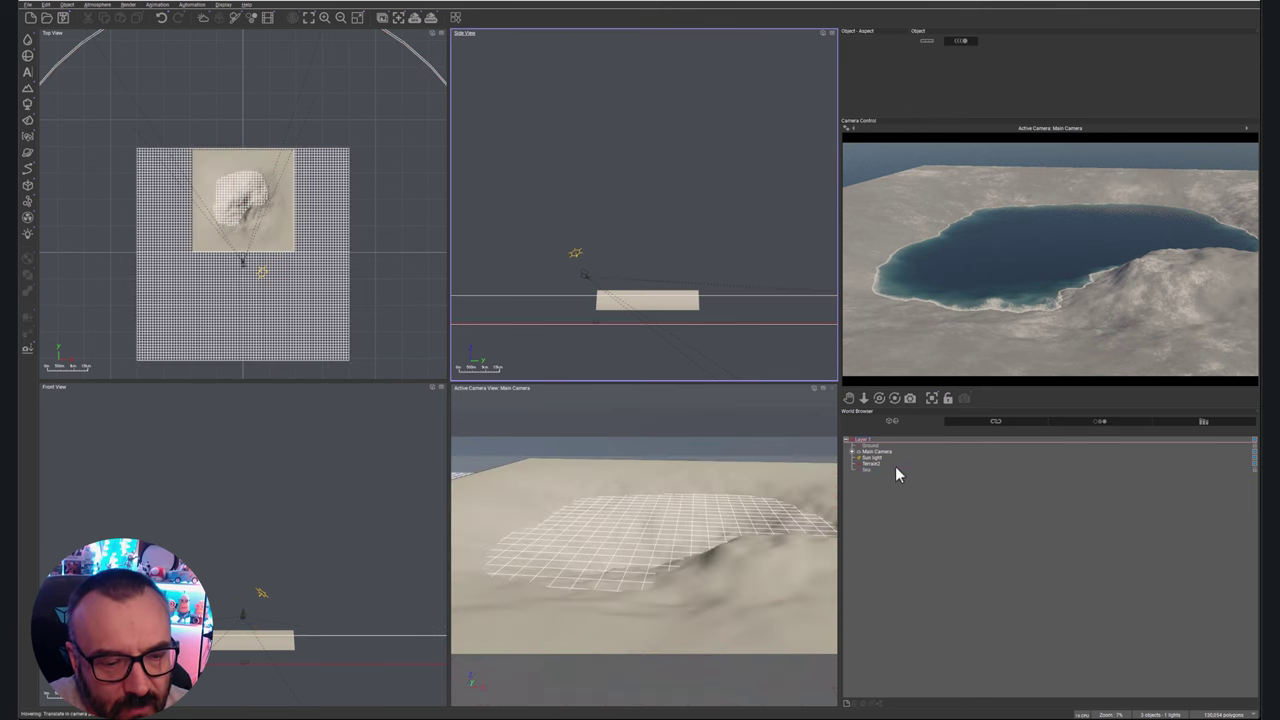
{"action": "left_click", "coordinate": [886, 470]}
{"action": "left_click", "coordinate": [886, 466]}
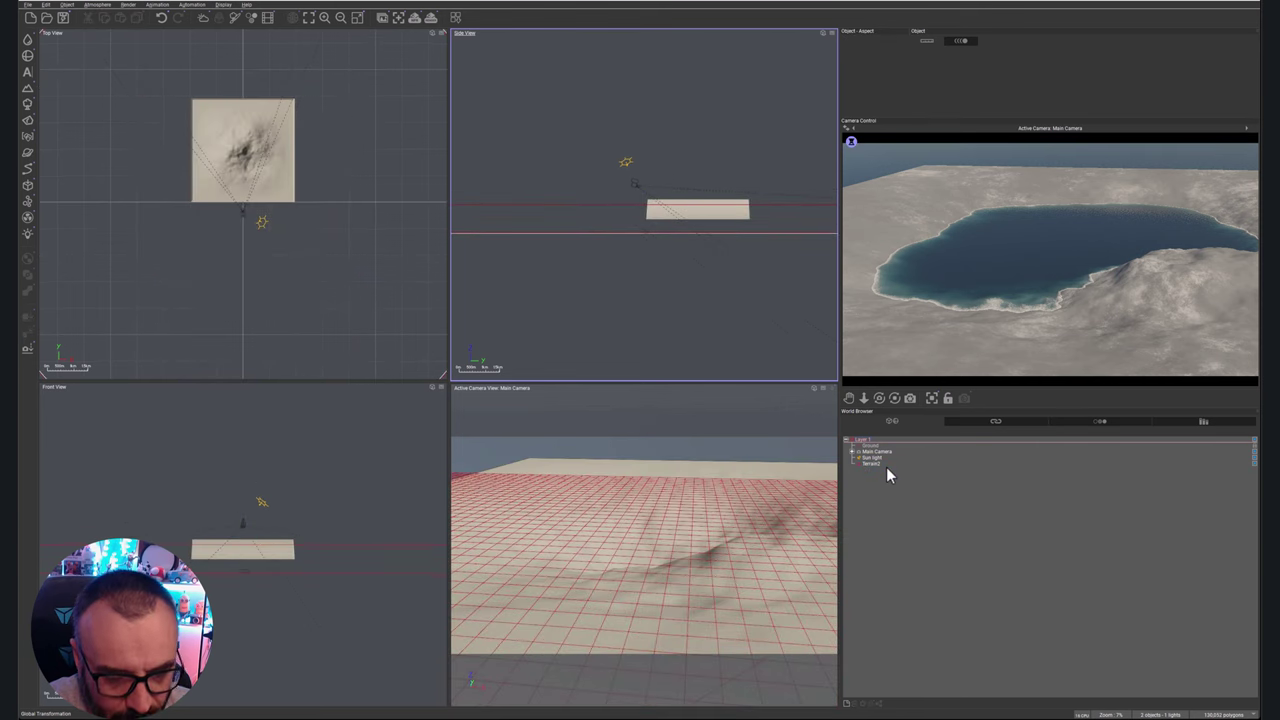
- Reopen the inverted terrain in the Terrain Editor and convert it to a procedural terrain
{"action": "left_click", "coordinate": [268, 183]}
{"action": "double_click", "coordinate": [268, 183]}
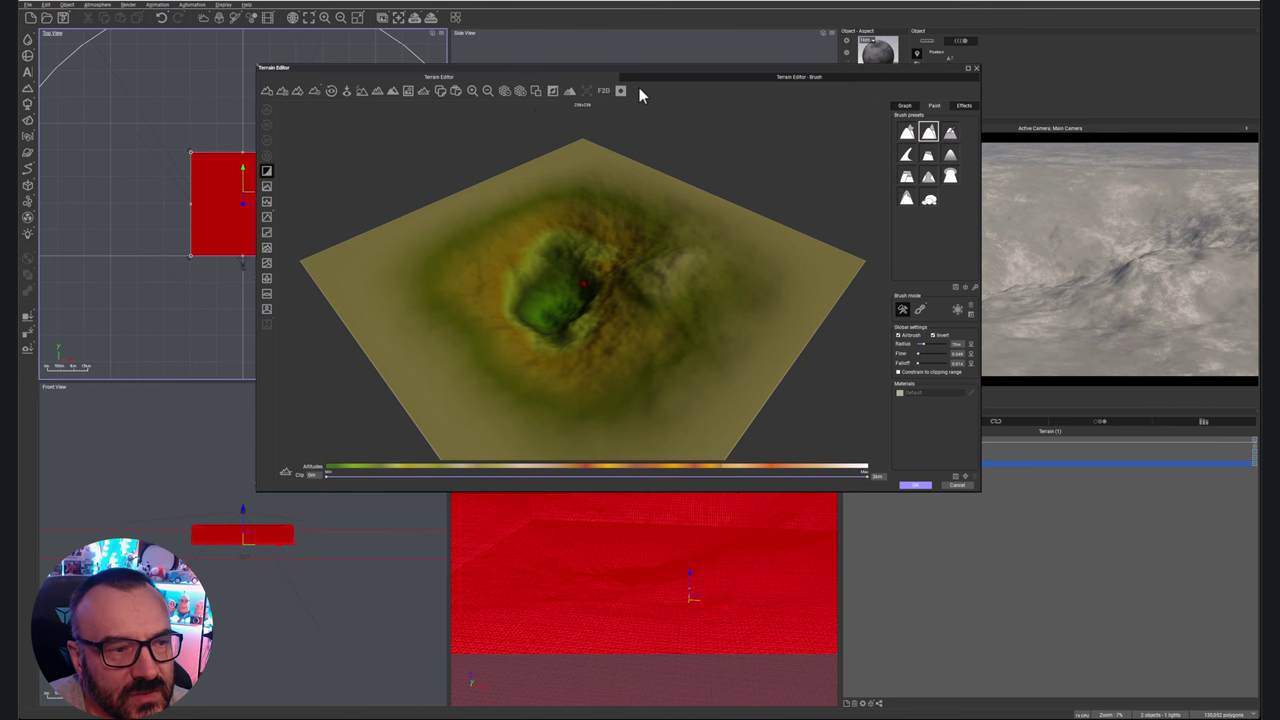
{"action": "left_click", "coordinate": [331, 96]}
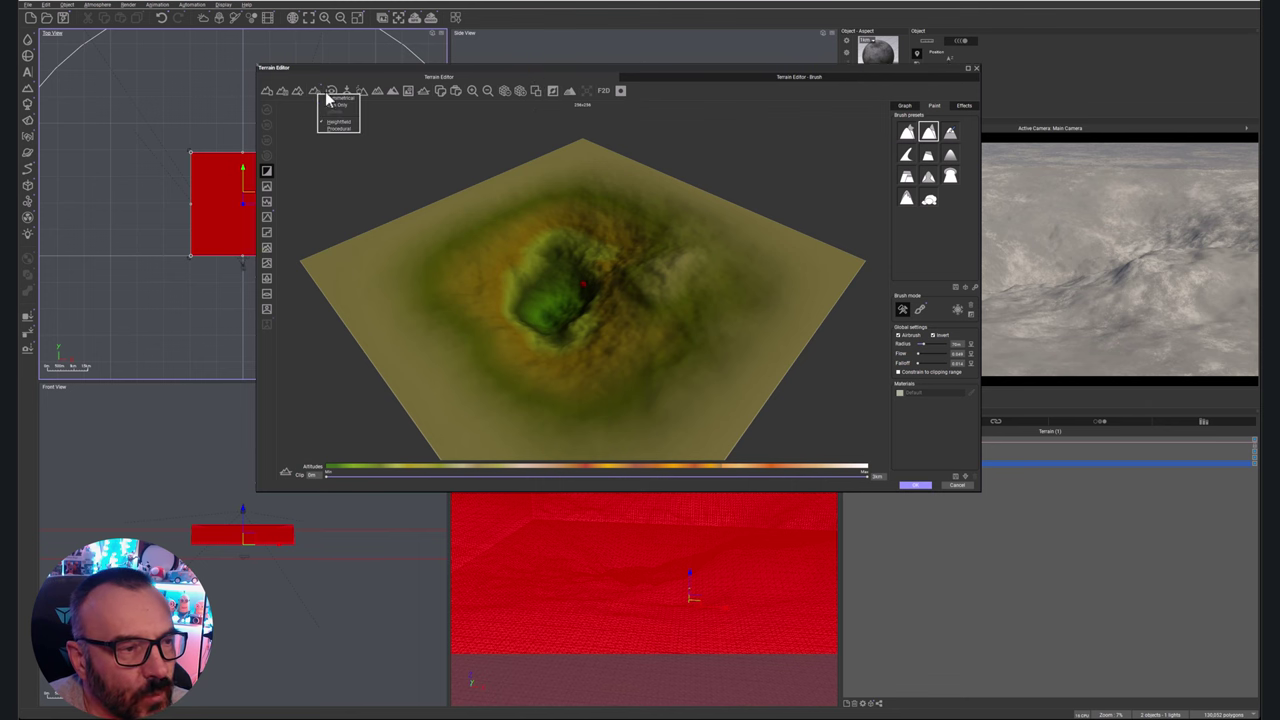
{"action": "left_click", "coordinate": [334, 126]}
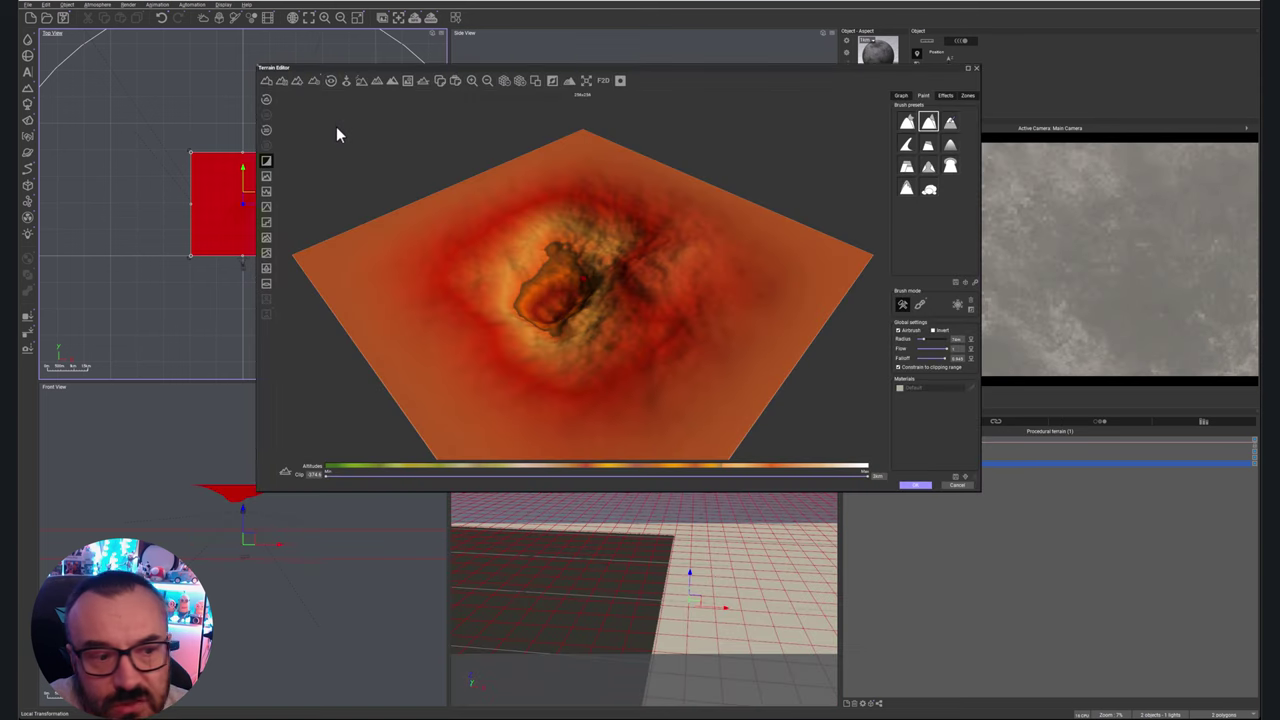
- Look at the Extend Terrain Canvas options and cancel without resizing the terrain
{"action": "left_click", "coordinate": [589, 84]}
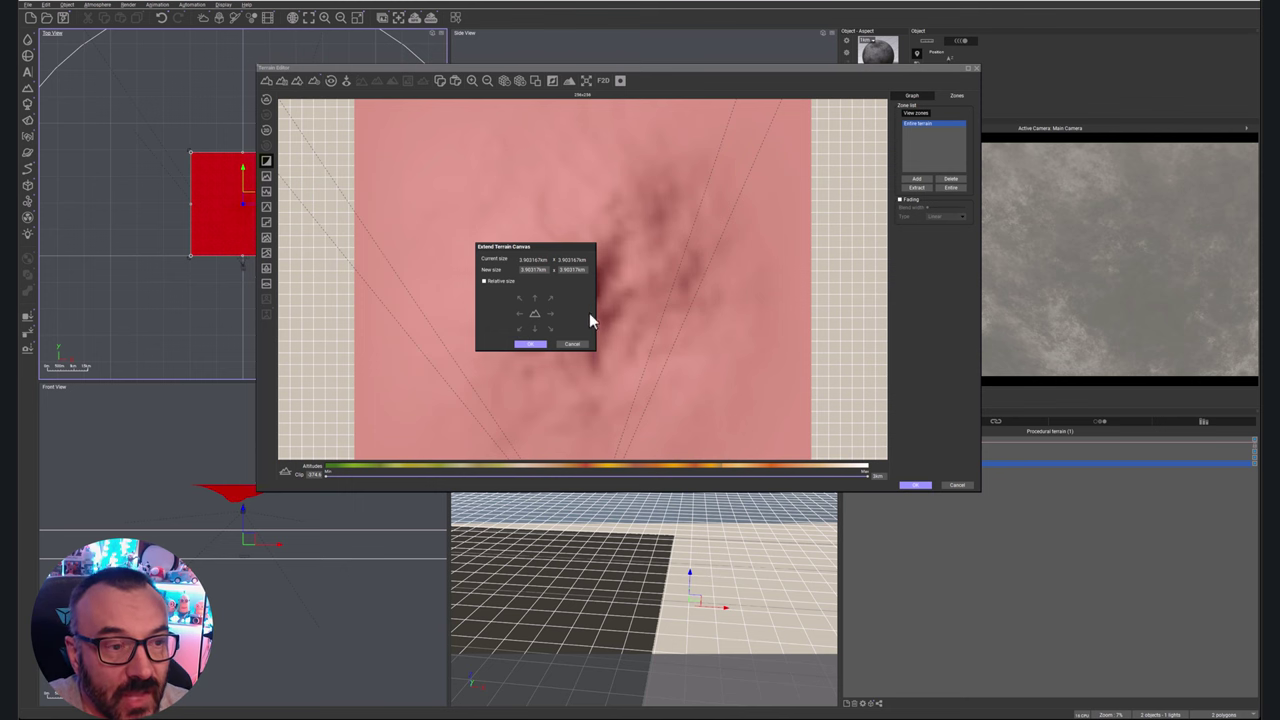
{"action": "left_click", "coordinate": [572, 344]}
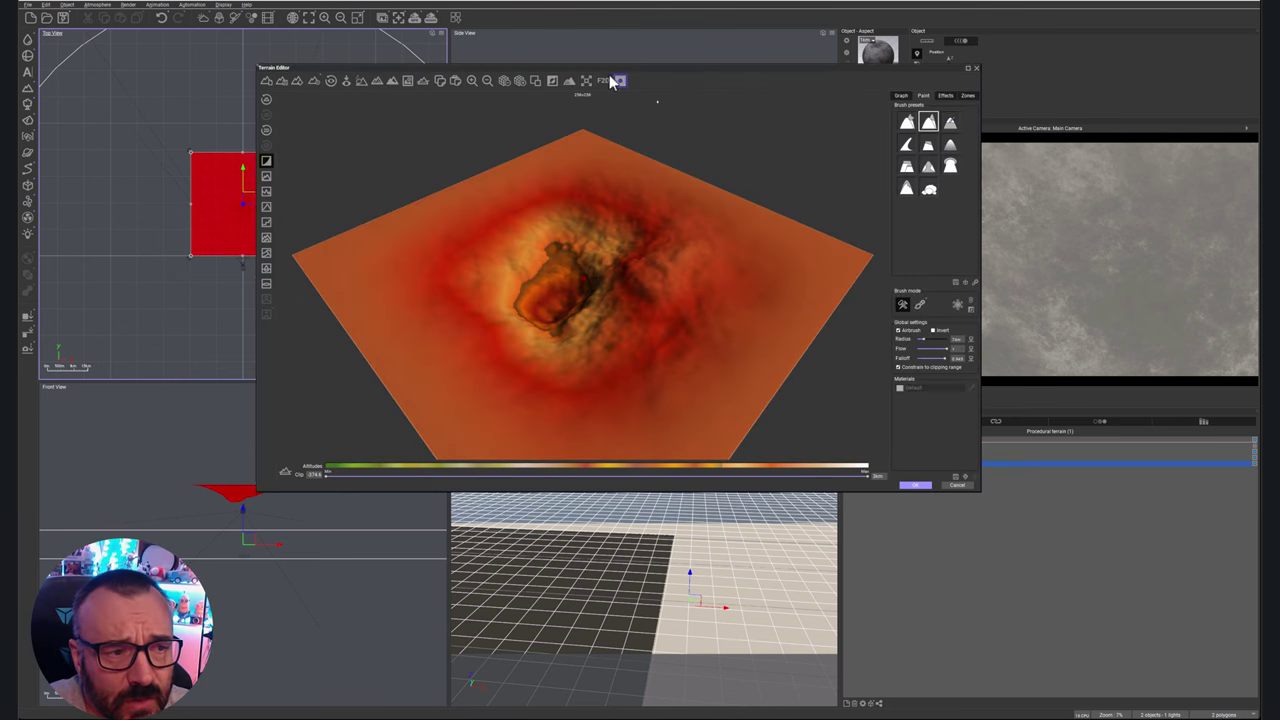
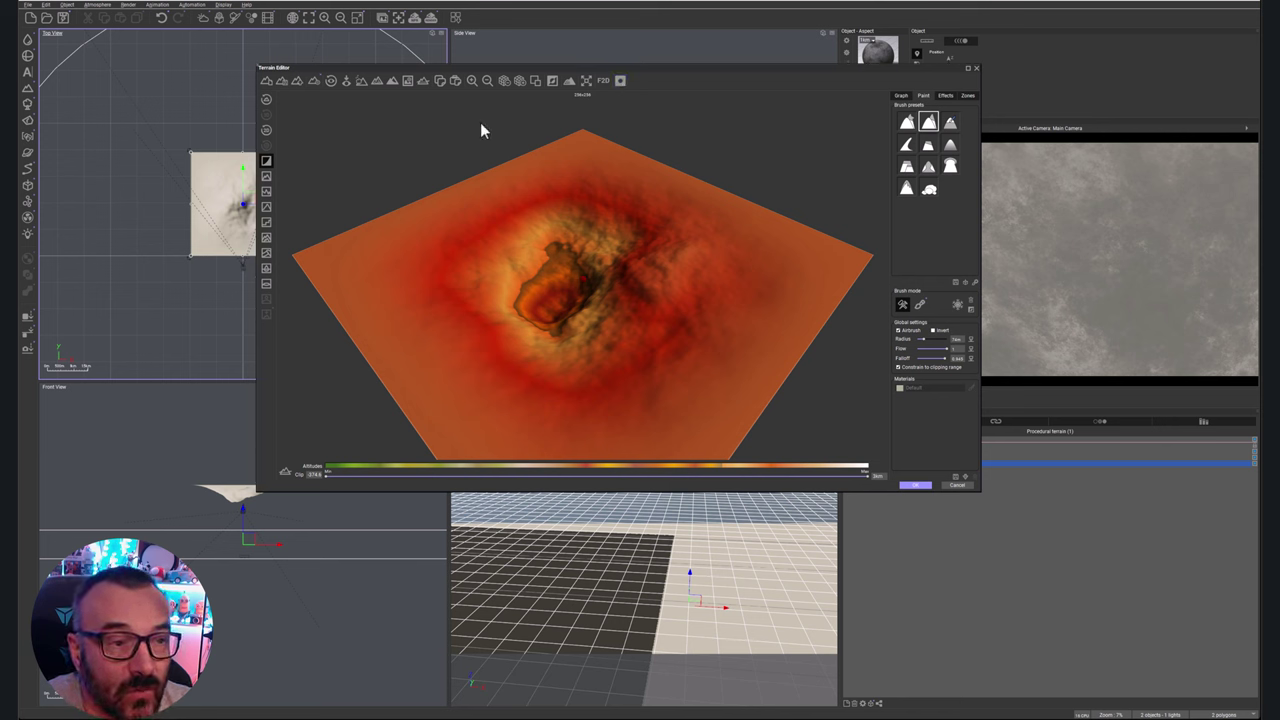
- Reset the inverted procedural terrain to an upright mountain shape
{"action": "left_click", "coordinate": [265, 101]}
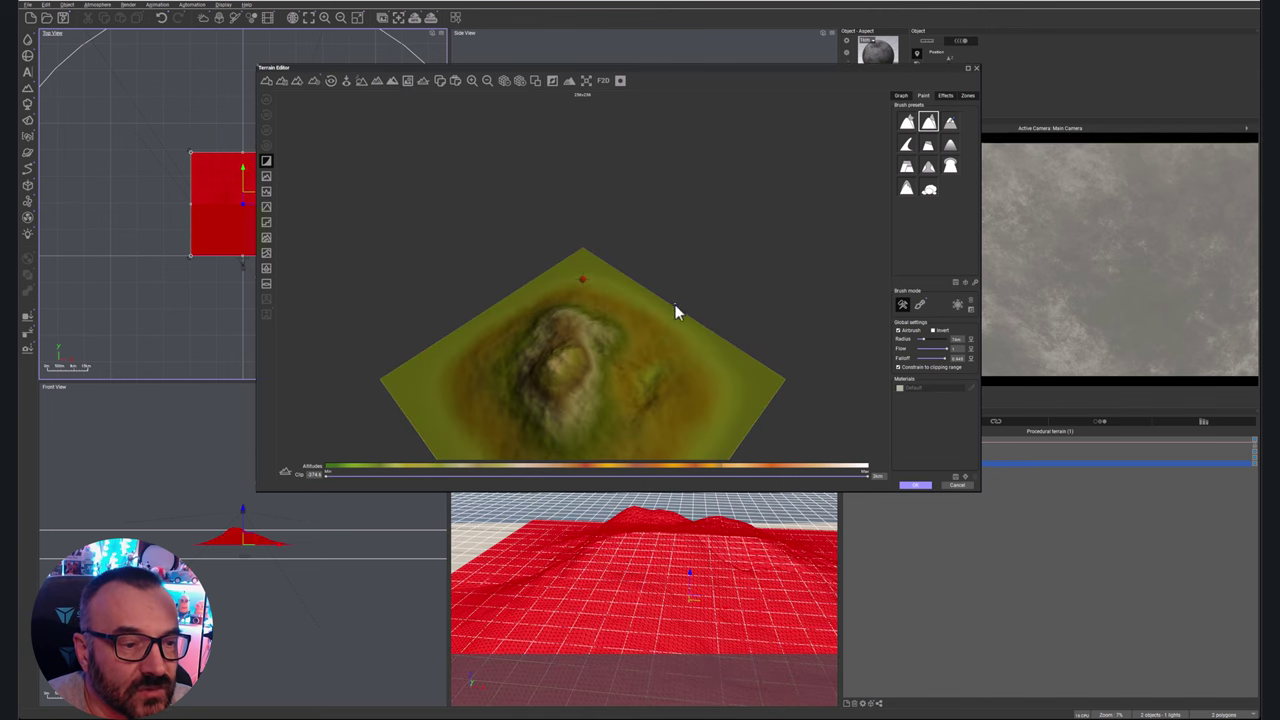
{"action": "left_click_drag", "start_coordinate": [674, 308], "coordinate": [668, 215]}
{"action": "left_click_drag", "start_coordinate": [582, 344], "coordinate": [576, 288]}
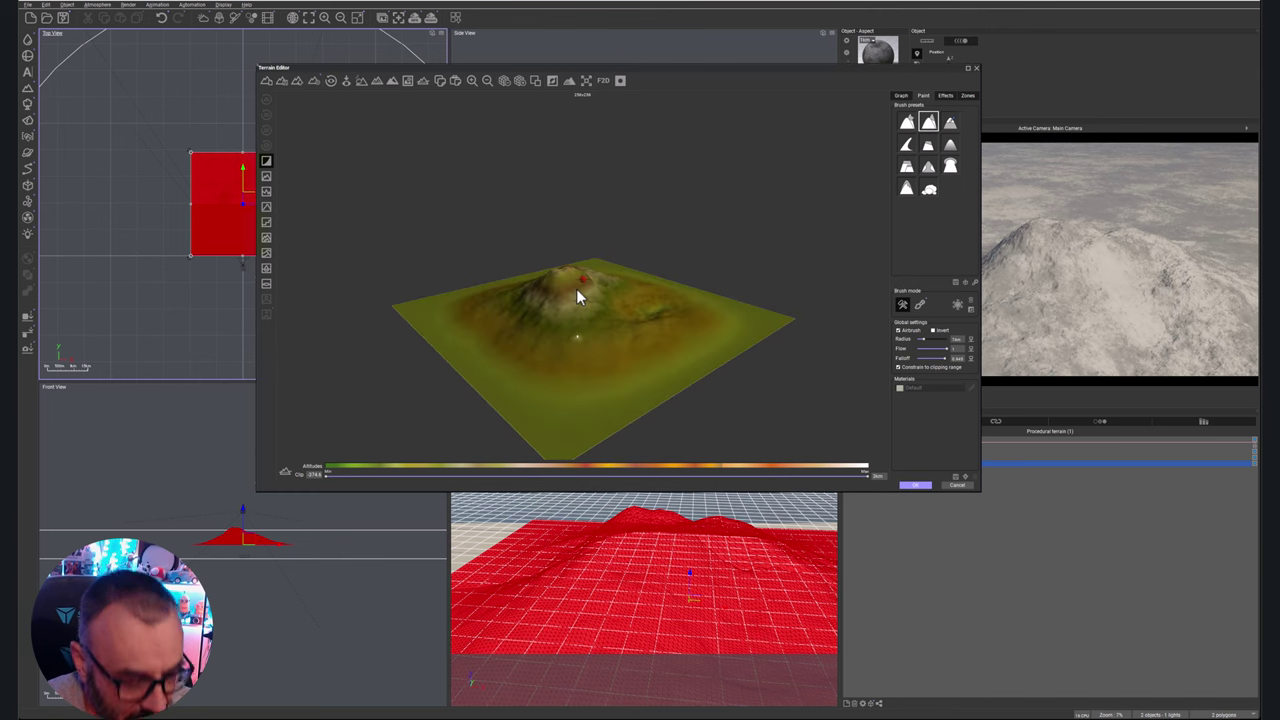
- Try the terrain without its edges lowered to zero, and restore the zeroed edges
{"action": "left_click", "coordinate": [266, 161]}
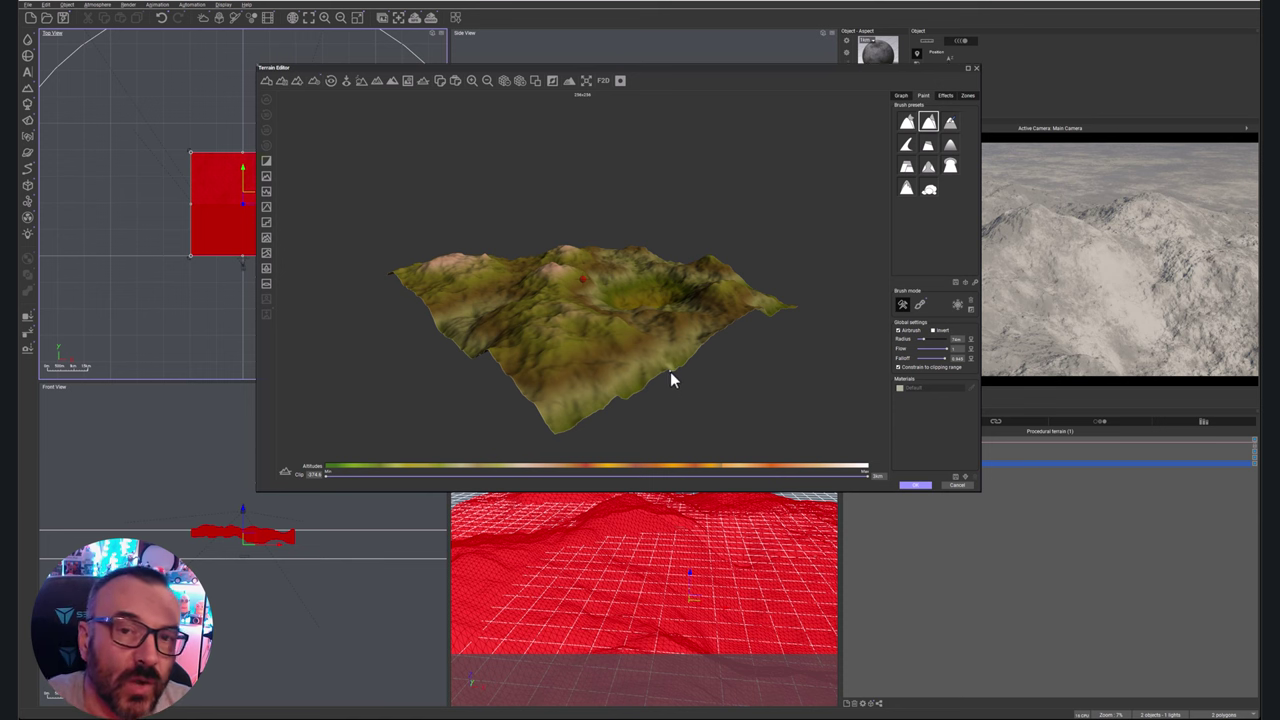
{"action": "left_click", "coordinate": [266, 161]}
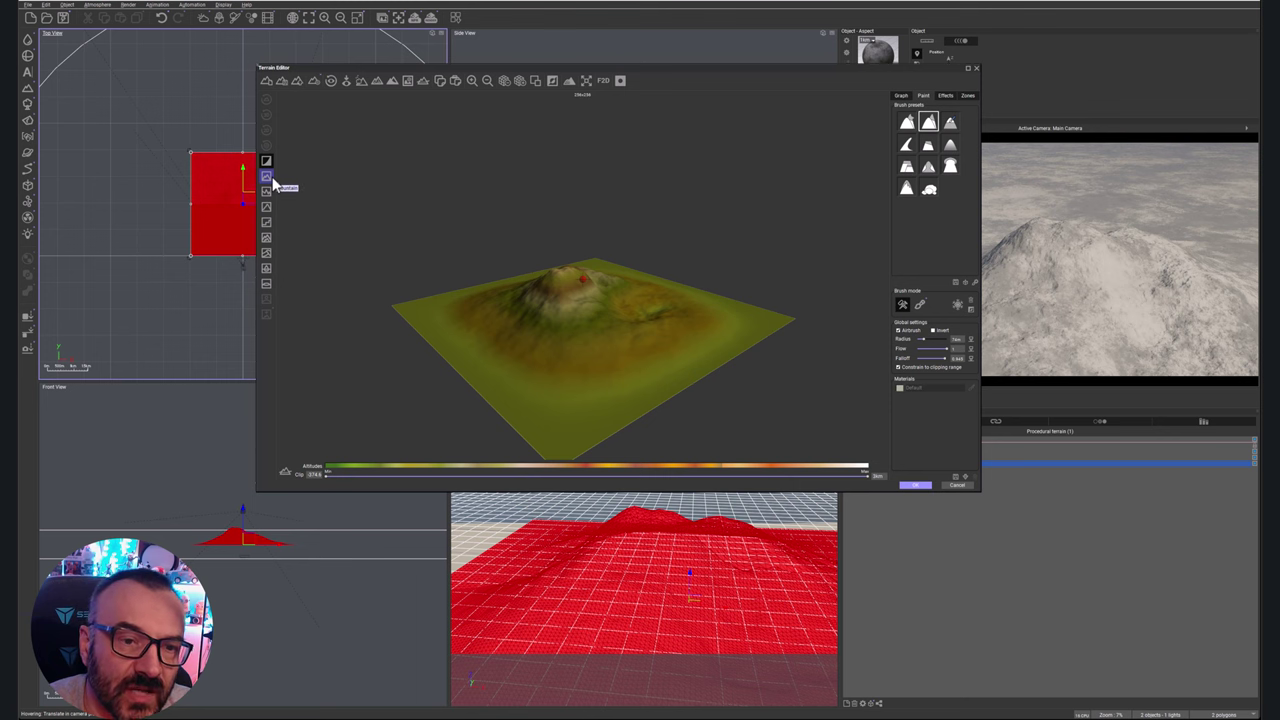
- Regenerate the procedural terrain with the Mountain, peak and eroded shape presets in turn
{"action": "left_click", "coordinate": [274, 182]}
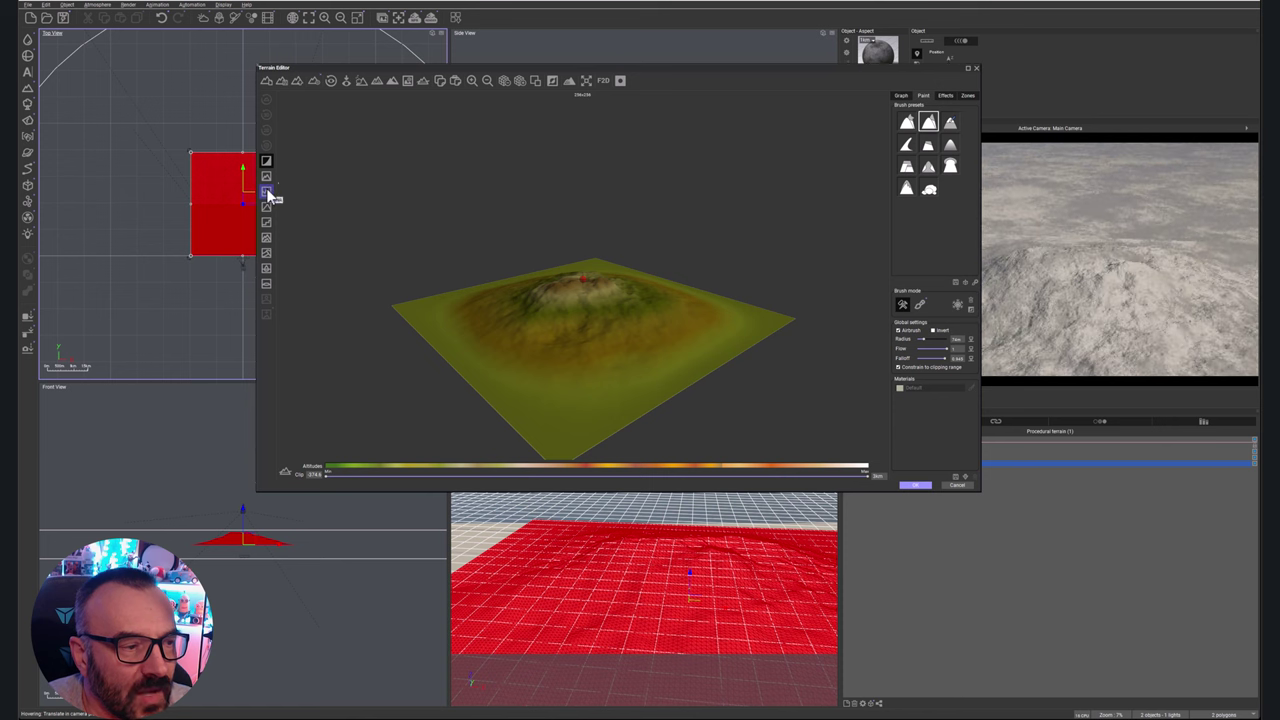
{"action": "left_click", "coordinate": [267, 192]}
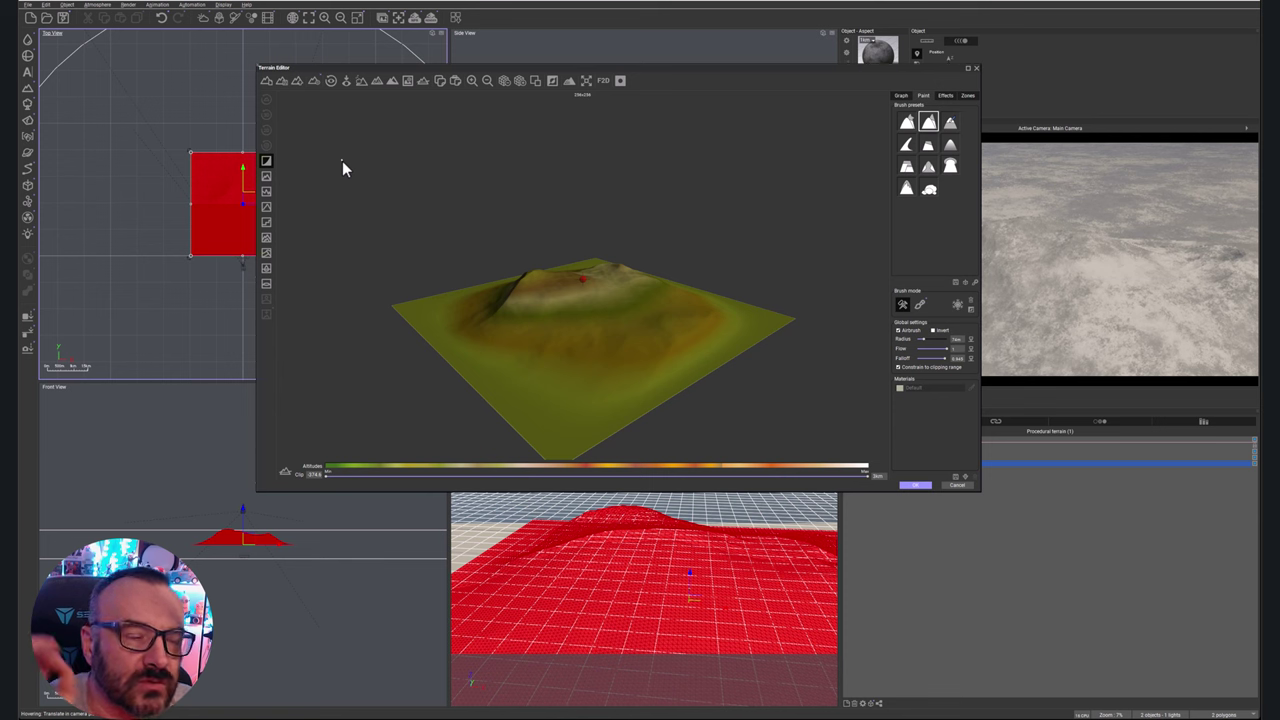
{"action": "left_click", "coordinate": [268, 206]}
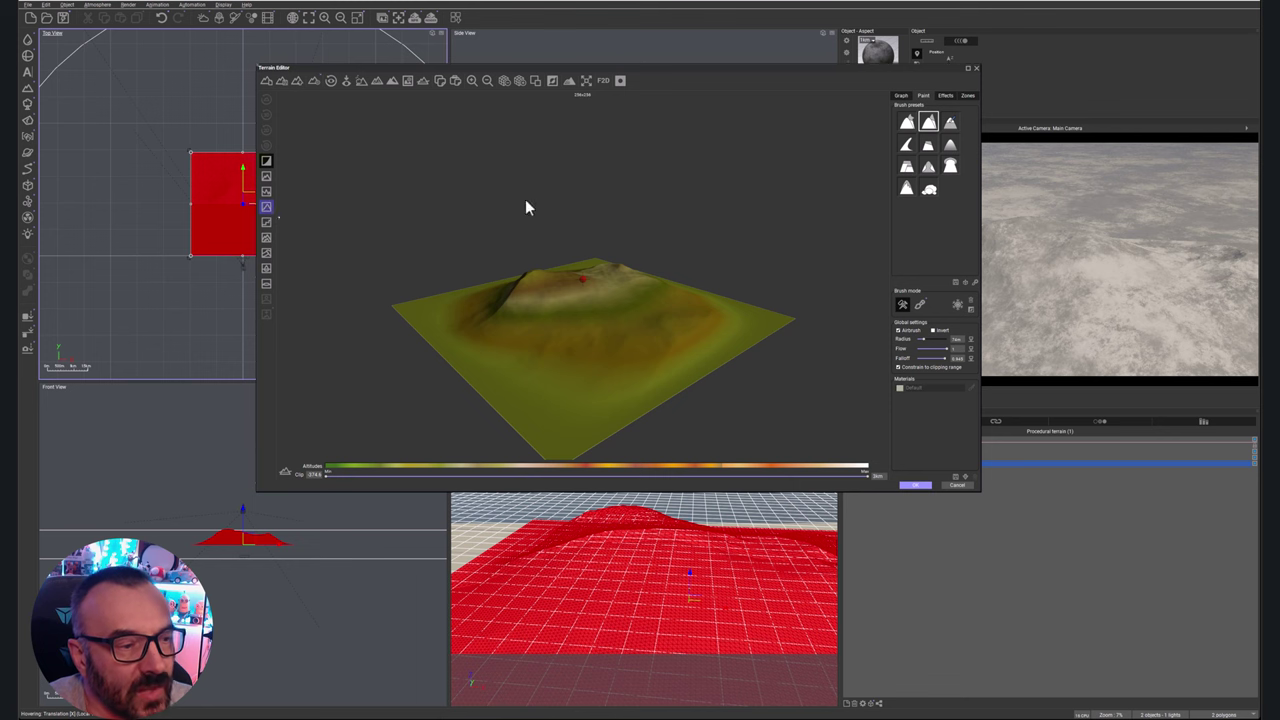
{"action": "left_click", "coordinate": [265, 210]}
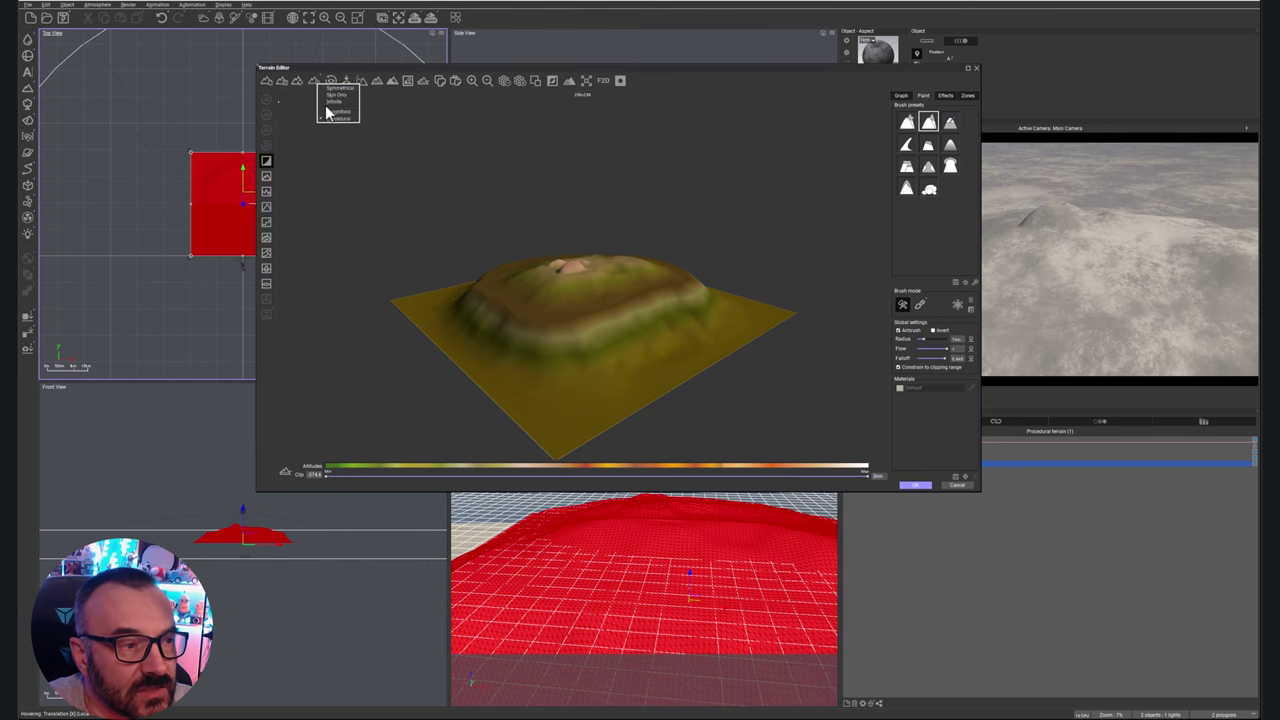
- Look through the erosion effect presets and the terrain type options for the standard terrain without applying any
{"action": "key", "text": "Return"}
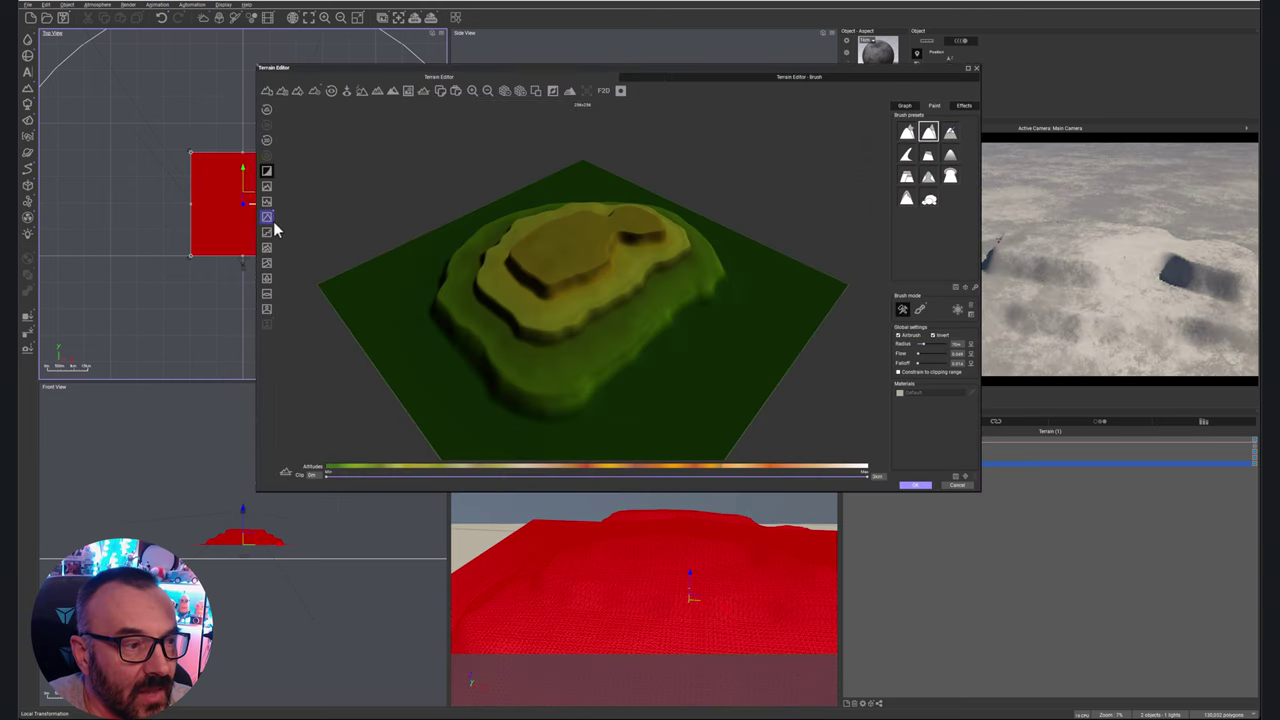
{"action": "left_click", "coordinate": [268, 218]}
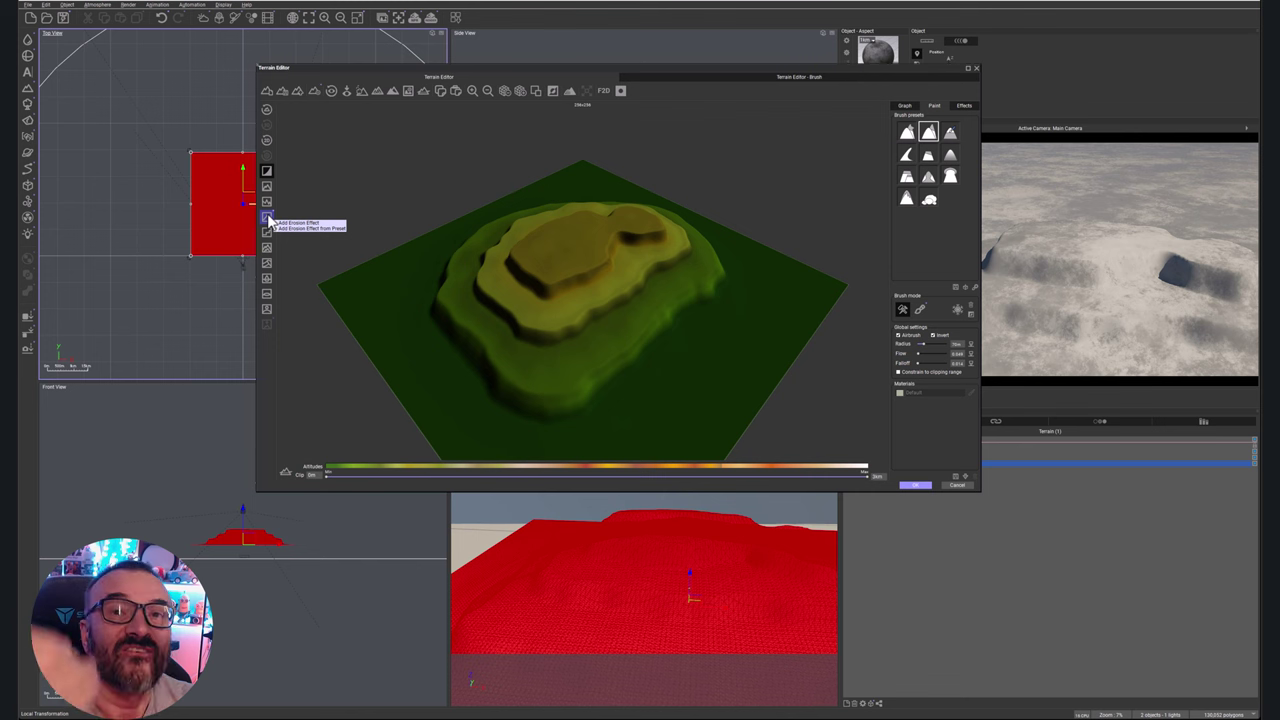
{"action": "left_click", "coordinate": [290, 228]}
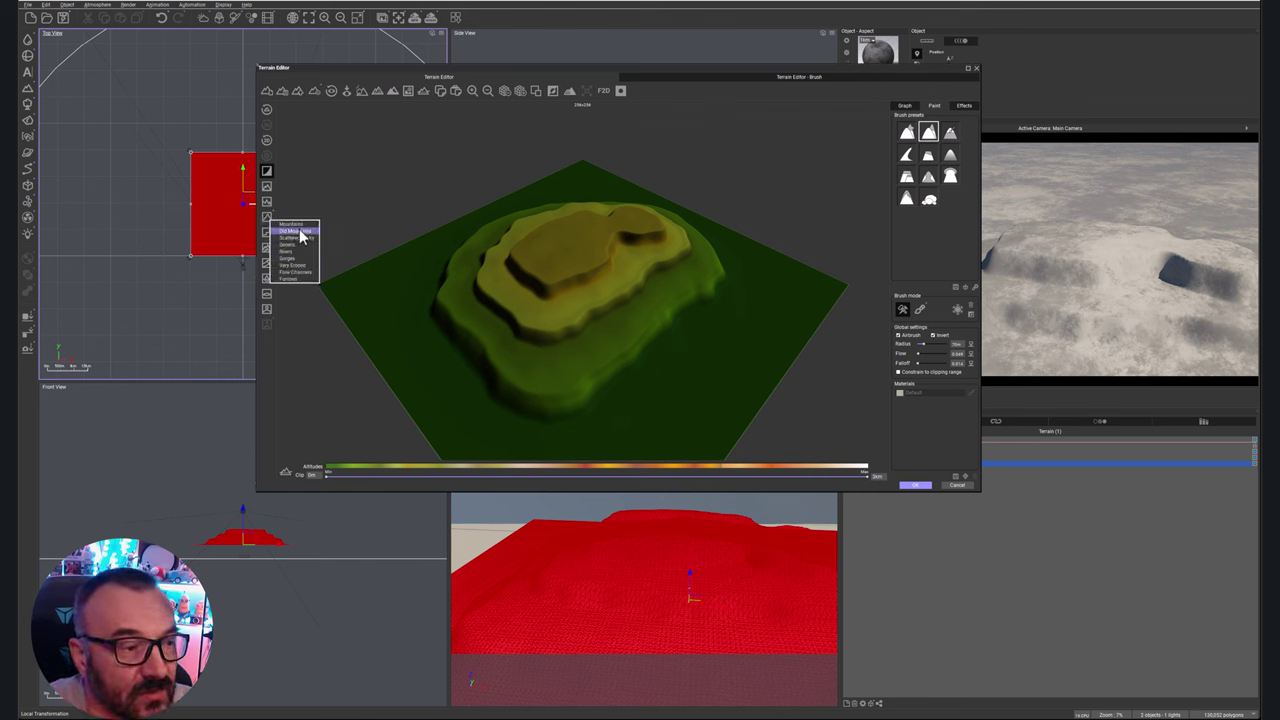
{"action": "left_click", "coordinate": [389, 158]}
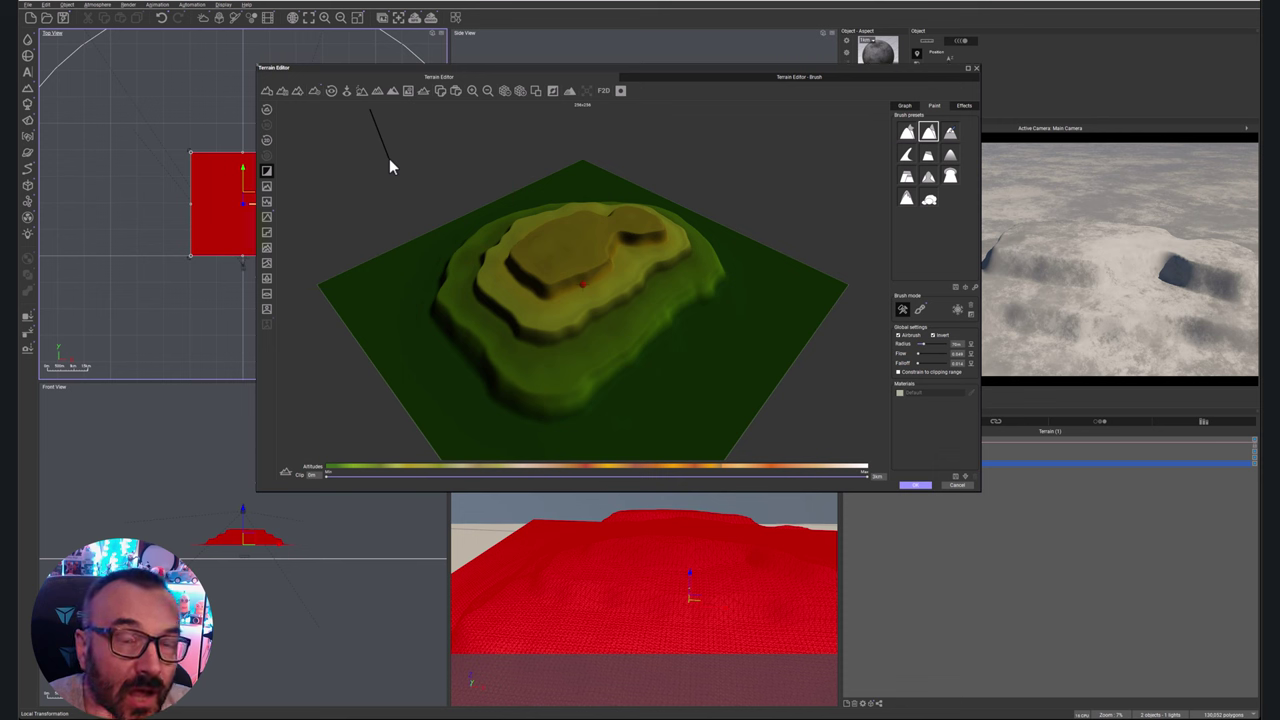
{"action": "left_click", "coordinate": [317, 89]}
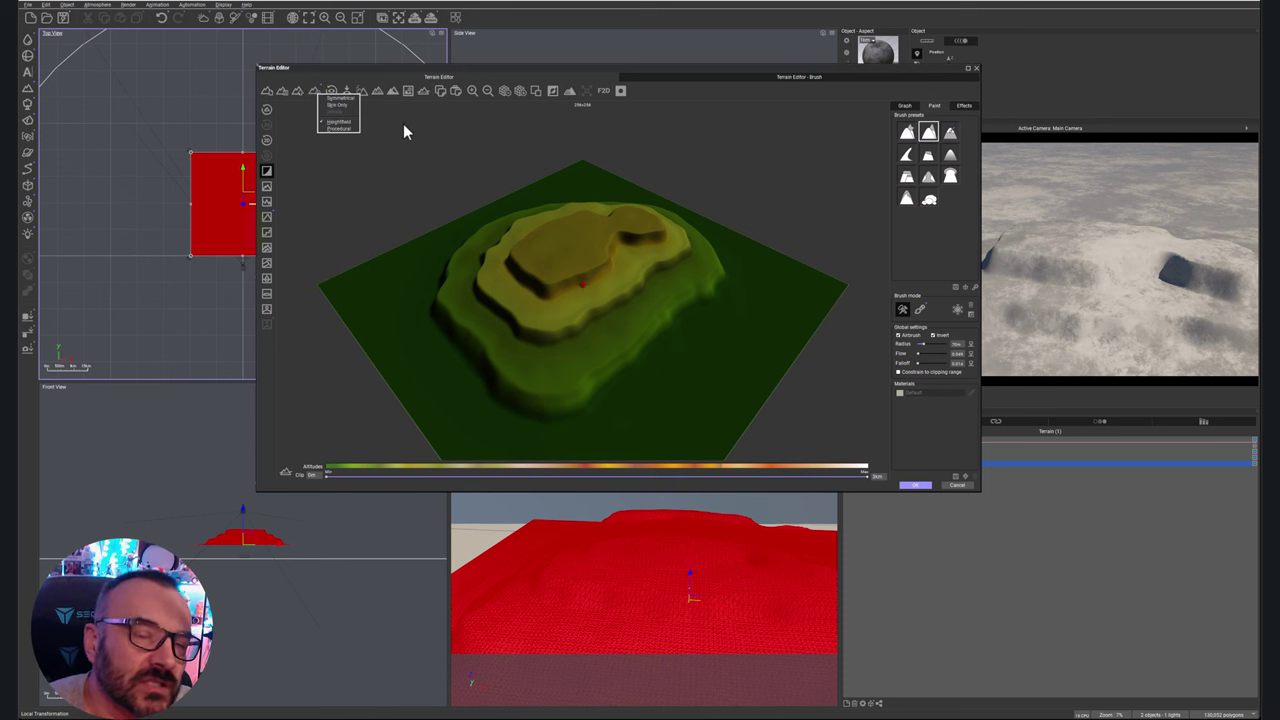
{"action": "left_click", "coordinate": [300, 232]}
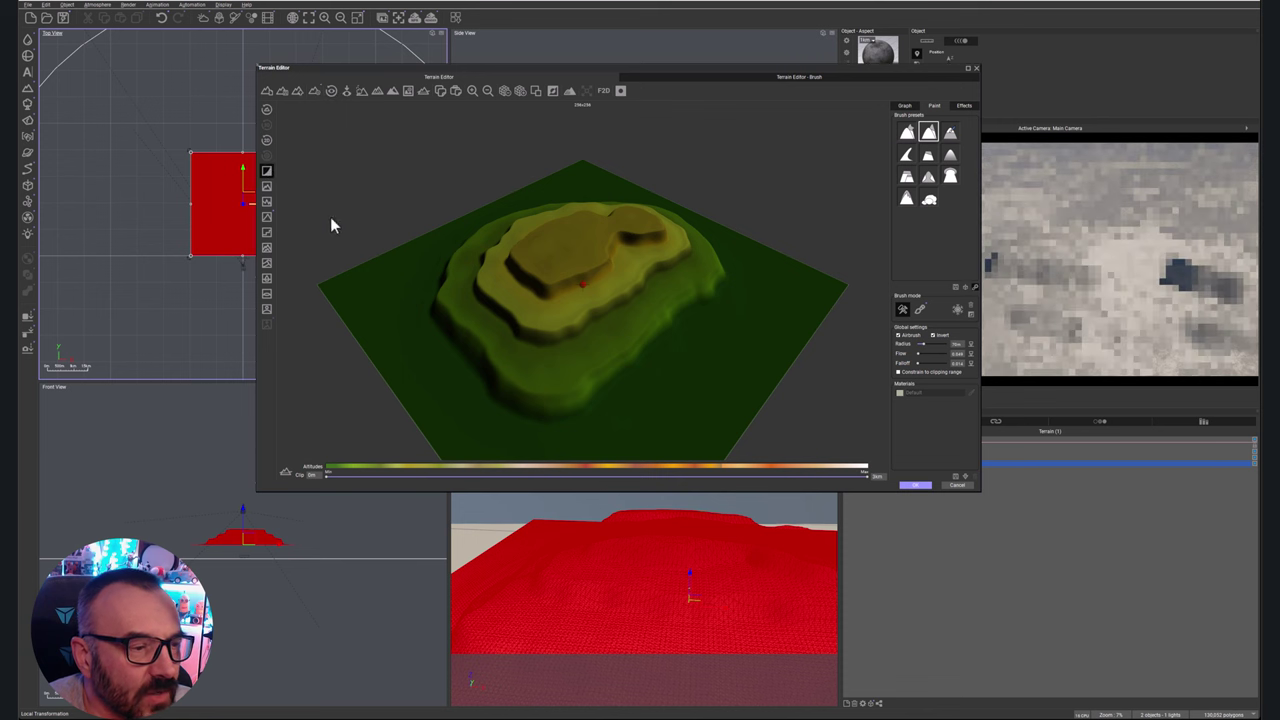
- Regenerate the standard terrain with the remaining shape presets in turn, including Iceberg and Lunar
{"action": "left_click", "coordinate": [269, 262]}
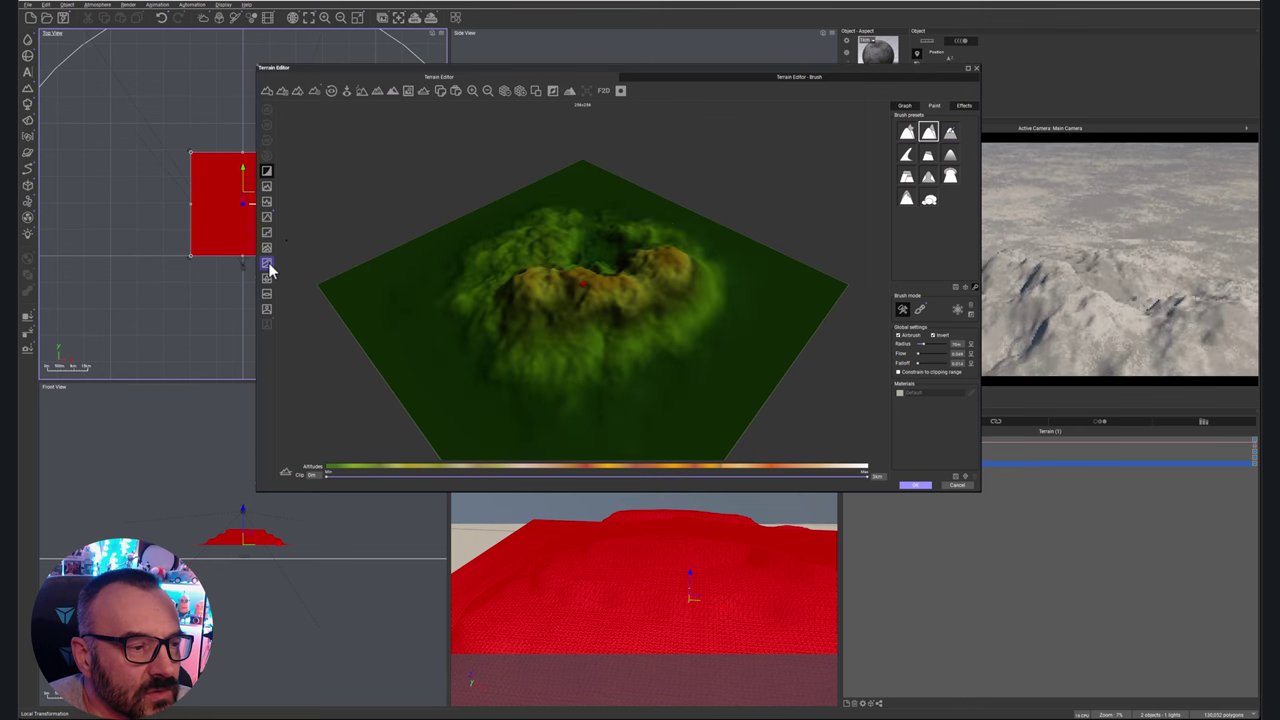
{"action": "left_click", "coordinate": [268, 279]}
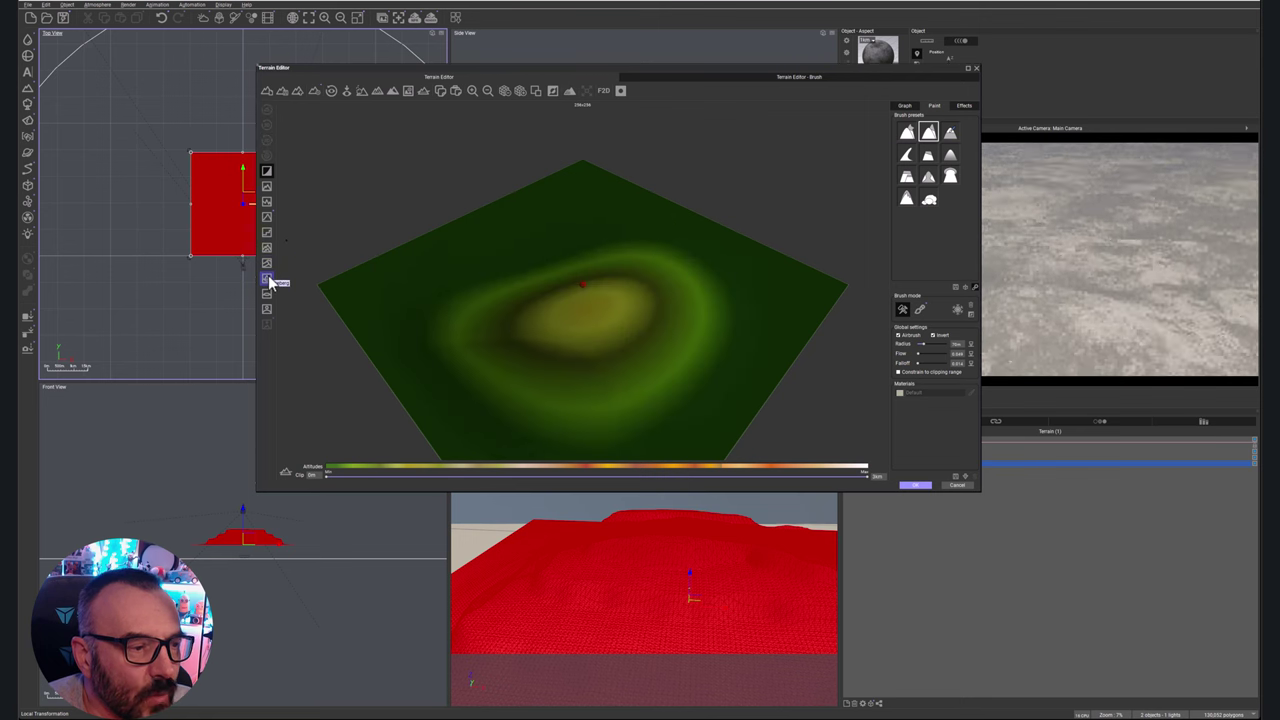
{"action": "left_click", "coordinate": [266, 293]}
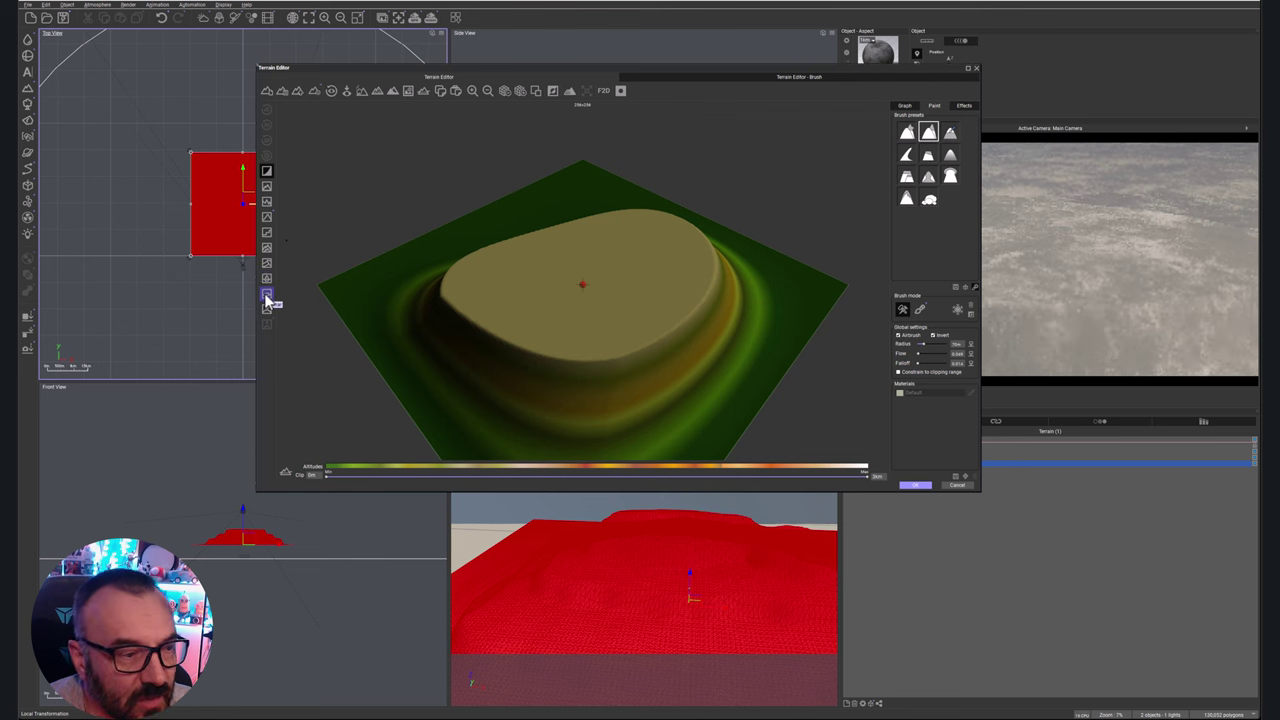
- Start a picture import for the terrain and load a bare footprint bitmap from the Terrain brushes collection
{"action": "left_click", "coordinate": [266, 308]}
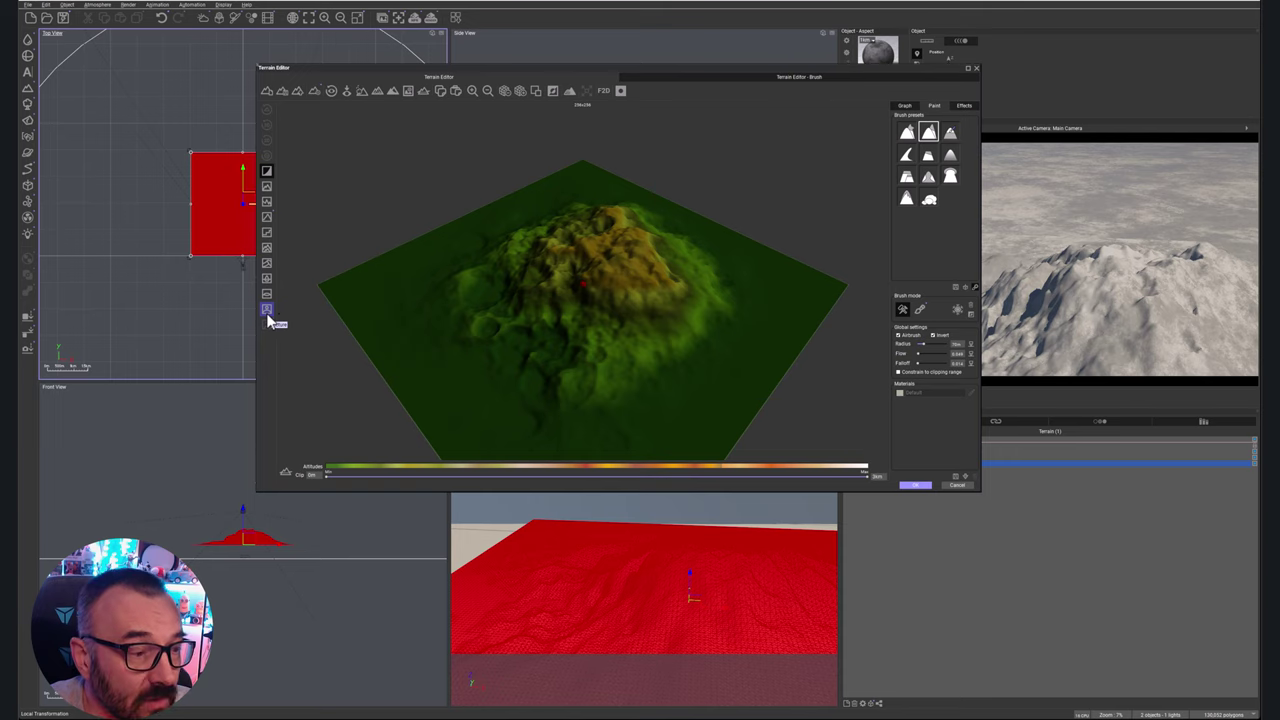
{"action": "left_click", "coordinate": [266, 313]}
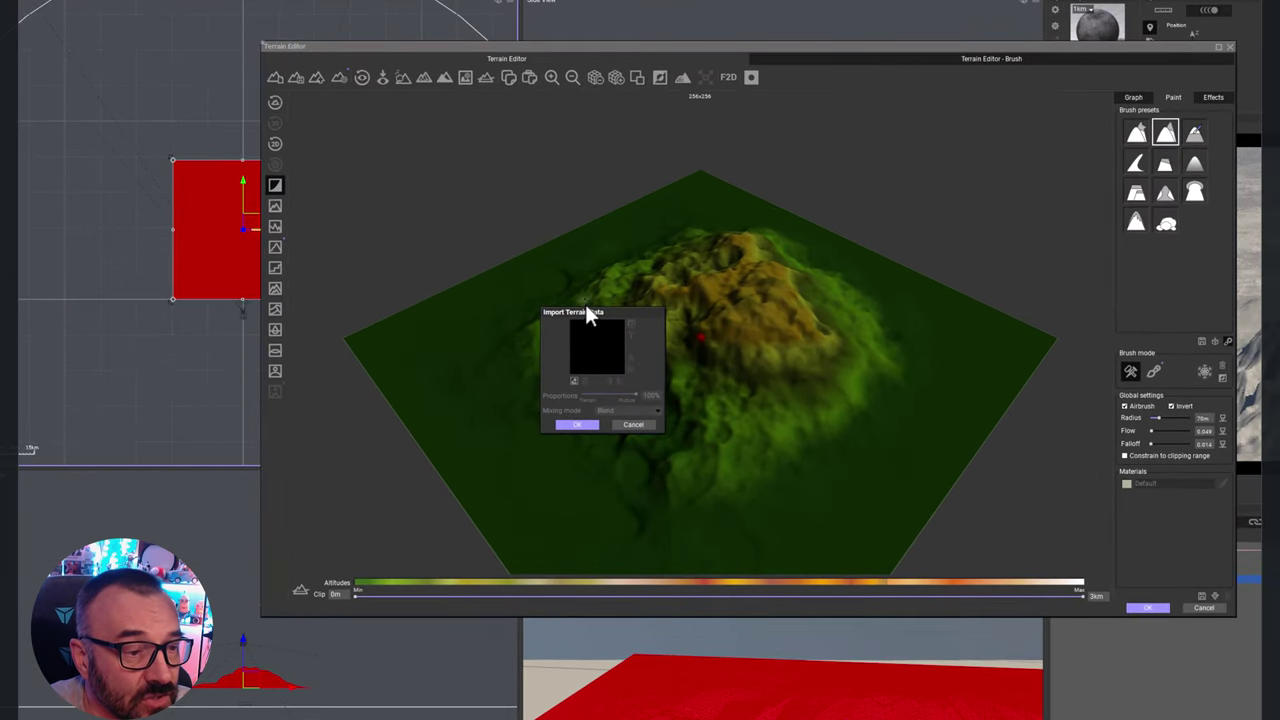
{"action": "left_click_drag", "start_coordinate": [588, 311], "coordinate": [614, 265]}
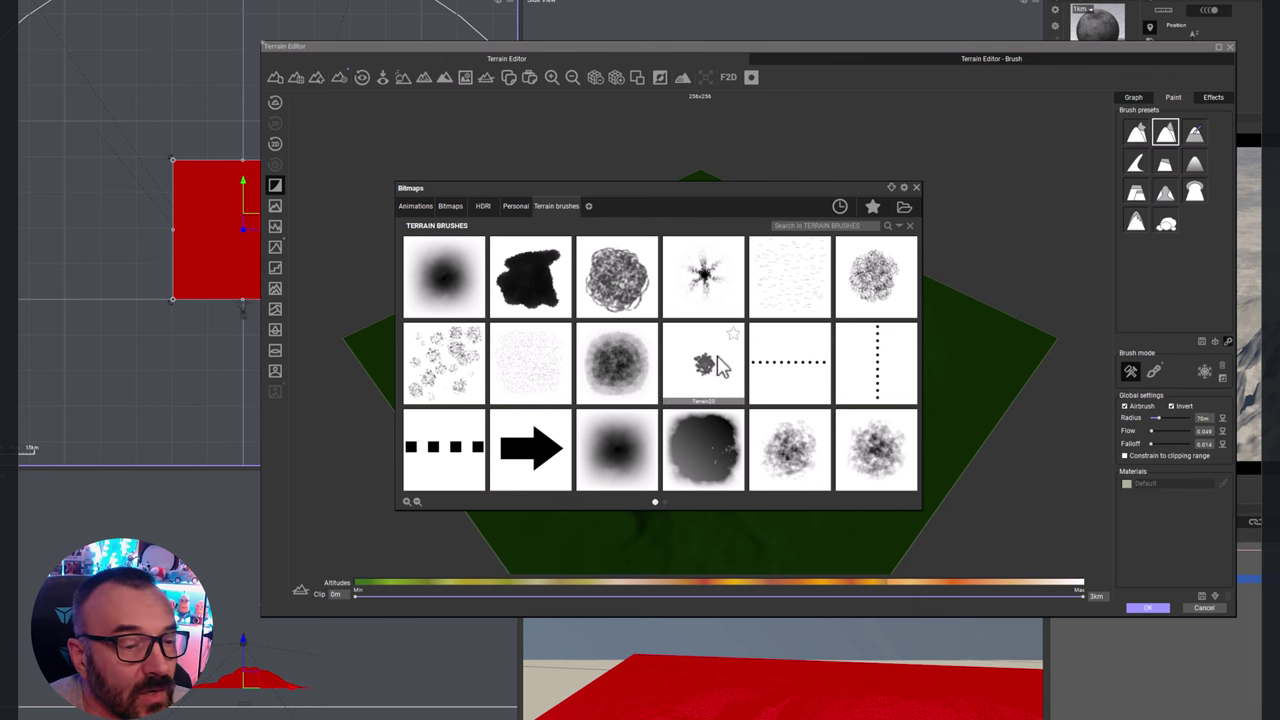
{"action": "scroll", "coordinate": [749, 331], "scroll_direction": "down", "scroll_amount": 1}
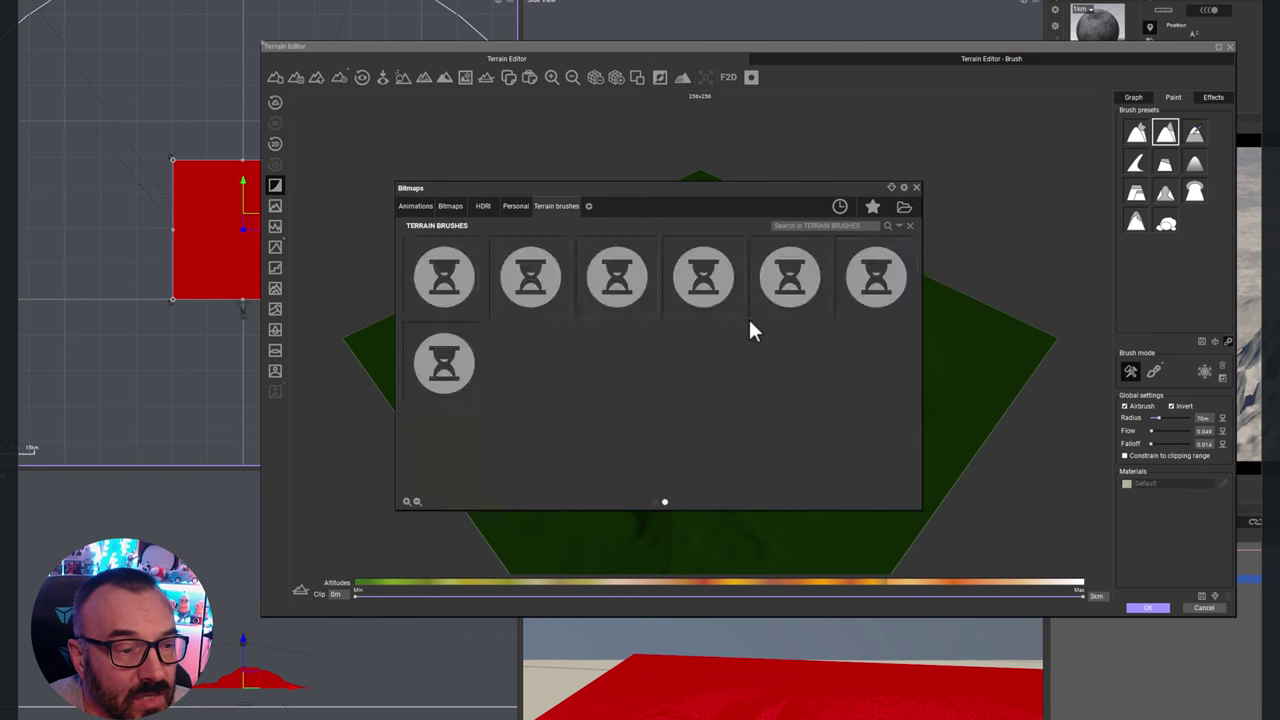
{"action": "scroll", "coordinate": [751, 331], "scroll_direction": "up", "scroll_amount": 1}
{"action": "scroll", "coordinate": [727, 331], "scroll_direction": "down", "scroll_amount": 1}
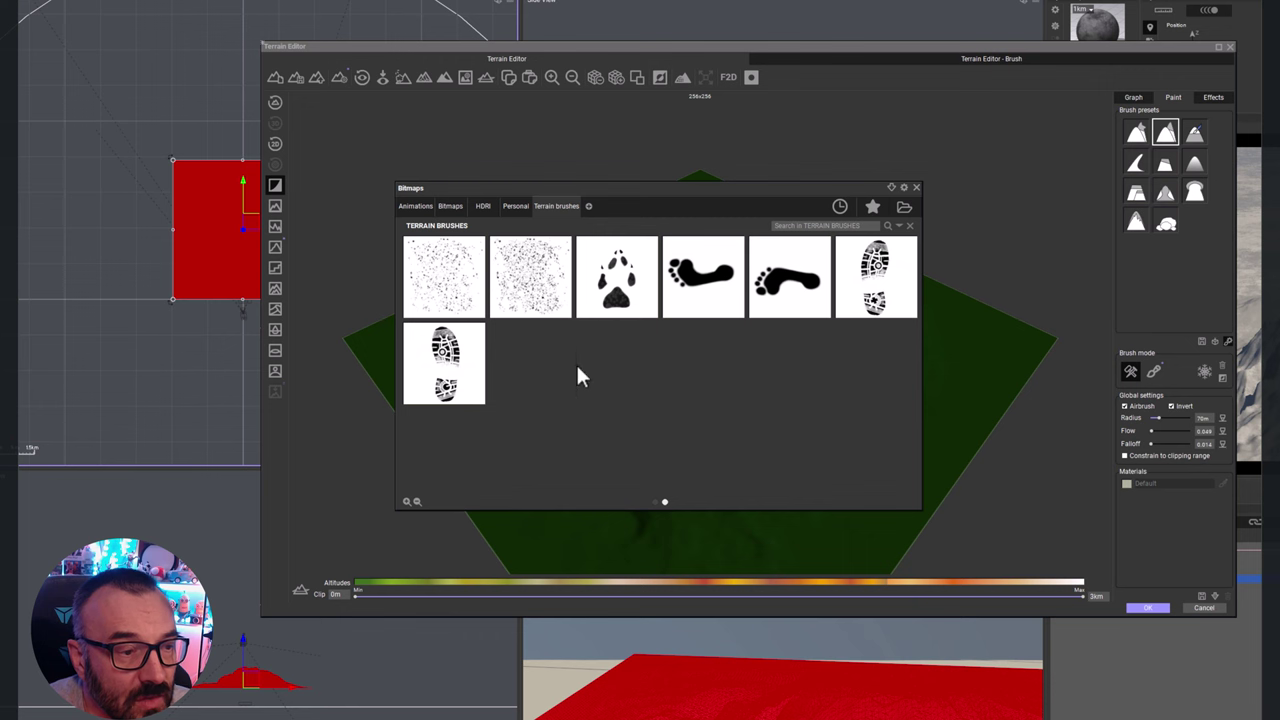
{"action": "left_click", "coordinate": [714, 294]}
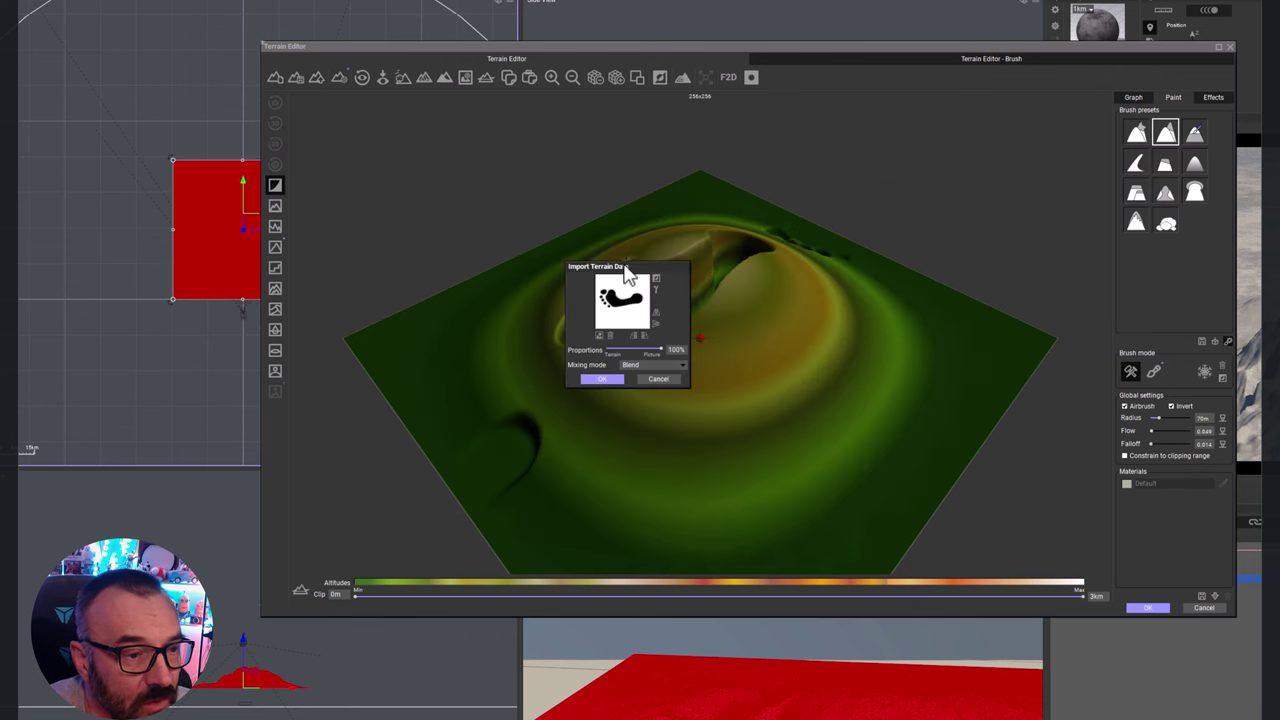
- Rotate the footprint picture half a turn and invert it so the footprint rises from the terrain
{"action": "left_click_drag", "start_coordinate": [634, 265], "coordinate": [524, 213]}
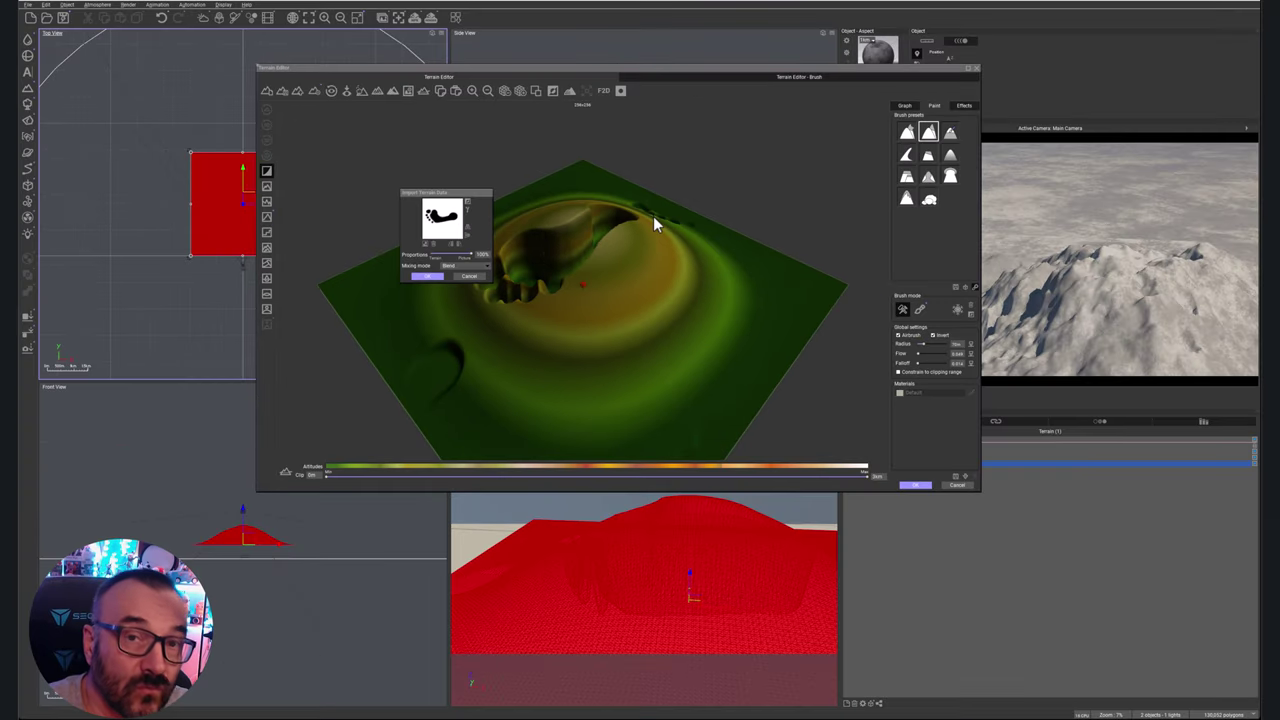
{"action": "left_click", "coordinate": [459, 246]}
{"action": "left_click", "coordinate": [459, 247]}
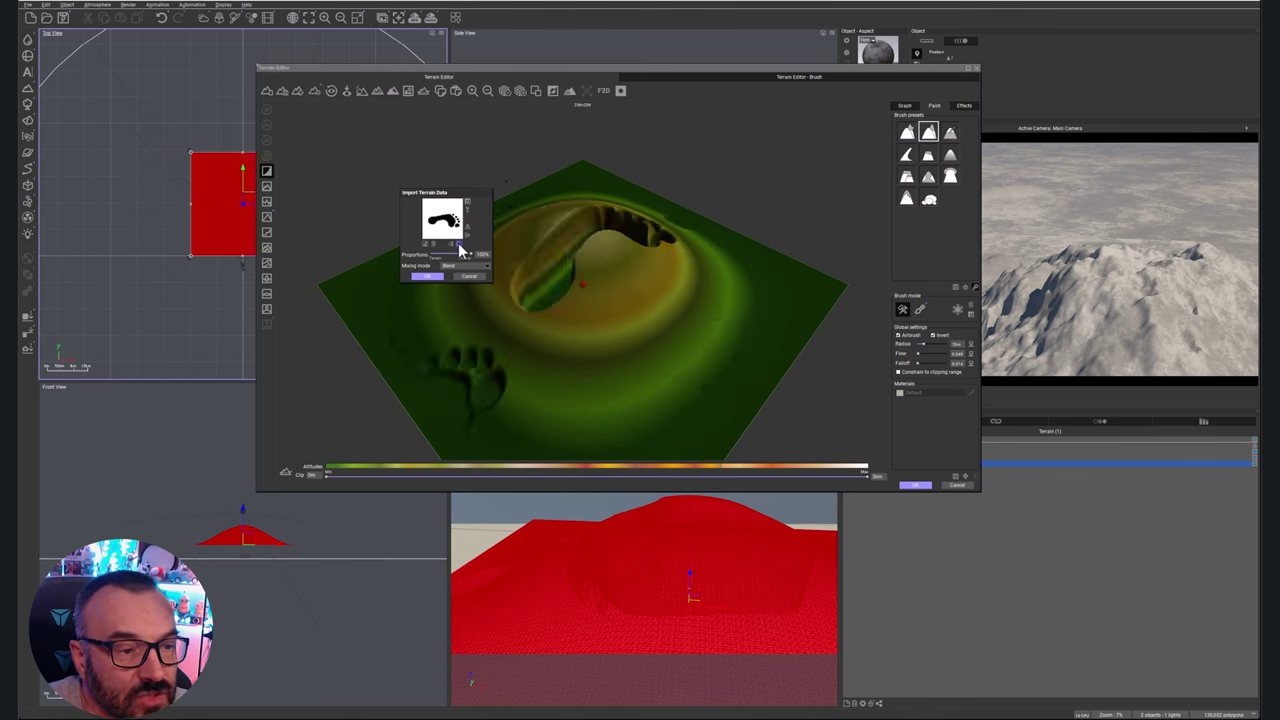
{"action": "left_click", "coordinate": [468, 204]}
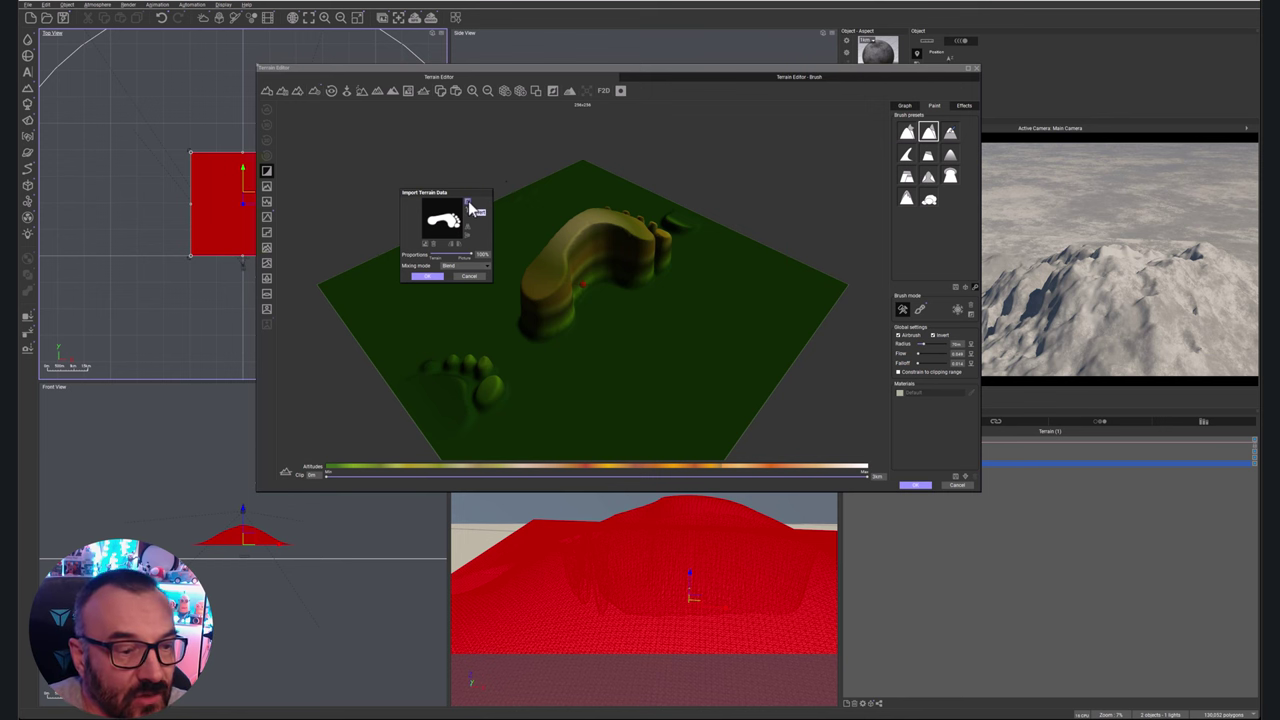
- Try the Add and Max mixing modes for the footprint picture, and return to Blend
{"action": "left_click", "coordinate": [463, 266]}
{"action": "left_click", "coordinate": [460, 286]}
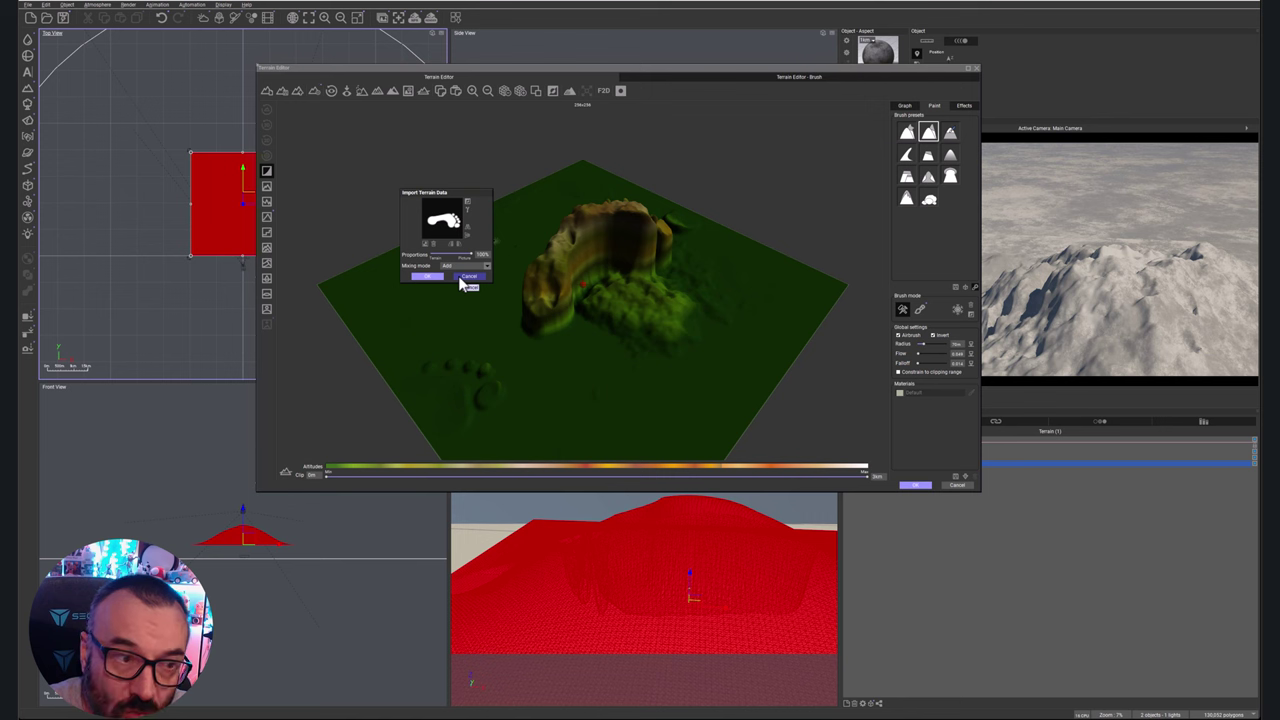
{"action": "left_click", "coordinate": [488, 267]}
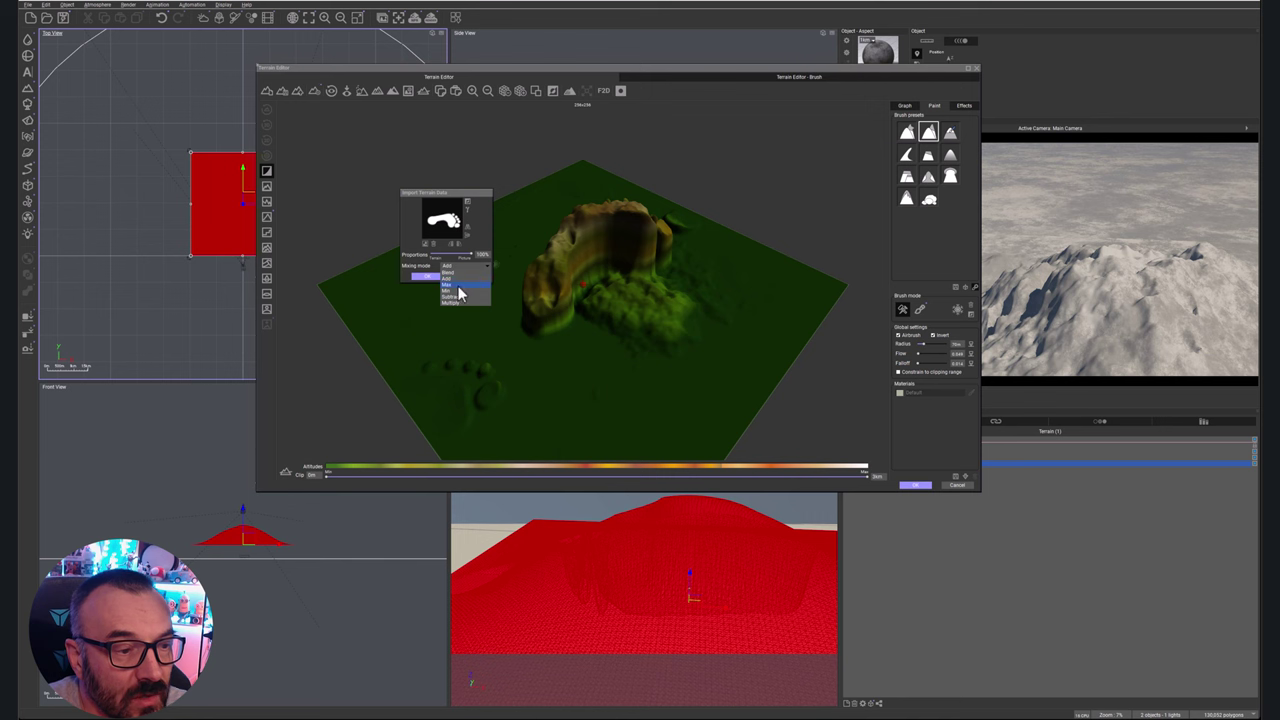
{"action": "left_click", "coordinate": [457, 285]}
{"action": "left_click", "coordinate": [476, 266]}
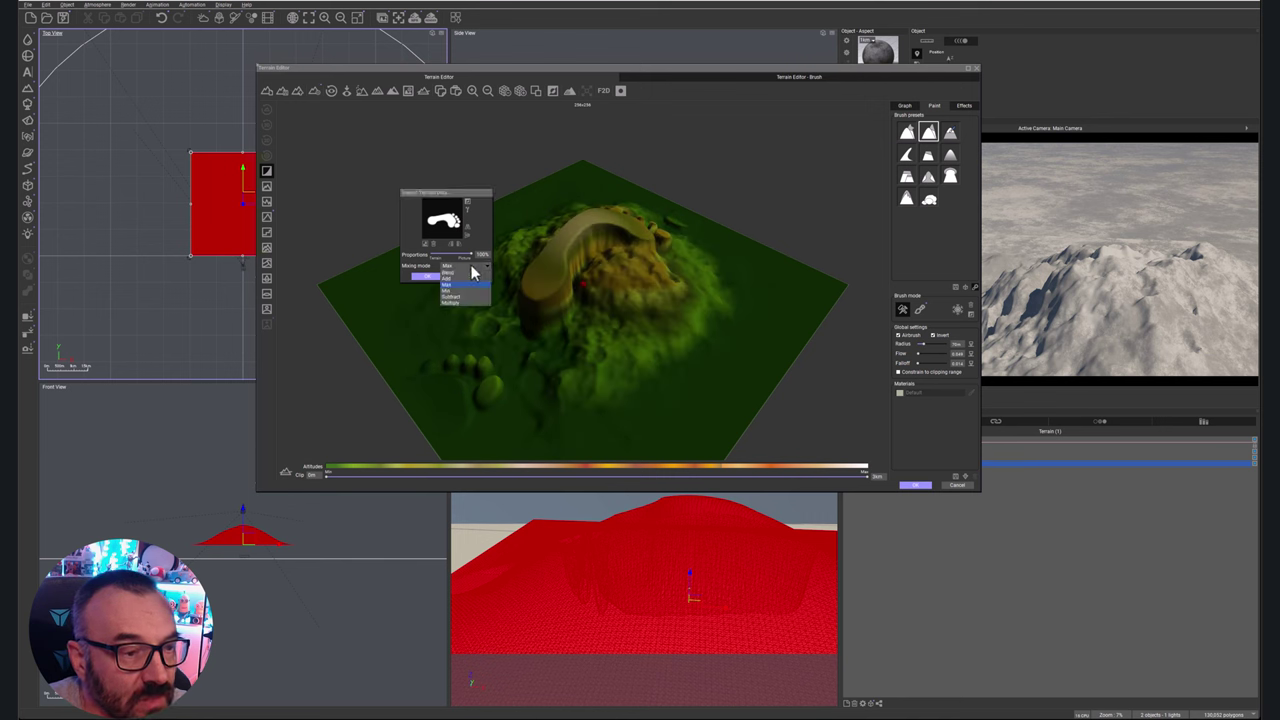
{"action": "left_click", "coordinate": [450, 272]}
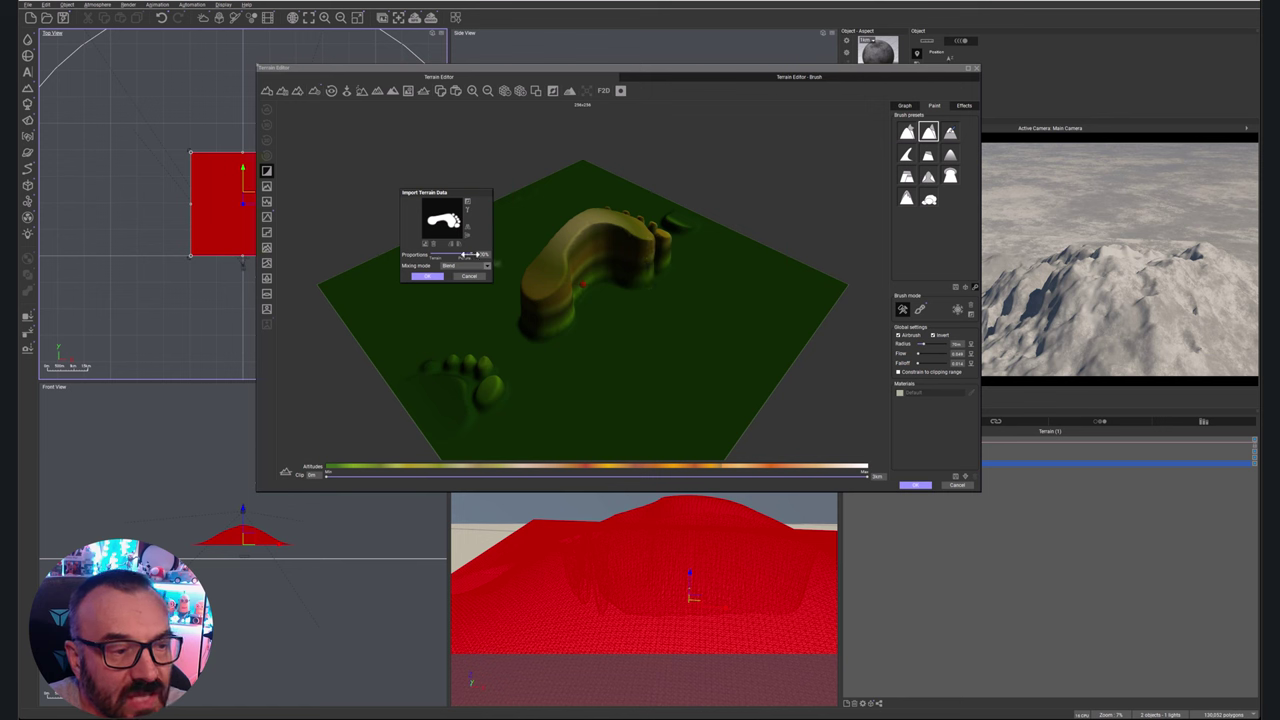
- Lower the picture's proportion to about 63% and apply the footprint import to the terrain
{"action": "mouse_move", "coordinate": [470, 254]}
{"action": "left_mouse_down"}
{"action": "mouse_move", "coordinate": [435, 253]}
{"action": "mouse_move", "coordinate": [459, 254]}
{"action": "left_mouse_up"}
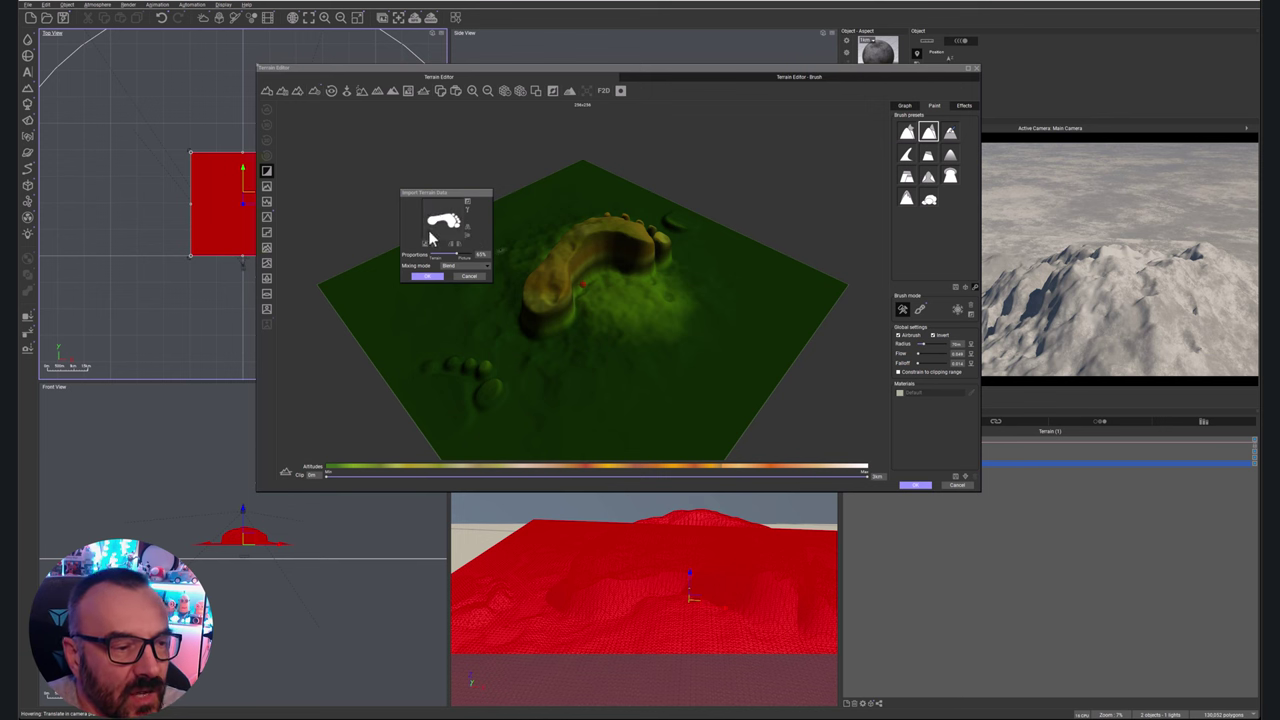
{"action": "left_click", "coordinate": [424, 277]}
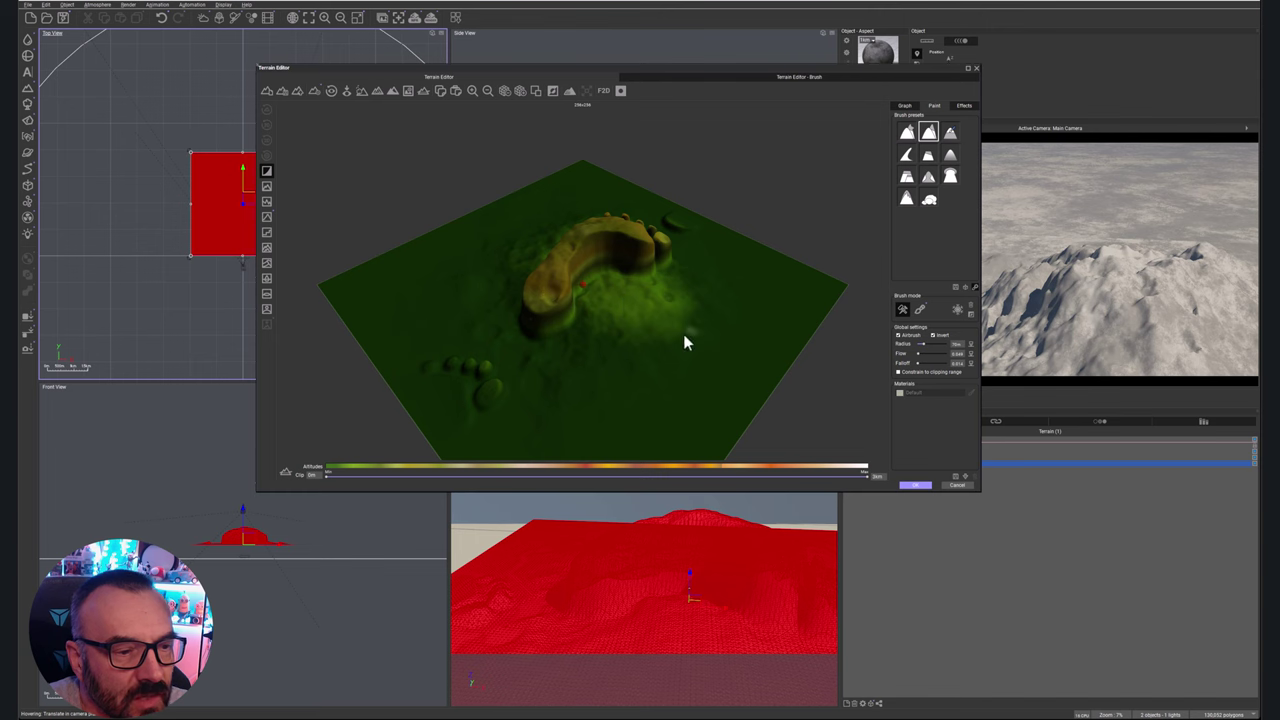
- Look at the terrain brush's detailed settings, and return to the terrain
{"action": "mouse_move", "coordinate": [518, 356]}
{"action": "right_mouse_down"}
{"action": "mouse_move", "coordinate": [680, 349]}
{"action": "mouse_move", "coordinate": [729, 257]}
{"action": "mouse_move", "coordinate": [646, 363]}
{"action": "mouse_move", "coordinate": [367, 362]}
{"action": "mouse_move", "coordinate": [366, 294]}
{"action": "mouse_move", "coordinate": [429, 349]}
{"action": "mouse_move", "coordinate": [566, 357]}
{"action": "mouse_move", "coordinate": [481, 370]}
{"action": "mouse_move", "coordinate": [606, 374]}
{"action": "mouse_move", "coordinate": [502, 349]}
{"action": "right_mouse_up"}
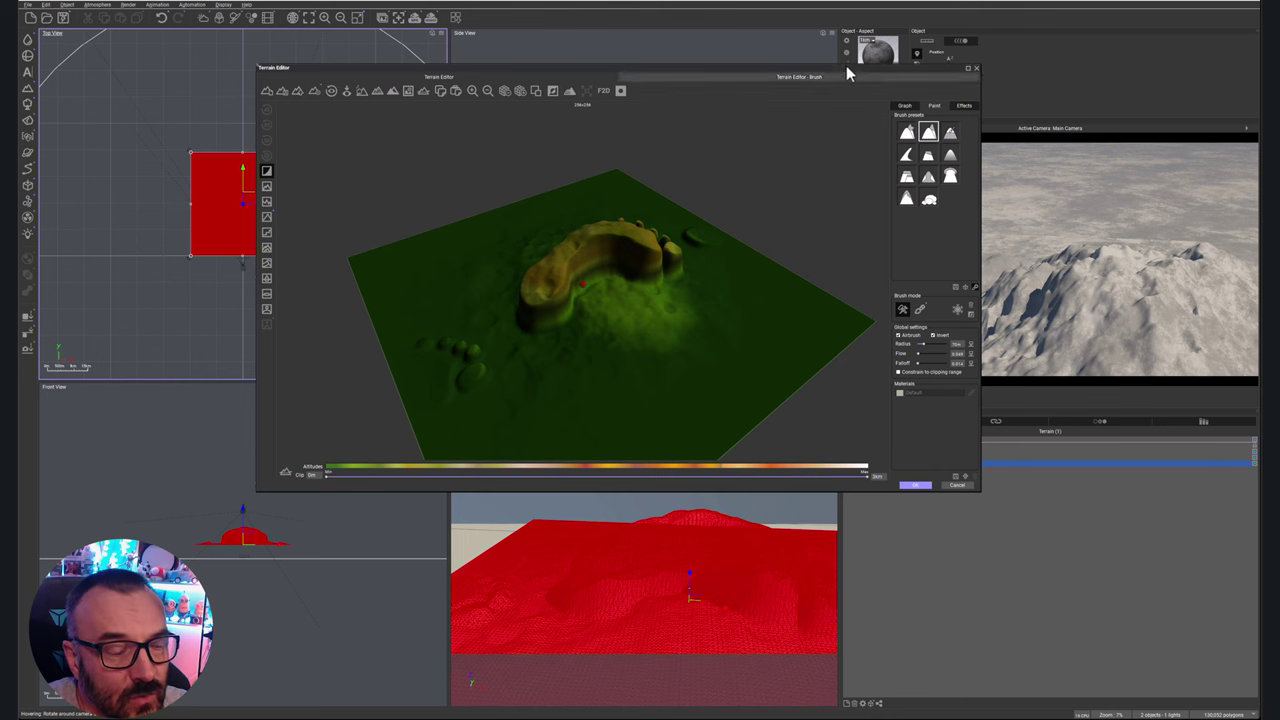
{"action": "left_click", "coordinate": [760, 78]}
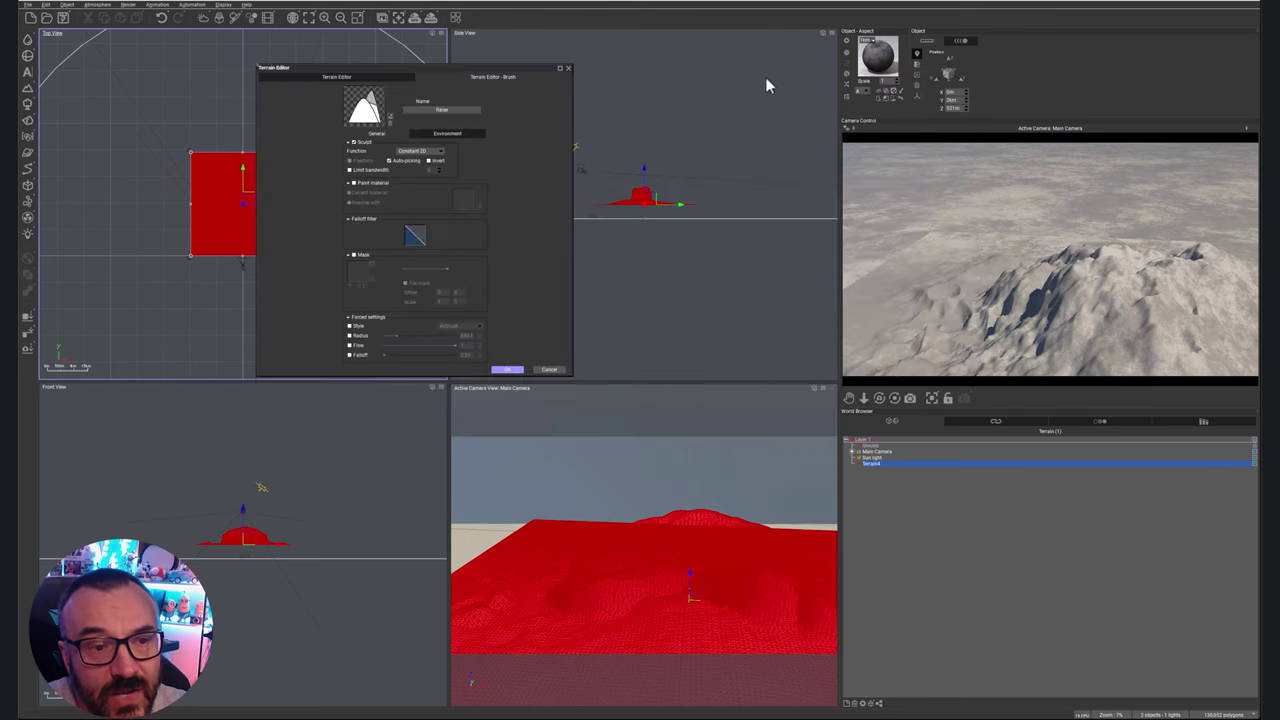
{"action": "left_click", "coordinate": [333, 78]}
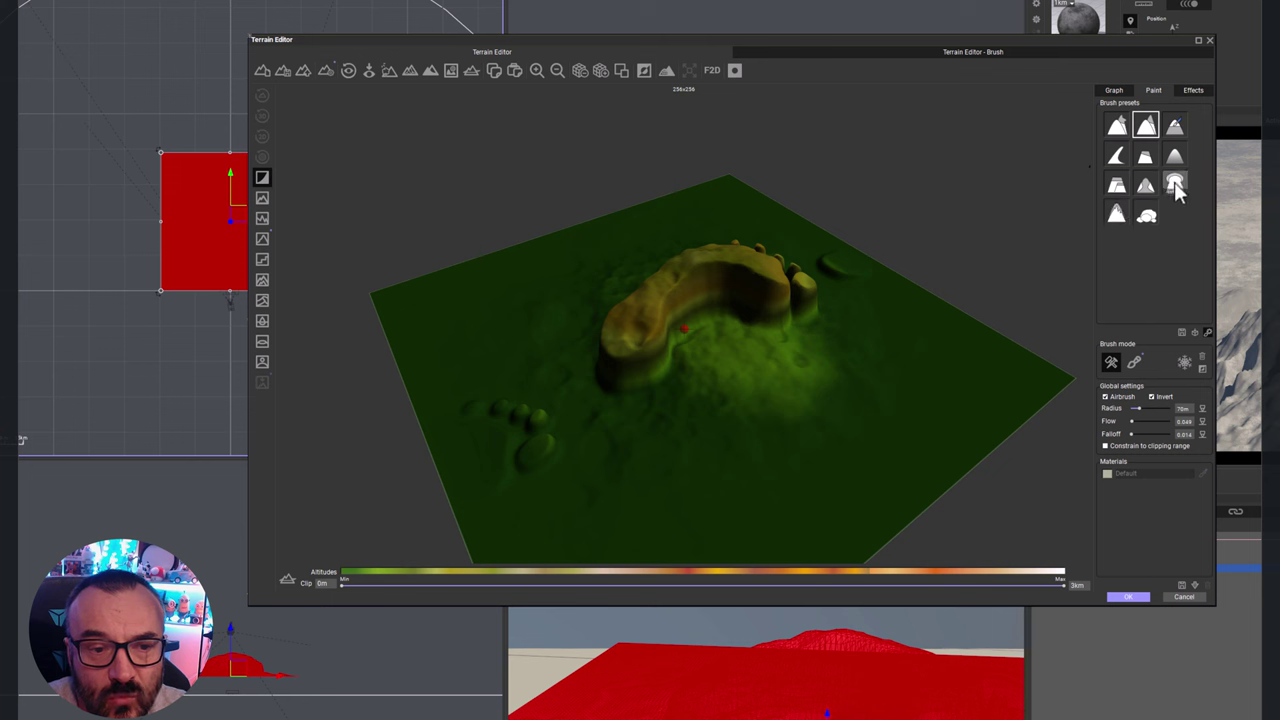
- Sculpt the footprint's big toe with the mushroom-shaped brush preset at a larger radius, first inverted and then with Invert off
{"action": "left_click", "coordinate": [1176, 188]}
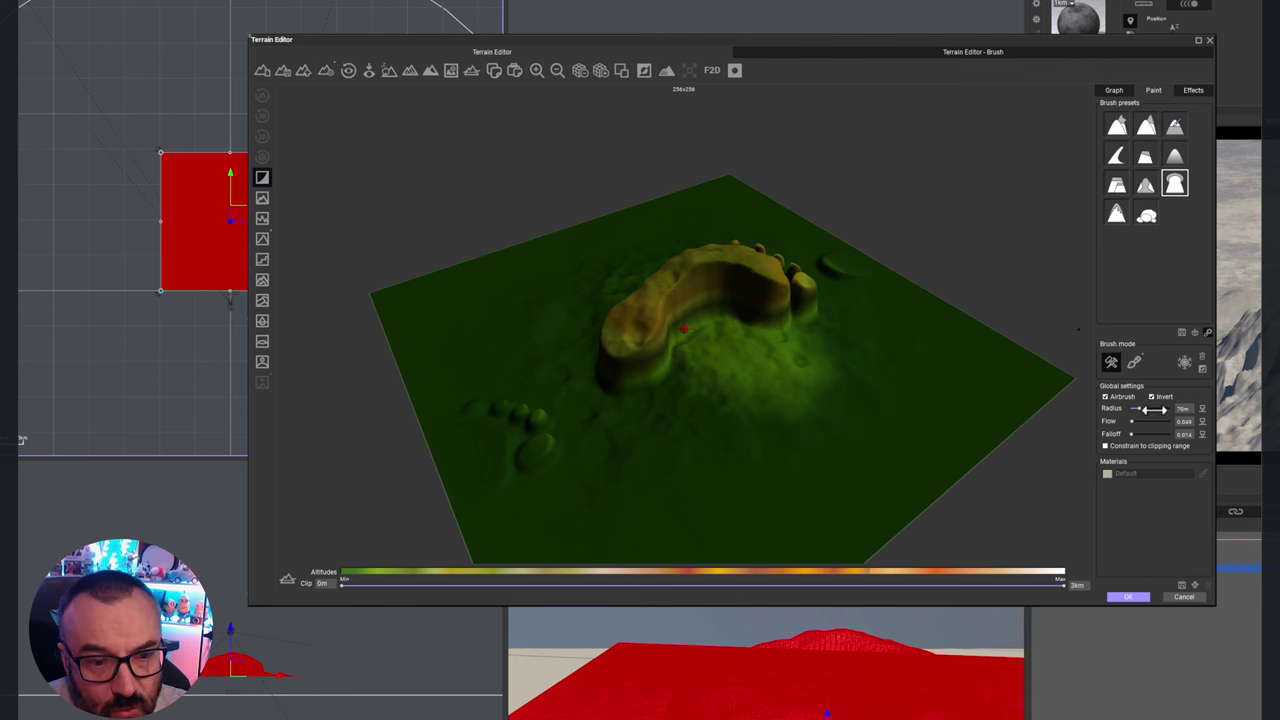
{"action": "left_click_drag", "start_coordinate": [1147, 408], "coordinate": [1152, 408]}
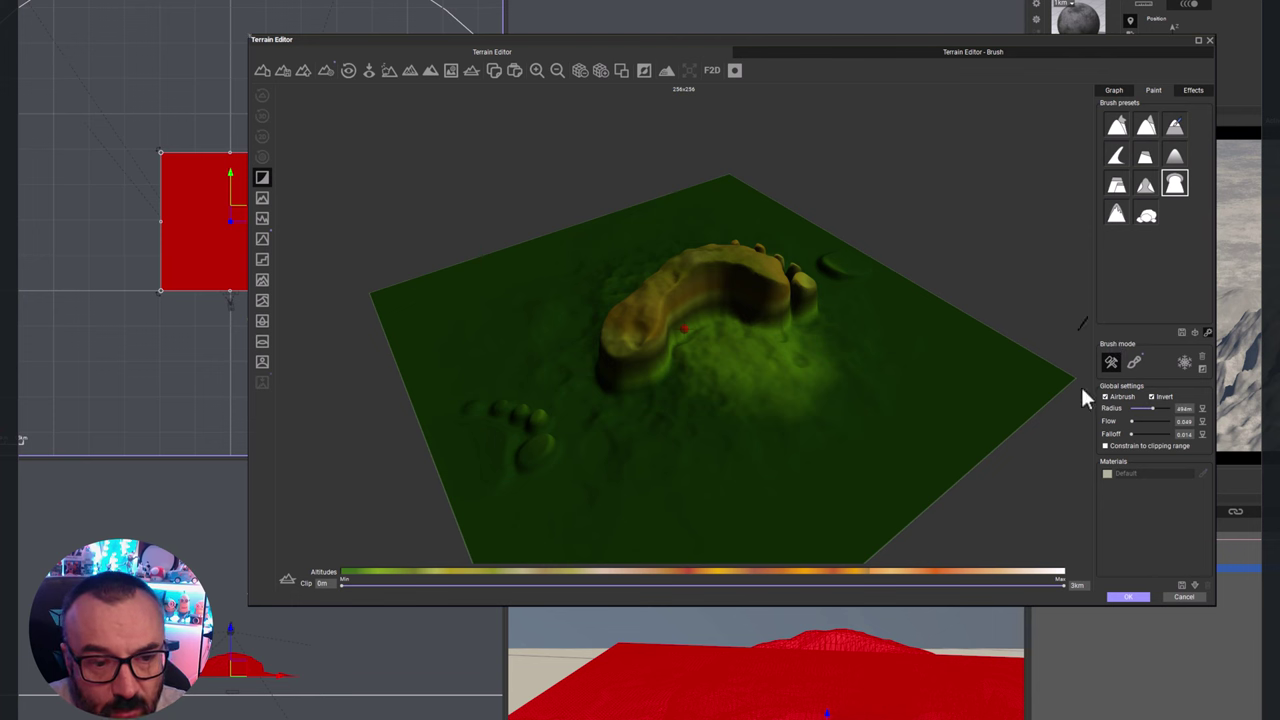
{"action": "left_click_drag", "start_coordinate": [800, 281], "coordinate": [798, 295]}
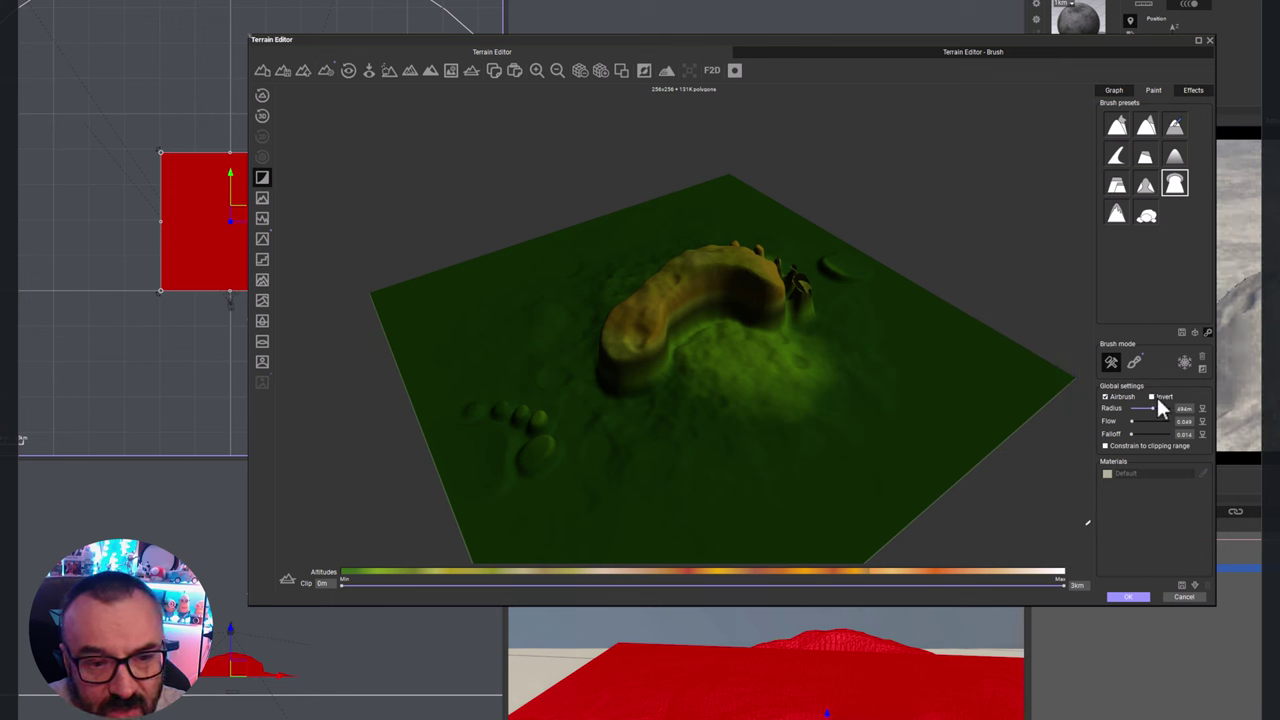
{"action": "left_click_drag", "start_coordinate": [806, 287], "coordinate": [806, 285]}
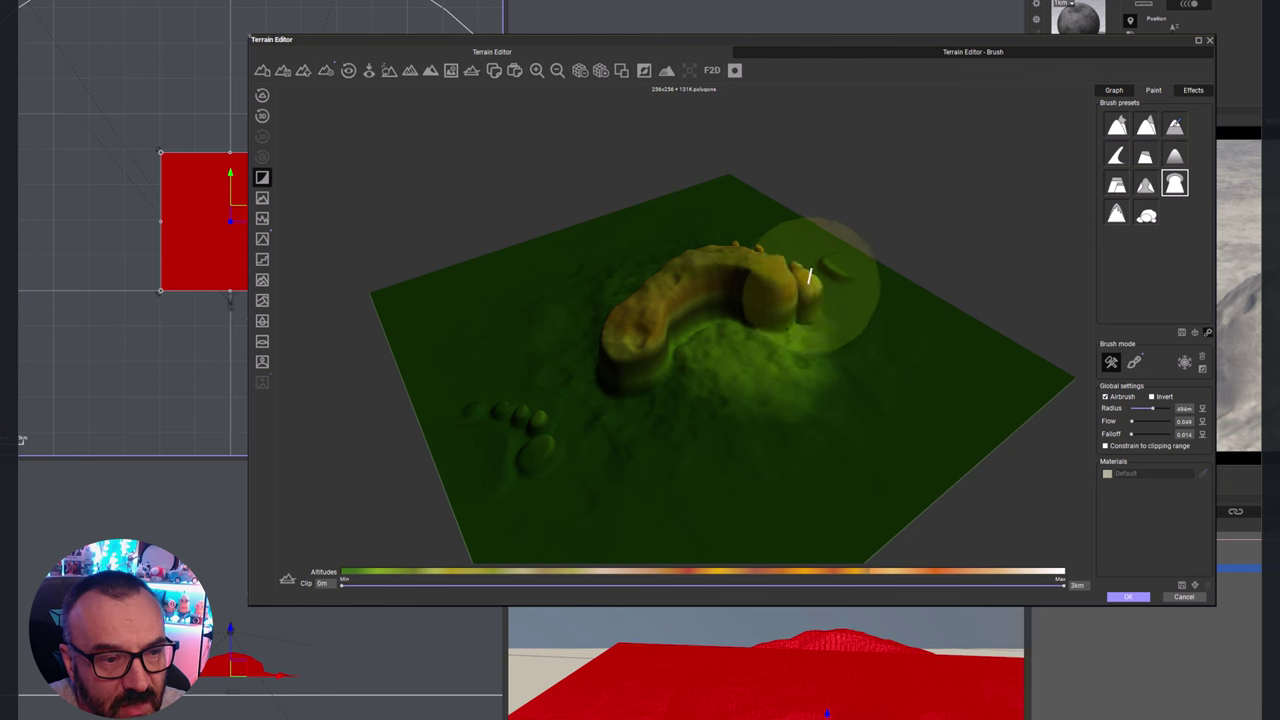
- Reduce the brush radius to 181 m and pull a rounded overhanging bulge out of the front of the big toe
{"action": "mouse_move", "coordinate": [886, 366]}
{"action": "middle_mouse_down"}
{"action": "mouse_move", "coordinate": [777, 380]}
{"action": "mouse_move", "coordinate": [726, 289]}
{"action": "mouse_move", "coordinate": [747, 318]}
{"action": "middle_mouse_up"}
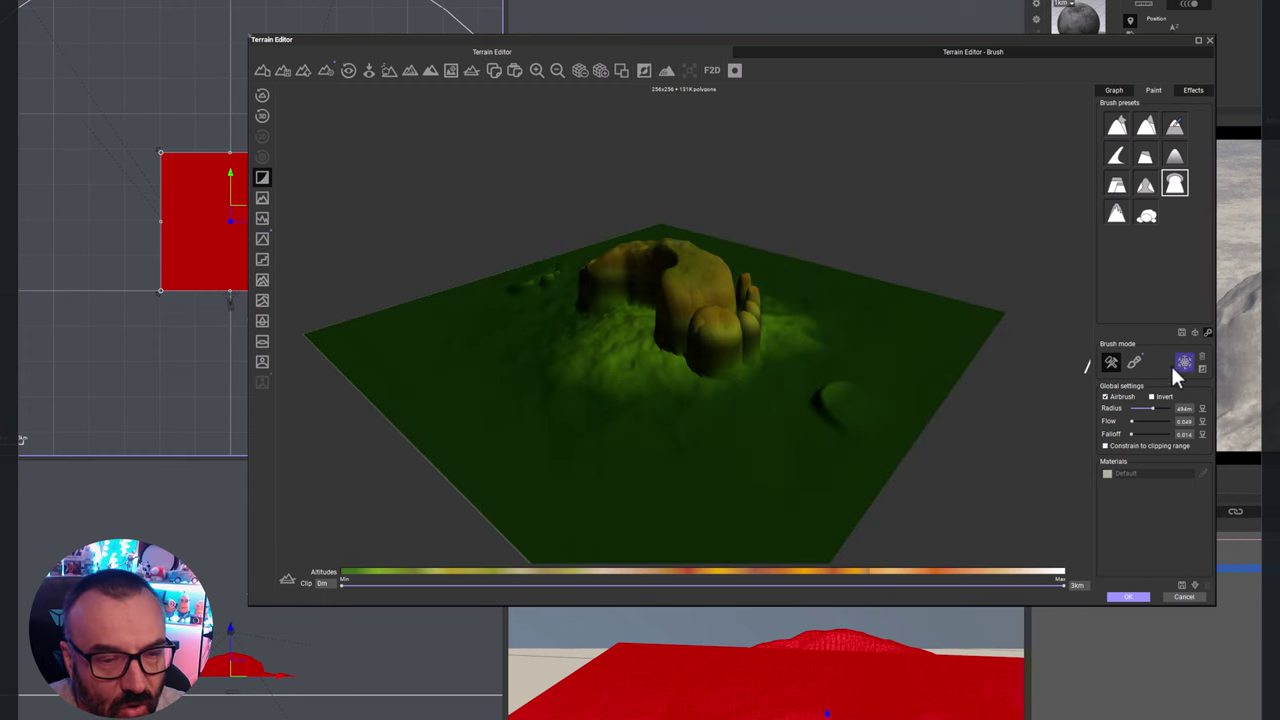
{"action": "left_click_drag", "start_coordinate": [1148, 410], "coordinate": [1131, 409]}
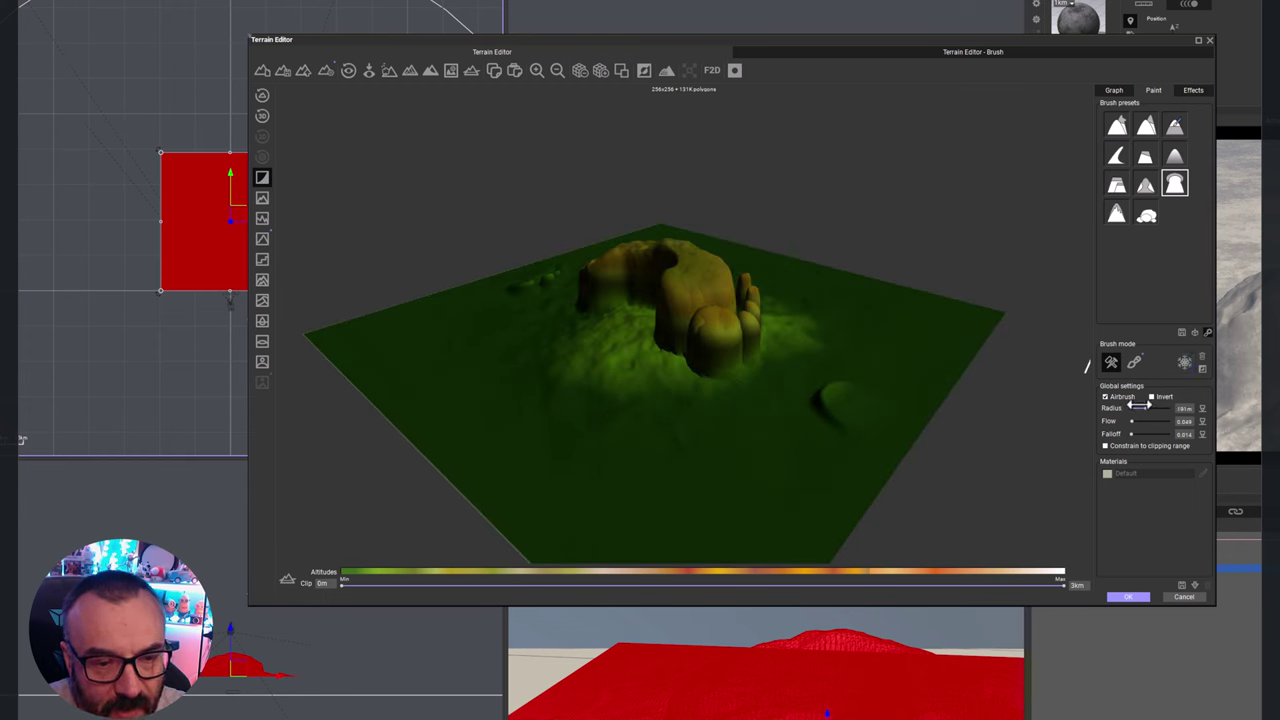
{"action": "mouse_move", "coordinate": [736, 333]}
{"action": "left_mouse_down"}
{"action": "mouse_move", "coordinate": [717, 349]}
{"action": "mouse_move", "coordinate": [748, 338]}
{"action": "left_mouse_up"}
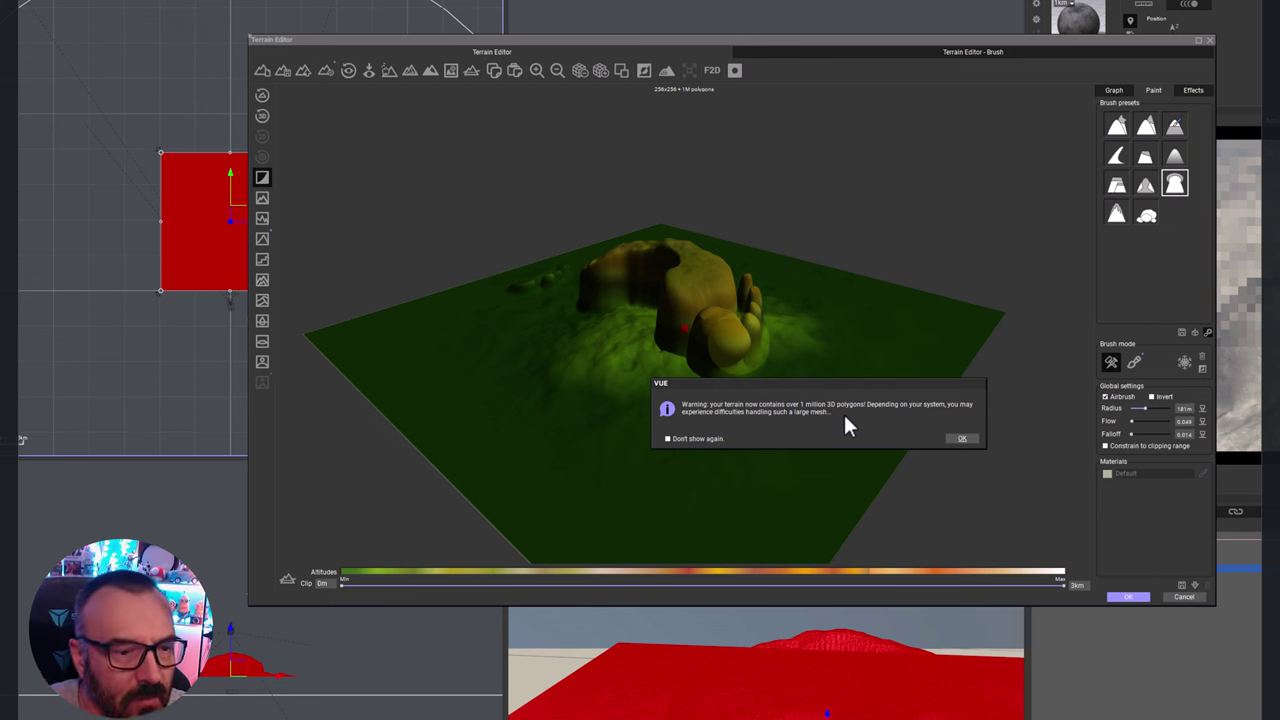
{"action": "left_click", "coordinate": [963, 440]}
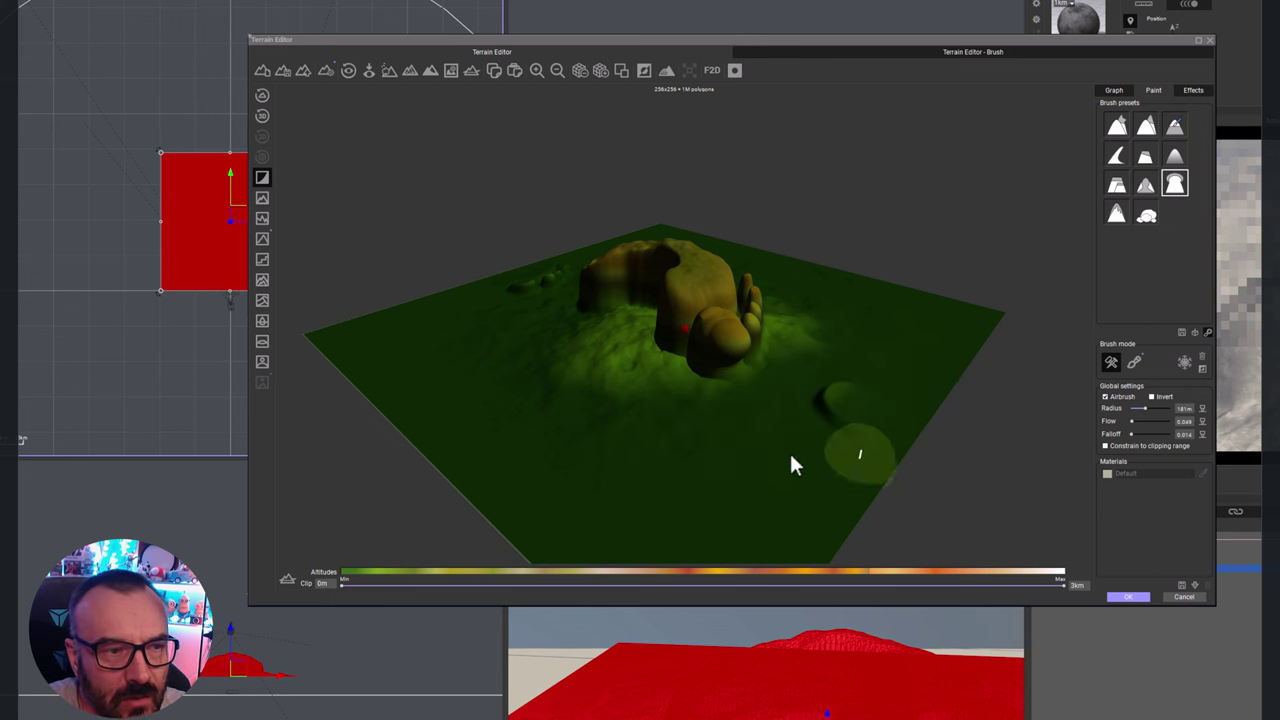
- Force the terrain to 2D, accepting the removal of all 3D painting operations, and turn the 2D restriction off again
{"action": "mouse_move", "coordinate": [806, 491]}
{"action": "right_mouse_down"}
{"action": "mouse_move", "coordinate": [866, 432]}
{"action": "mouse_move", "coordinate": [846, 406]}
{"action": "mouse_move", "coordinate": [815, 400]}
{"action": "right_mouse_up"}
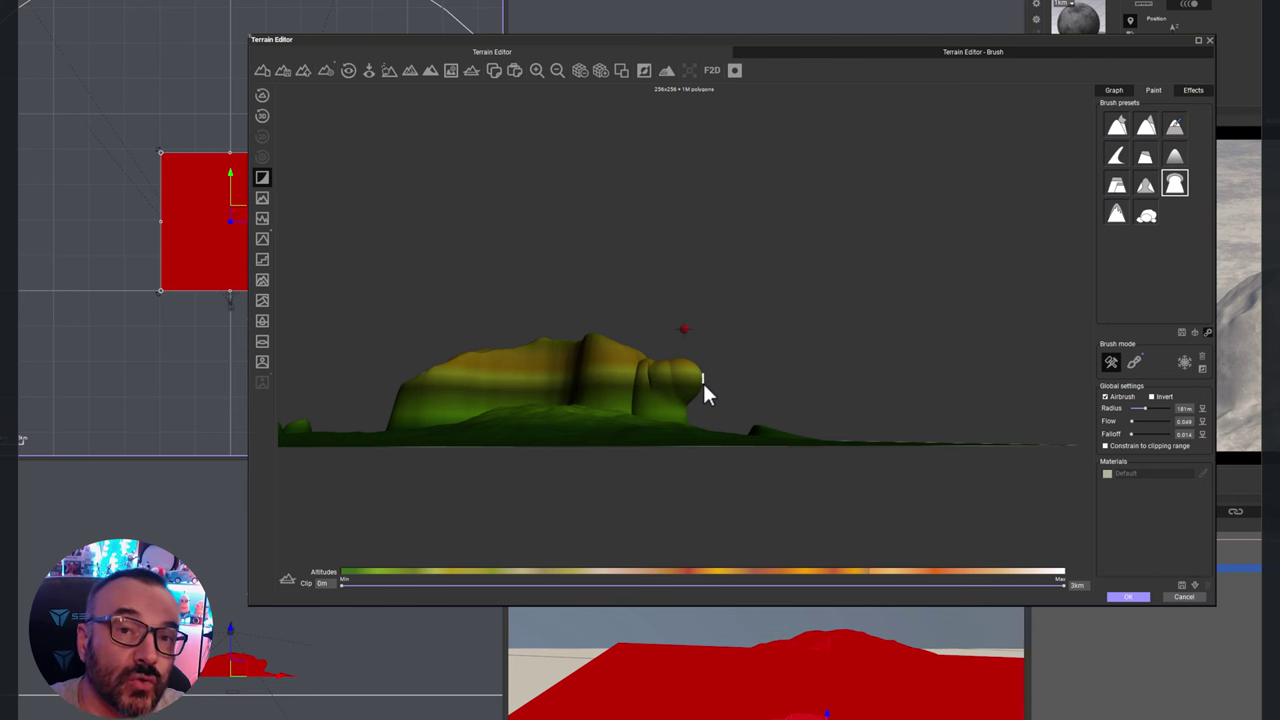
{"action": "left_click", "coordinate": [711, 70]}
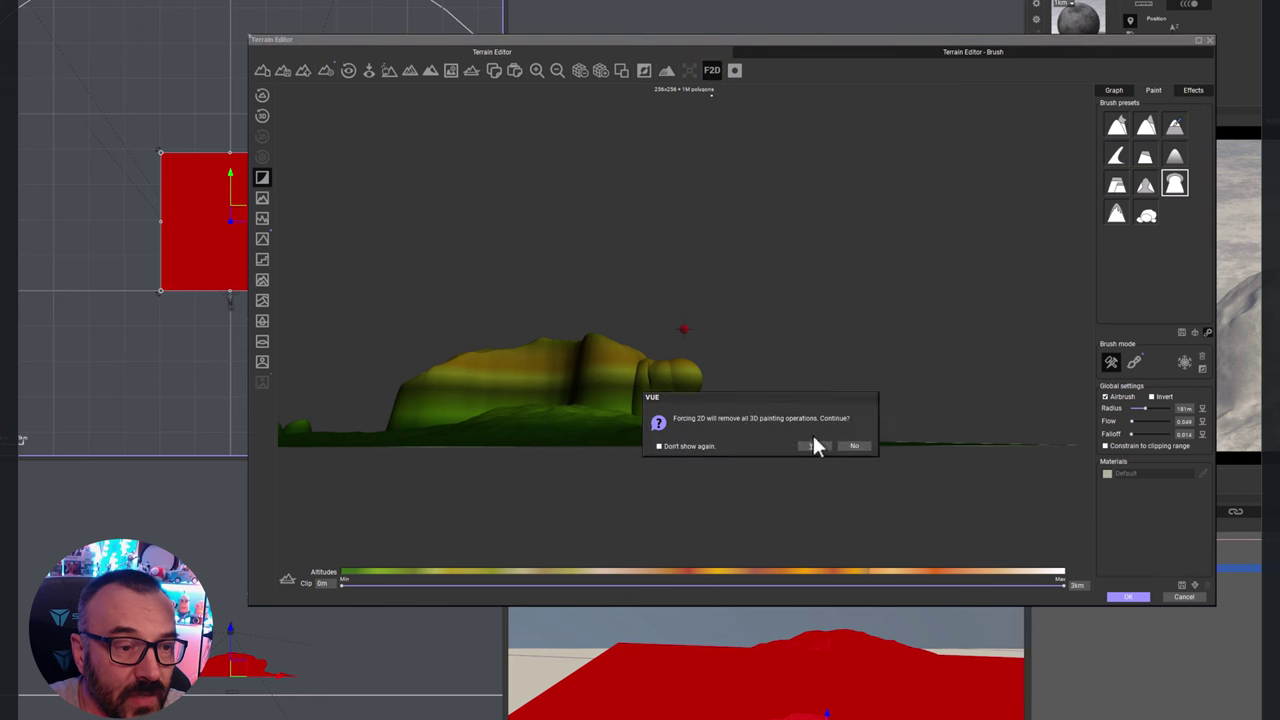
{"action": "left_click", "coordinate": [815, 446]}
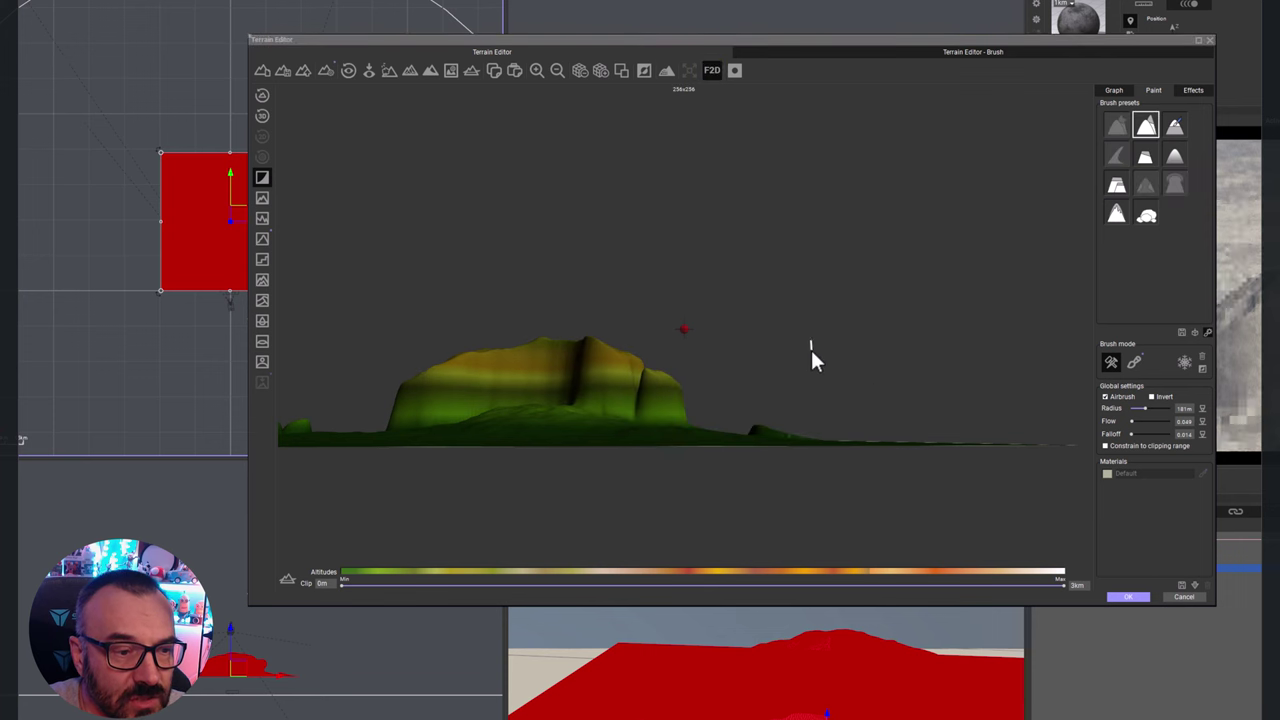
{"action": "right_click_drag", "start_coordinate": [735, 355], "coordinate": [738, 456]}
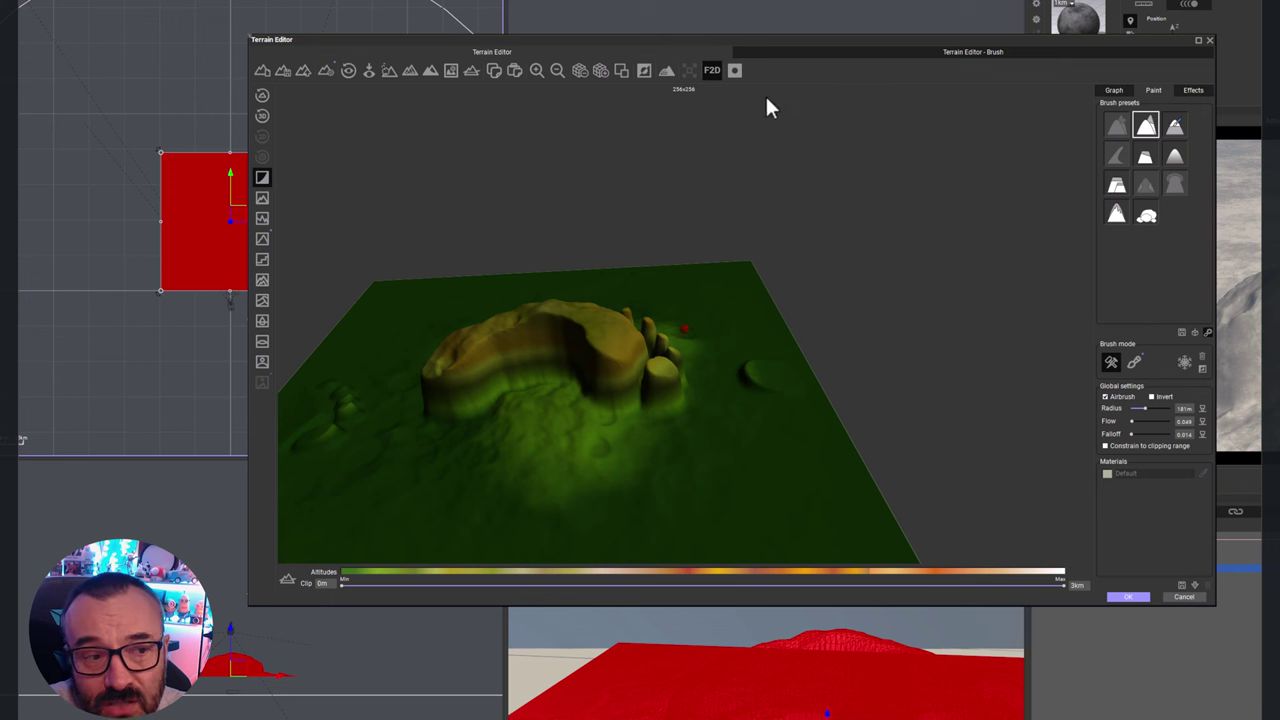
{"action": "left_click", "coordinate": [712, 71]}
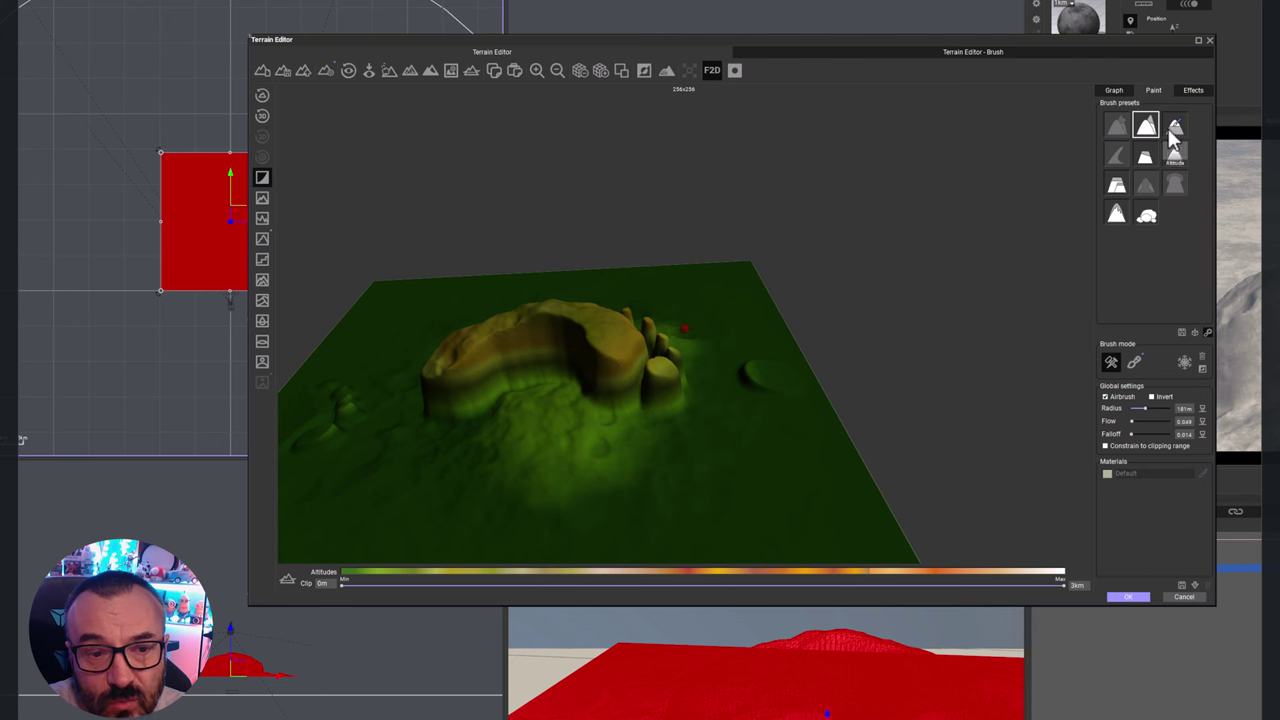
{"action": "left_click", "coordinate": [710, 70]}
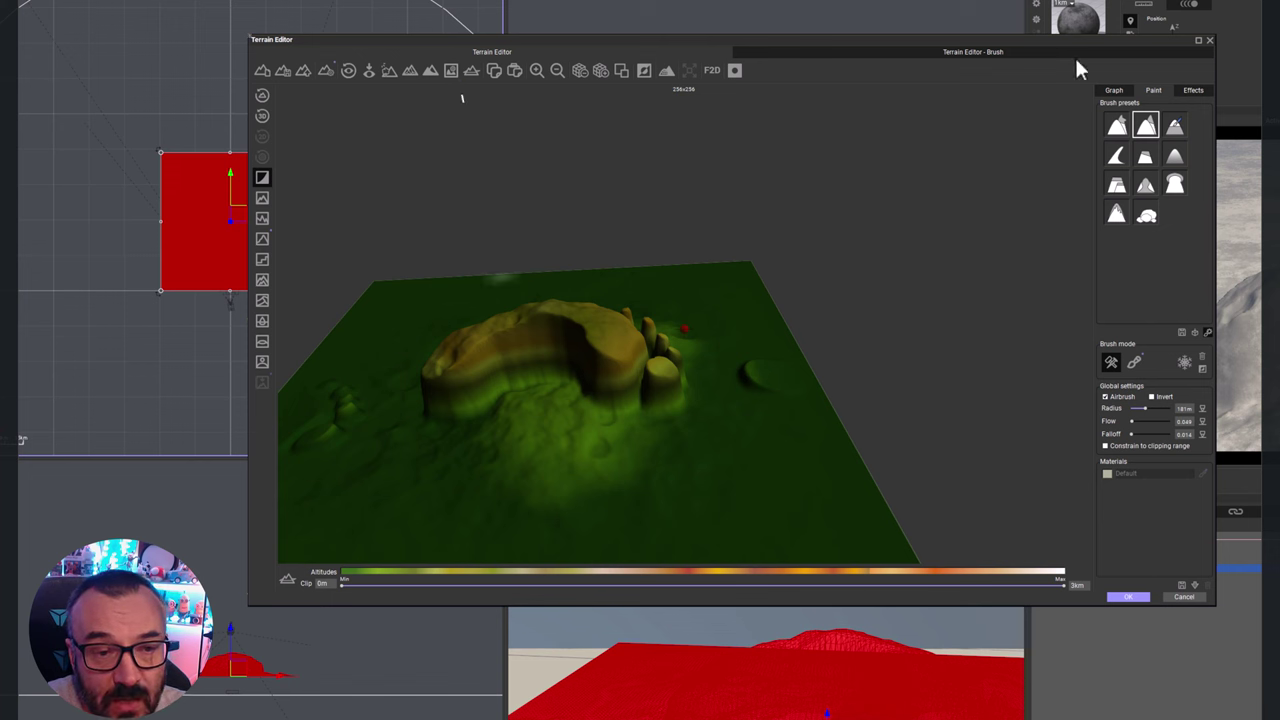
- Sculpt and paint the Default rock material together in front of the footprint, including inverted strokes that carve a curved trench beside its arch
{"action": "left_click", "coordinate": [1137, 362]}
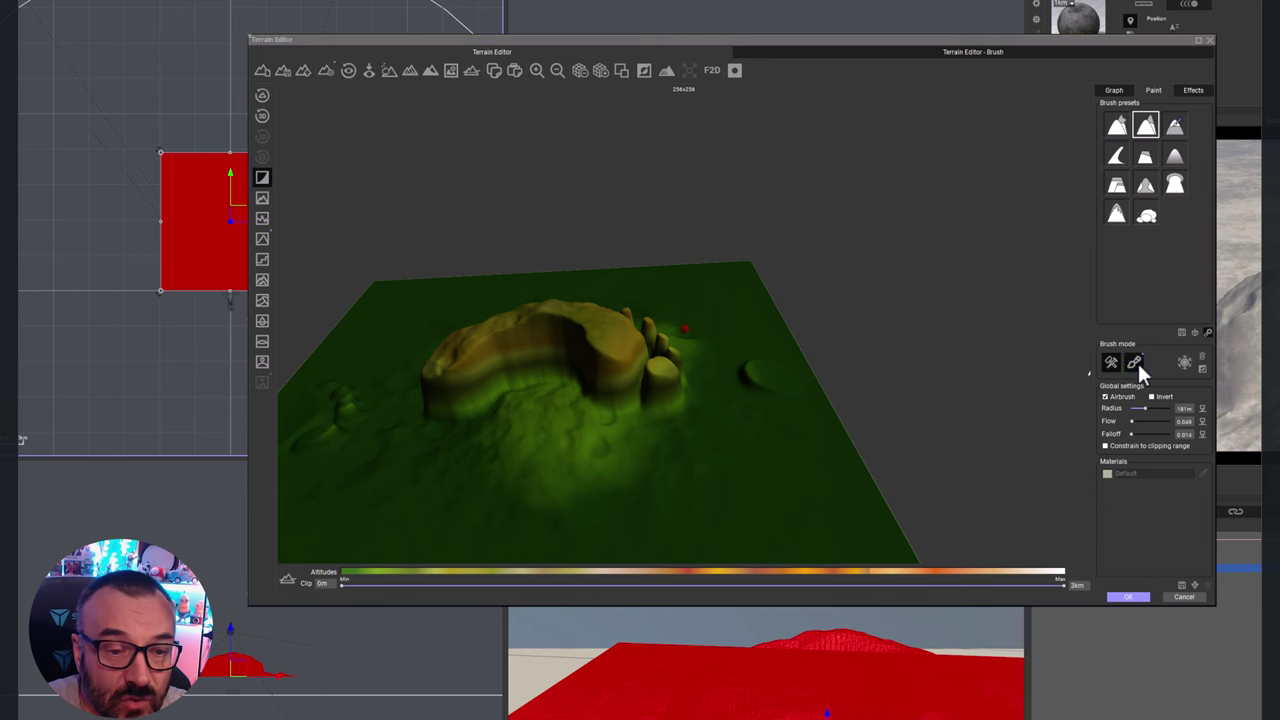
{"action": "mouse_move", "coordinate": [677, 449]}
{"action": "left_mouse_down"}
{"action": "mouse_move", "coordinate": [723, 387]}
{"action": "mouse_move", "coordinate": [644, 462]}
{"action": "mouse_move", "coordinate": [720, 411]}
{"action": "mouse_move", "coordinate": [647, 481]}
{"action": "mouse_move", "coordinate": [522, 439]}
{"action": "mouse_move", "coordinate": [567, 442]}
{"action": "mouse_move", "coordinate": [598, 488]}
{"action": "mouse_move", "coordinate": [709, 456]}
{"action": "mouse_move", "coordinate": [801, 464]}
{"action": "mouse_move", "coordinate": [754, 456]}
{"action": "mouse_move", "coordinate": [801, 420]}
{"action": "mouse_move", "coordinate": [790, 485]}
{"action": "left_mouse_up"}
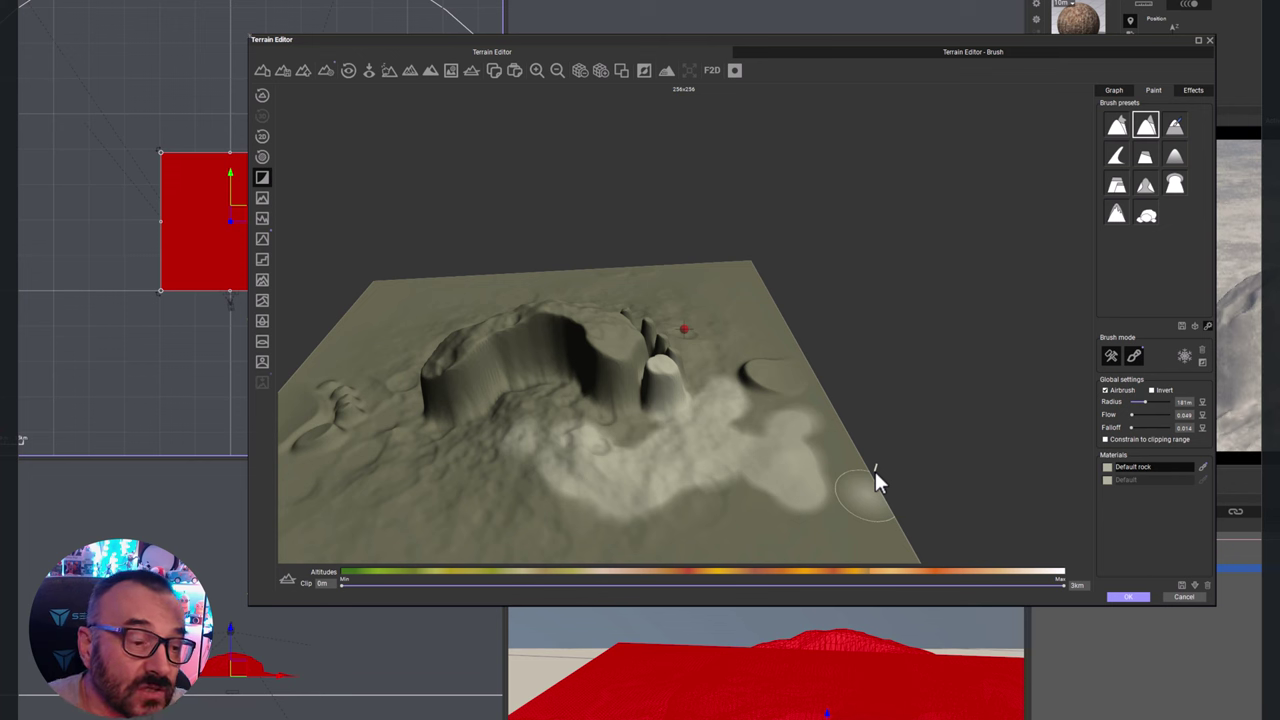
{"action": "left_click", "coordinate": [1152, 390]}
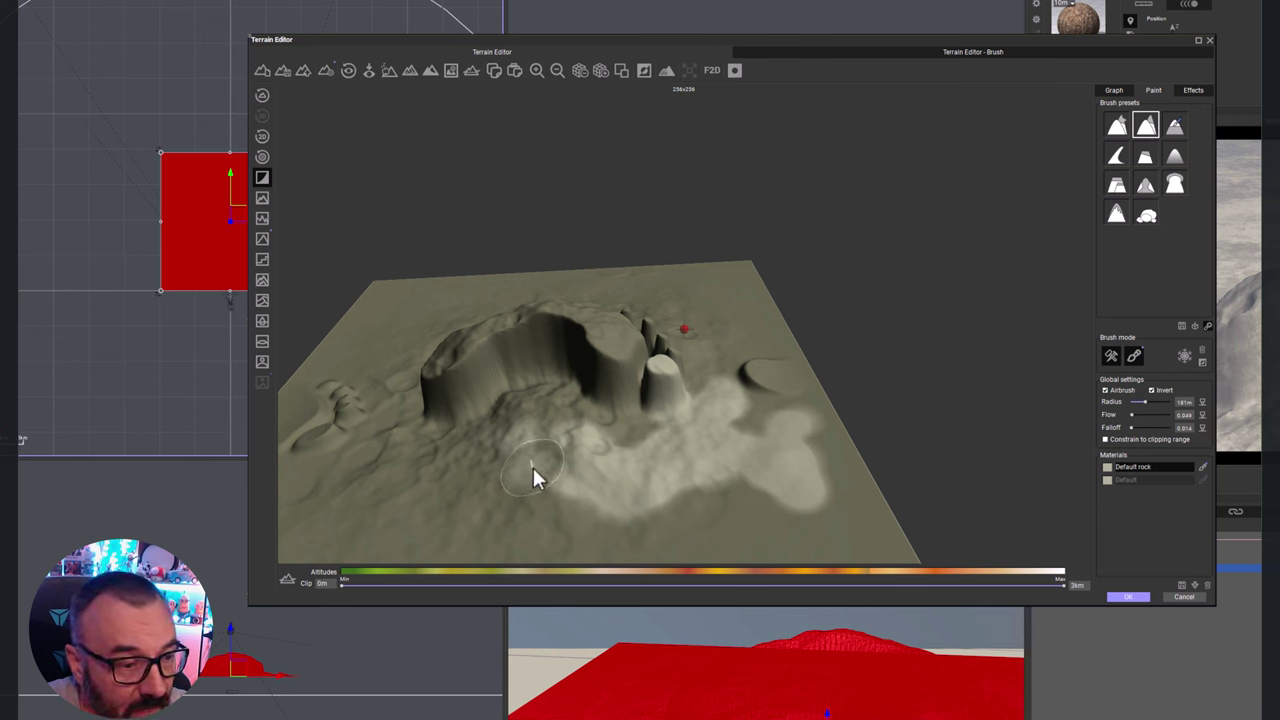
{"action": "mouse_move", "coordinate": [496, 482]}
{"action": "left_mouse_down"}
{"action": "mouse_move", "coordinate": [451, 505]}
{"action": "mouse_move", "coordinate": [513, 489]}
{"action": "mouse_move", "coordinate": [556, 454]}
{"action": "mouse_move", "coordinate": [477, 485]}
{"action": "mouse_move", "coordinate": [541, 457]}
{"action": "mouse_move", "coordinate": [559, 436]}
{"action": "mouse_move", "coordinate": [488, 474]}
{"action": "mouse_move", "coordinate": [570, 420]}
{"action": "left_mouse_up"}
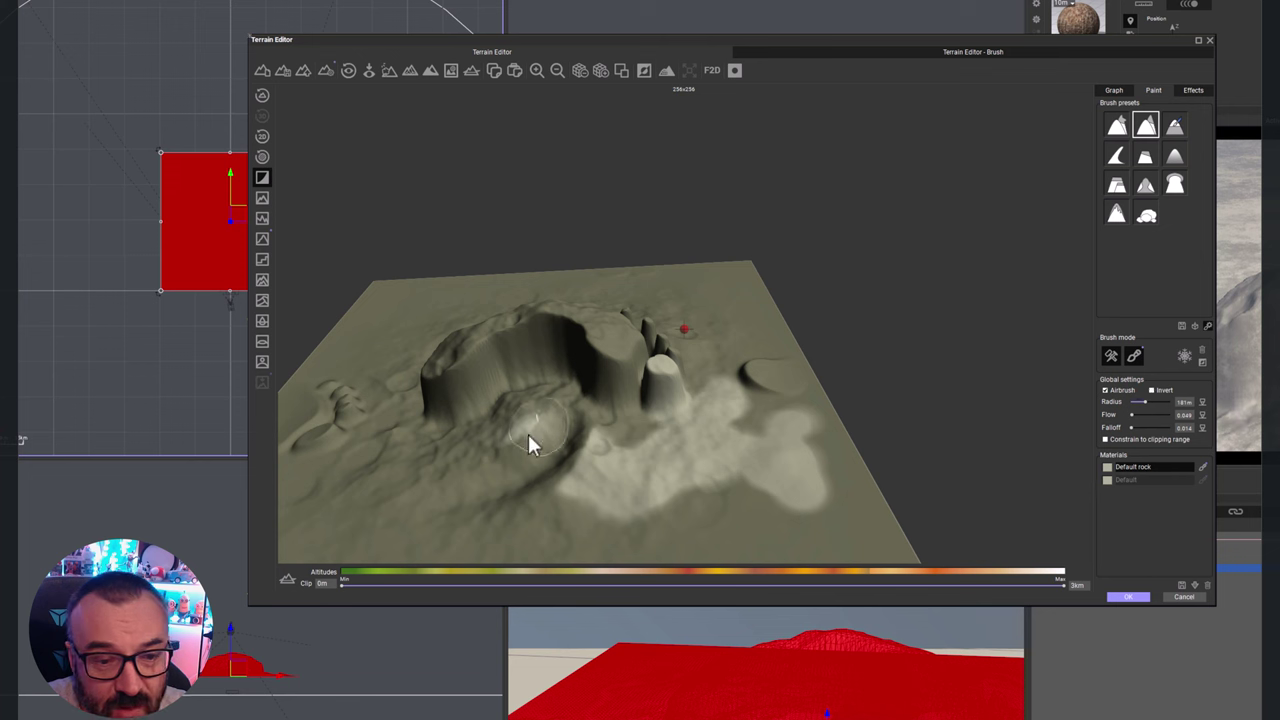
{"action": "mouse_move", "coordinate": [543, 425]}
{"action": "left_mouse_down"}
{"action": "mouse_move", "coordinate": [514, 445]}
{"action": "mouse_move", "coordinate": [544, 422]}
{"action": "mouse_move", "coordinate": [450, 480]}
{"action": "mouse_move", "coordinate": [545, 435]}
{"action": "left_mouse_up"}
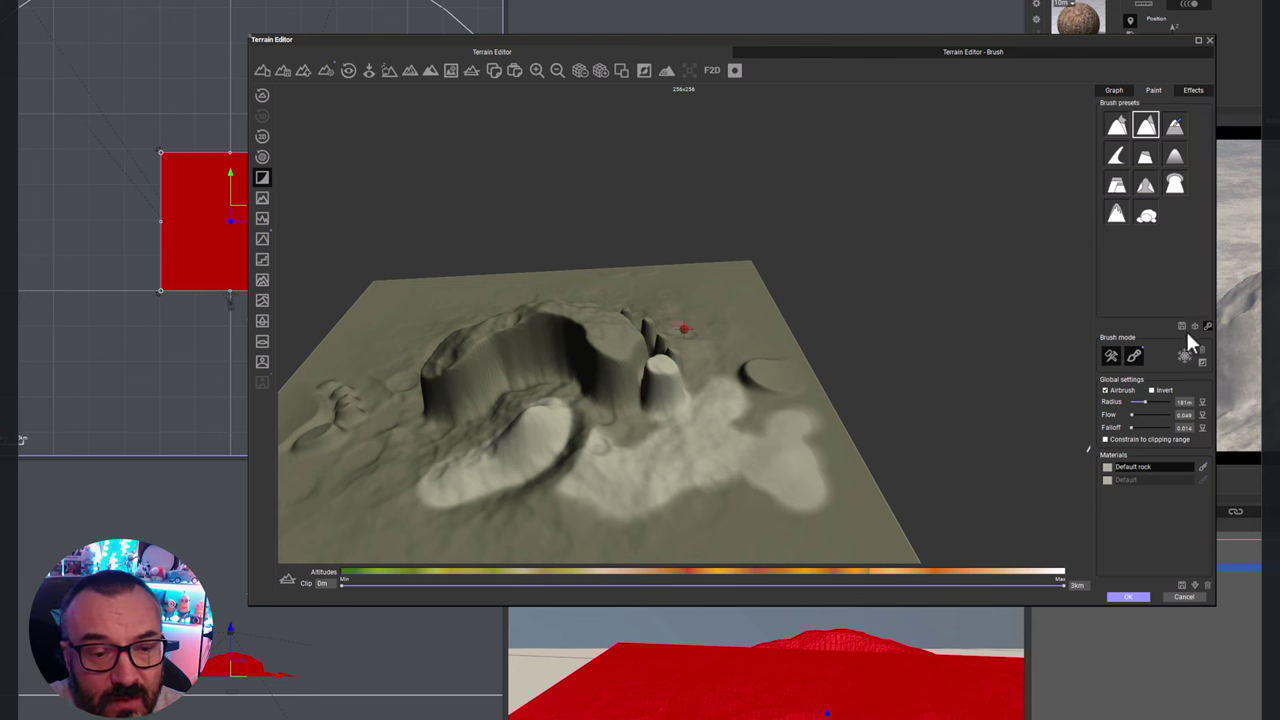
- Return the brush to sculpting without material painting and set its radius to 227 m
{"action": "left_click", "coordinate": [1136, 356]}
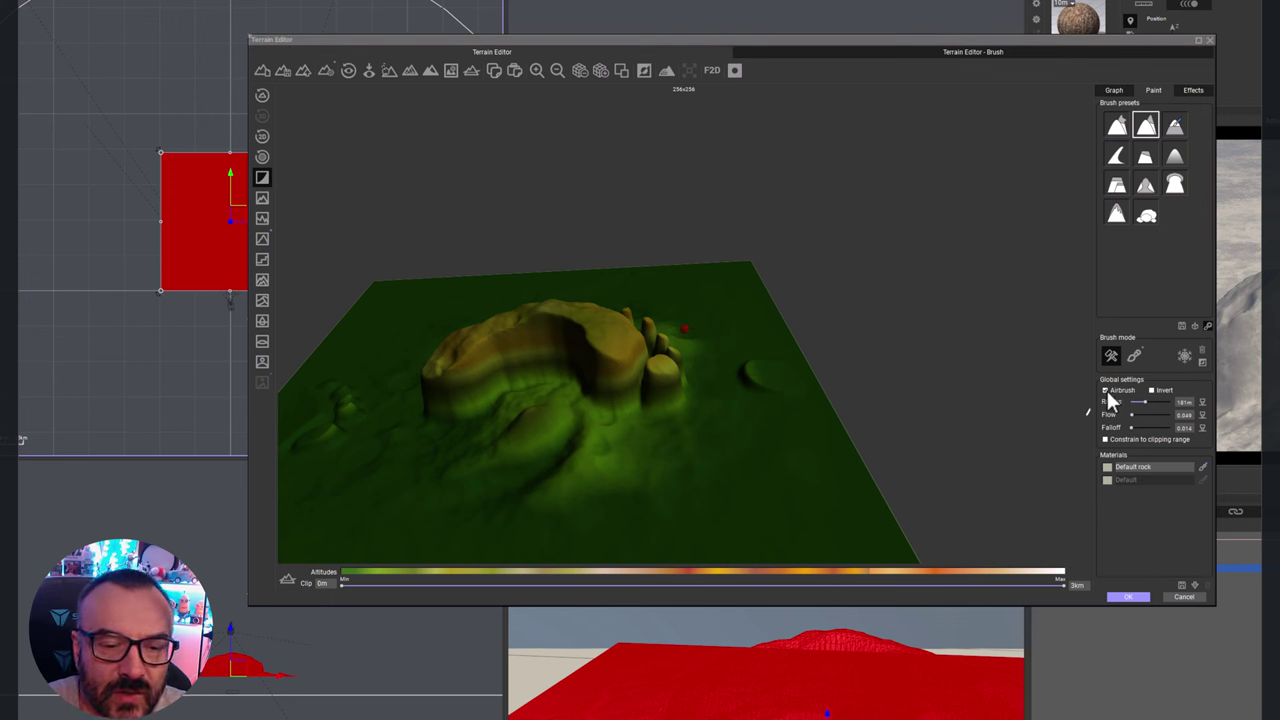
{"action": "left_click_drag", "start_coordinate": [1144, 403], "coordinate": [1146, 402]}
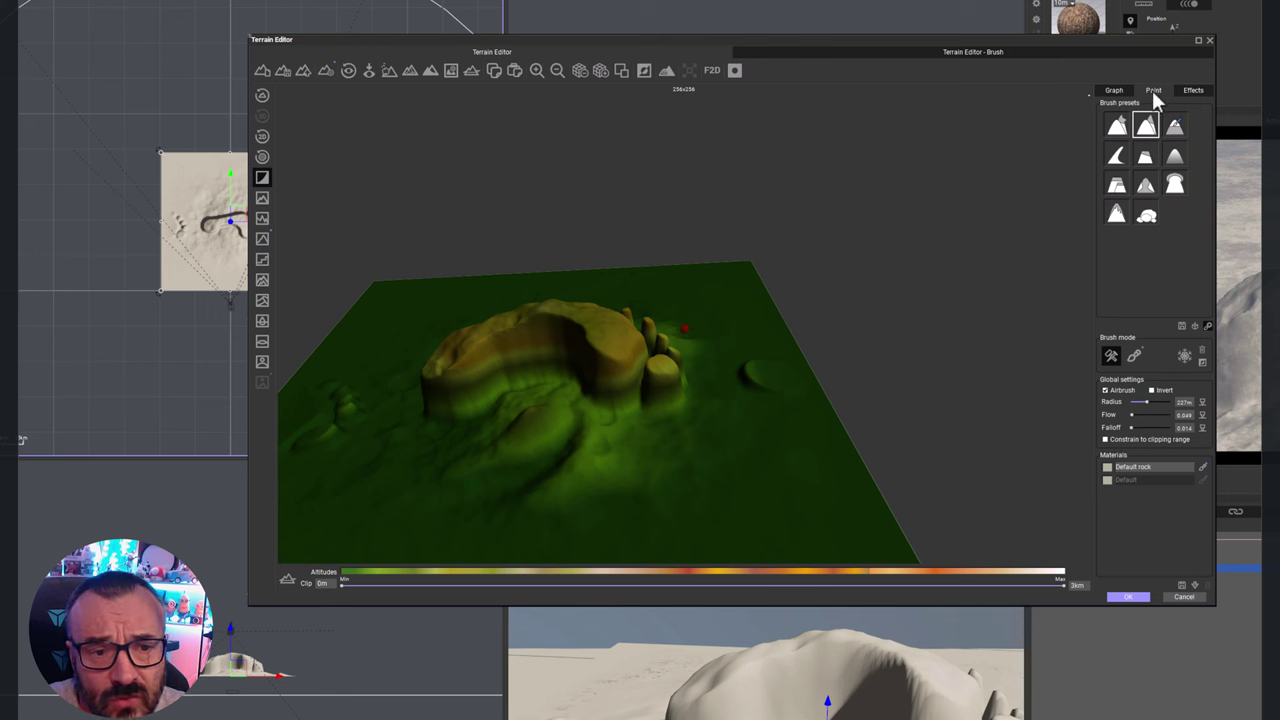
- Look at the function library available for the terrain's altitude production and leave it without choosing a function
{"action": "left_click", "coordinate": [1112, 89]}
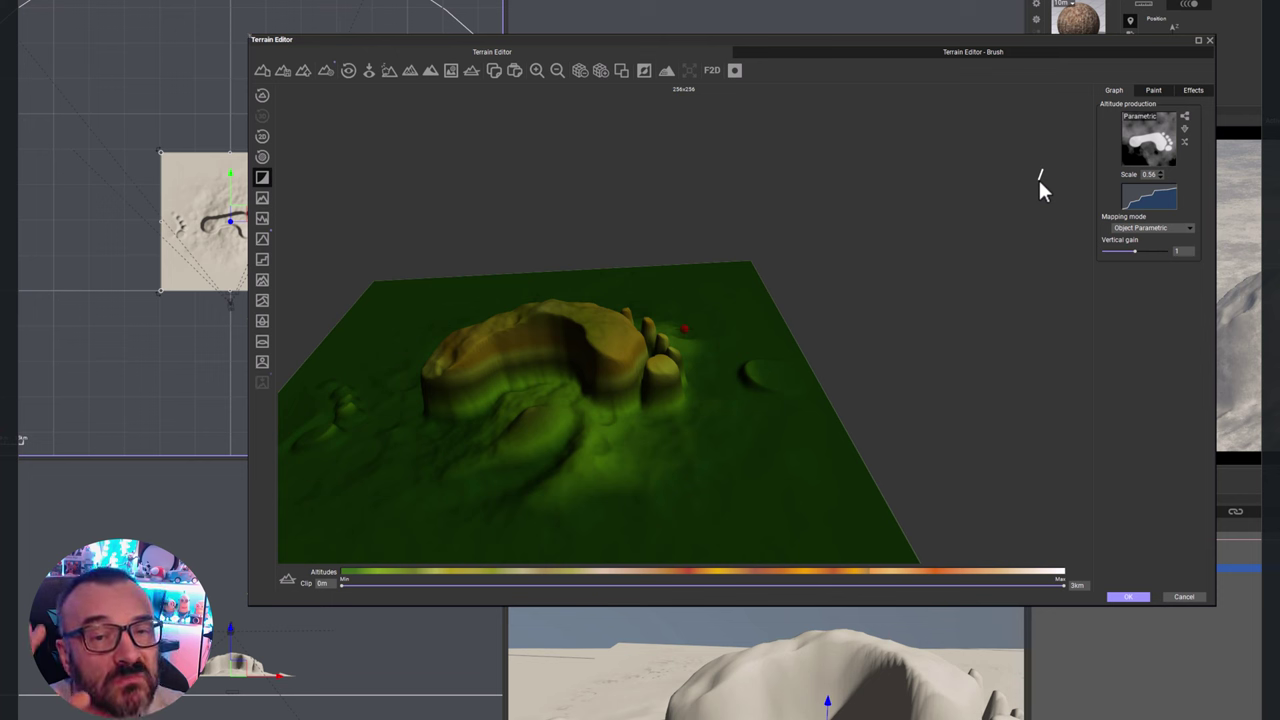
{"action": "left_click", "coordinate": [1140, 148]}
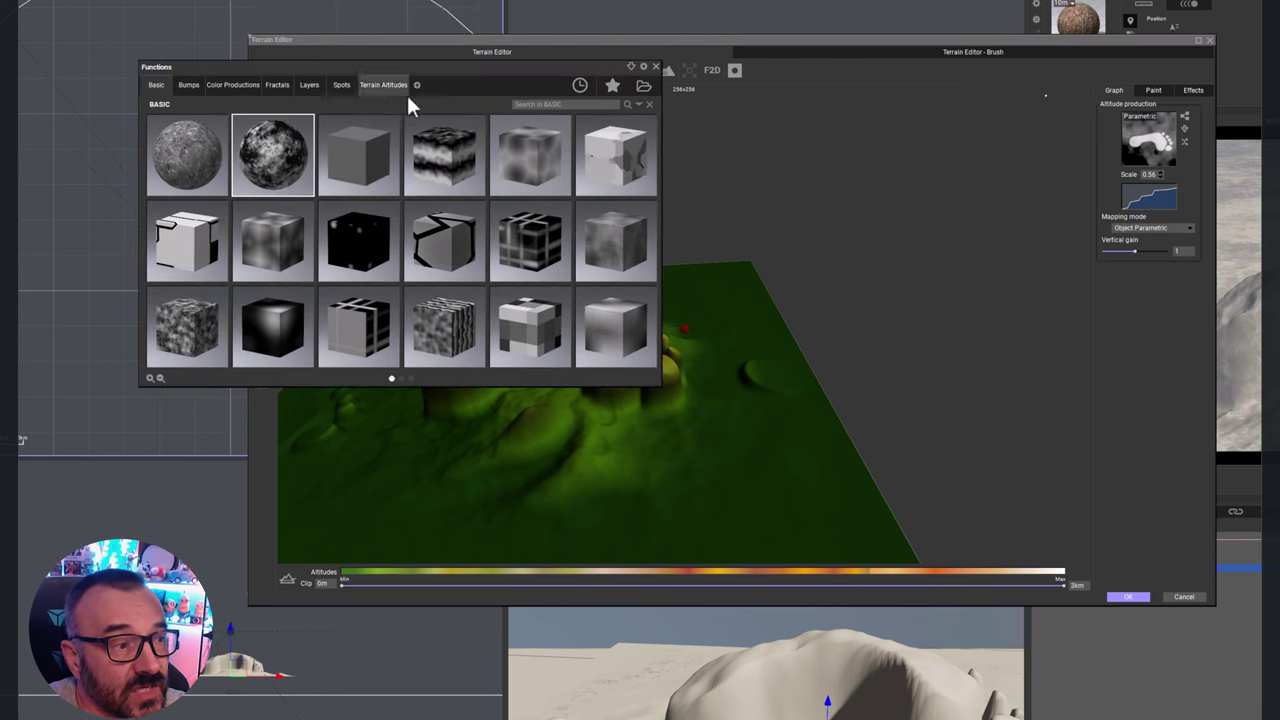
{"action": "left_click", "coordinate": [656, 67]}
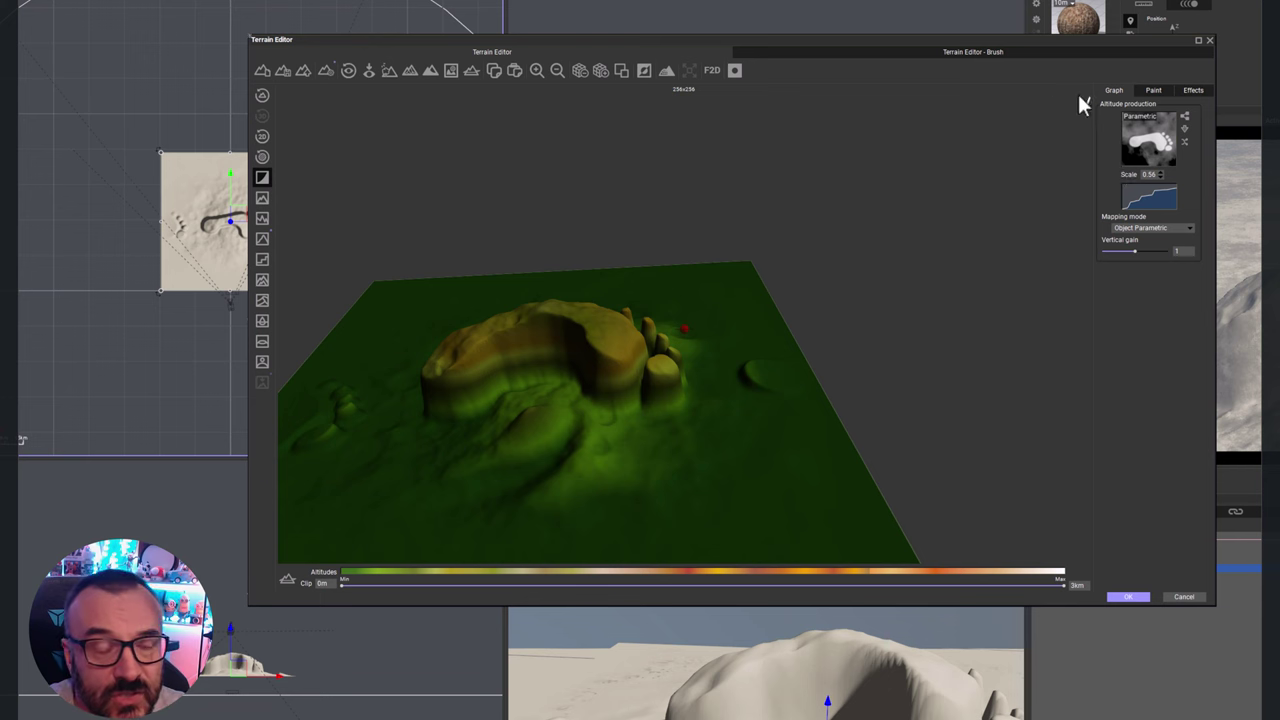
- Examine the node network in the altitude production's function graph in an enlarged window, and return to the terrain
{"action": "right_click", "coordinate": [1149, 135]}
{"action": "left_click", "coordinate": [1175, 139]}
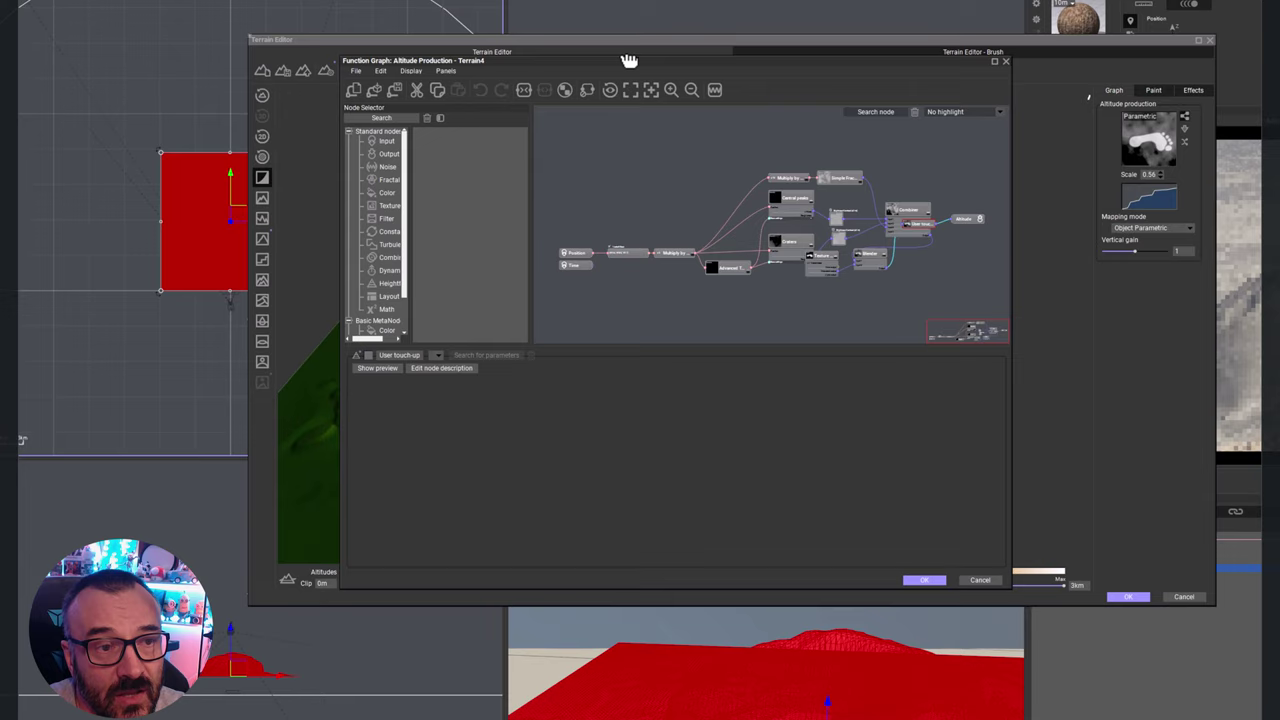
{"action": "left_click_drag", "start_coordinate": [629, 61], "coordinate": [424, 24]}
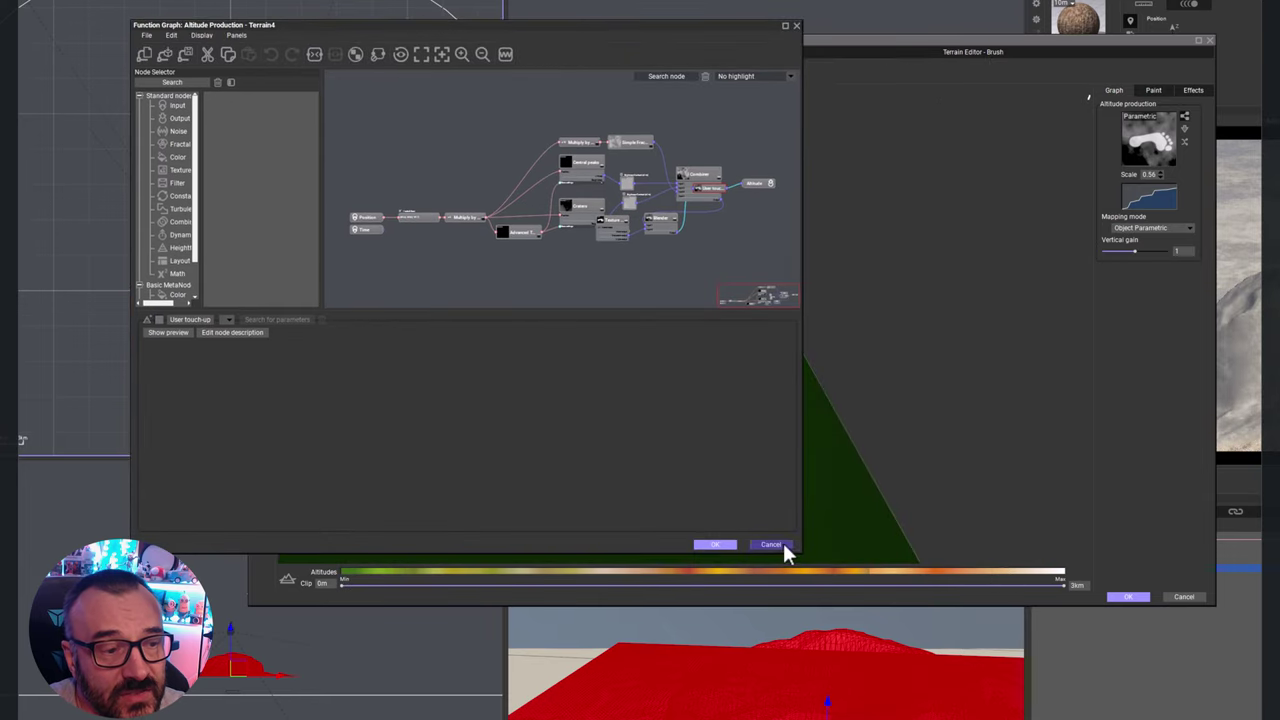
{"action": "left_click_drag", "start_coordinate": [797, 546], "coordinate": [1262, 655]}
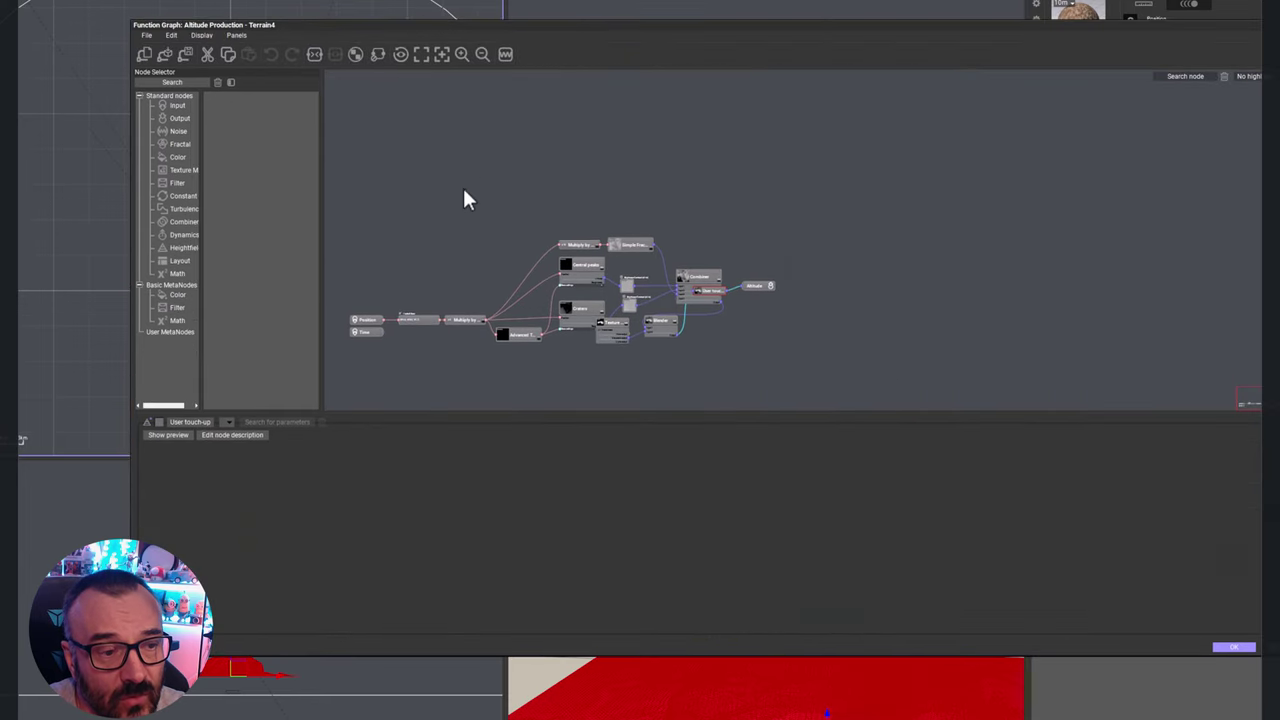
{"action": "scroll", "coordinate": [556, 348], "scroll_direction": "up", "scroll_amount": 3}
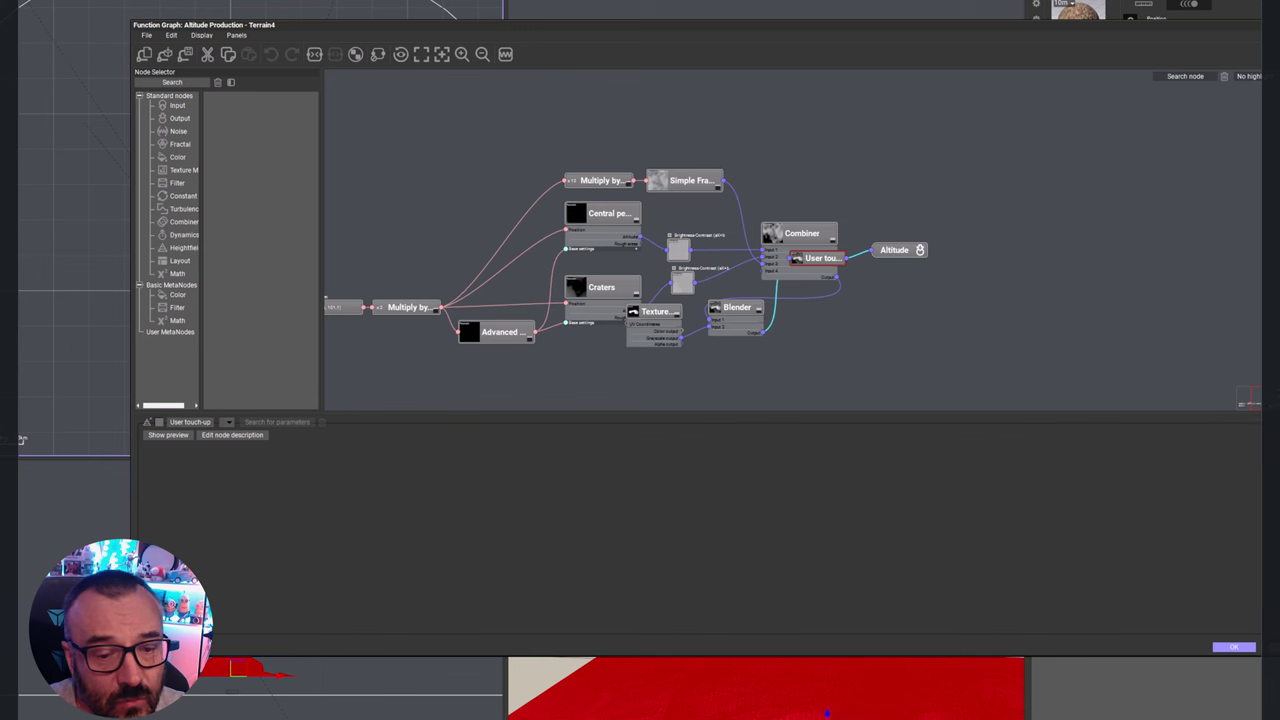
{"action": "left_click", "coordinate": [1233, 647]}
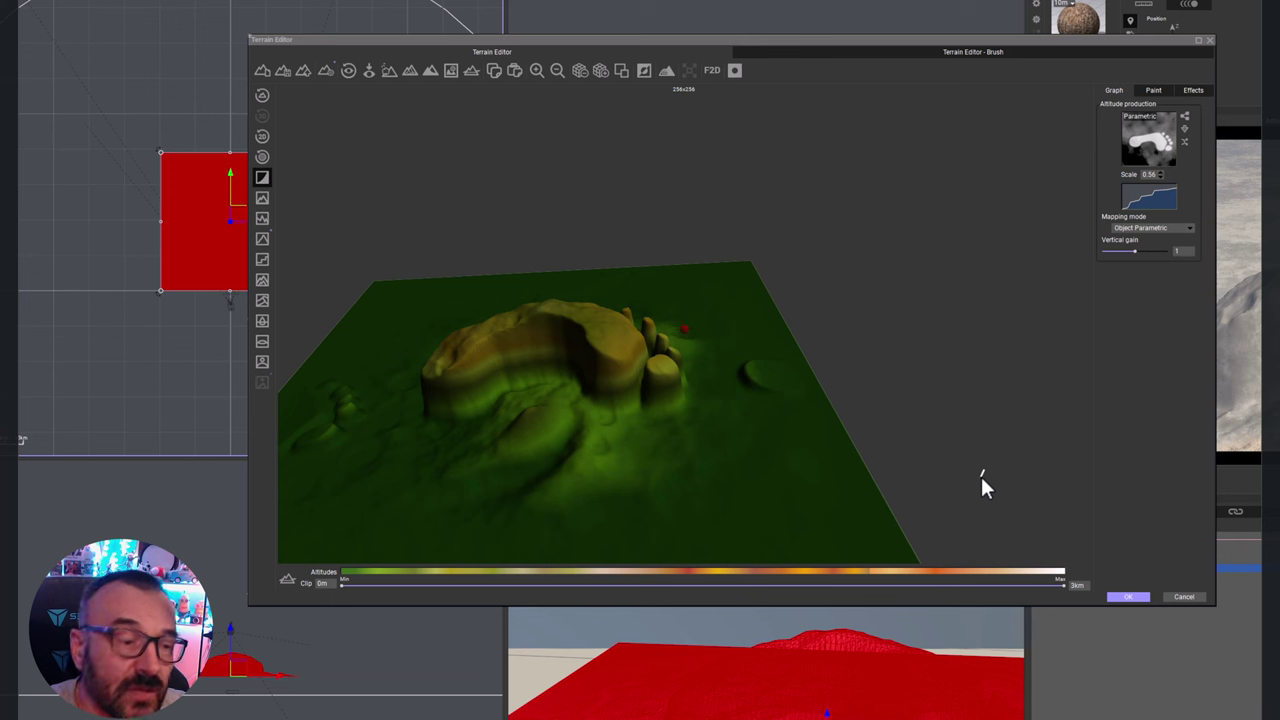
- Look at the Brush presets in the altitude filter library and close it without choosing one
{"action": "left_click", "coordinate": [1158, 203]}
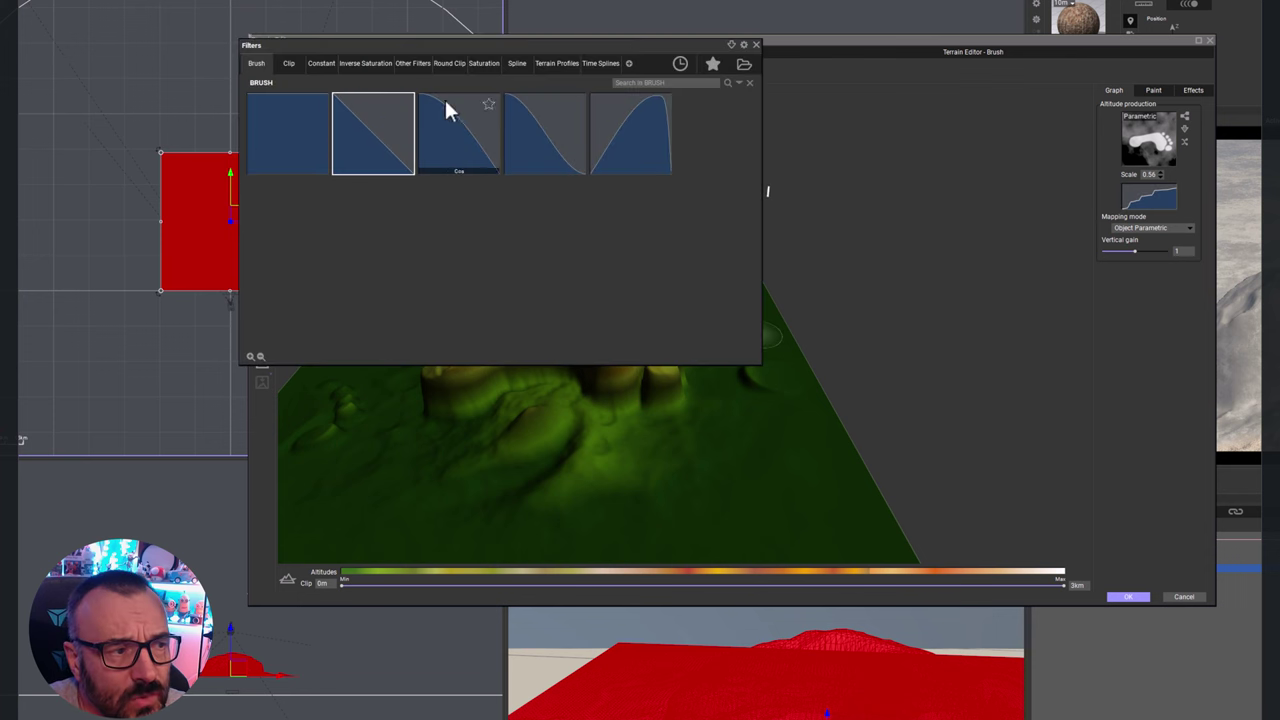
{"action": "left_click", "coordinate": [756, 45]}
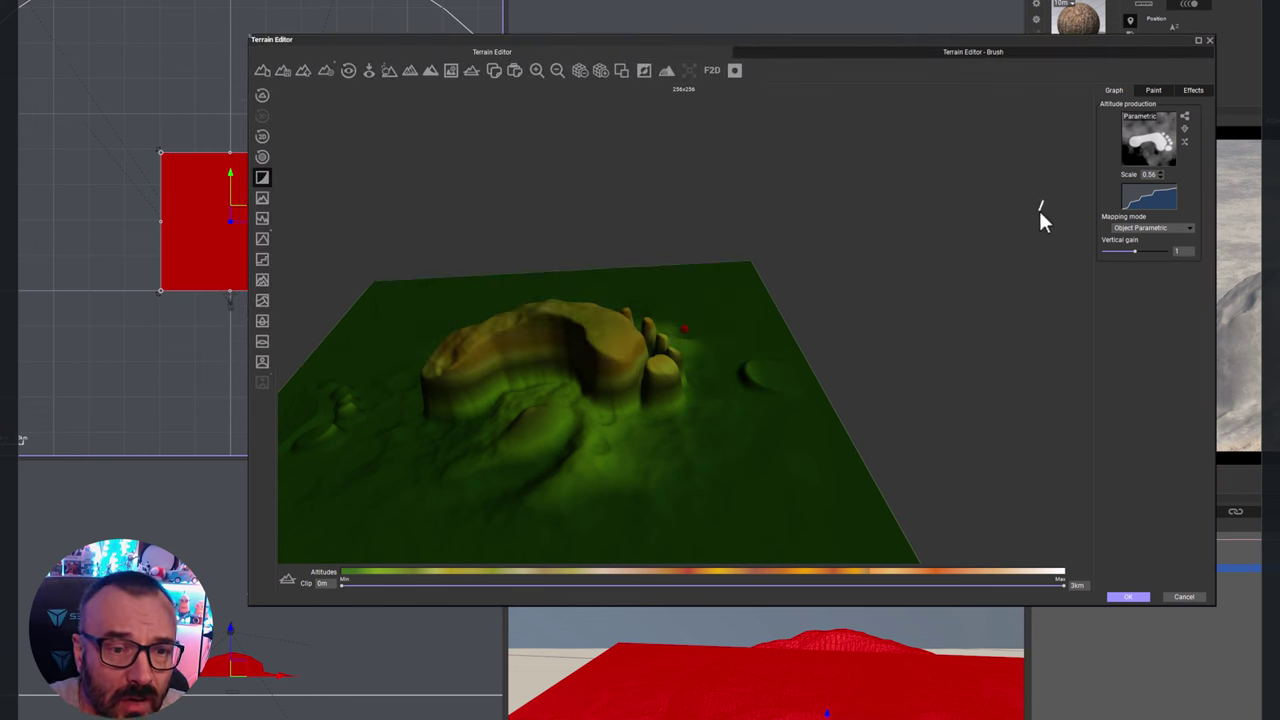
- Edit the terrain altitude filter by moving its middle keypoints, placing one at about X -0.26, Y -0.02, with the terrain in view
{"action": "right_click", "coordinate": [1156, 204]}
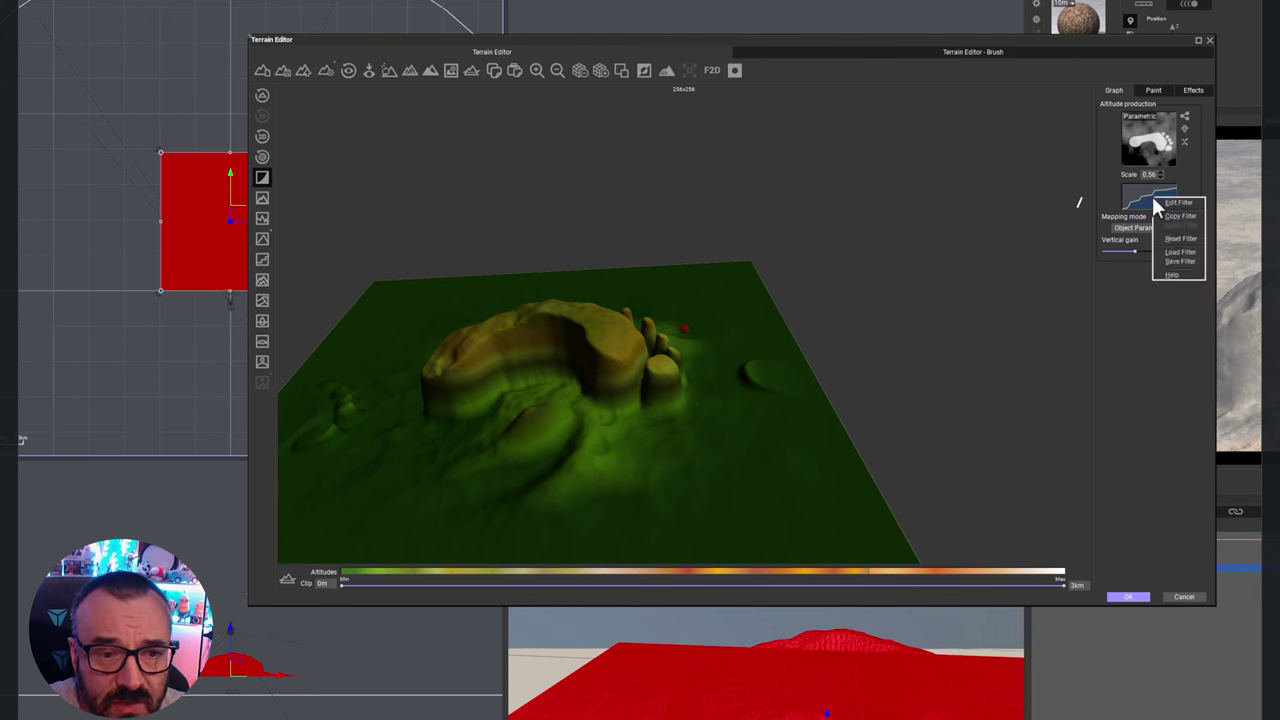
{"action": "left_click", "coordinate": [1178, 203]}
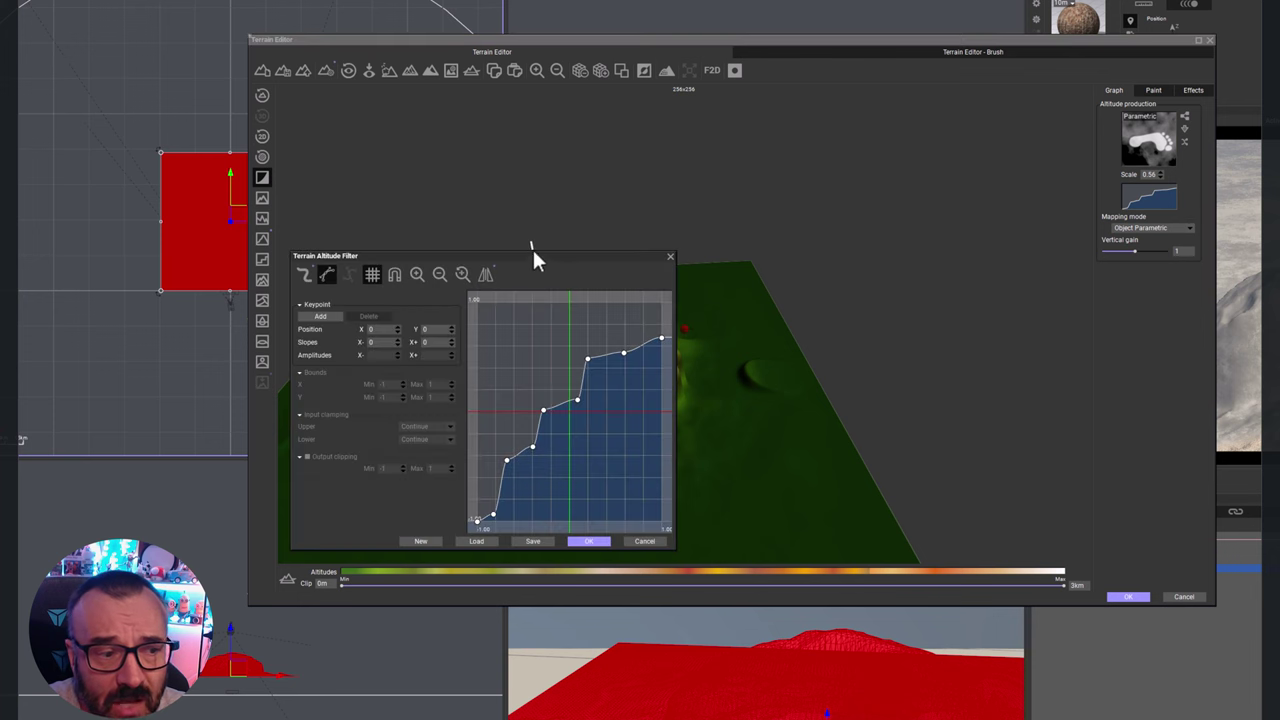
{"action": "left_click_drag", "start_coordinate": [540, 250], "coordinate": [657, 166]}
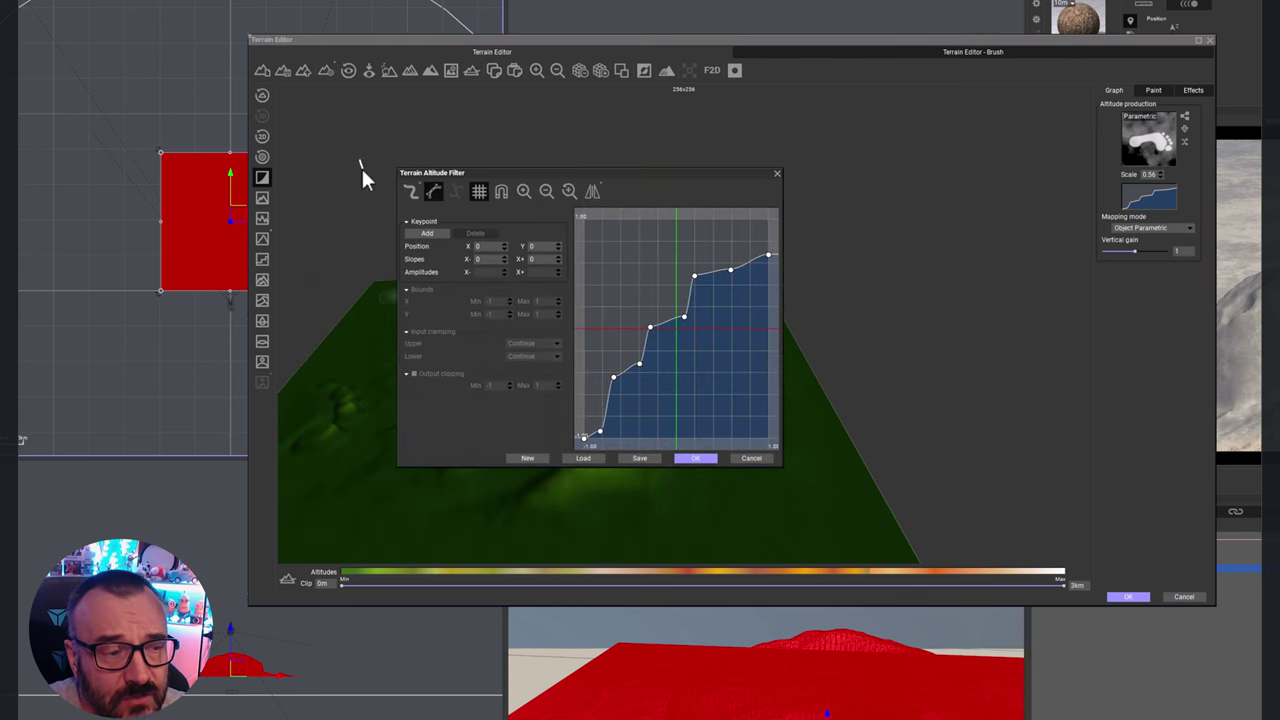
{"action": "left_click", "coordinate": [658, 331]}
{"action": "left_click_drag", "start_coordinate": [662, 340], "coordinate": [700, 349]}
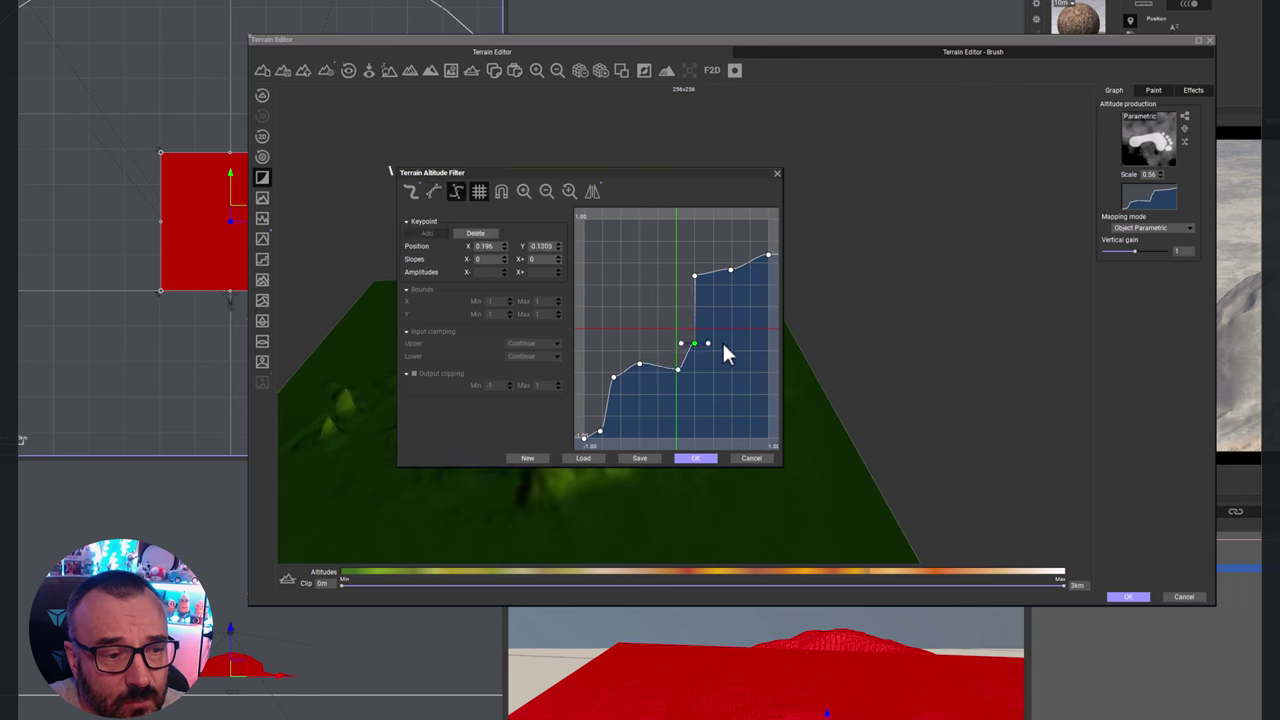
{"action": "left_click_drag", "start_coordinate": [676, 185], "coordinate": [994, 106]}
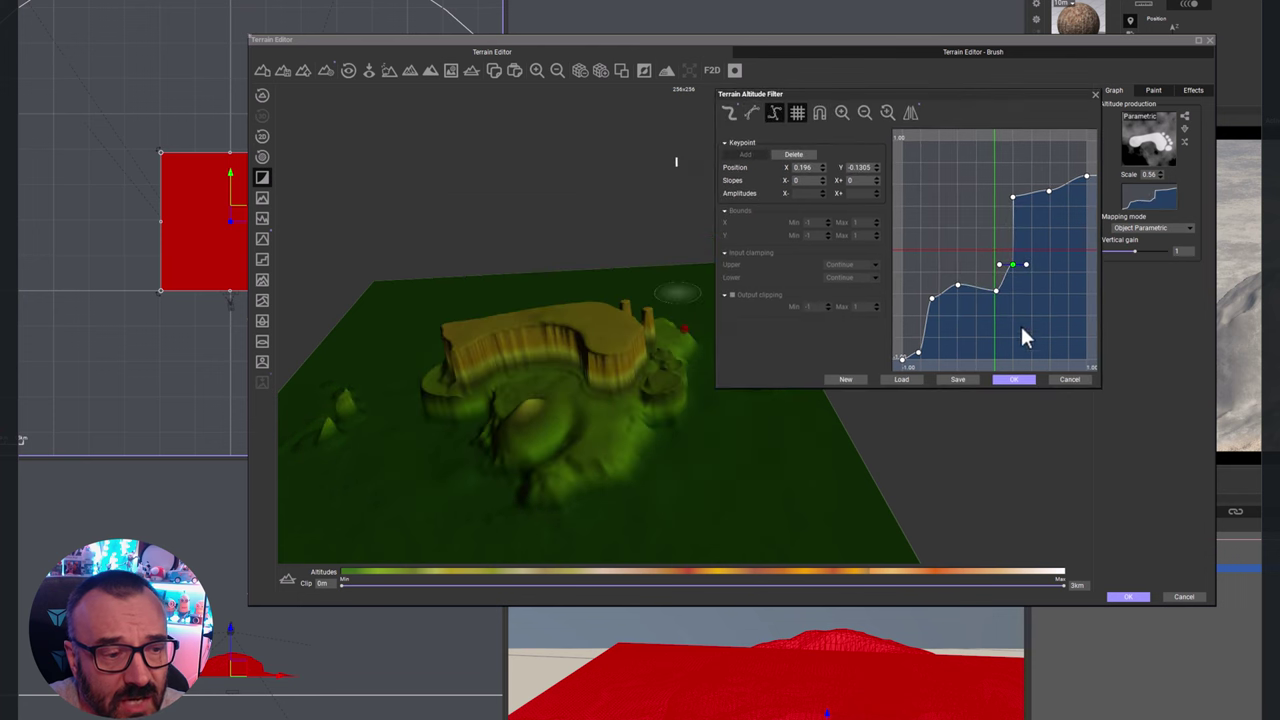
{"action": "left_click_drag", "start_coordinate": [997, 288], "coordinate": [967, 230]}
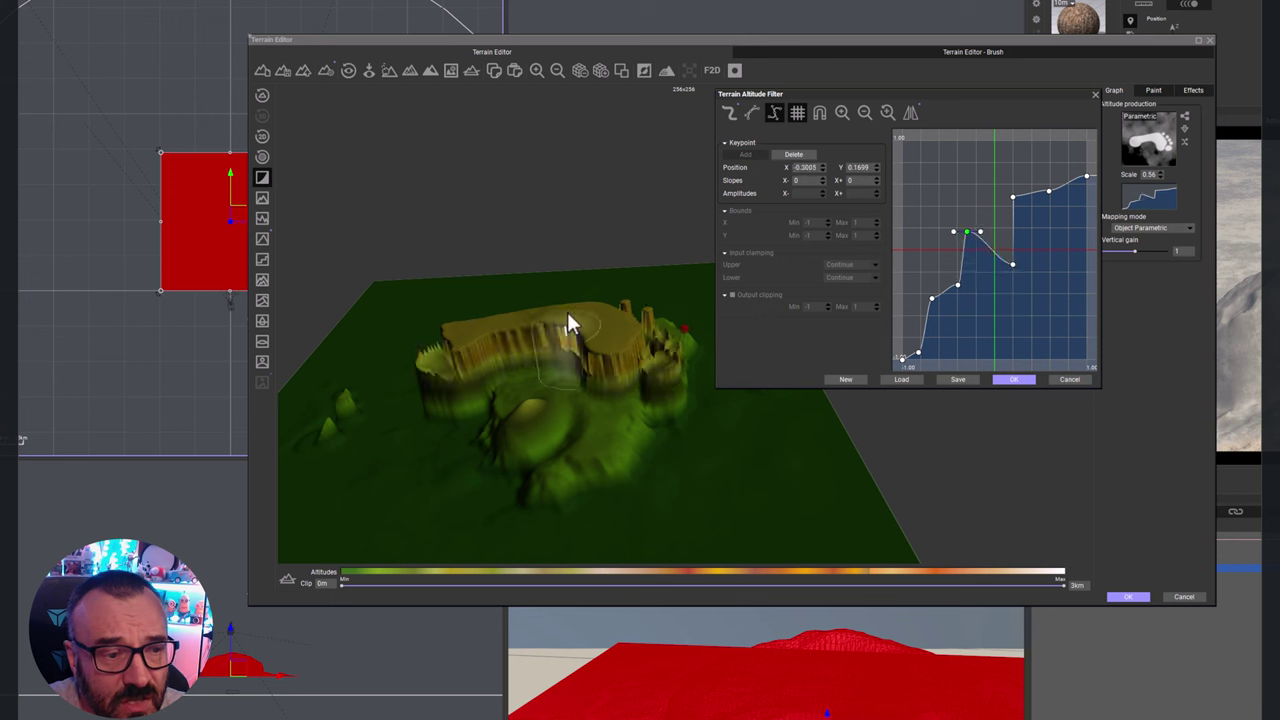
{"action": "left_click_drag", "start_coordinate": [1015, 265], "coordinate": [971, 253]}
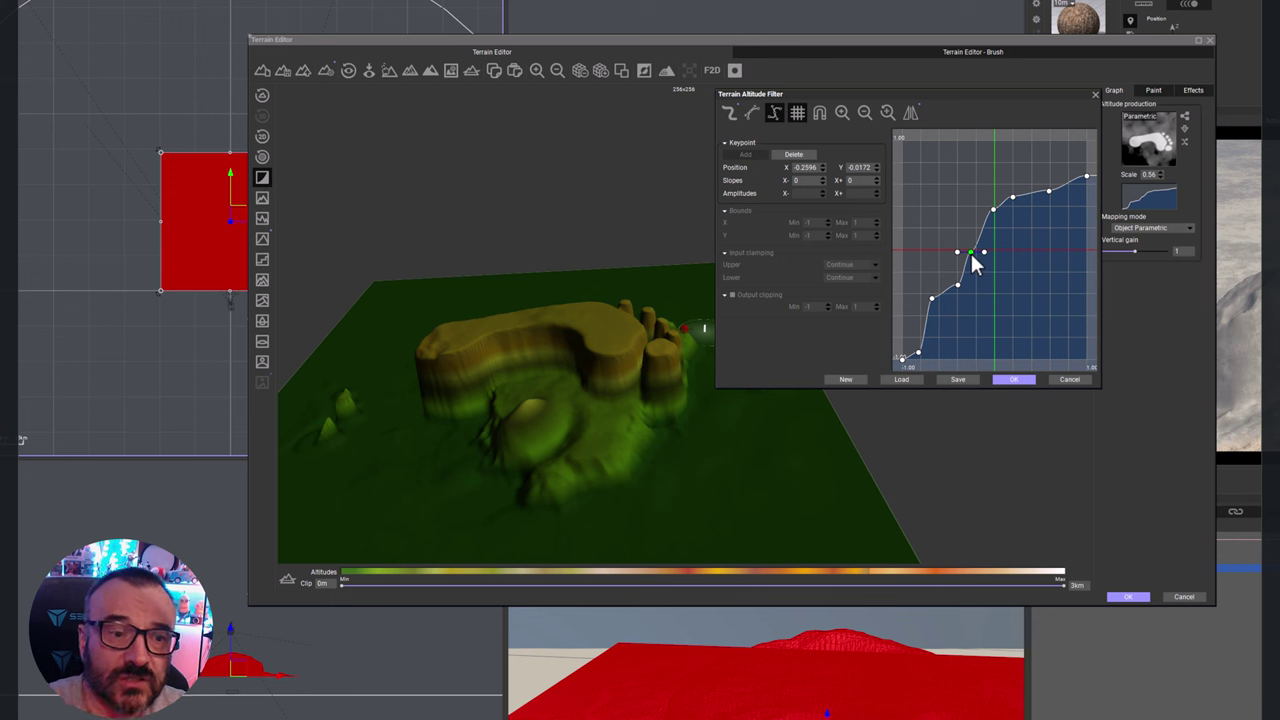
- Raise the altitude filter's end keypoint to Y 0.8051, shift middle keypoints to about (-0.06, -0.10) and (0.13, 0.27), and apply the curve
{"action": "mouse_move", "coordinate": [1086, 178]}
{"action": "left_mouse_down"}
{"action": "mouse_move", "coordinate": [1086, 147]}
{"action": "mouse_move", "coordinate": [1085, 273]}
{"action": "mouse_move", "coordinate": [1091, 168]}
{"action": "left_mouse_up"}
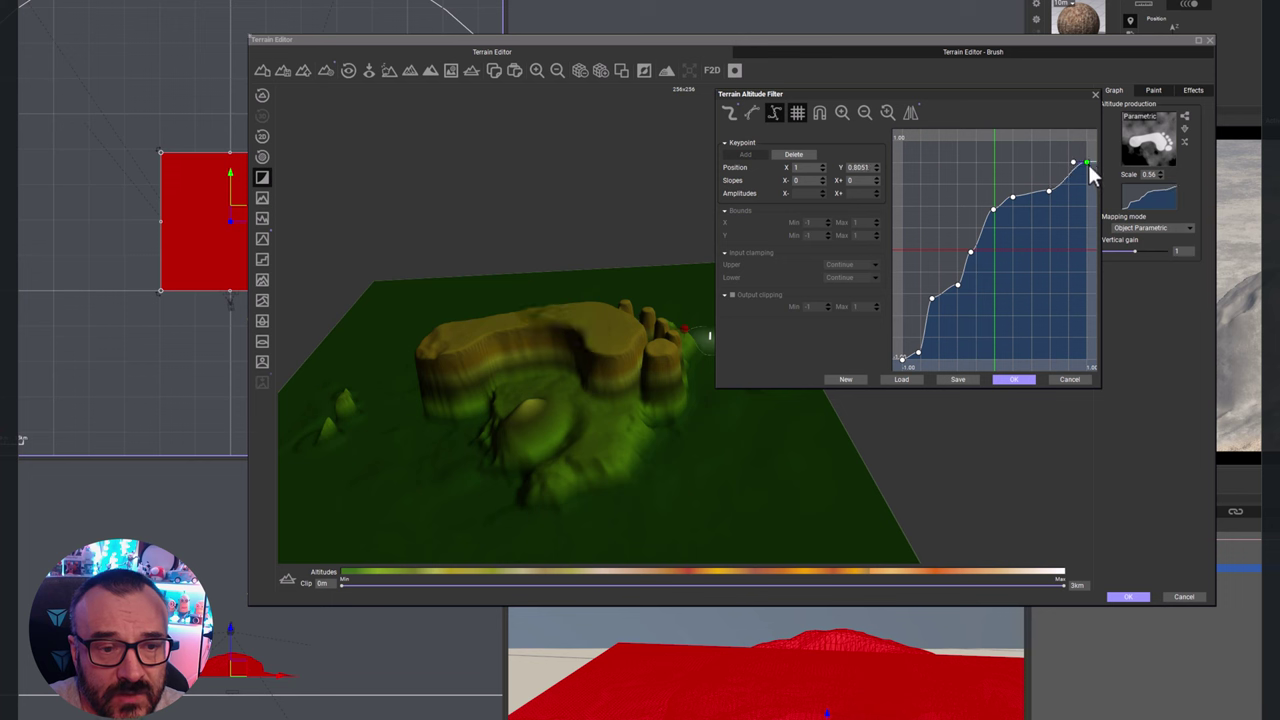
{"action": "left_click_drag", "start_coordinate": [934, 300], "coordinate": [970, 298]}
{"action": "left_click_drag", "start_coordinate": [970, 254], "coordinate": [988, 257]}
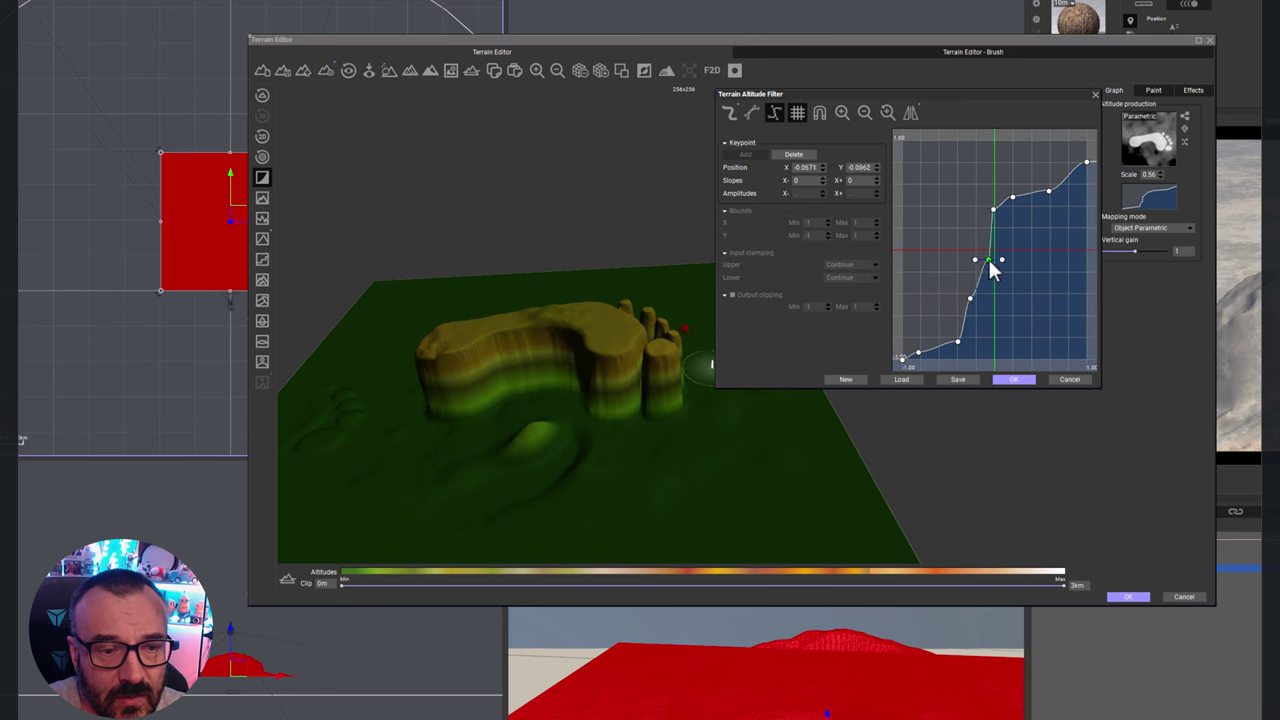
{"action": "left_click_drag", "start_coordinate": [991, 208], "coordinate": [1005, 217]}
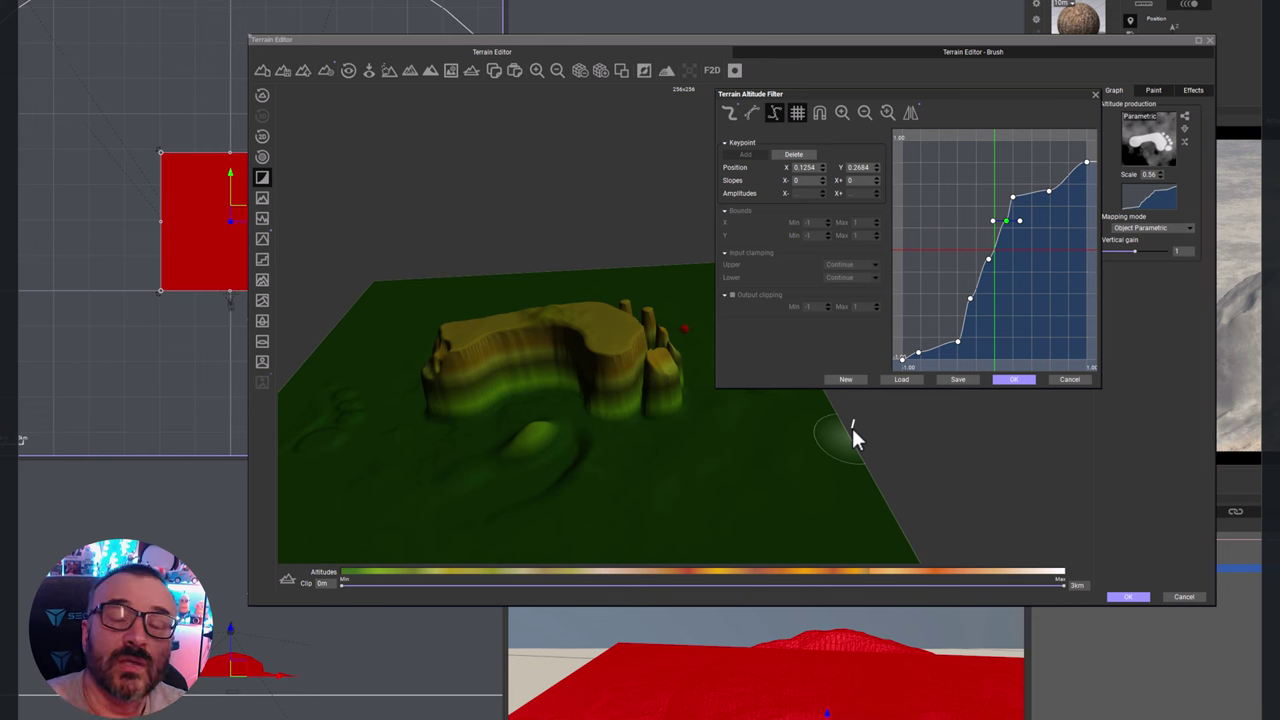
{"action": "left_click", "coordinate": [1003, 381]}
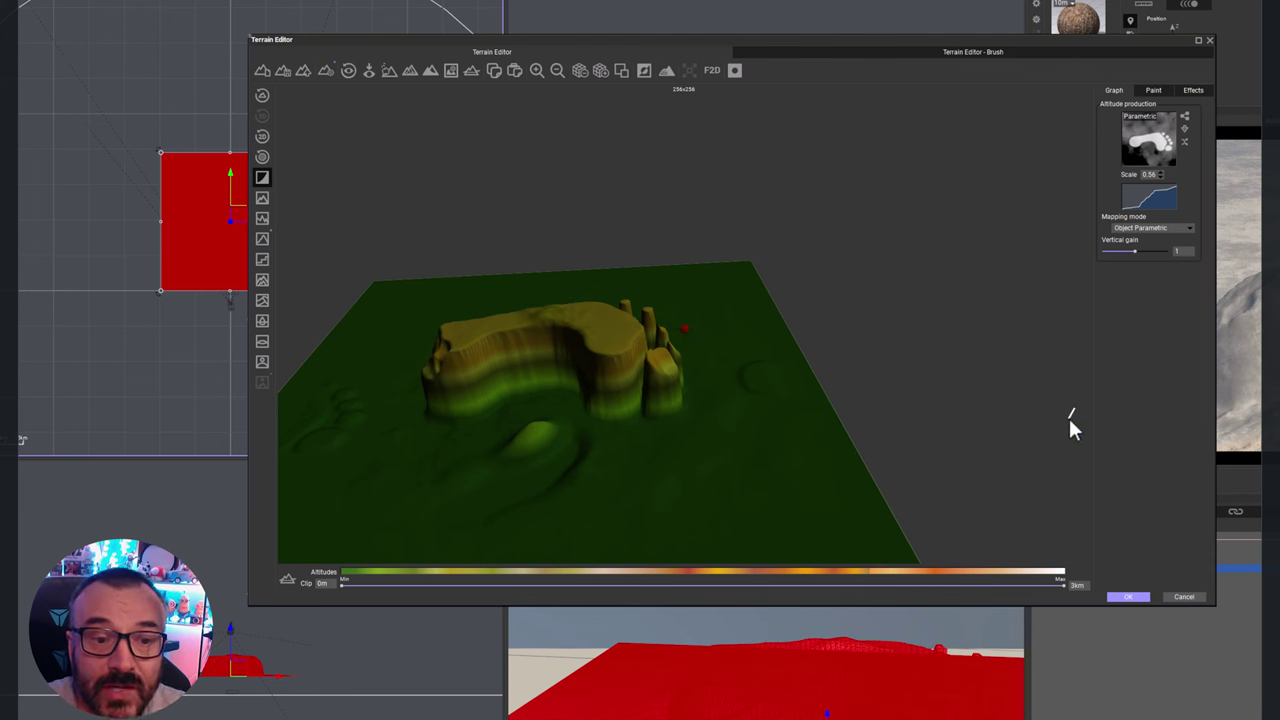
- Look at the mapping mode options of the altitude production without choosing another one
{"action": "left_click", "coordinate": [1146, 228]}
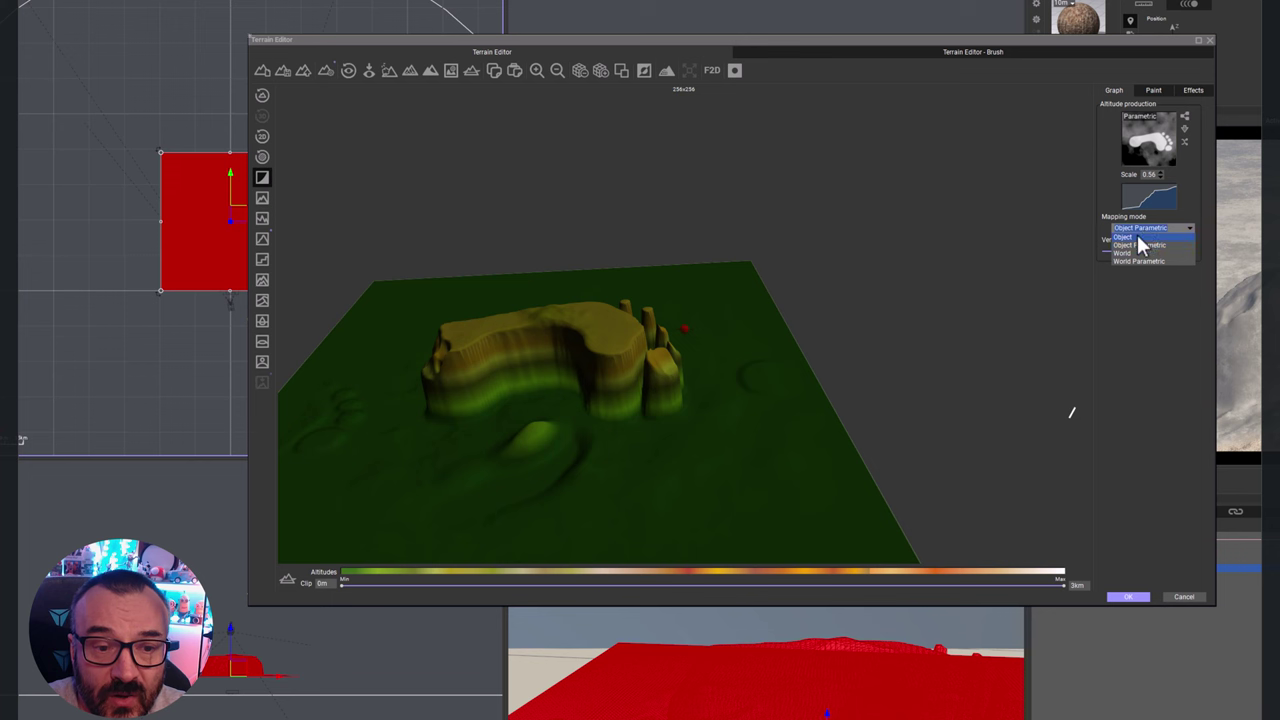
{"action": "left_click", "coordinate": [1174, 420]}
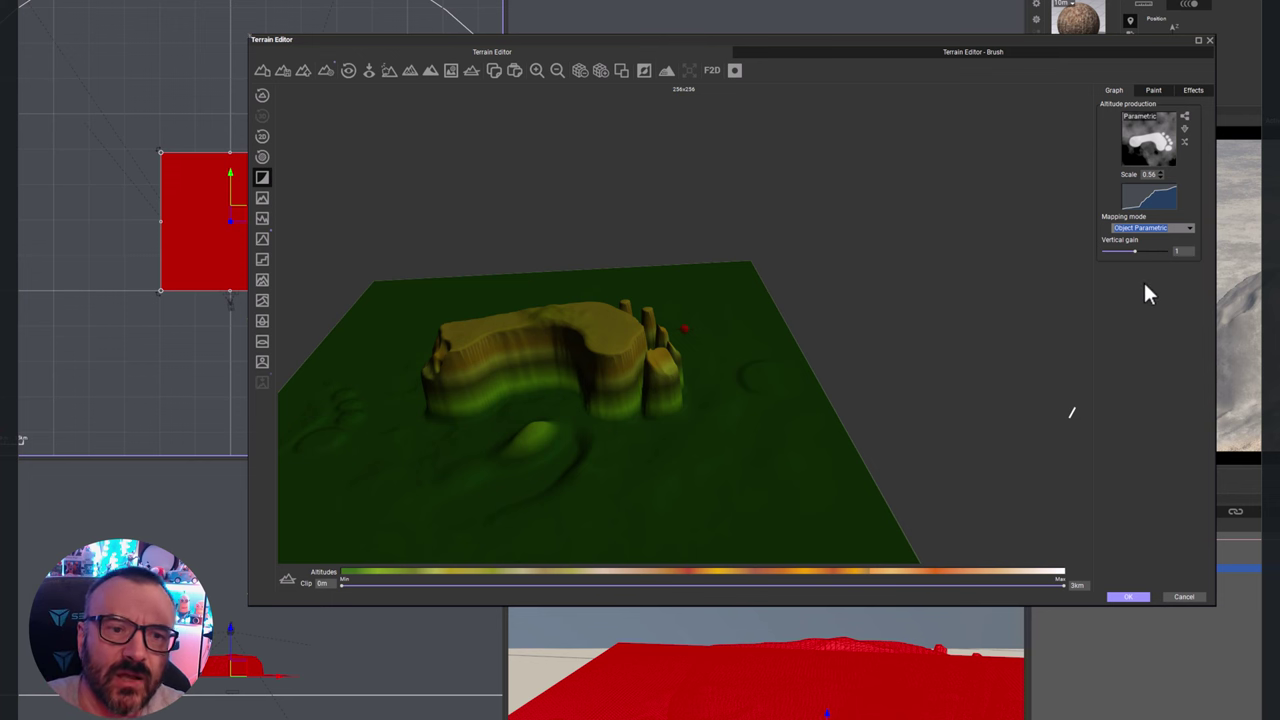
- Apply the Diffusive and Glaciation erosion effects to the whole terrain
{"action": "left_click", "coordinate": [1192, 90]}
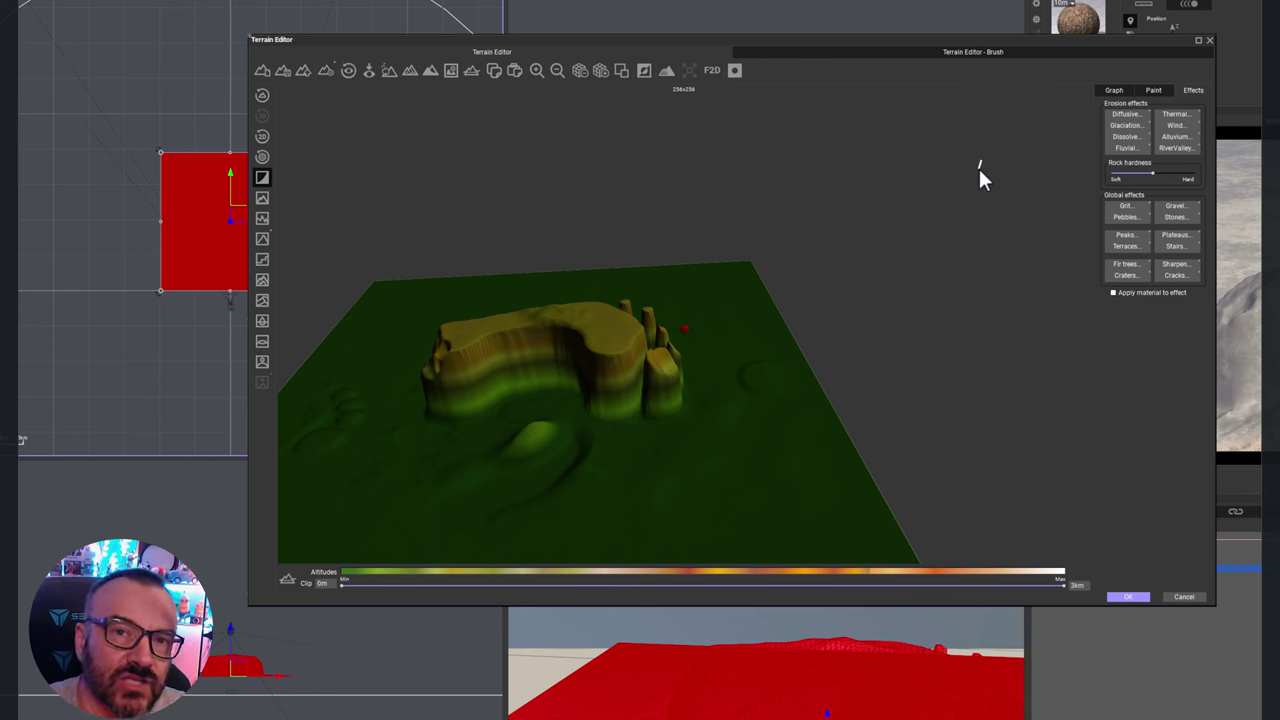
{"action": "left_click", "coordinate": [1124, 114]}
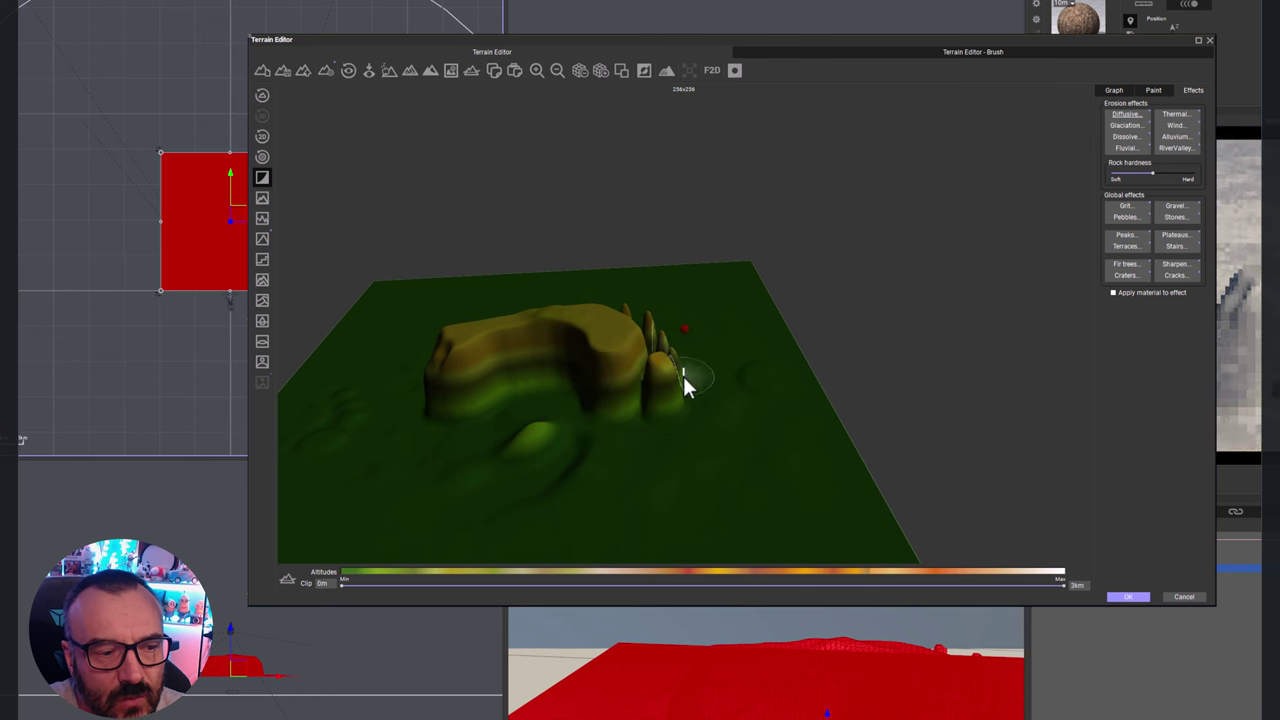
{"action": "left_click", "coordinate": [1123, 127]}
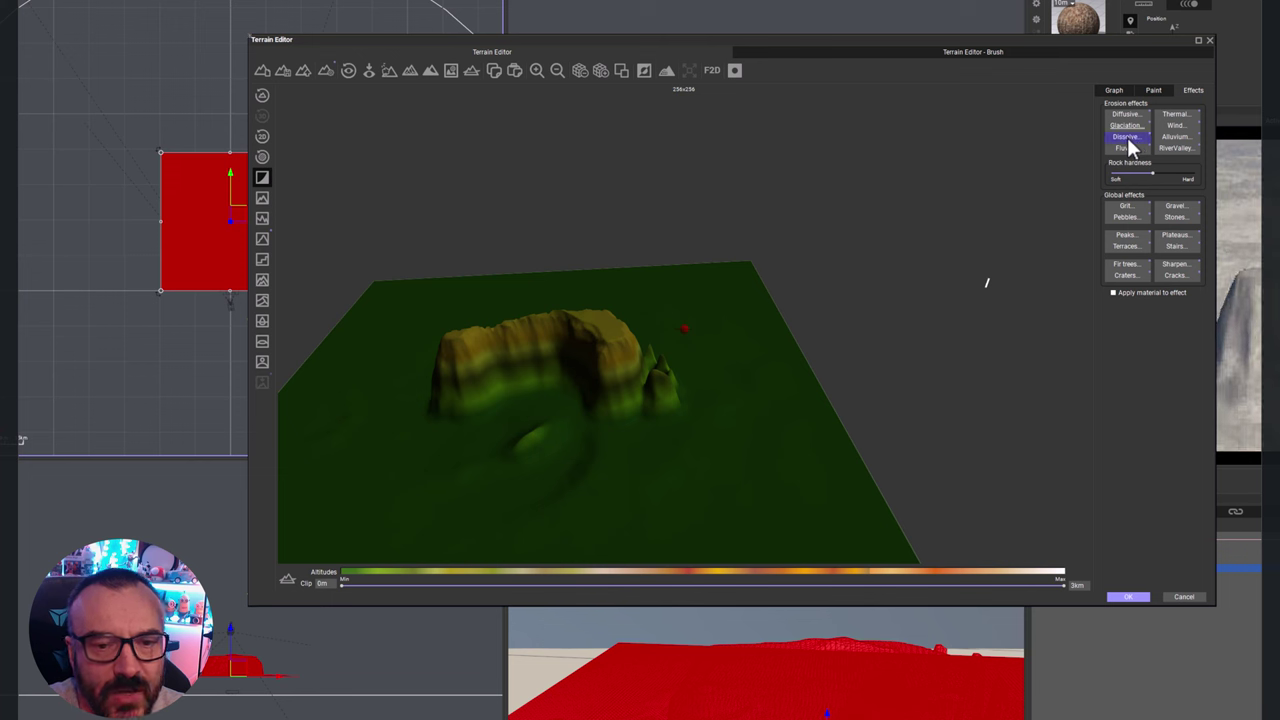
{"action": "mouse_move", "coordinate": [1150, 172]}
{"action": "left_mouse_down"}
{"action": "mouse_move", "coordinate": [1135, 172]}
{"action": "mouse_move", "coordinate": [1147, 172]}
{"action": "left_mouse_up"}
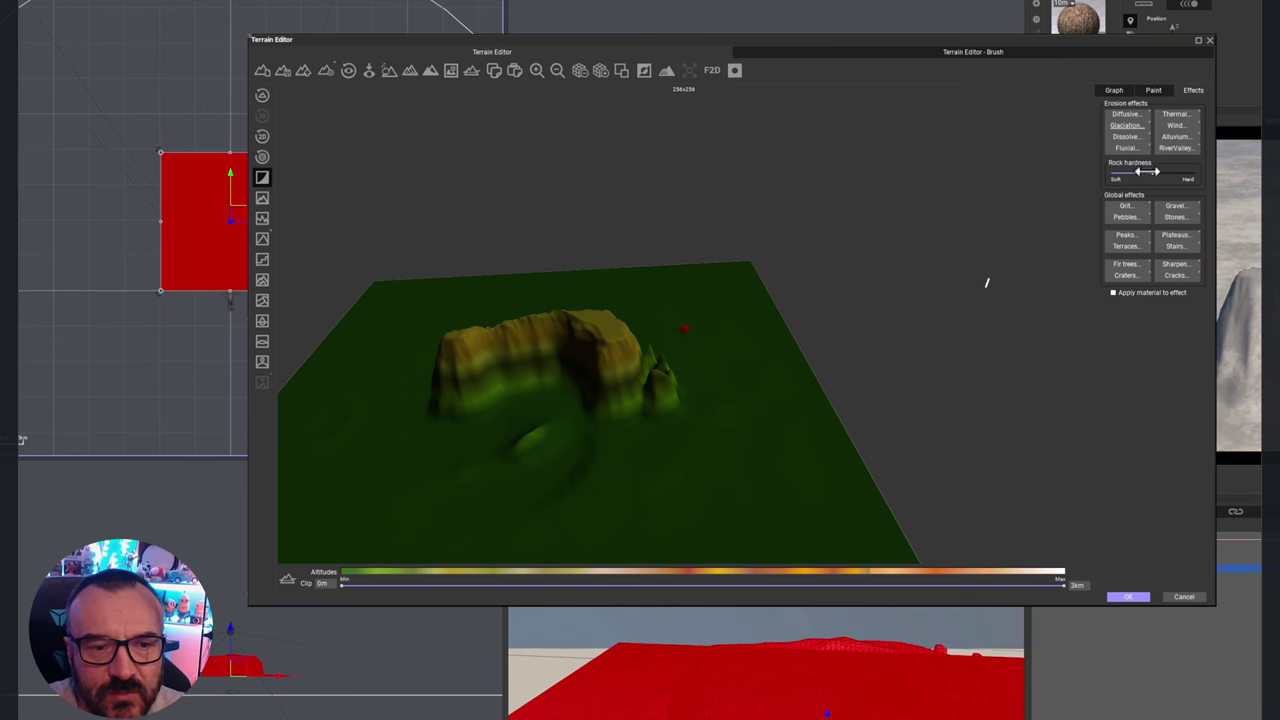
- Apply global effects to the terrain, including Grit, Gravel, Peaks, Stairs and Fir trees
{"action": "left_click", "coordinate": [622, 369]}
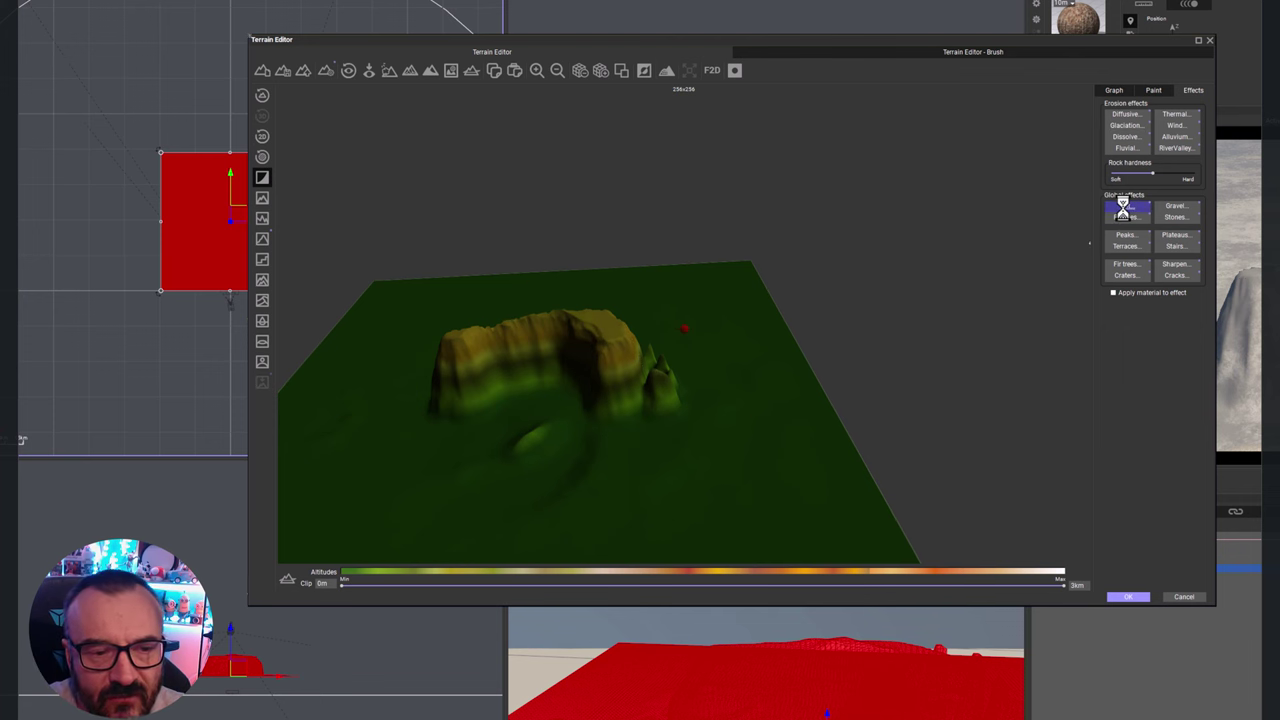
{"action": "left_click", "coordinate": [1177, 206]}
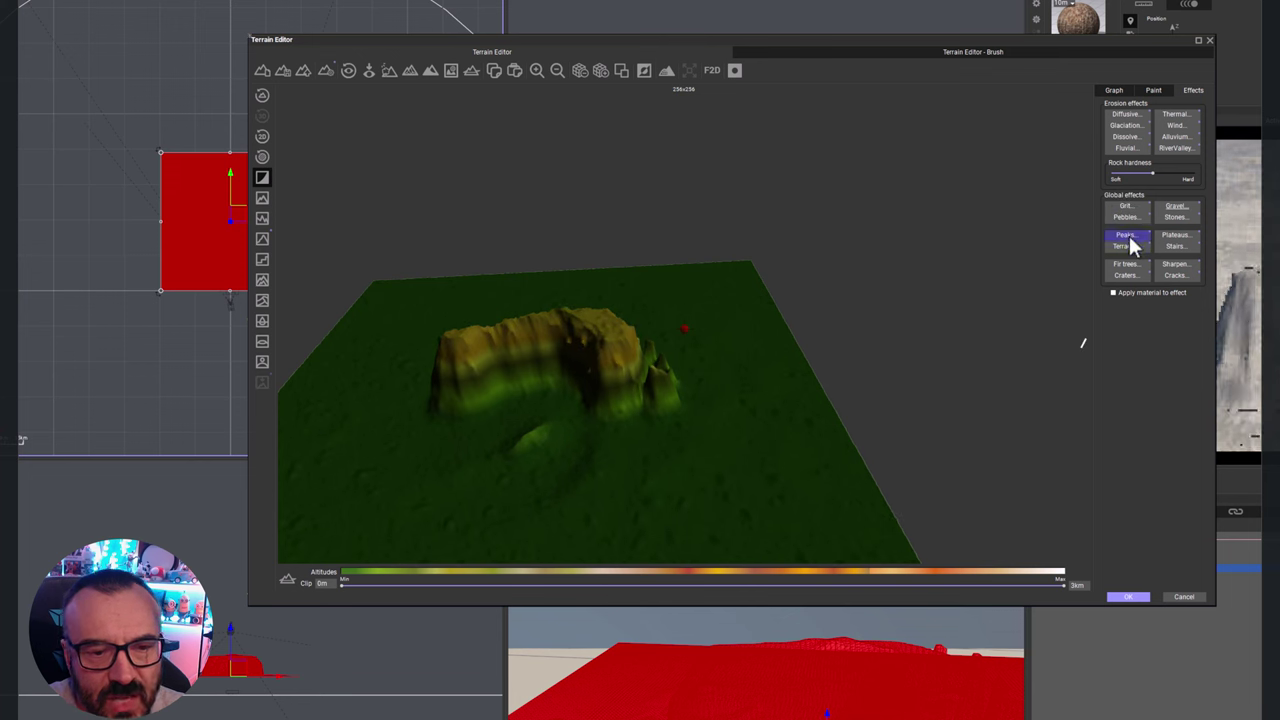
{"action": "left_click", "coordinate": [1128, 238]}
{"action": "left_click", "coordinate": [1162, 248]}
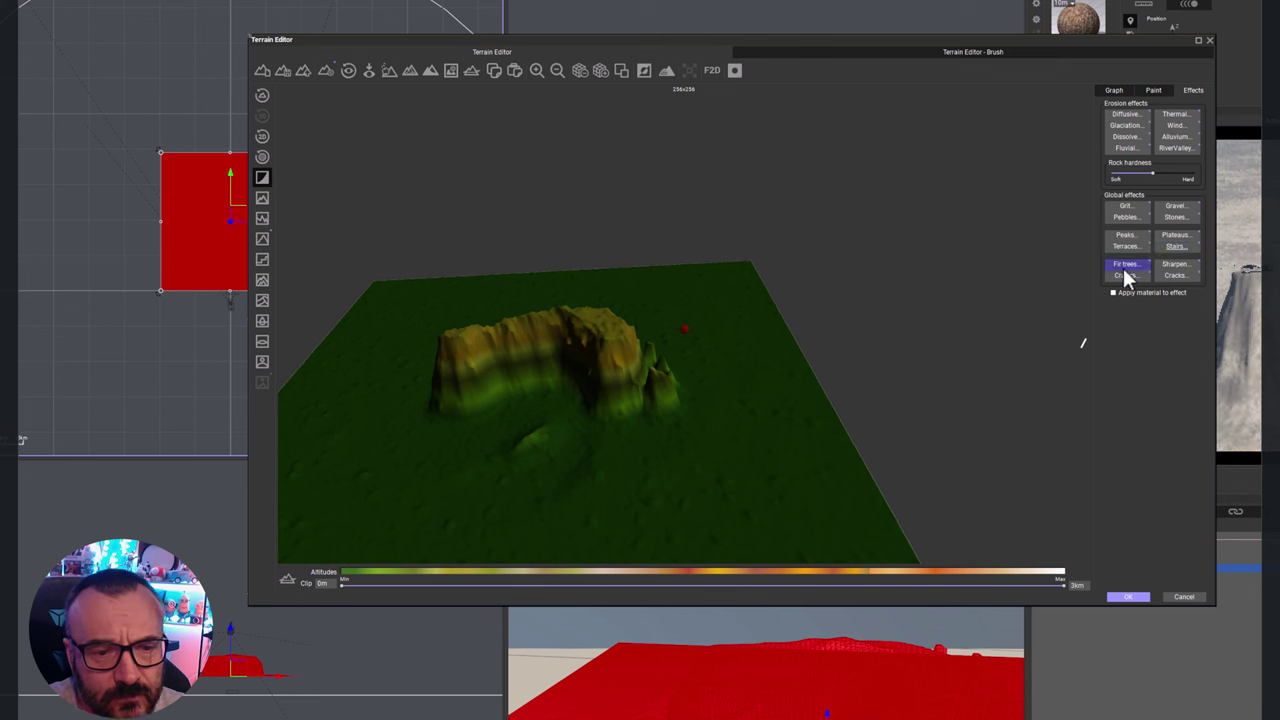
{"action": "left_click", "coordinate": [1124, 266]}
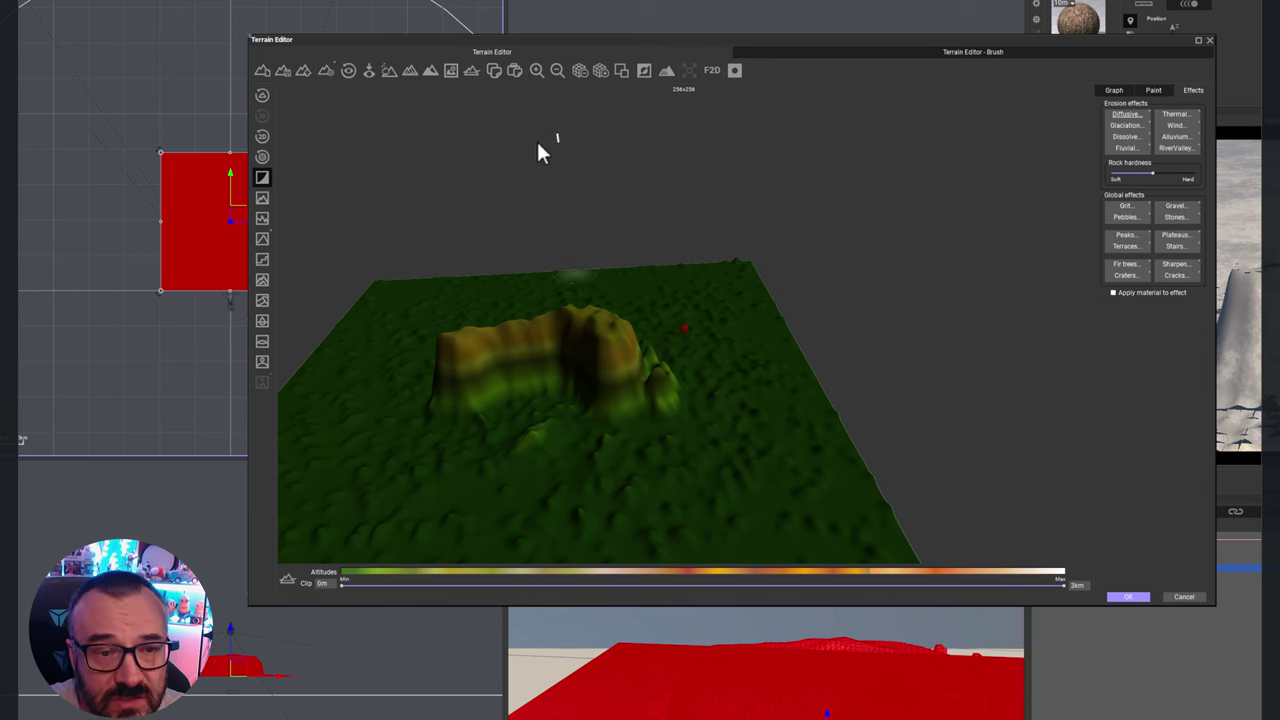
- Convert the terrain from a heightfield to a procedural terrain
{"action": "left_click", "coordinate": [329, 71]}
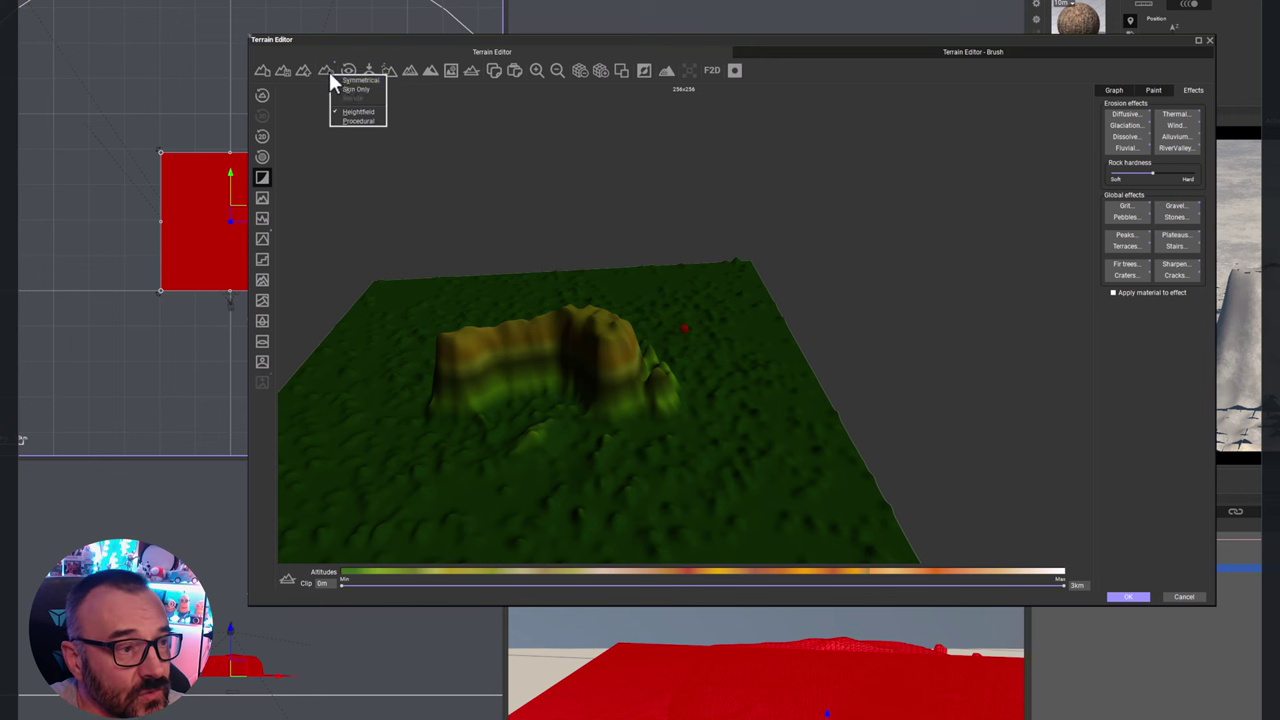
{"action": "left_click", "coordinate": [356, 121]}
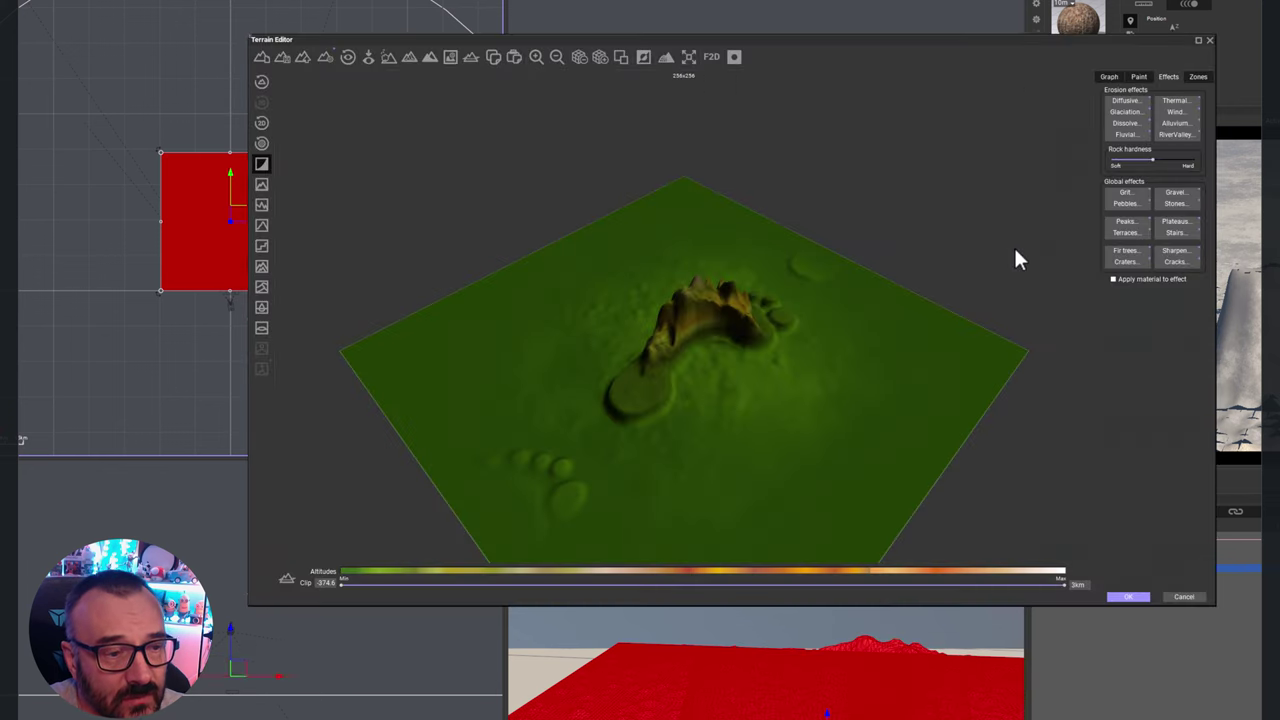
- Add a small rectangular terrain zone spanning 0.49, 0.57 / 0.56, 0.65, and switch back to editing the entire terrain
{"action": "left_click", "coordinate": [1199, 77]}
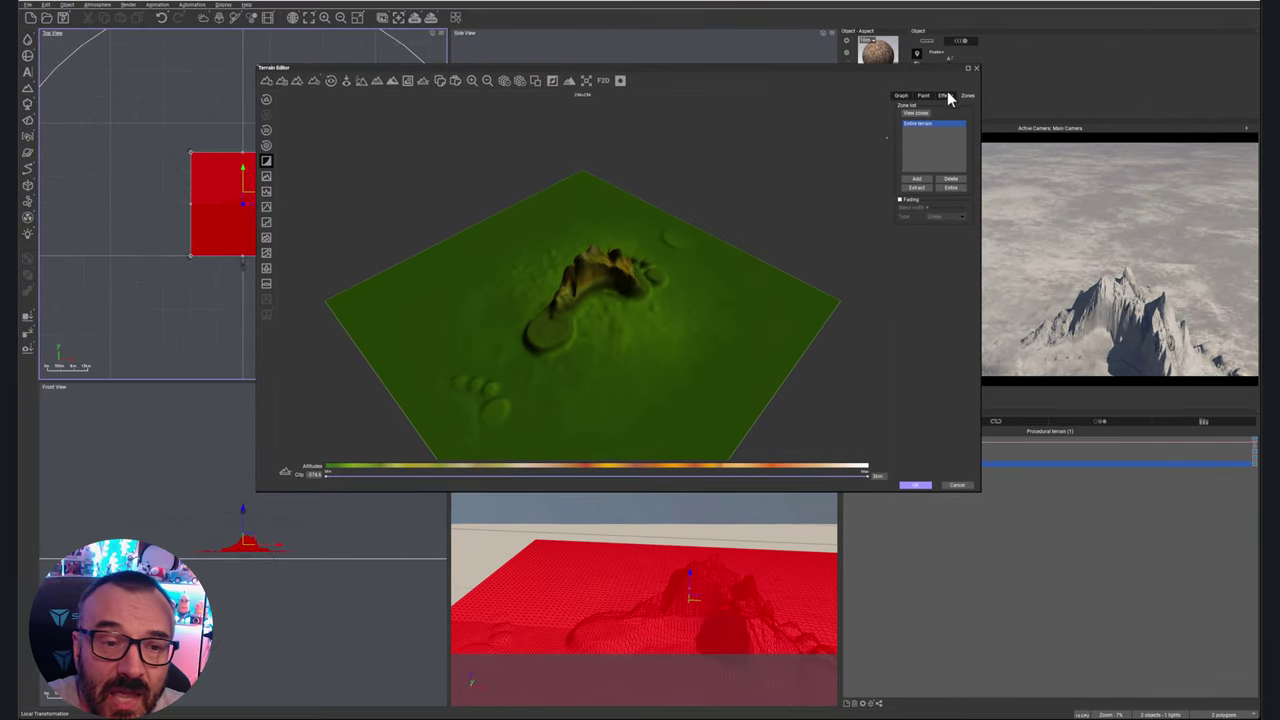
{"action": "left_click", "coordinate": [922, 181]}
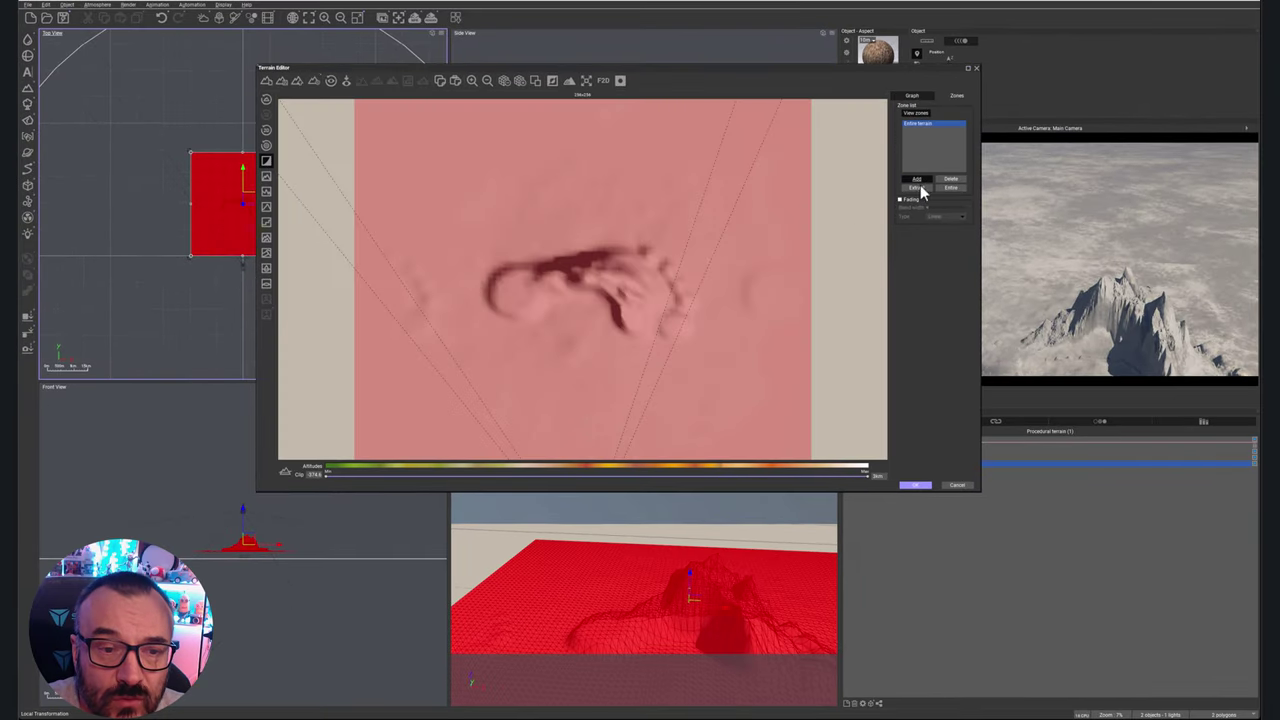
{"action": "left_click_drag", "start_coordinate": [579, 210], "coordinate": [618, 244]}
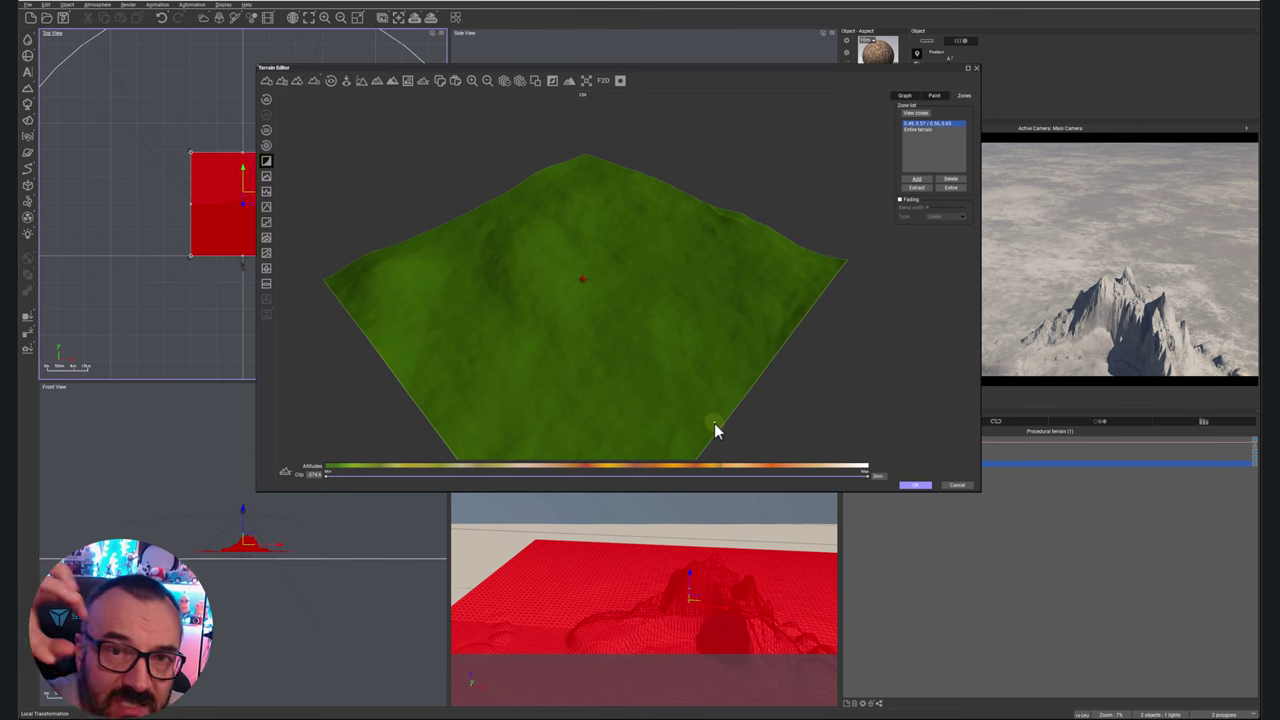
{"action": "left_click", "coordinate": [911, 130]}
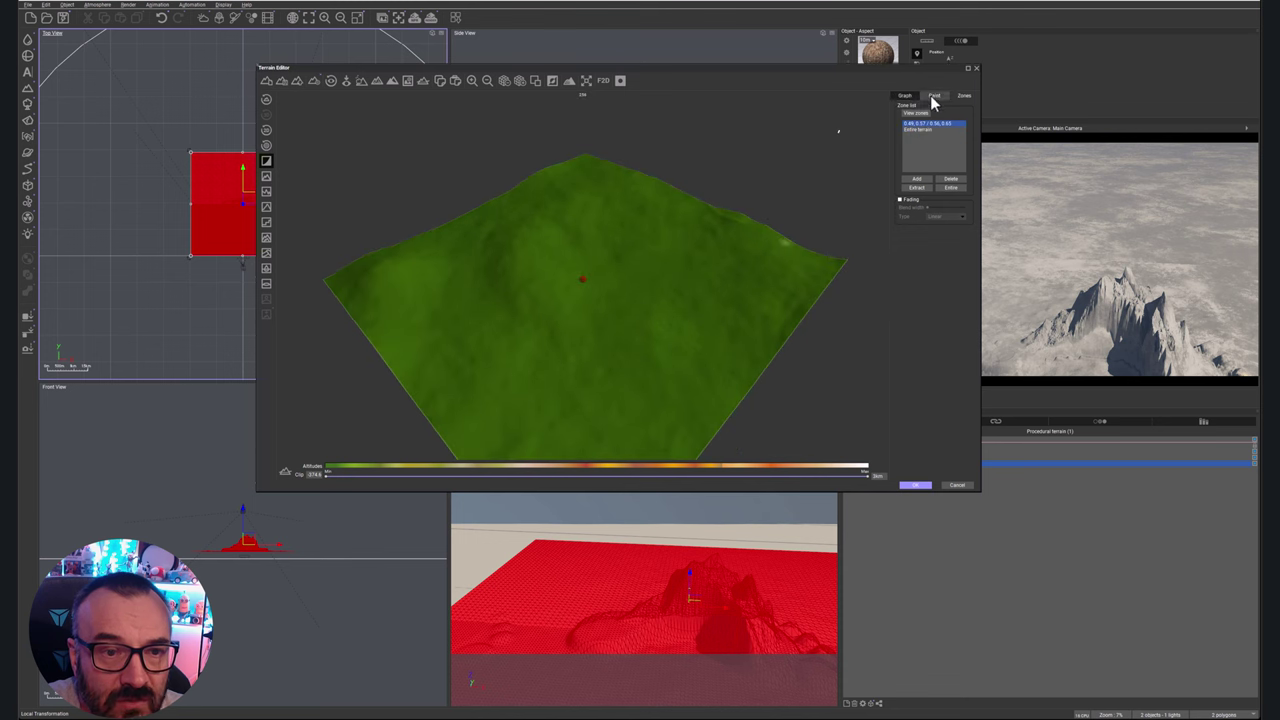
{"action": "left_click", "coordinate": [916, 130]}
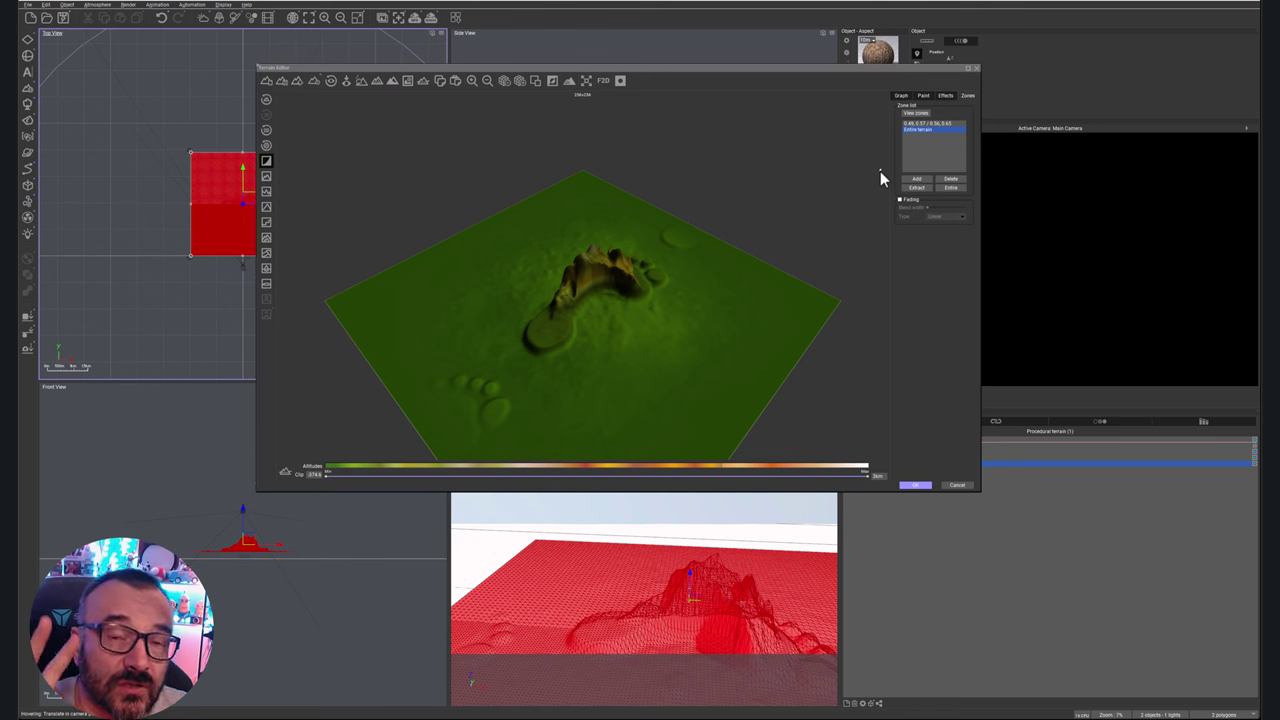
- Enable saving the scene after rendering in the scene's auto-saving options and apply the change
{"action": "left_click", "coordinate": [28, 4]}
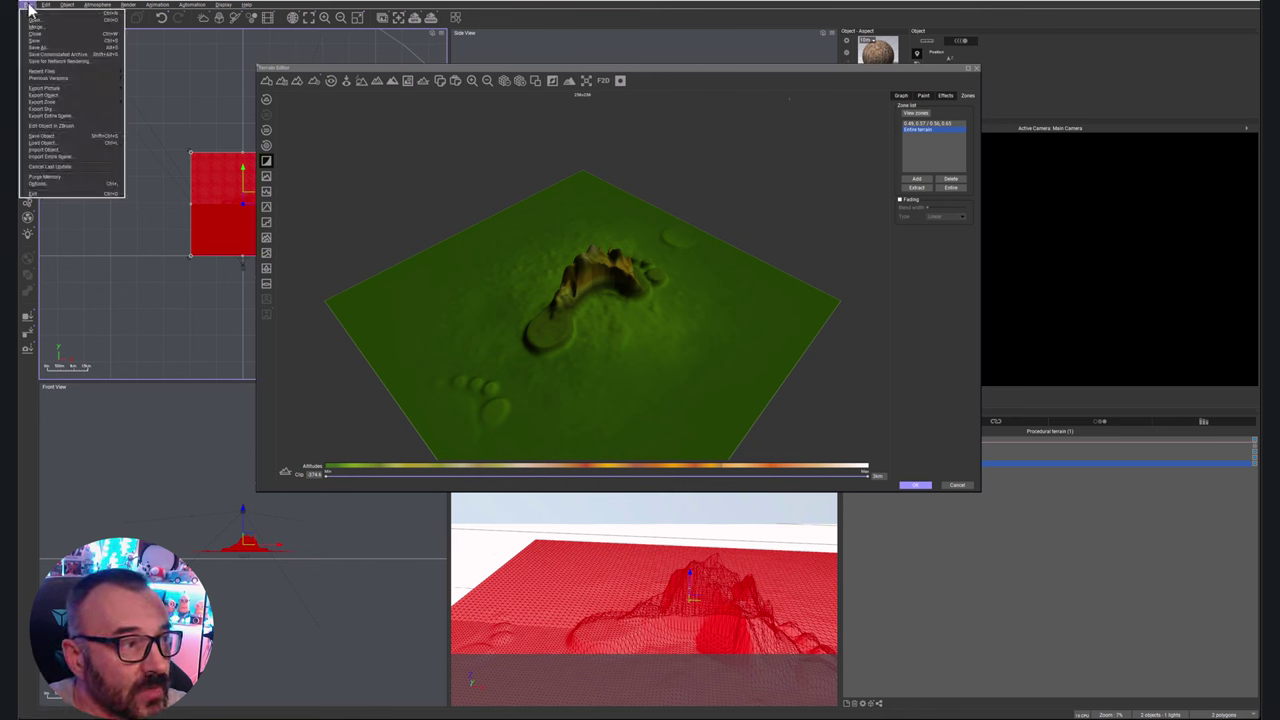
{"action": "left_click", "coordinate": [69, 188]}
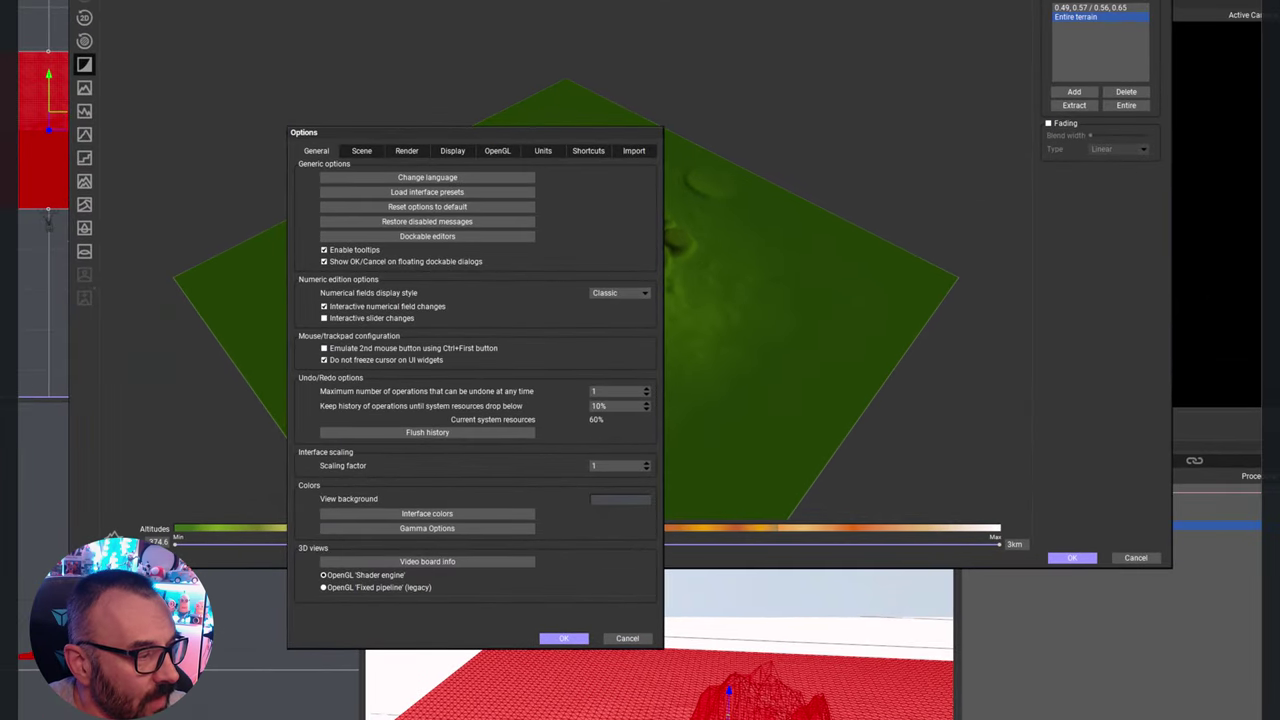
{"action": "left_click", "coordinate": [363, 152]}
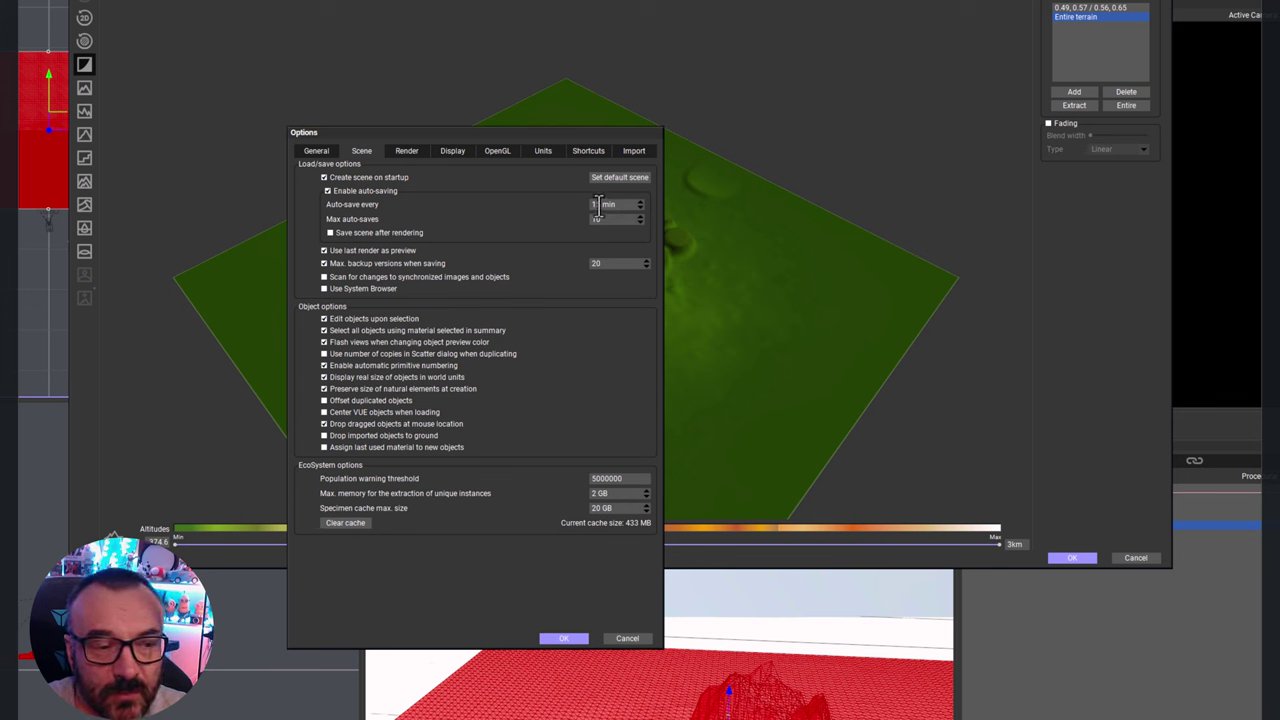
{"action": "left_click", "coordinate": [598, 205]}
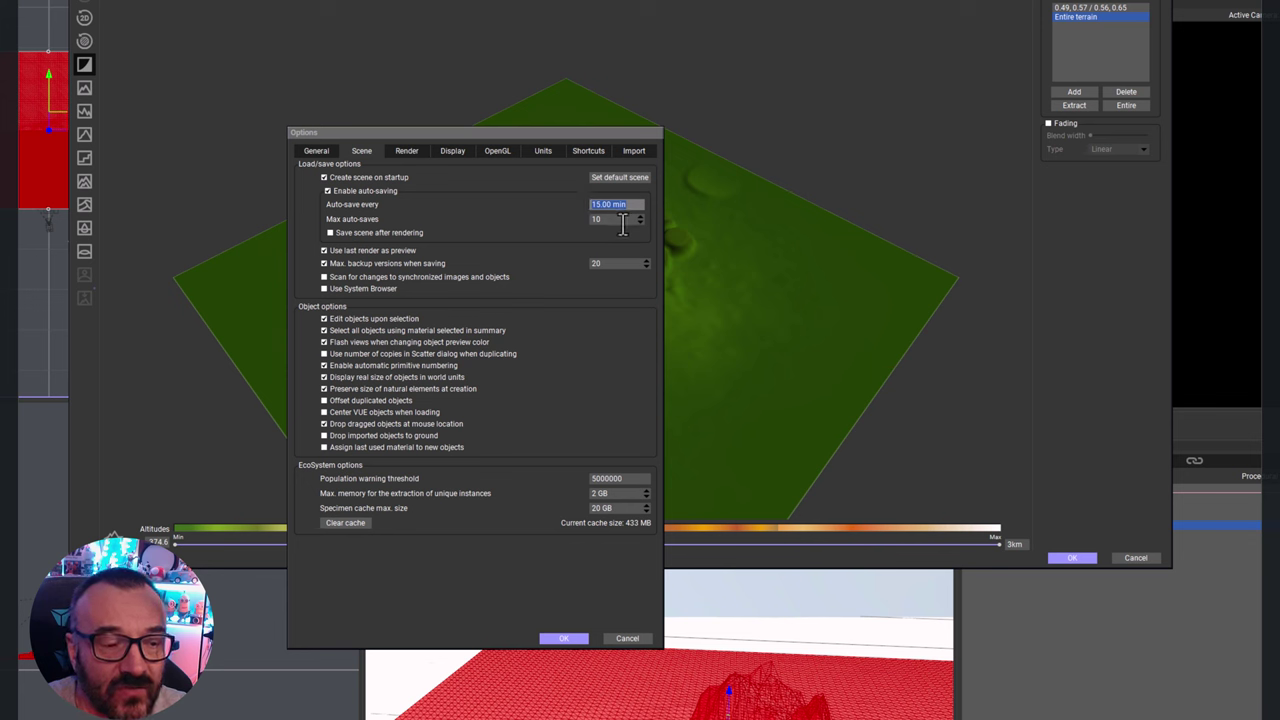
{"action": "left_click", "coordinate": [614, 220]}
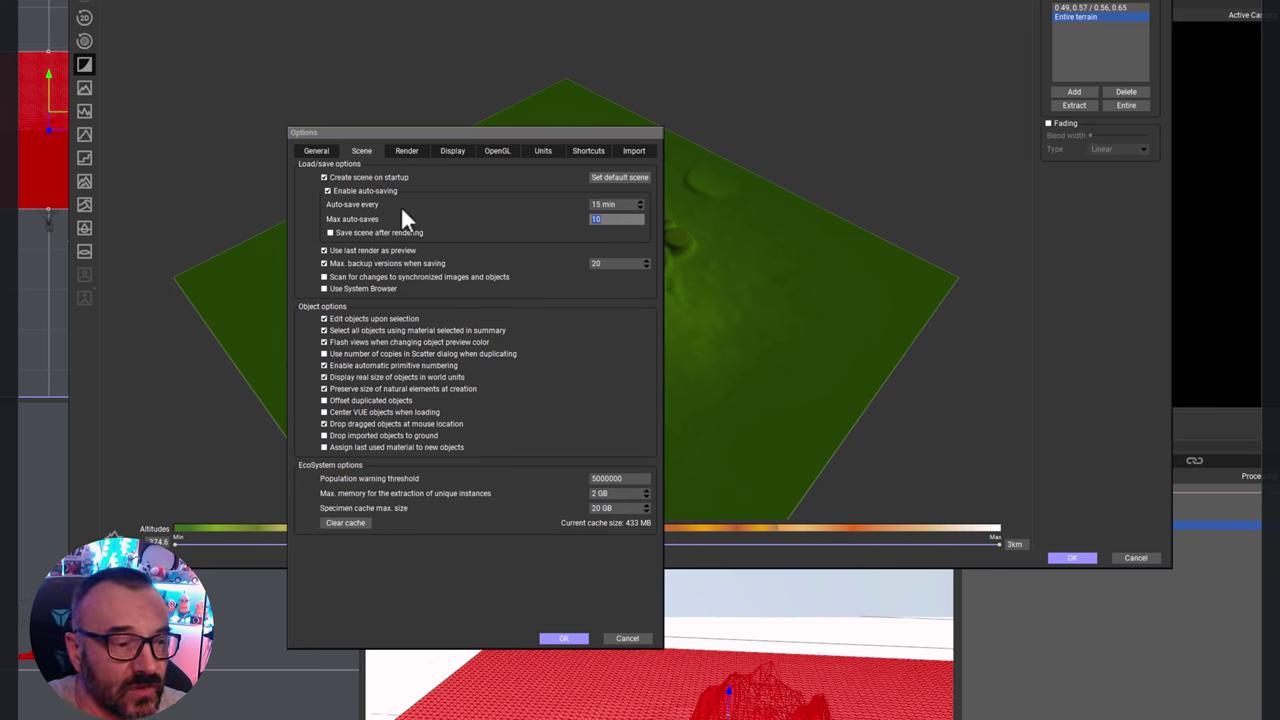
{"action": "left_click", "coordinate": [331, 232]}
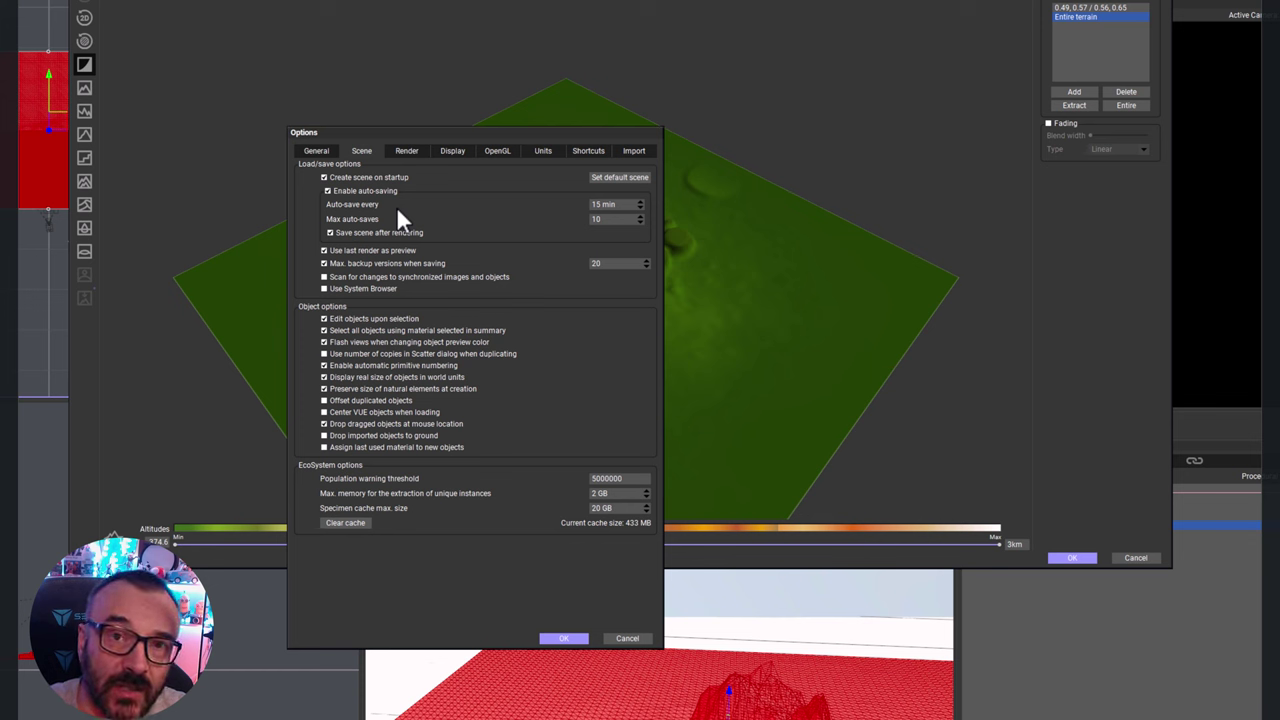
{"action": "left_click", "coordinate": [552, 637]}
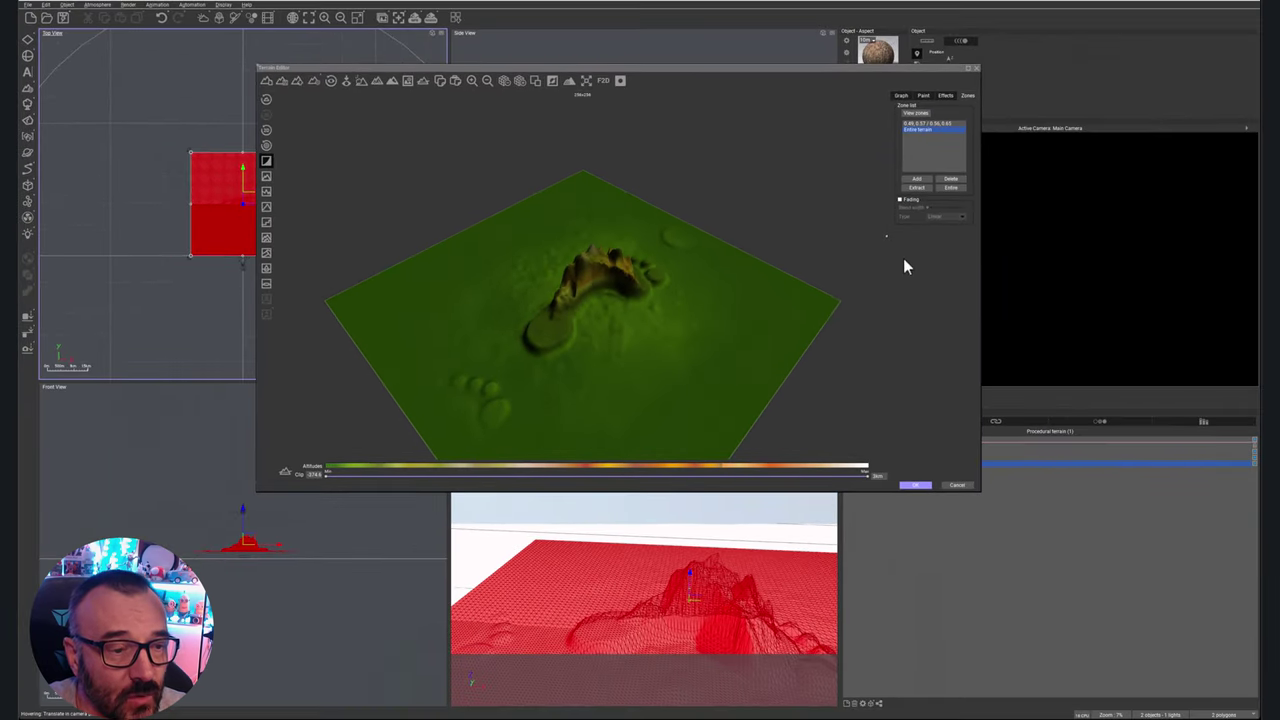
- Replace the altitude production function with the mottled dark sphere preset, second in the Basic function collection
{"action": "left_click", "coordinate": [927, 96]}
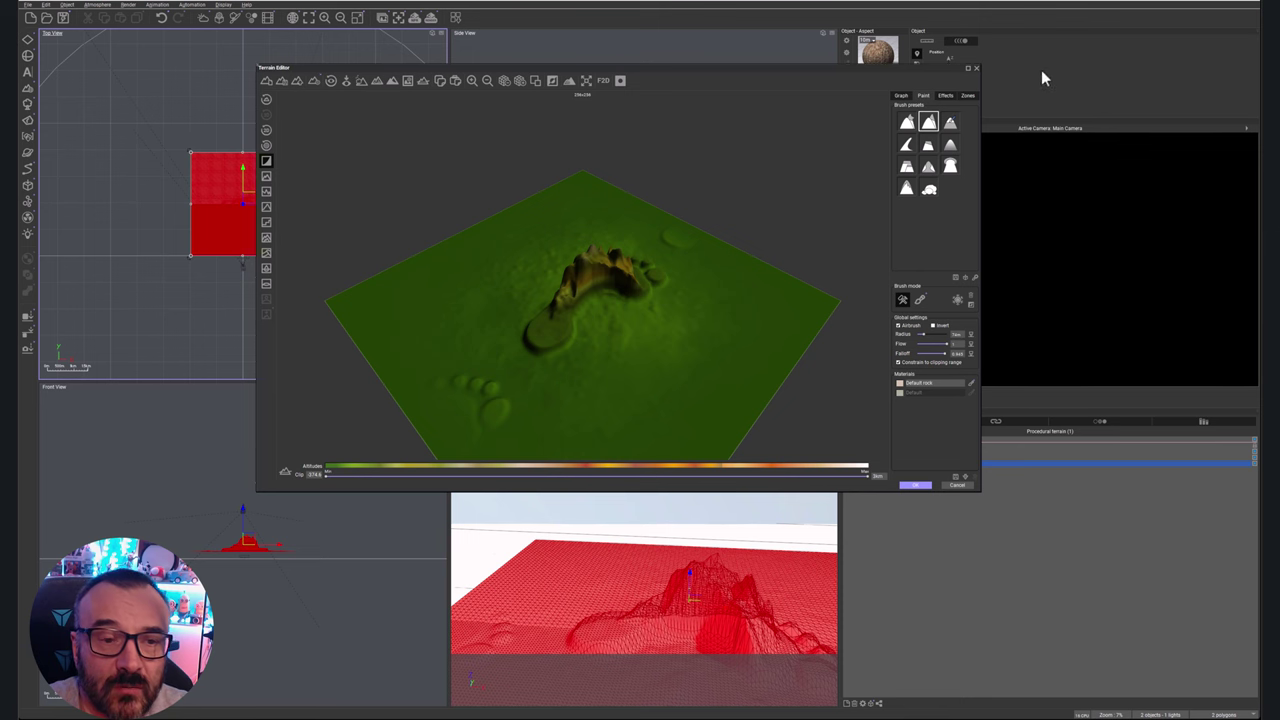
{"action": "left_click", "coordinate": [901, 95]}
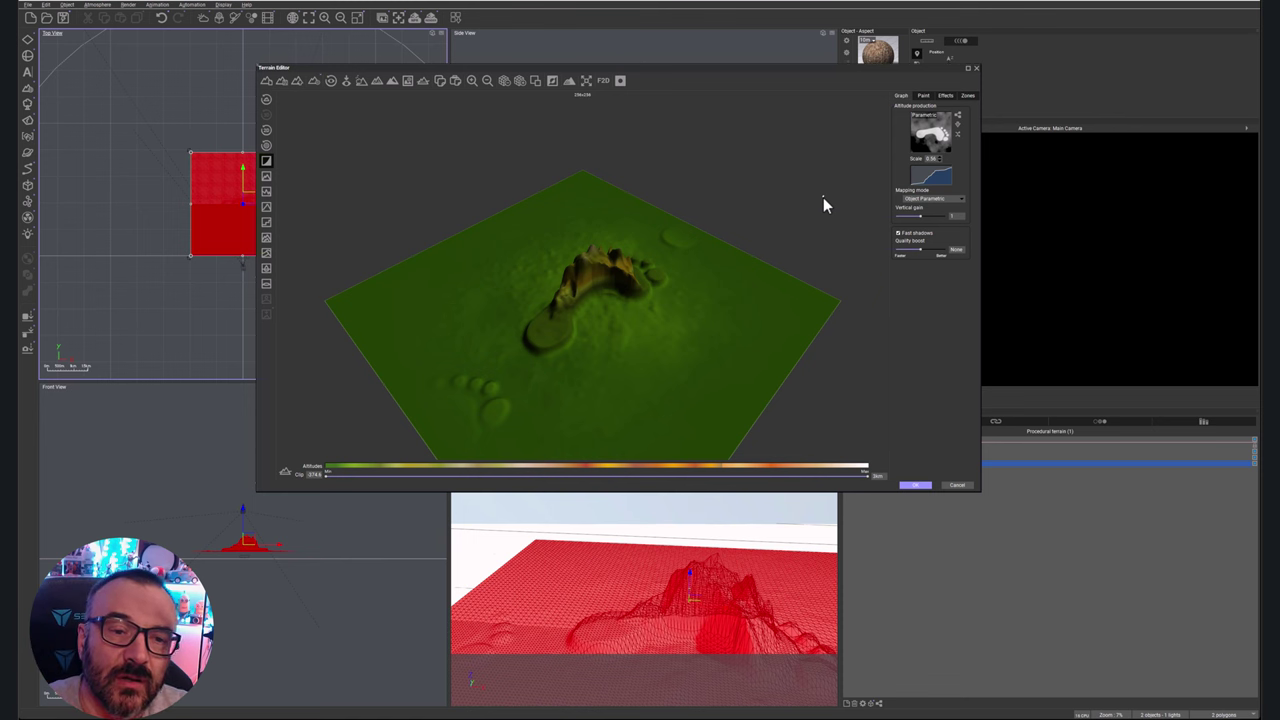
{"action": "left_click", "coordinate": [921, 130]}
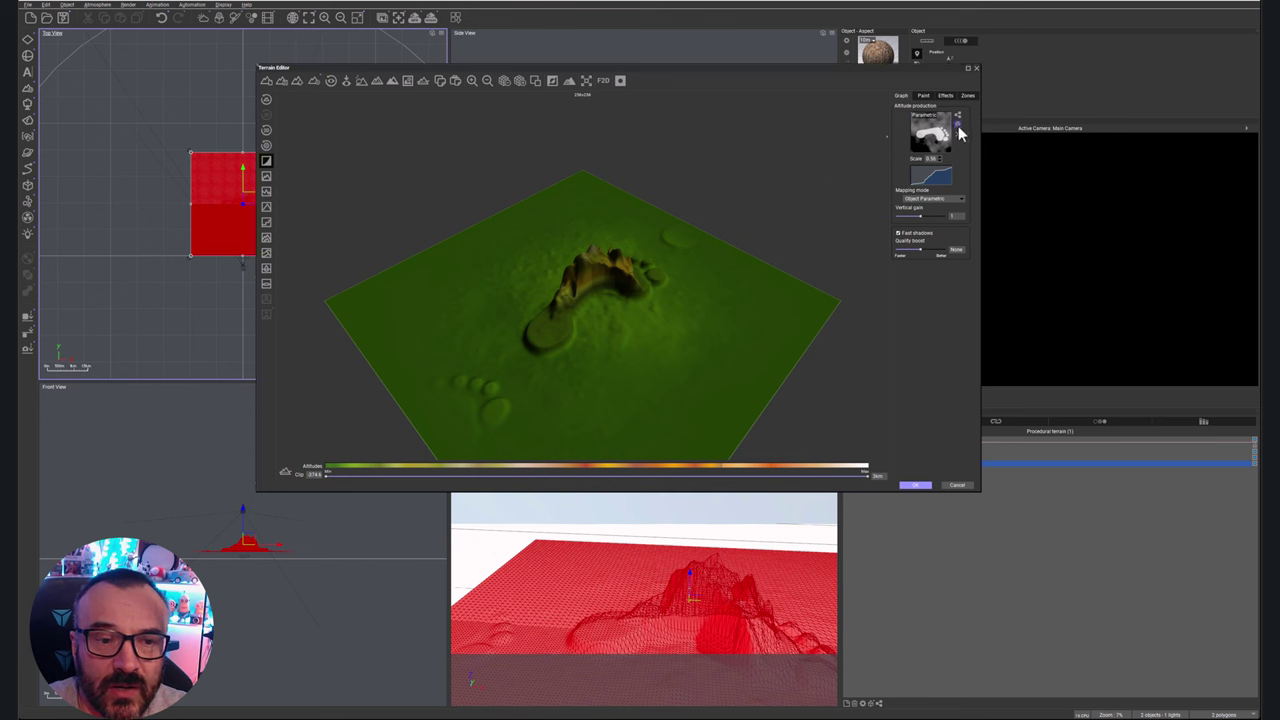
{"action": "double_click", "coordinate": [212, 150]}
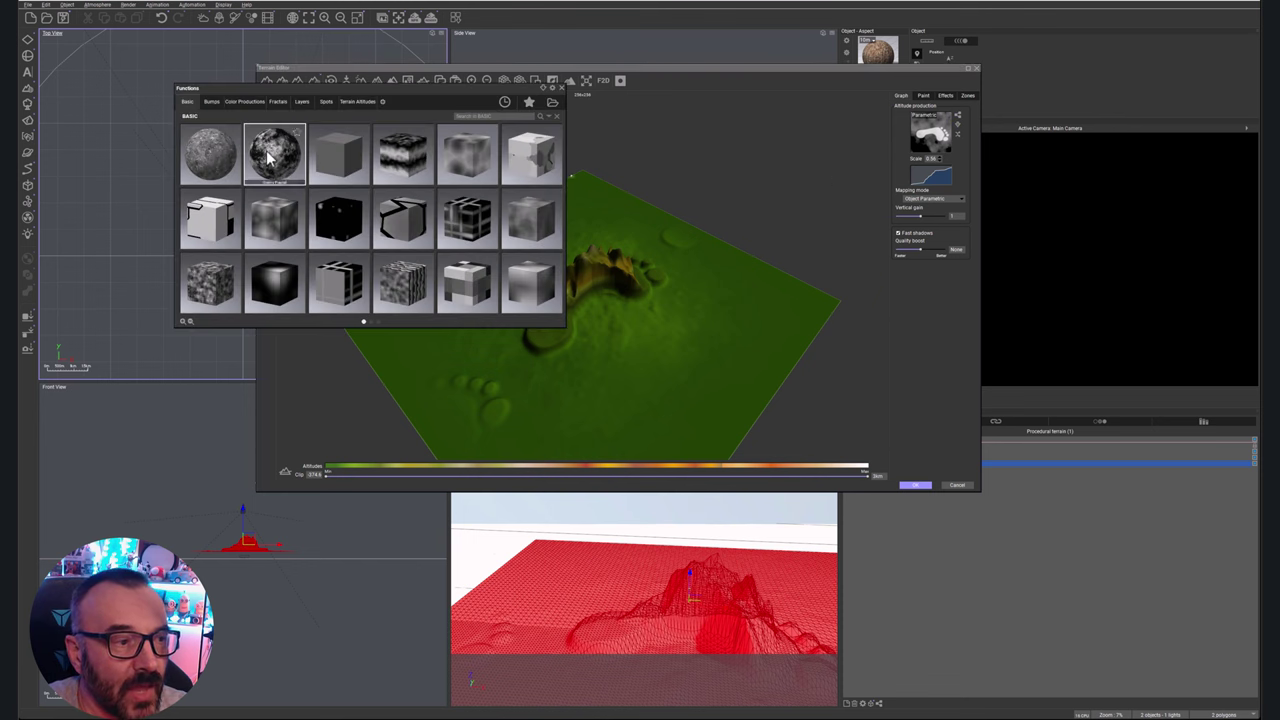
{"action": "left_click", "coordinate": [677, 372]}
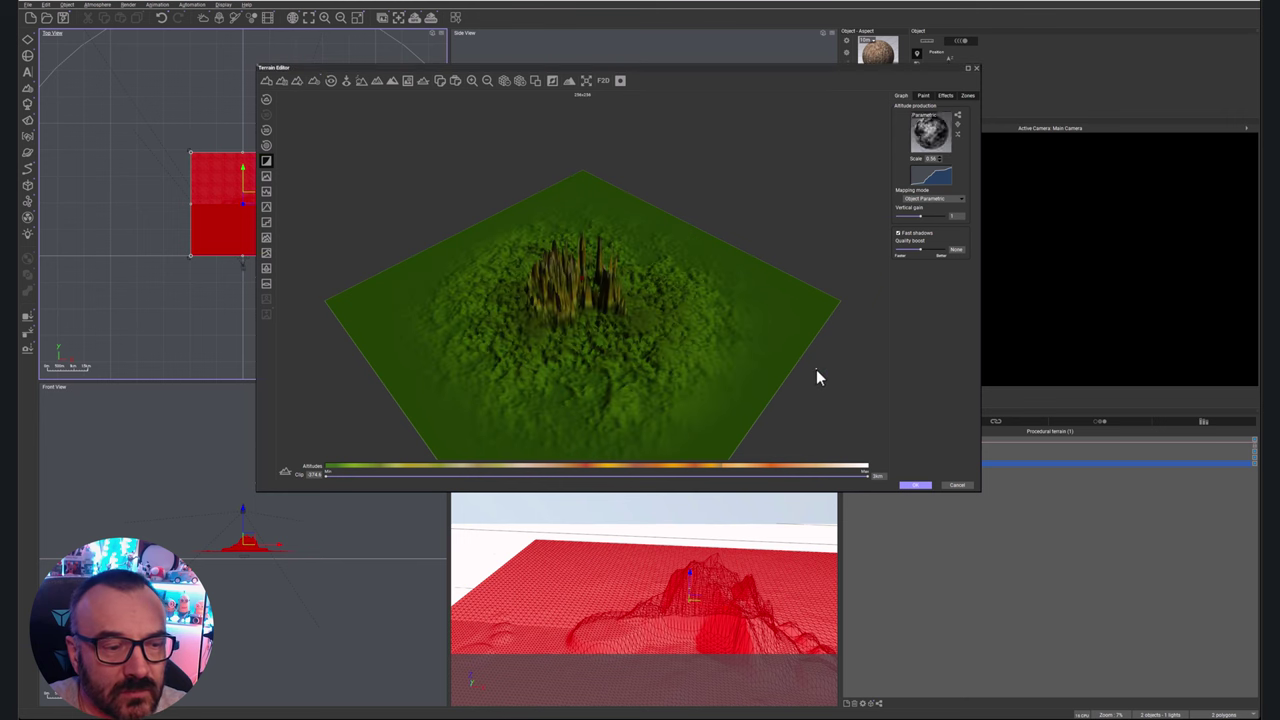